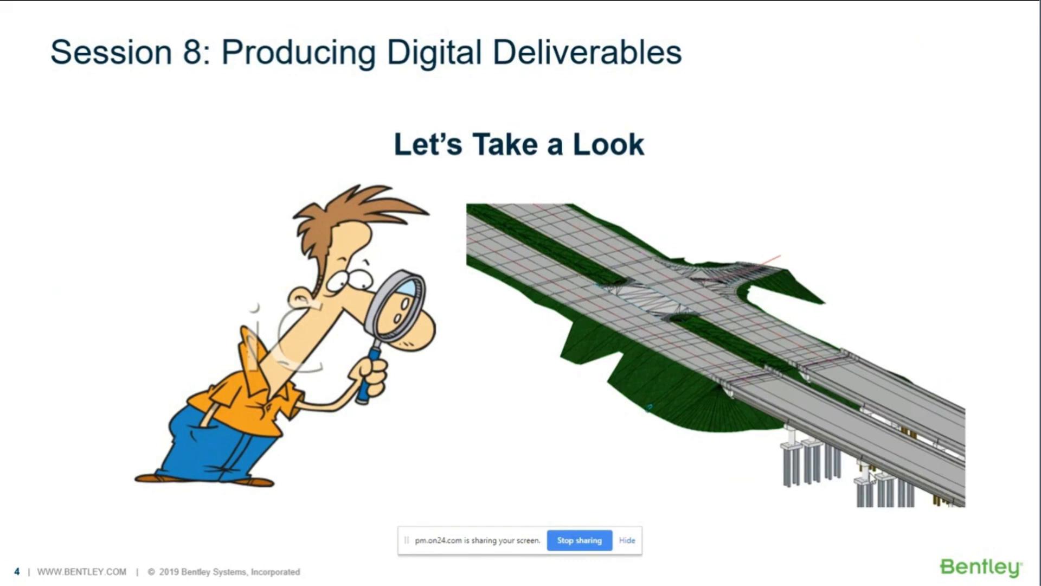
Step: Switch from the slide show to OpenRoads Designer with Hwy72_Cross Sections.dgn open
key(alt+Tab)
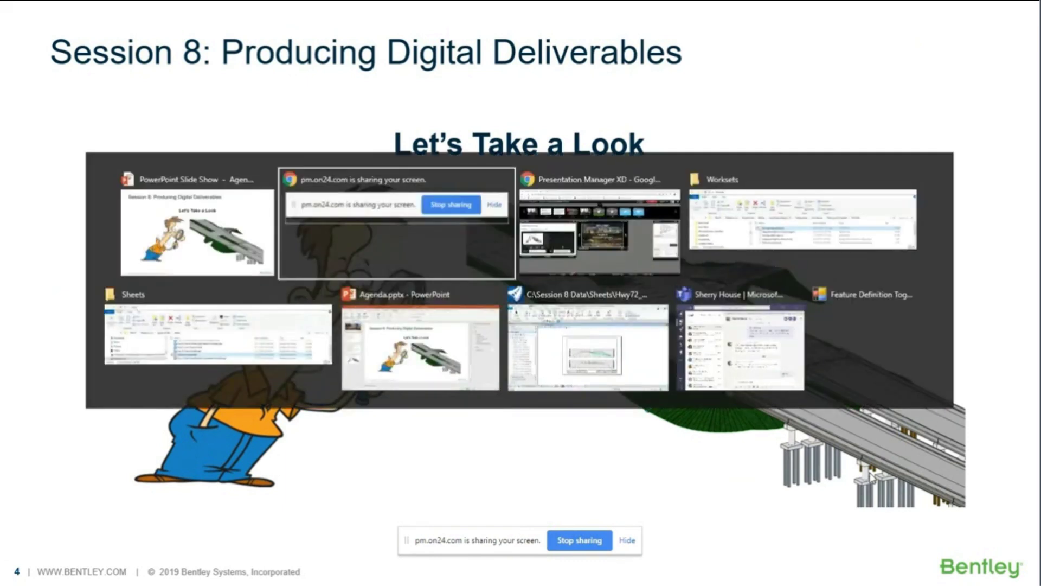
key(alt+Tab)
key(alt+Tab)
key(alt+Tab)
key(alt+Tab)
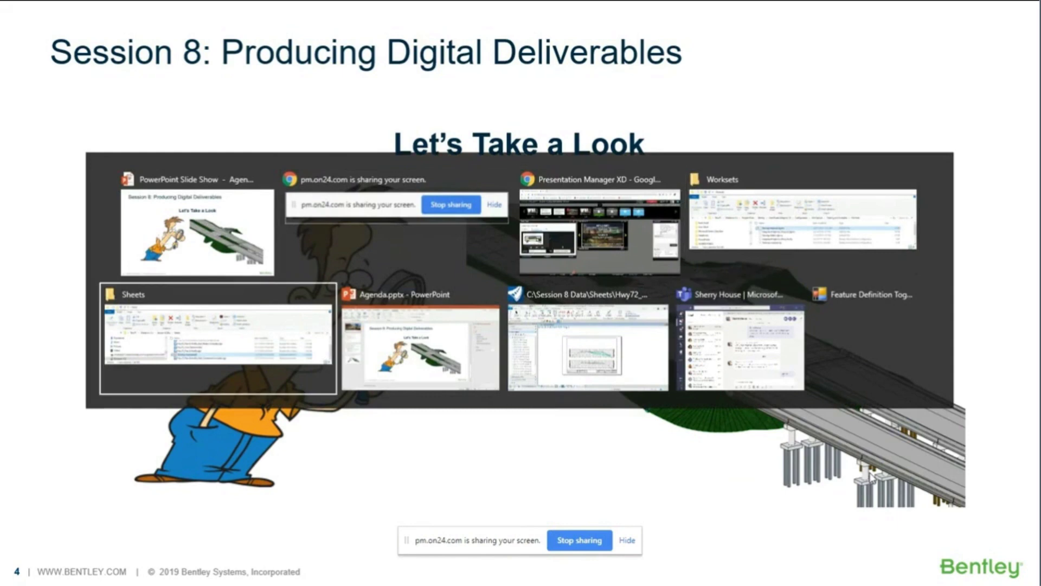
key(alt+Tab)
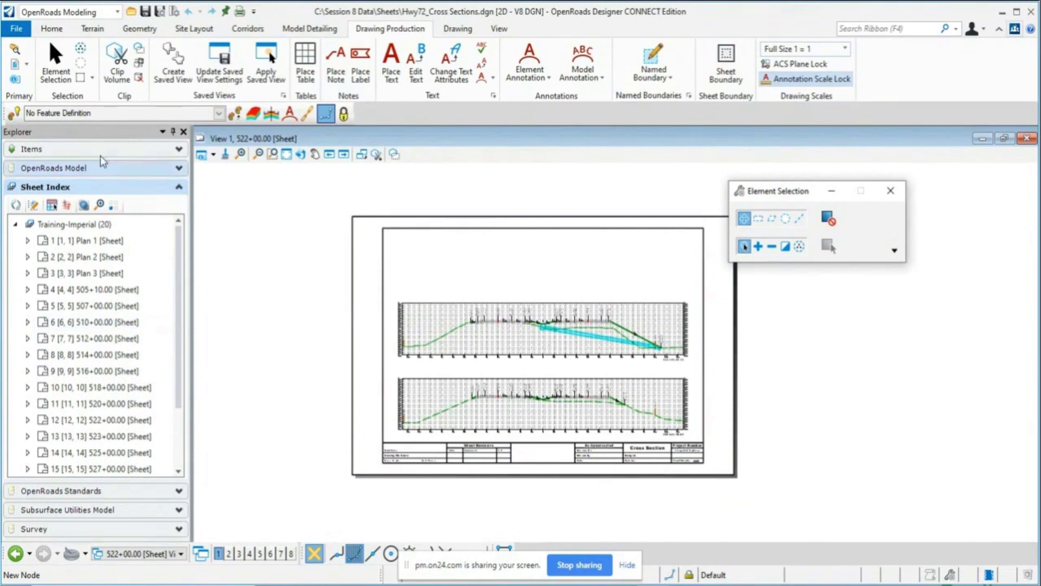
Step: Examine the plan and cross section sheets listed under Training-Imperial in the Sheet Index
scroll(103, 420, down, 1)
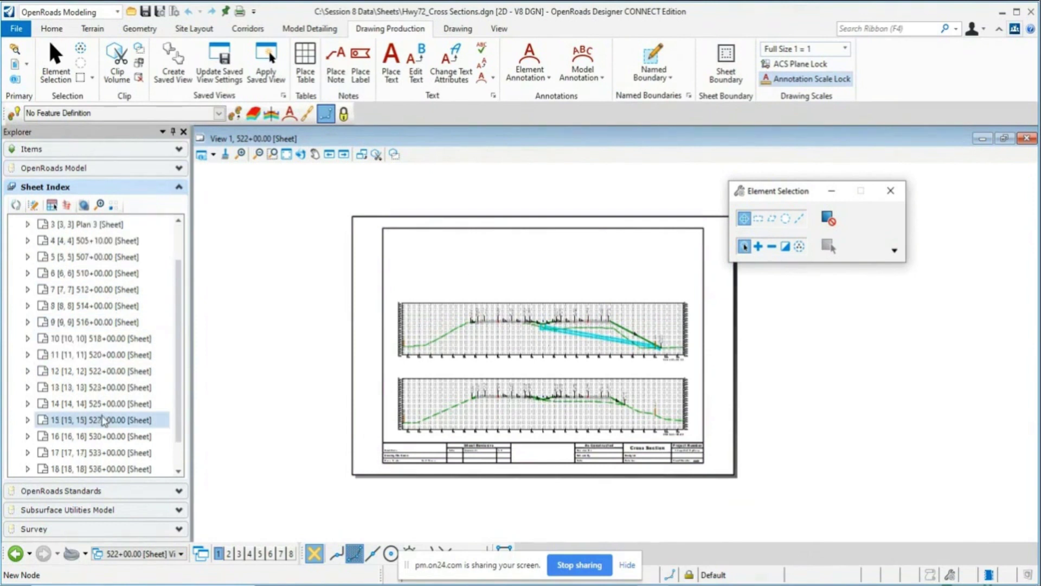
scroll(103, 420, up, 1)
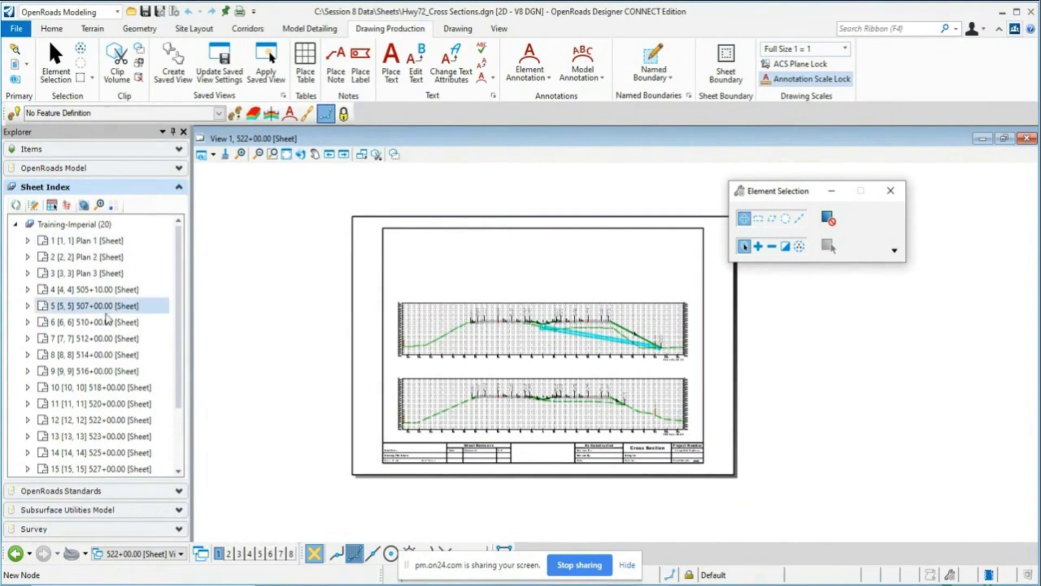
scroll(106, 353, down, 2)
scroll(106, 354, up, 2)
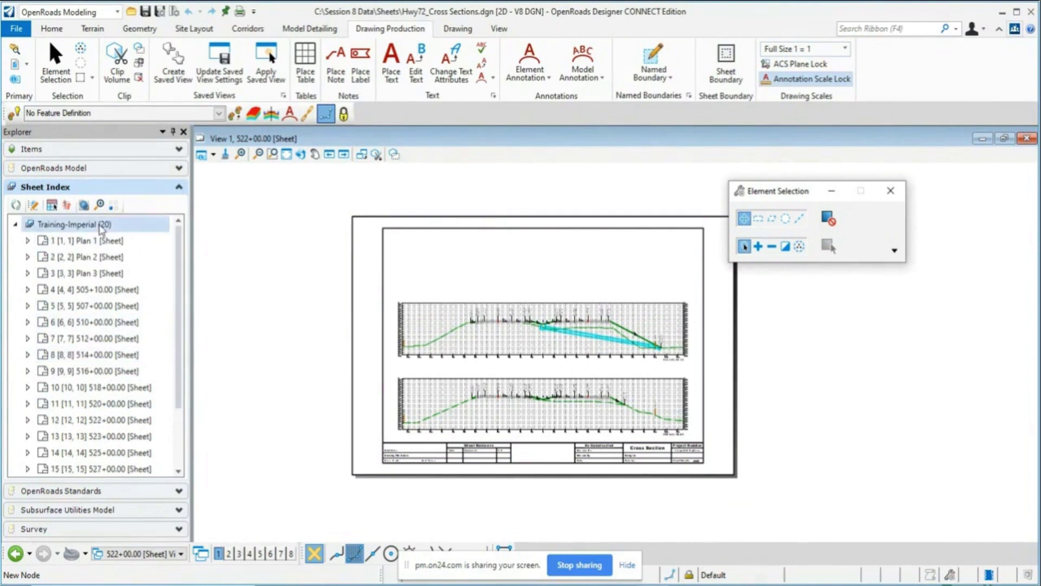
click(102, 226)
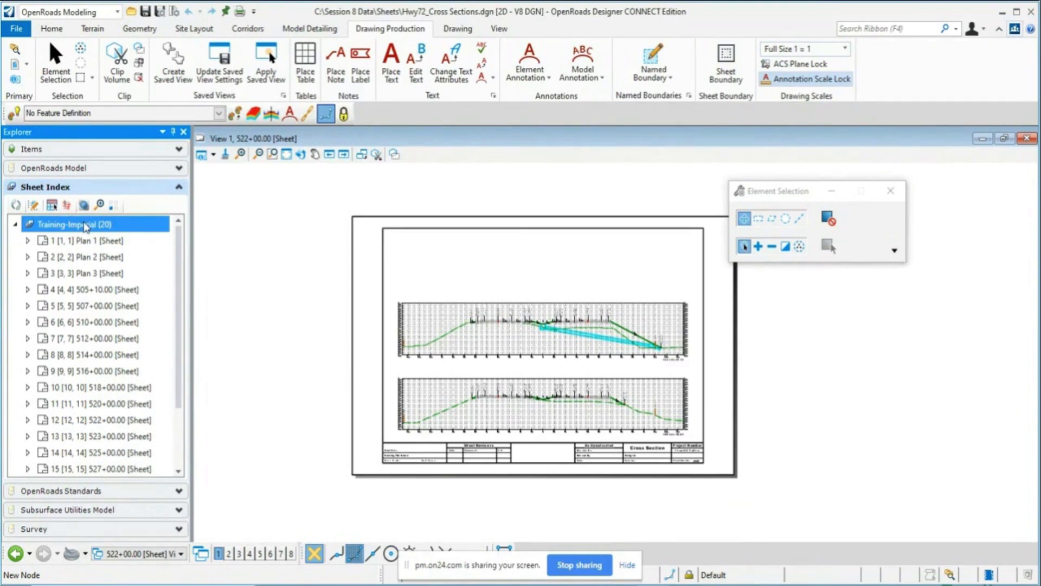
scroll(91, 244, down, 2)
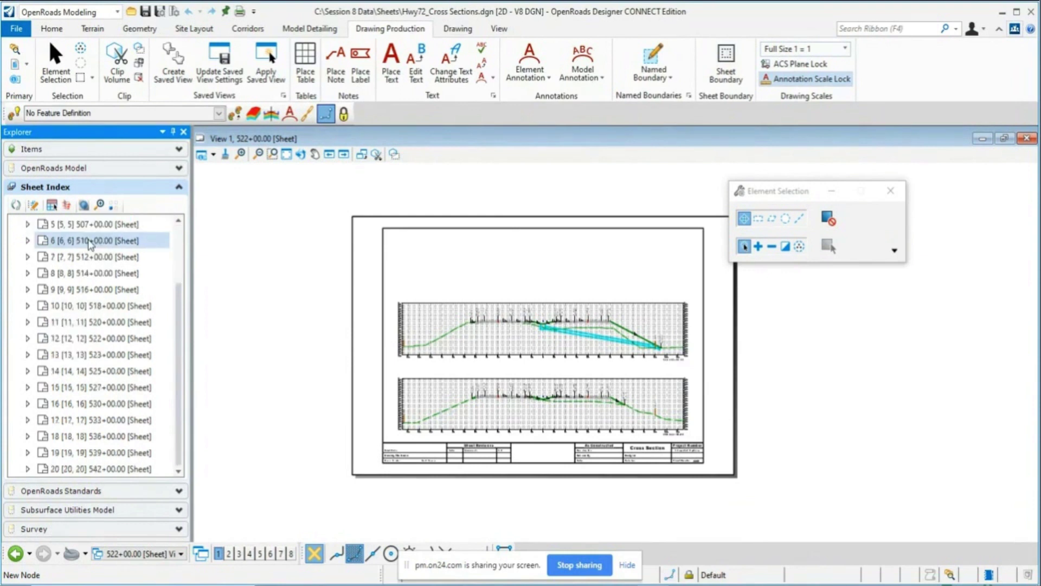
scroll(90, 243, up, 2)
scroll(100, 380, down, 2)
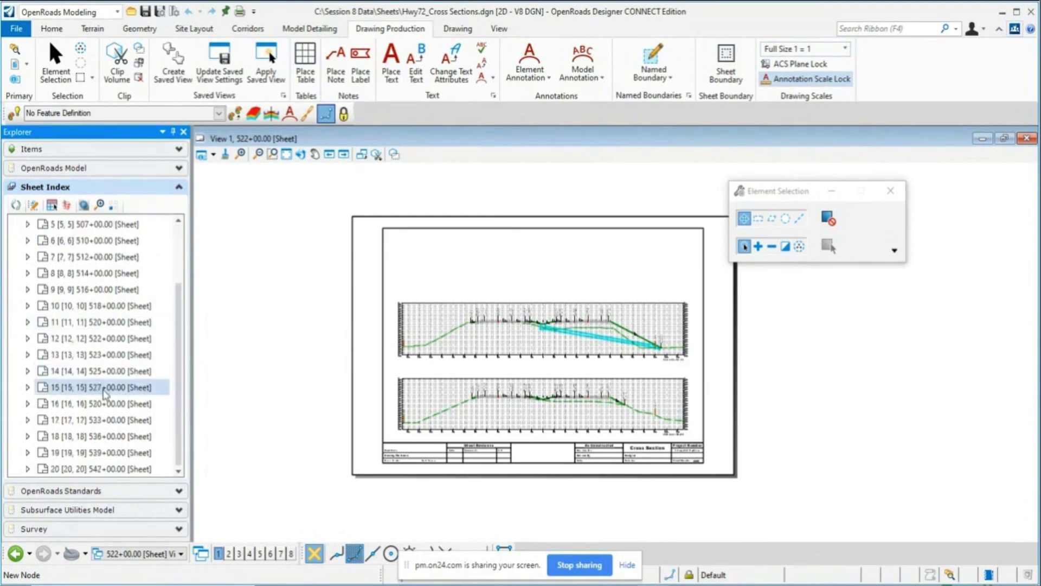
scroll(111, 380, up, 2)
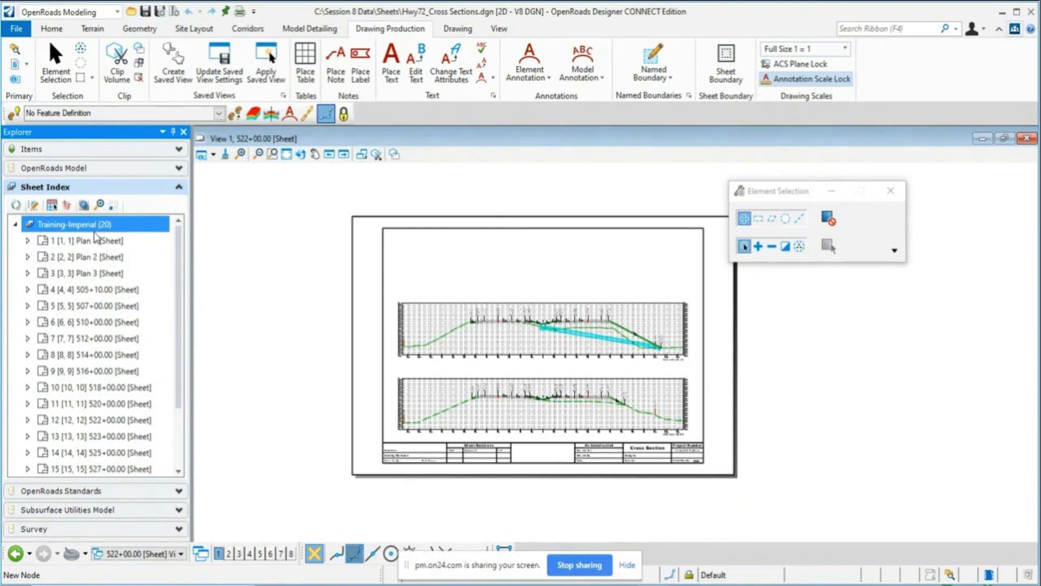
Step: Check the Worksets folder path where Training-Imperial.dgnws is stored, and minimize the folder window
mouse_move(366, 585)
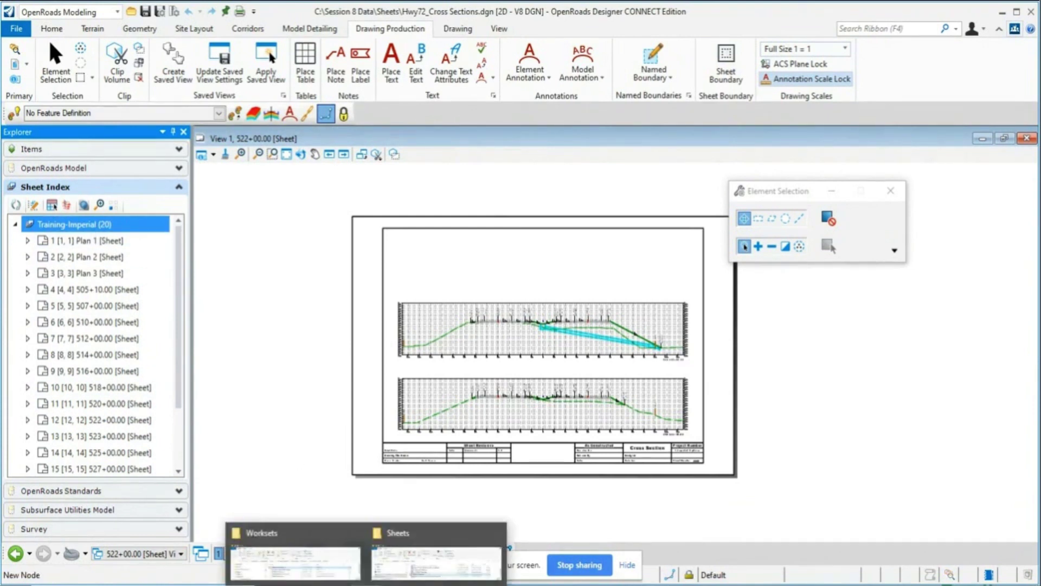
mouse_move(316, 549)
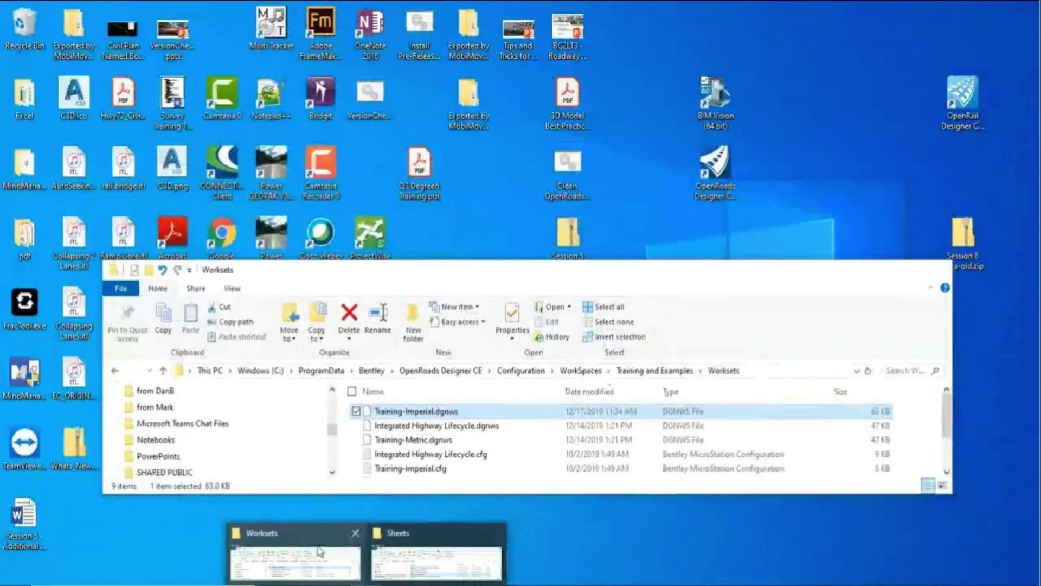
click(316, 548)
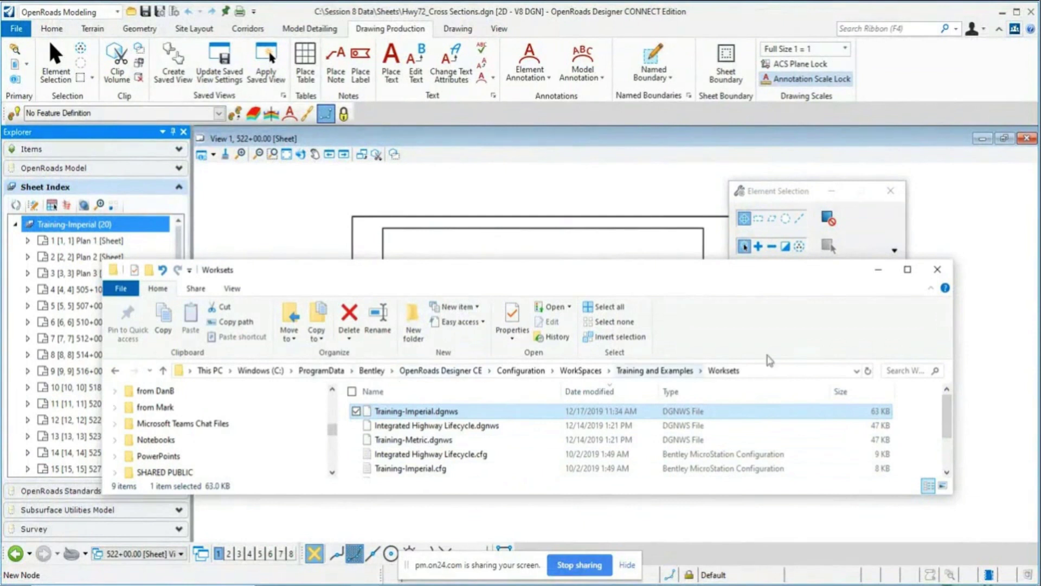
click(784, 371)
click(785, 371)
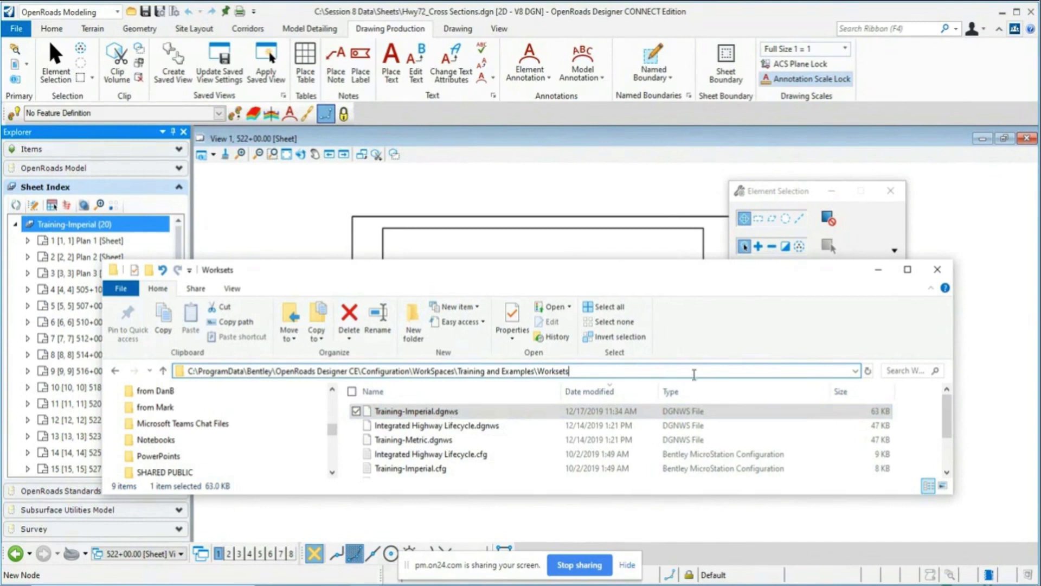
click(878, 270)
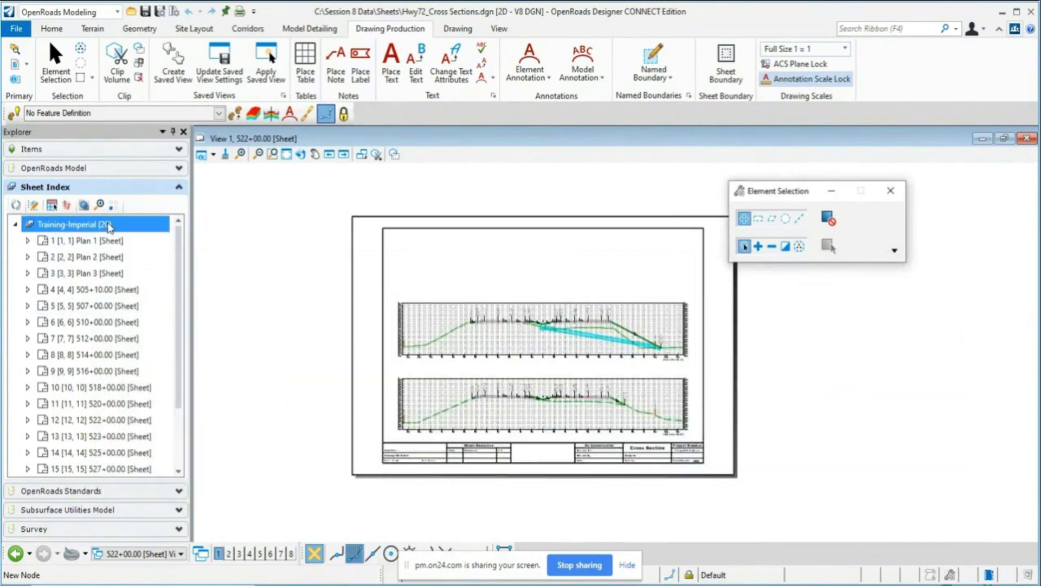
Step: Examine the Sheet Index order and the Sheet Number field in the 522+00.00 sheet's title block
scroll(87, 301, down, 2)
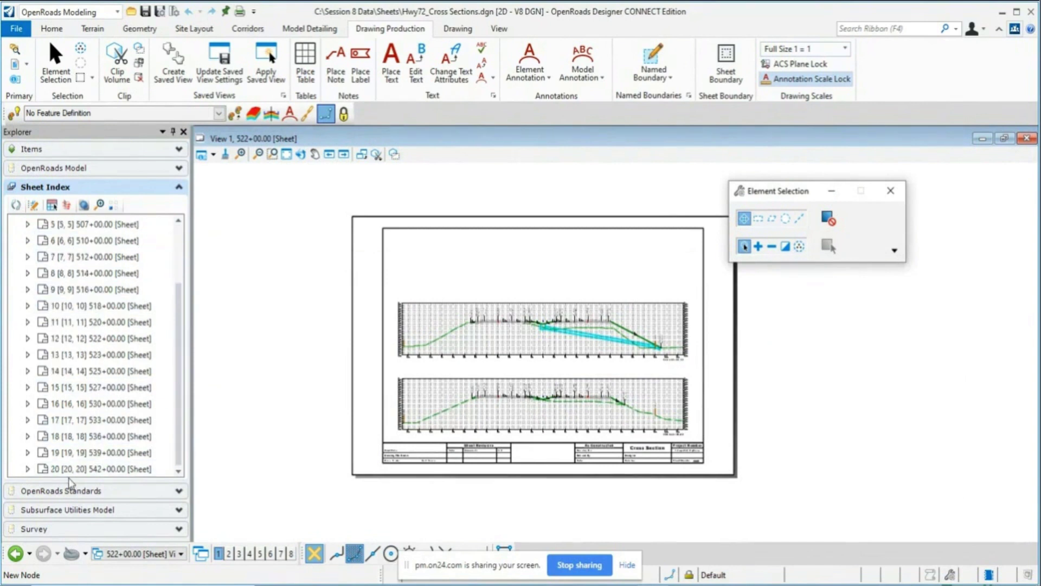
scroll(78, 250, up, 2)
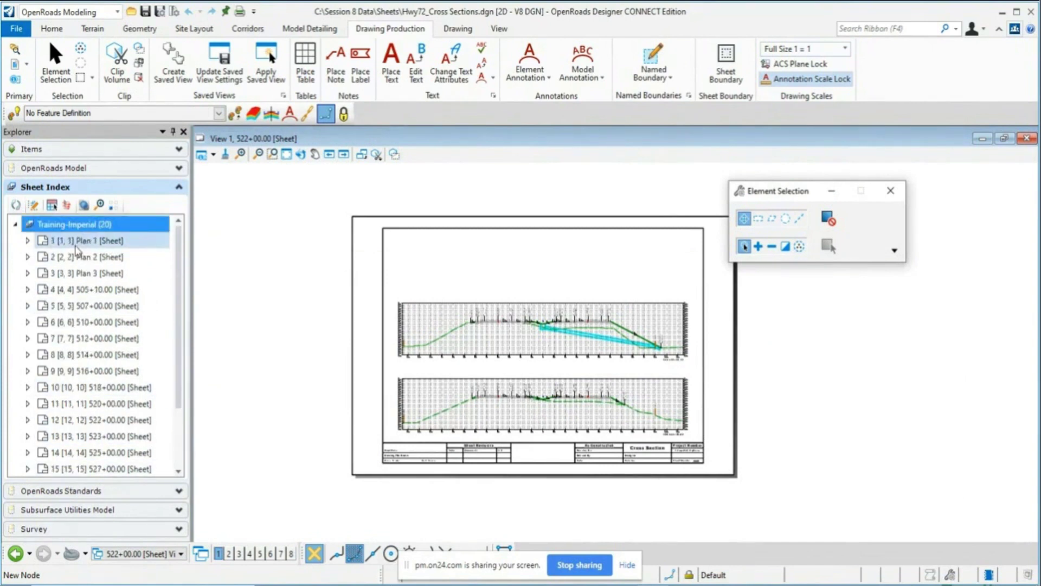
click(386, 410)
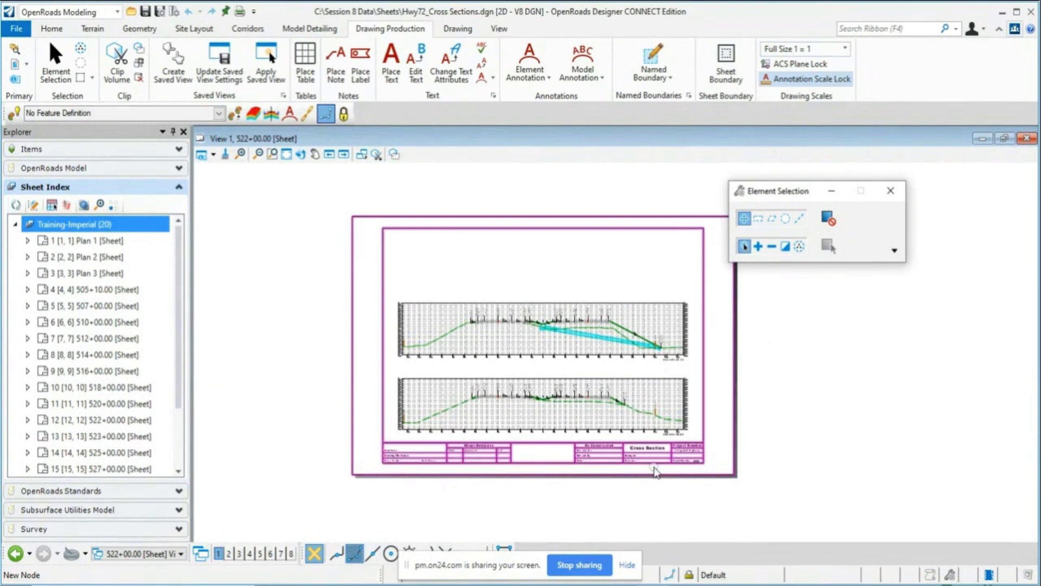
scroll(682, 467, up, 2)
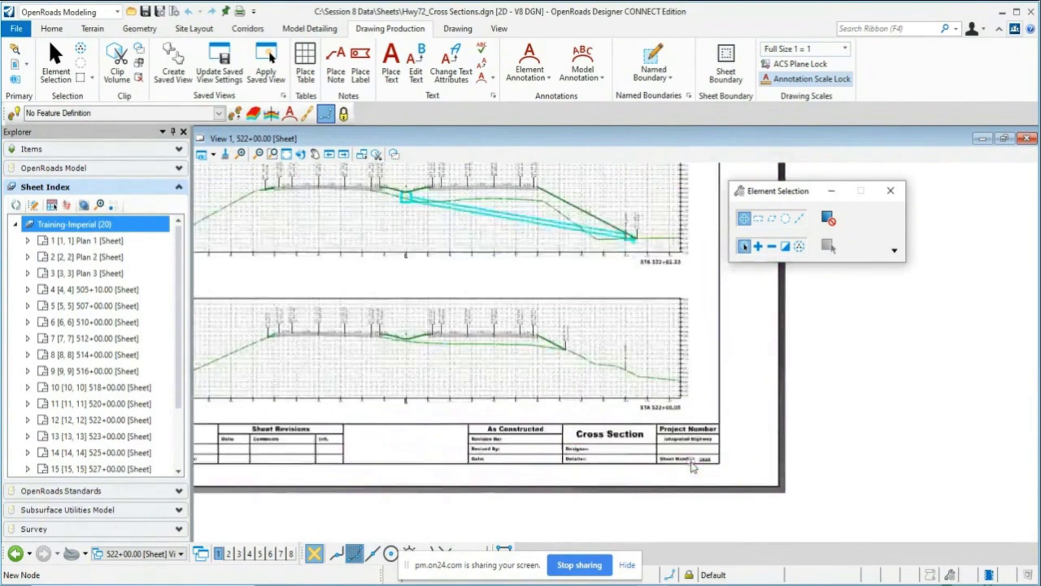
scroll(715, 473, up, 1)
scroll(715, 473, up, 1)
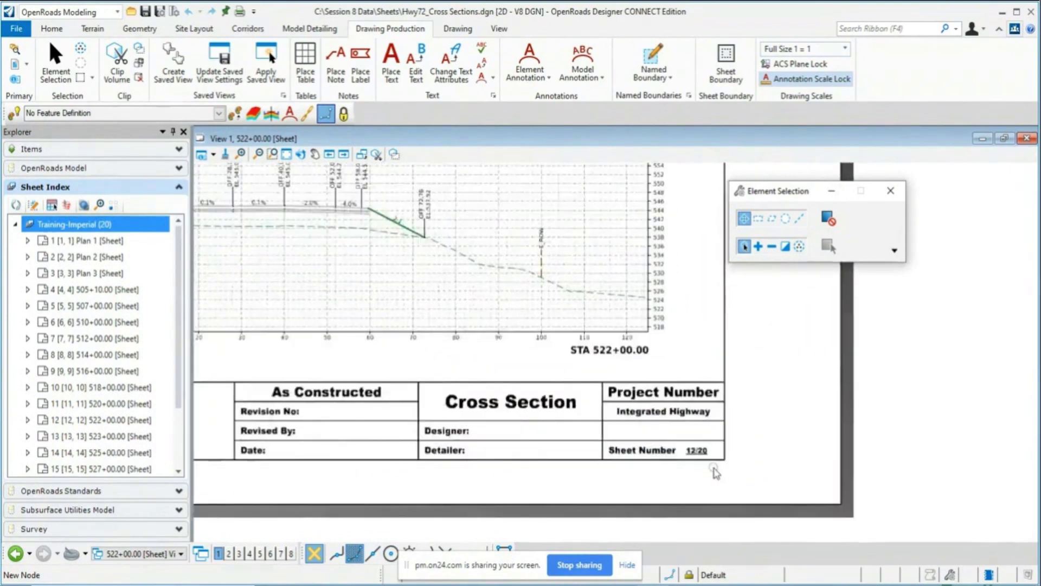
scroll(715, 473, up, 1)
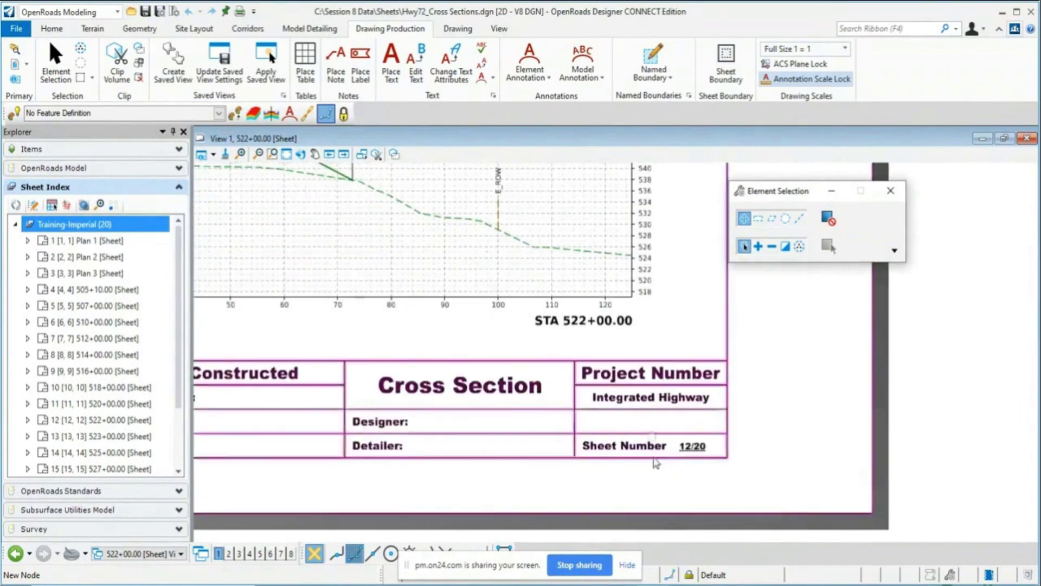
mouse_move(687, 456)
scroll(686, 455, up, 2)
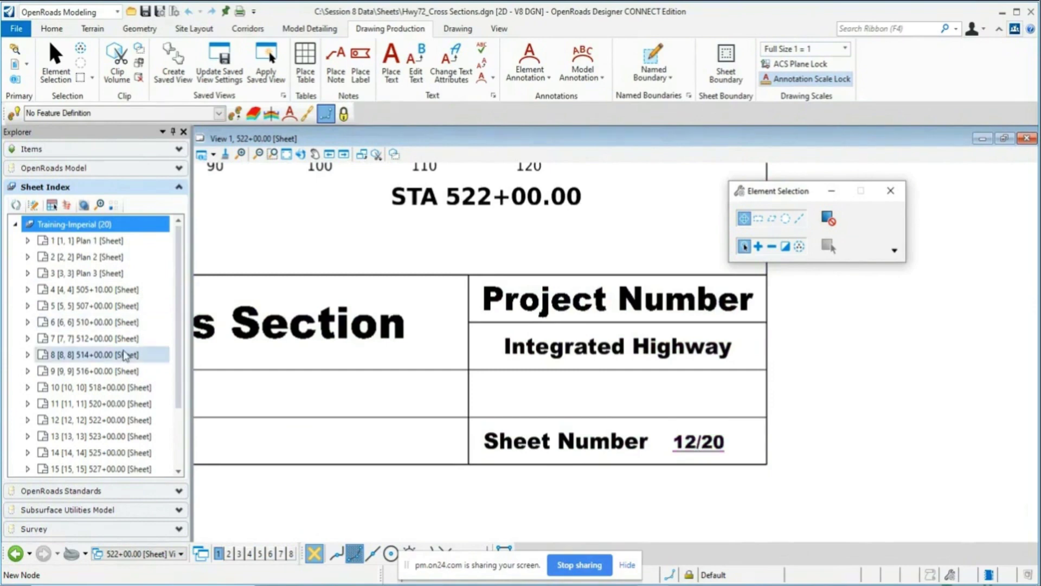
scroll(695, 445, down, 4)
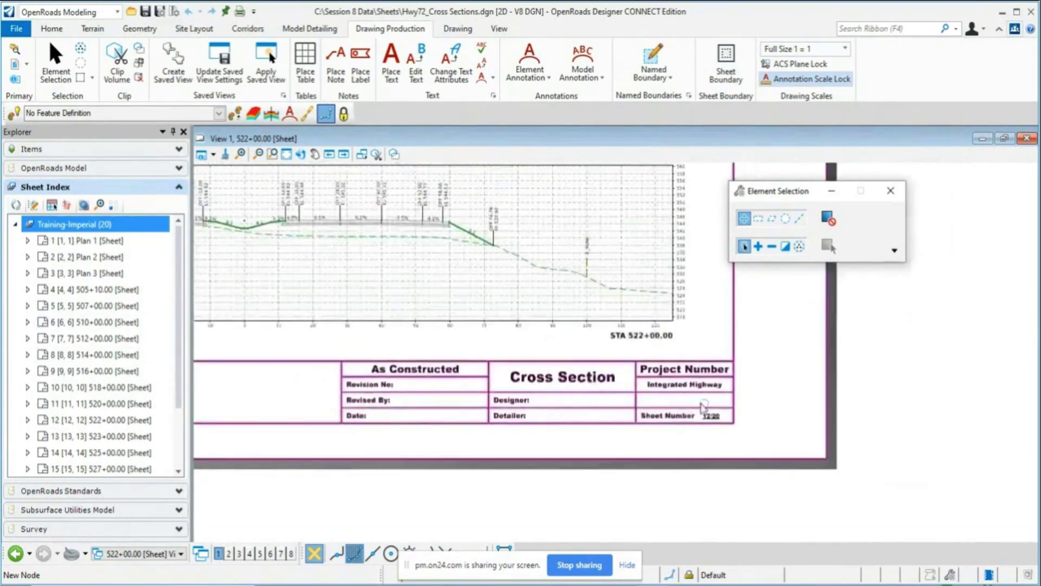
scroll(708, 423, down, 2)
scroll(709, 424, down, 2)
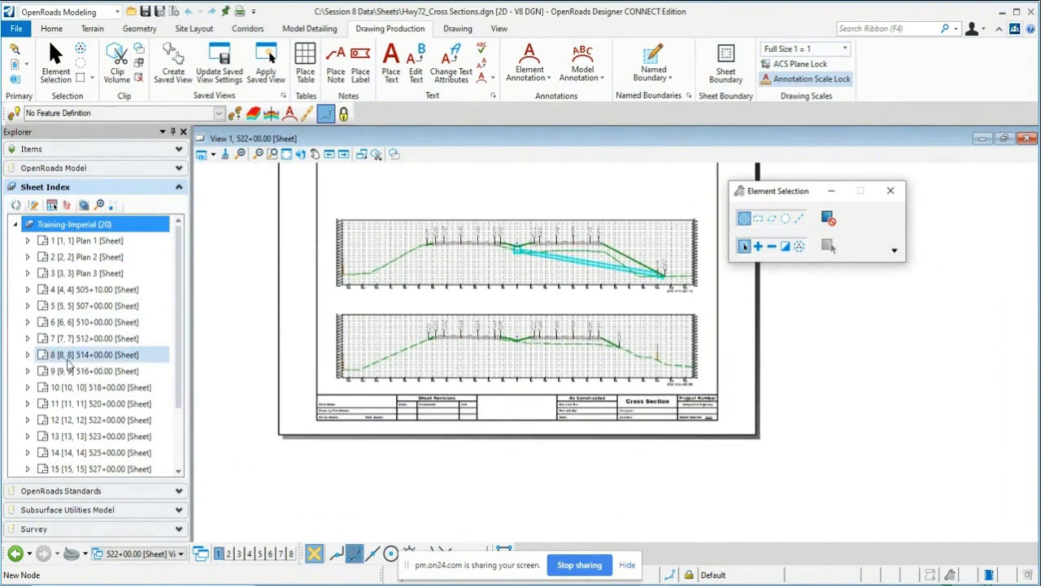
Step: Send the Training-Imperial sheet index to Print Organizer using the PDF print style
scroll(380, 417, down, 2)
scroll(313, 304, up, 1)
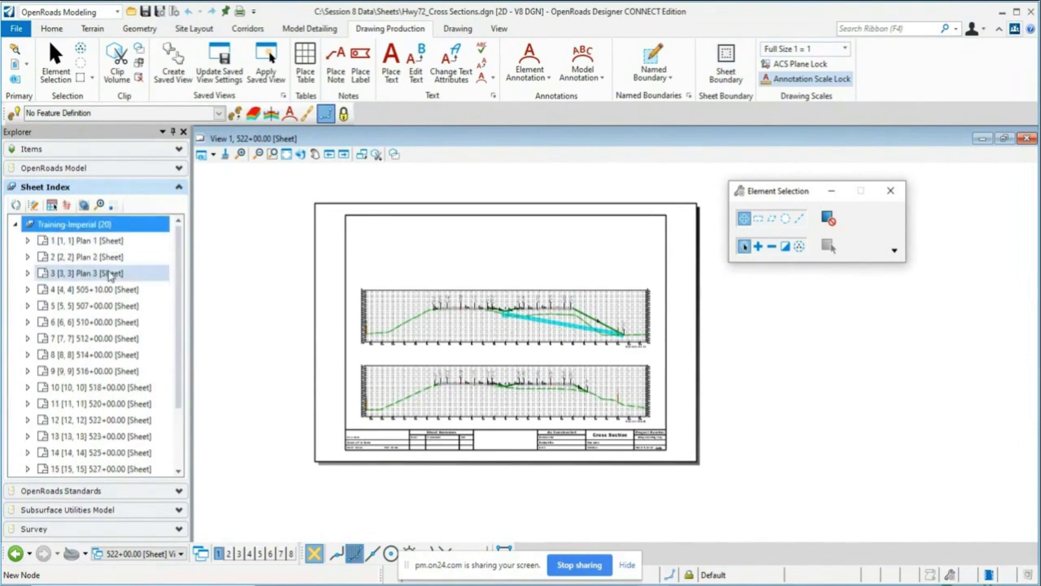
scroll(114, 390, down, 2)
scroll(124, 266, up, 2)
click(68, 209)
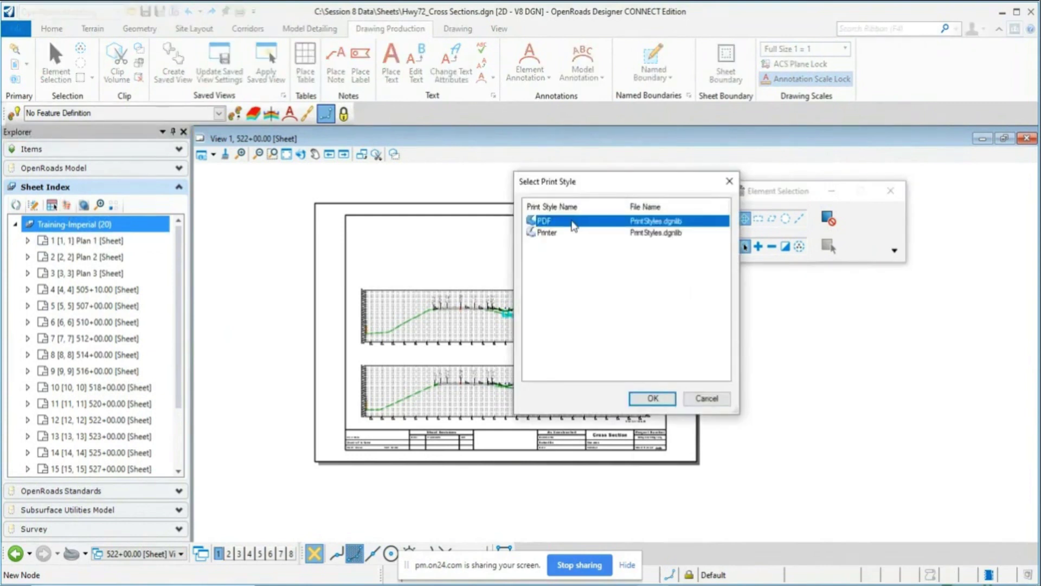
click(653, 399)
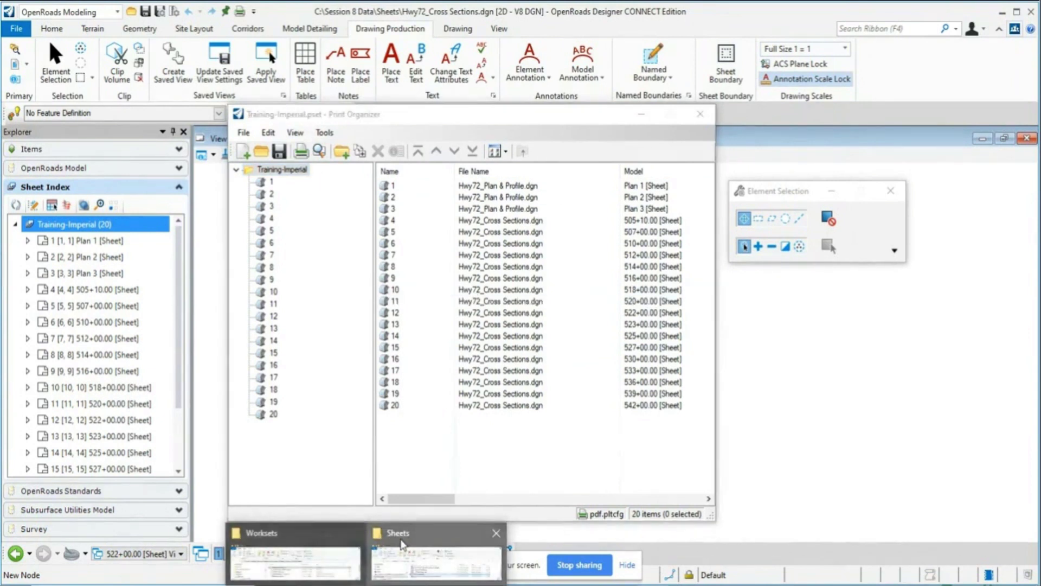
Step: Open Training-Imperial.pdf from the C:\Session 8 Data\Sheets folder in Adobe Acrobat
click(434, 564)
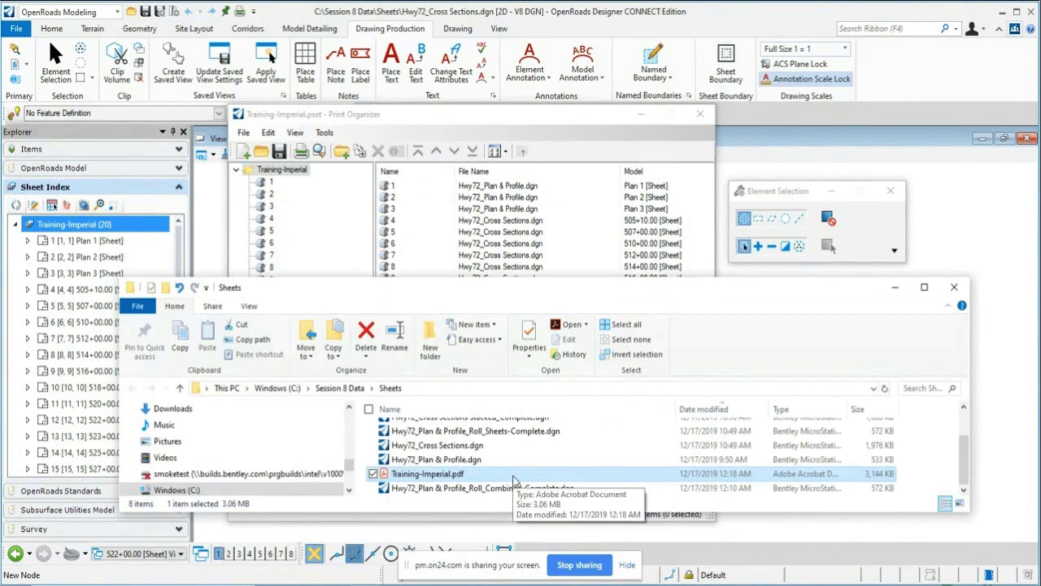
click(459, 387)
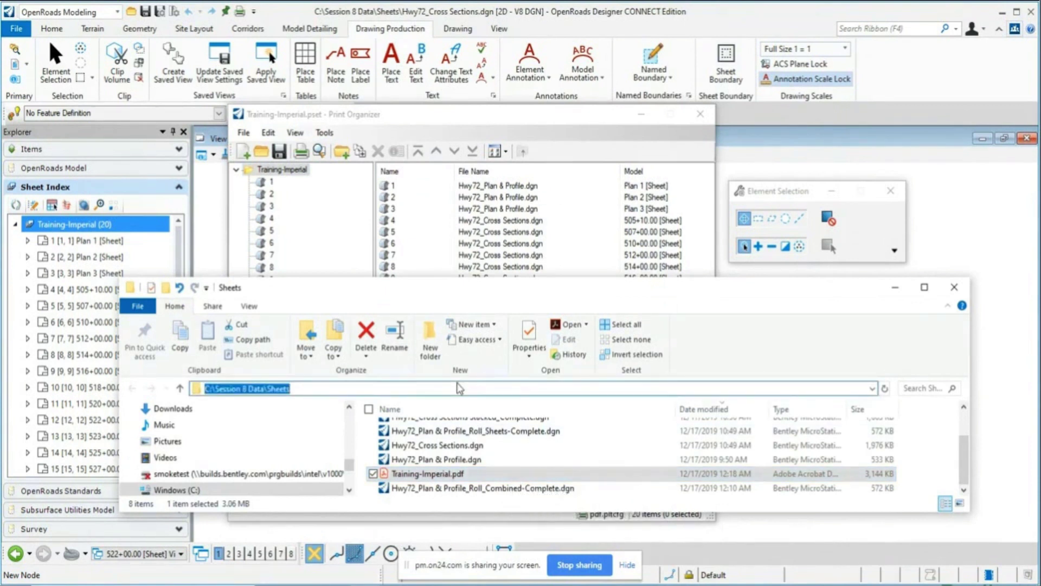
click(458, 387)
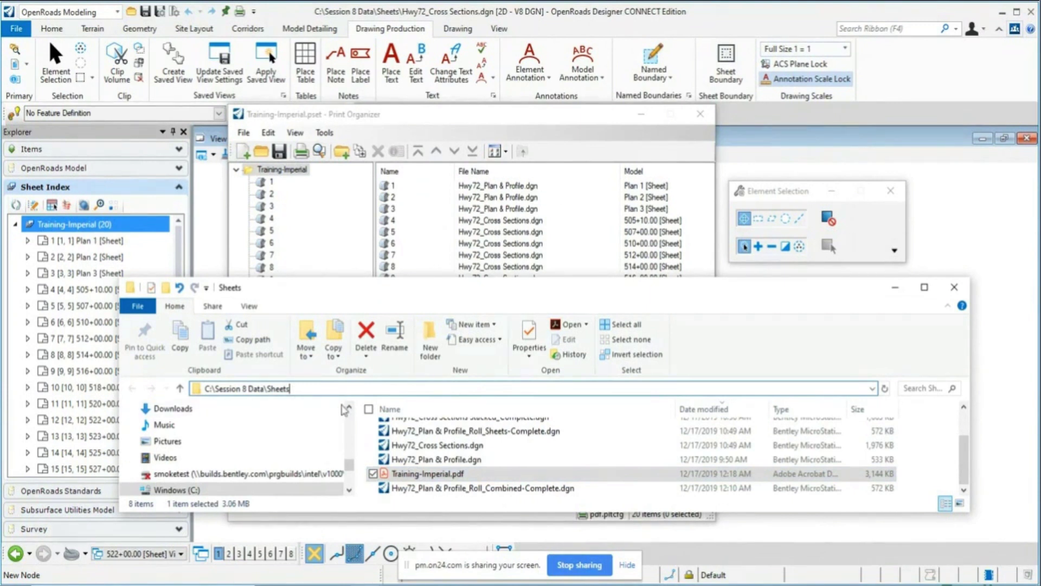
double_click(475, 475)
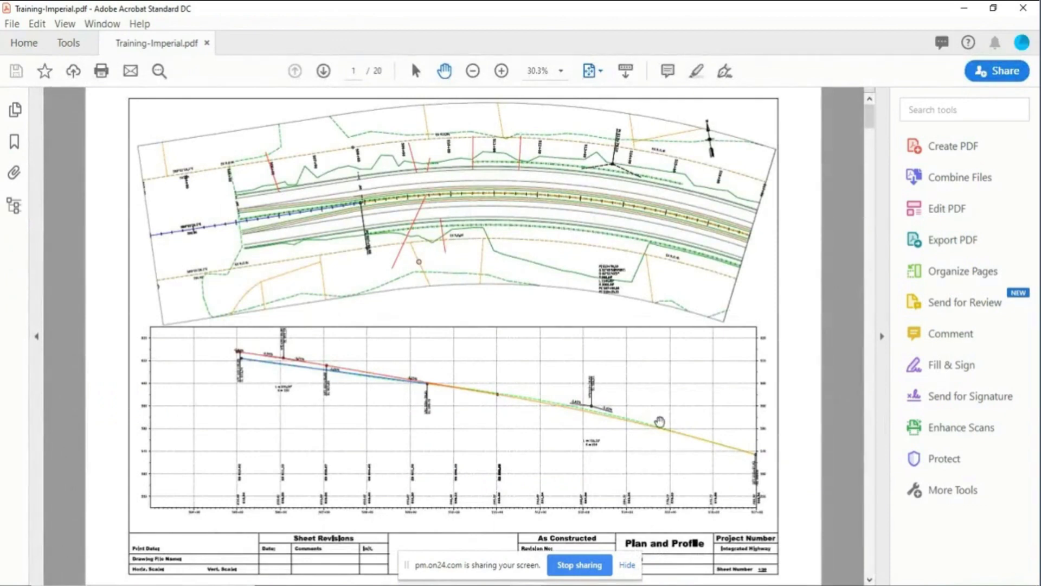
Step: Review the plan and profile and cross section pages of the PDF, including their title-block sheet numbers
scroll(660, 422, down, 2)
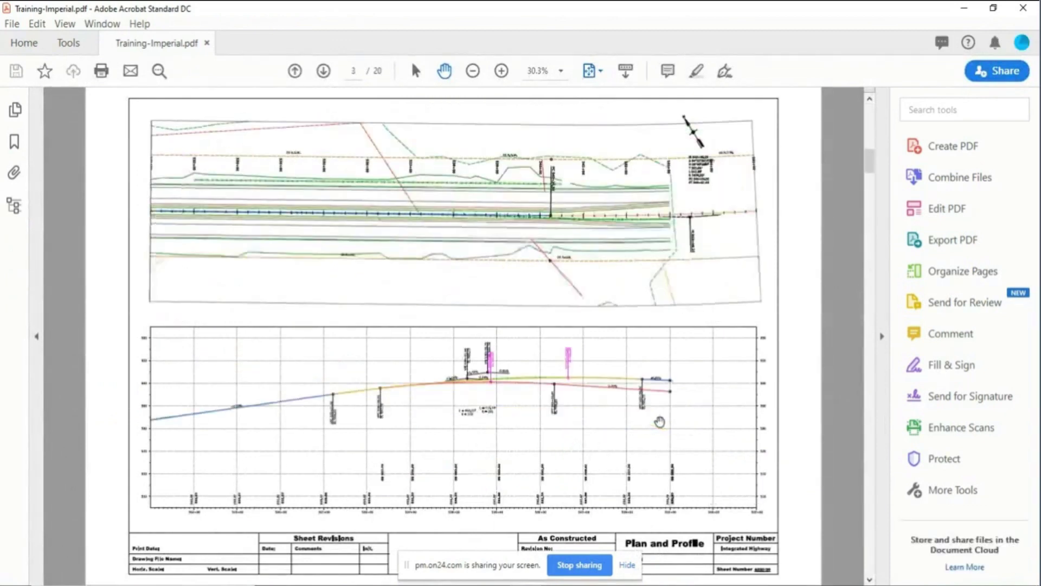
scroll(660, 422, down, 1)
scroll(660, 421, down, 3)
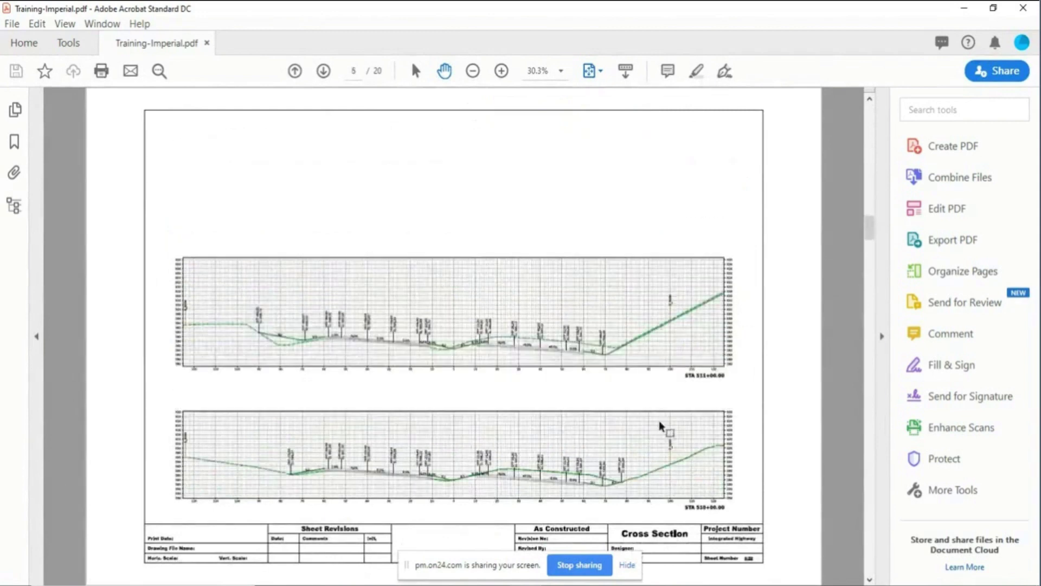
scroll(660, 422, down, 2)
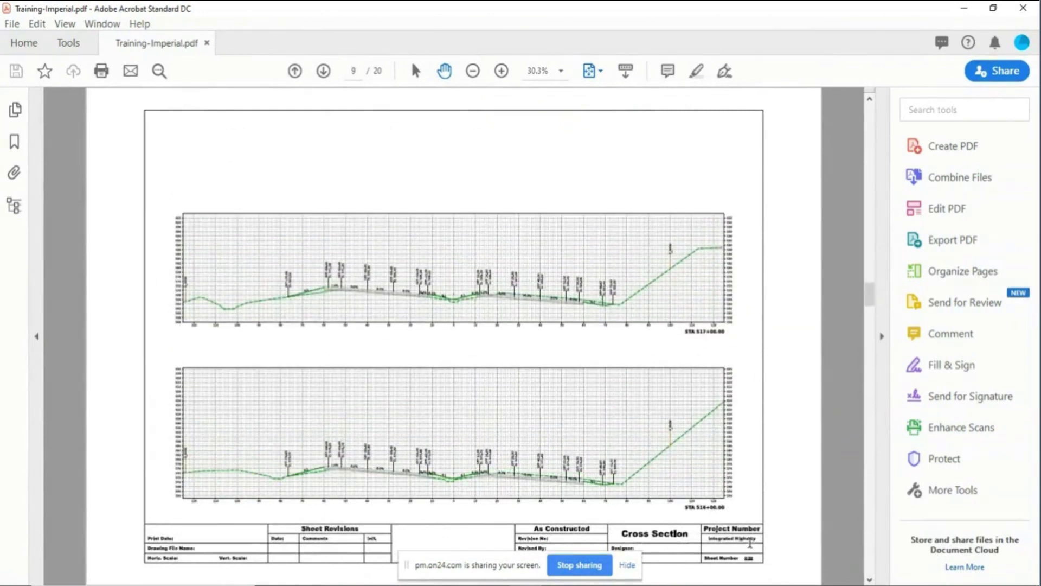
scroll(750, 544, up, 1)
scroll(701, 453, up, 3)
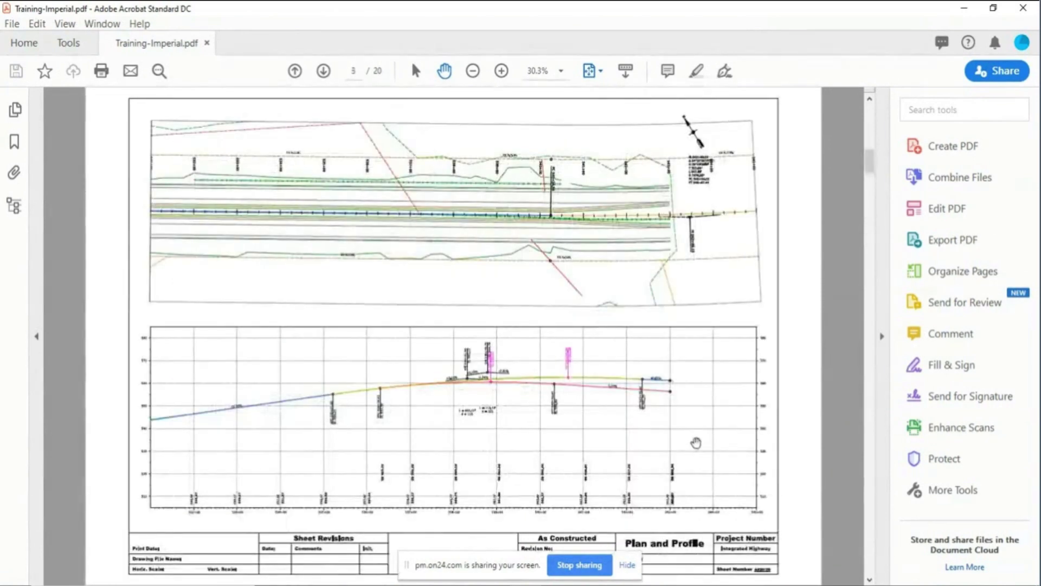
Step: Check the remaining cross section sheets in Training-Imperial.pdf and return to its first page
scroll(696, 442, up, 4)
scroll(696, 443, down, 10)
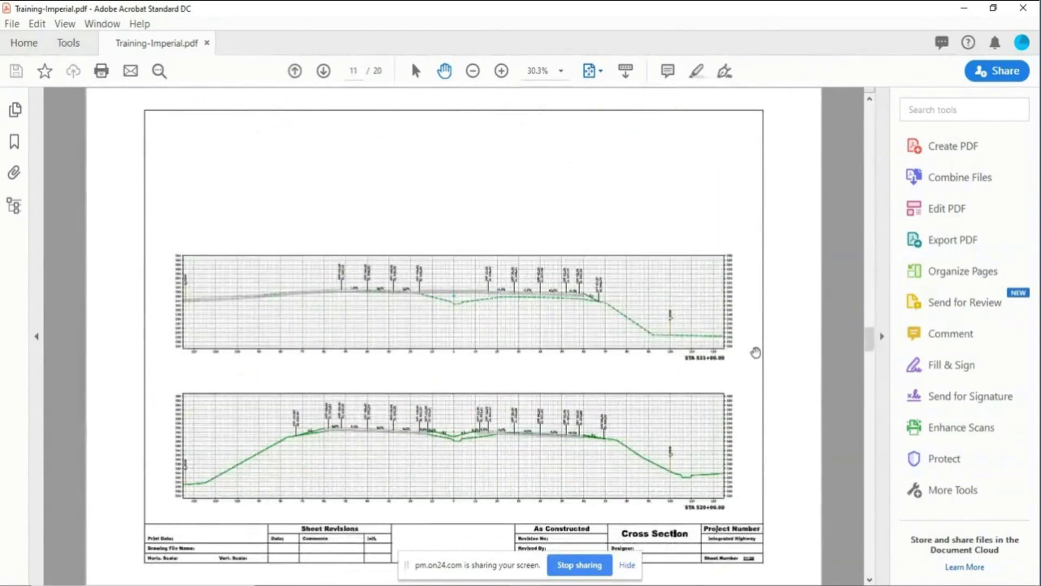
scroll(755, 352, down, 4)
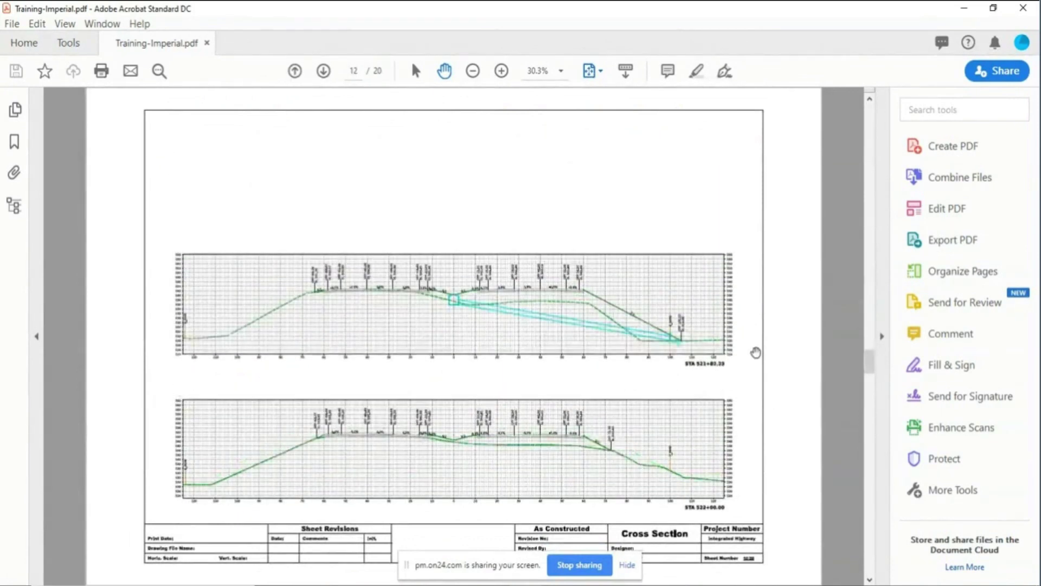
scroll(756, 353, up, 7)
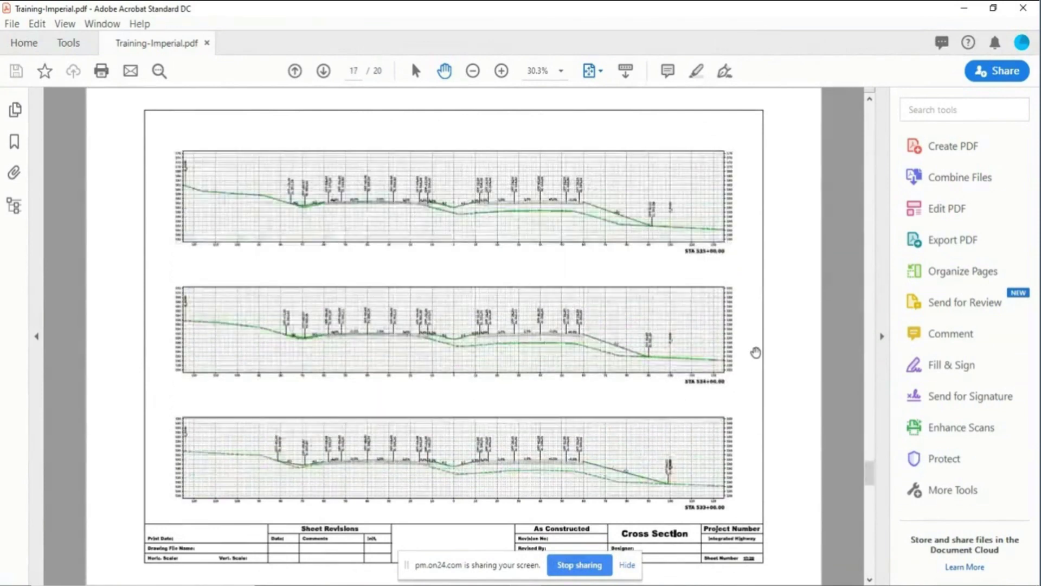
scroll(755, 352, up, 7)
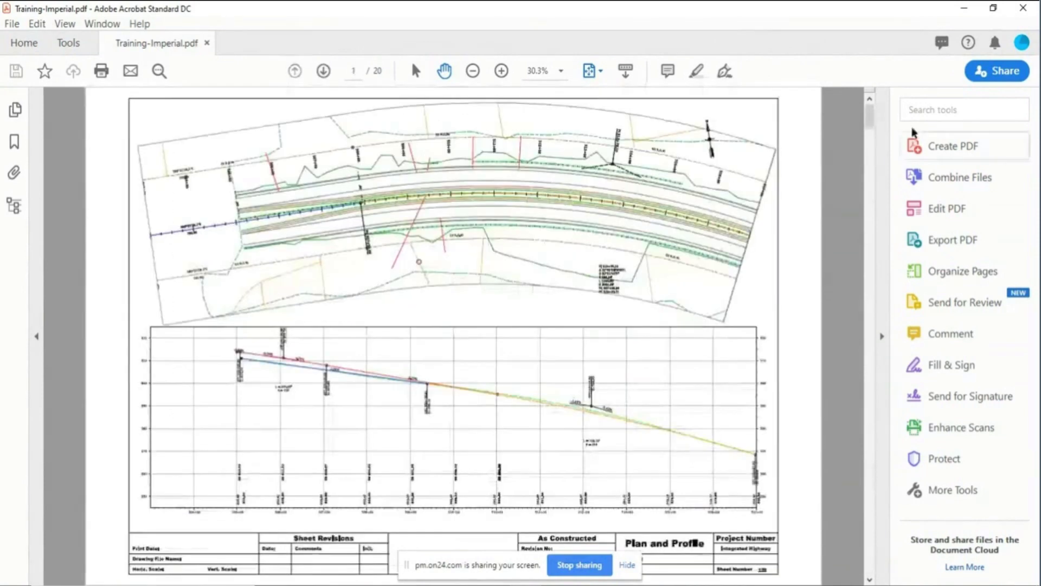
Step: Close the PDF in Adobe Acrobat and close Print Organizer to return to the 522+00.00 sheet in OpenRoads Designer
click(1027, 8)
click(534, 108)
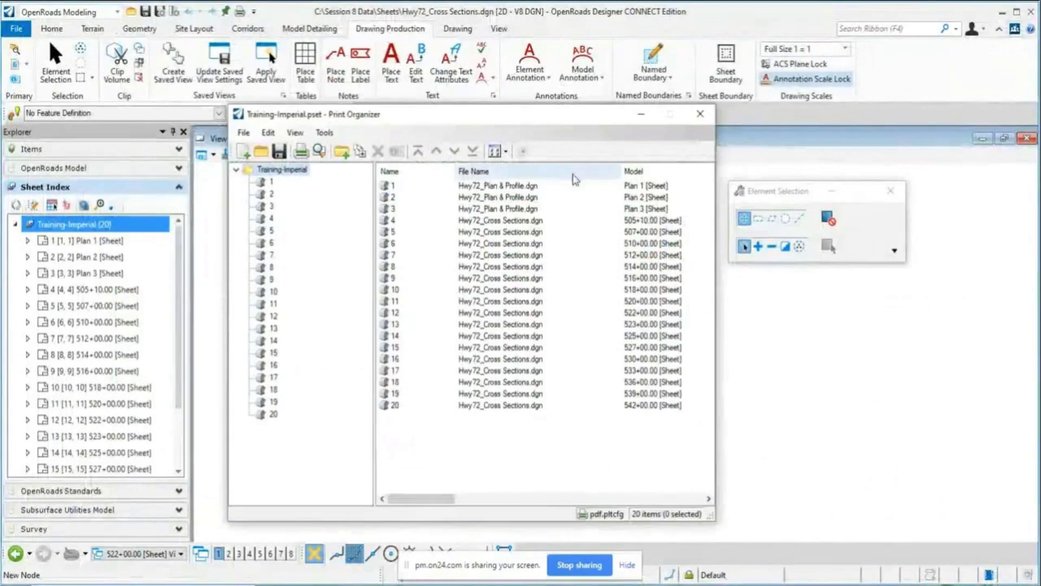
click(700, 113)
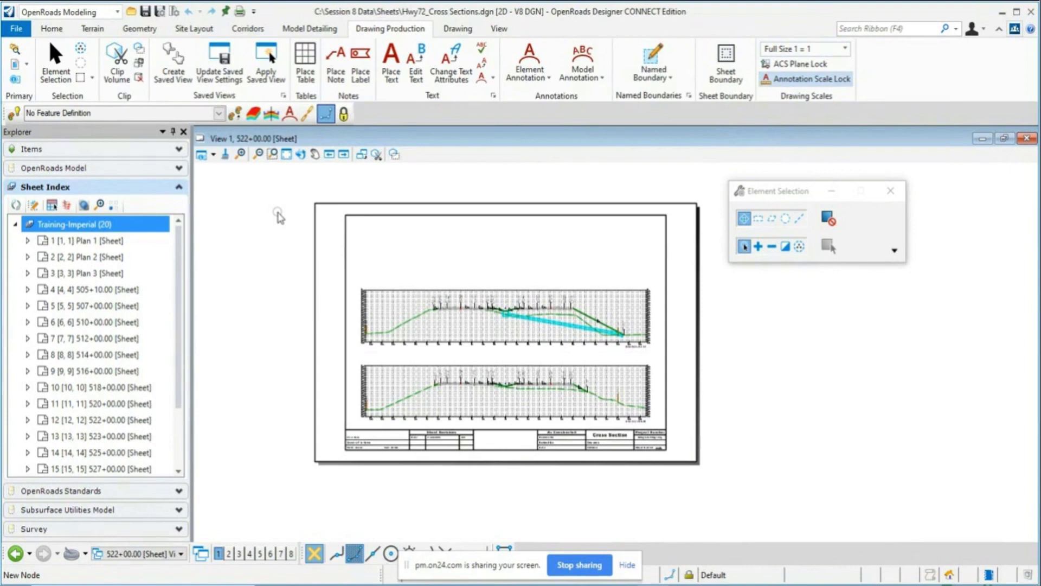
Step: Open Hwy72_Cross Sections Stacked.dgn from the C:\Session 8 Data\Sheets folder
click(131, 20)
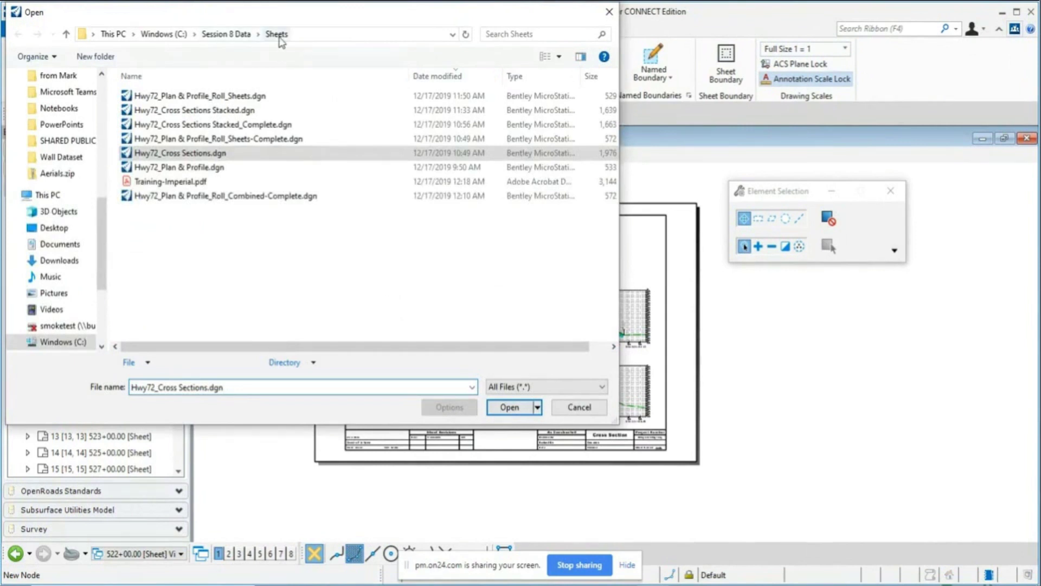
click(254, 111)
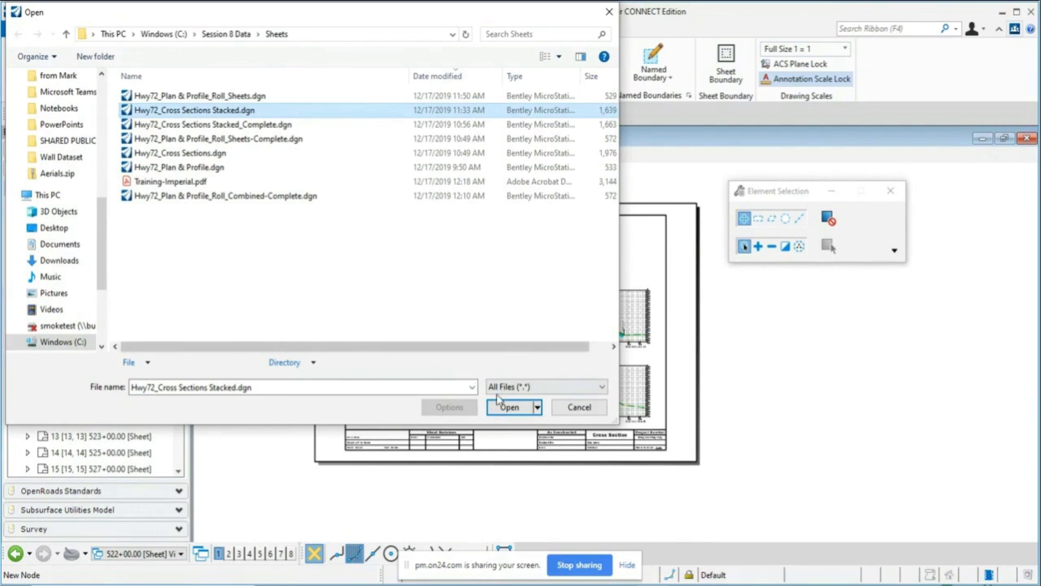
click(519, 414)
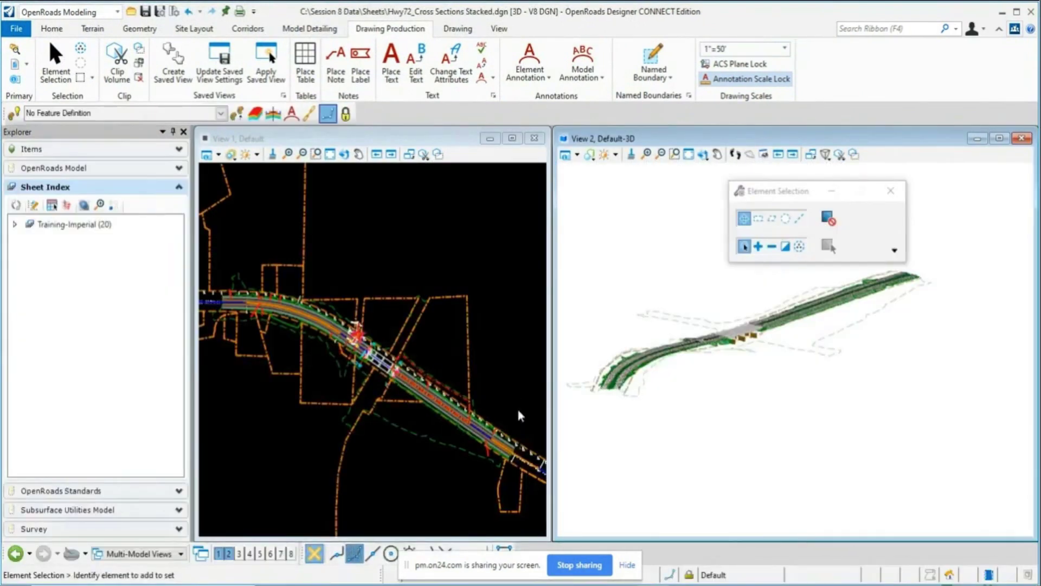
Step: Review the reference files attached to the Default model in View 1, and close the references list
click(420, 204)
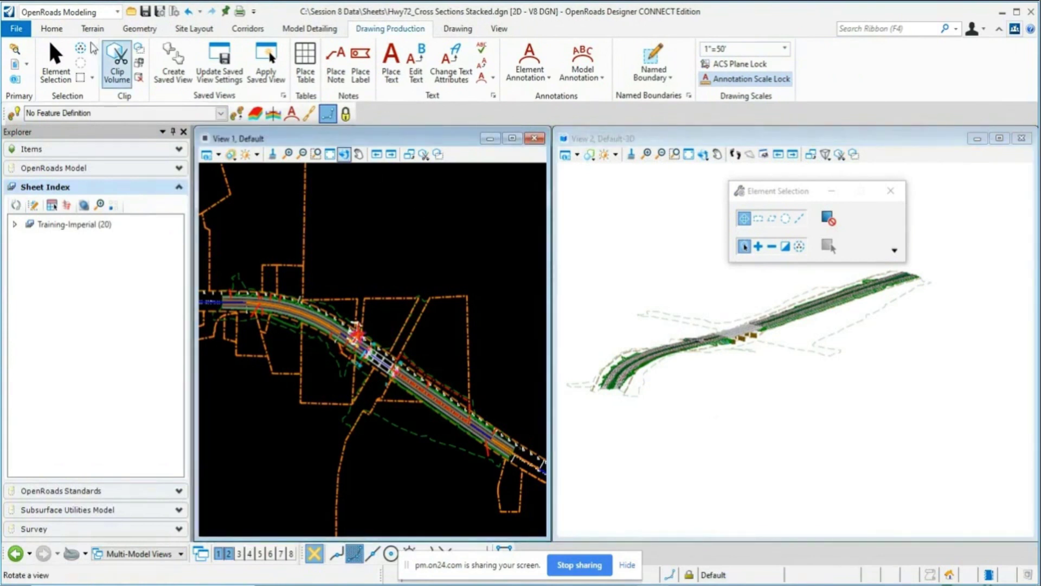
click(60, 33)
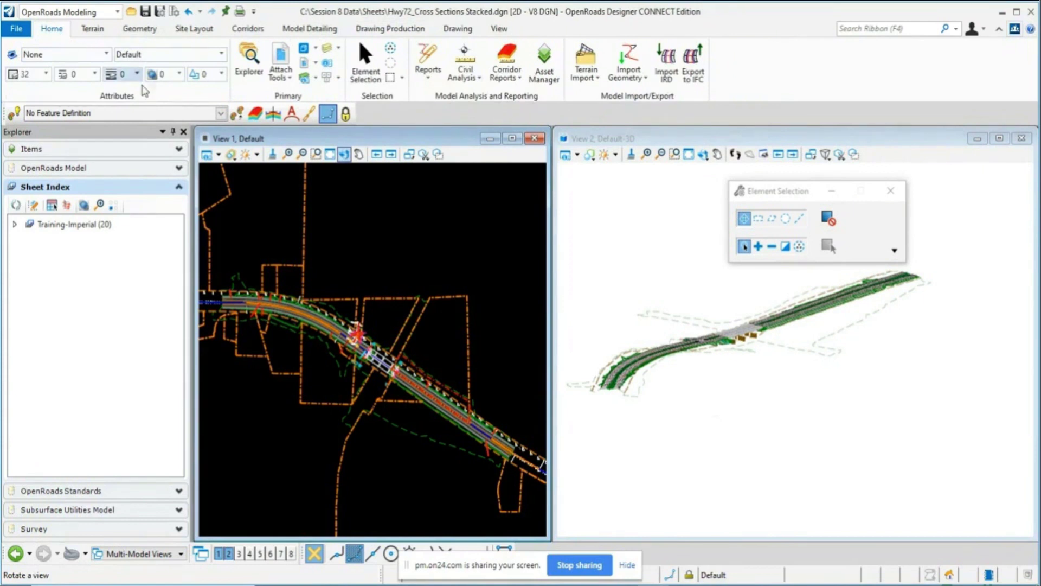
click(329, 154)
click(280, 72)
click(301, 98)
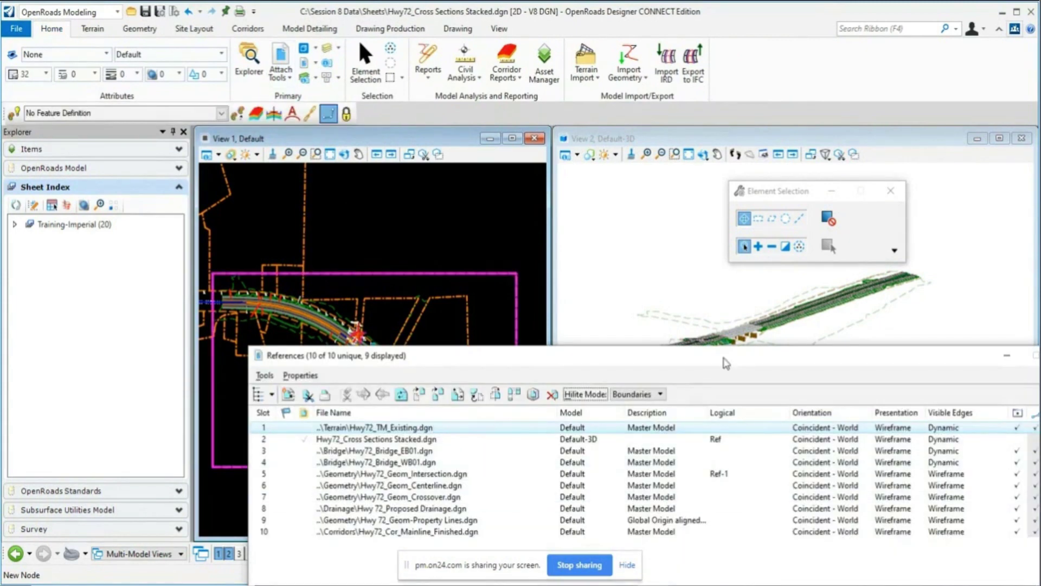
drag(734, 358, 579, 317)
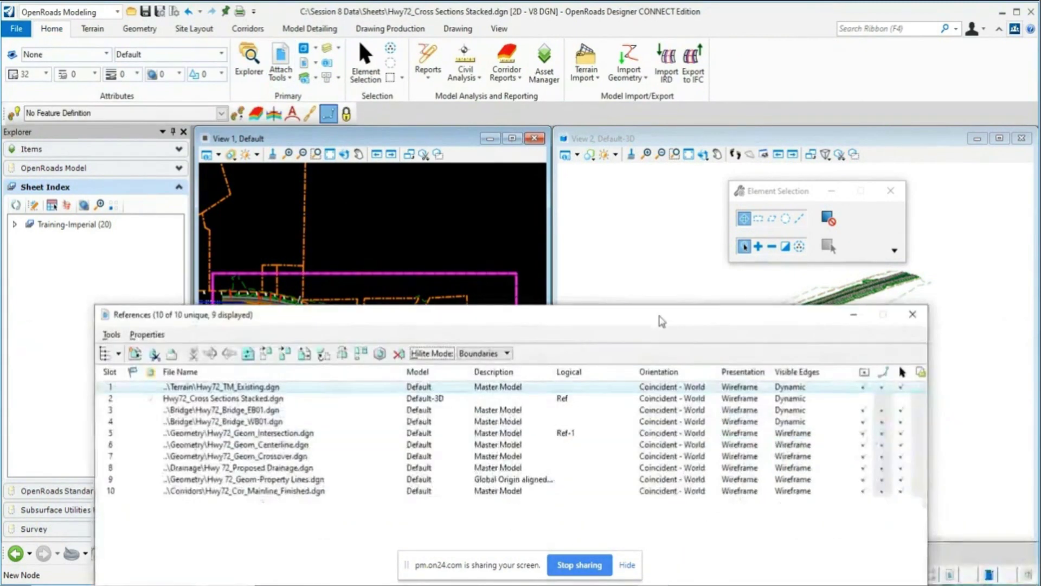
click(913, 316)
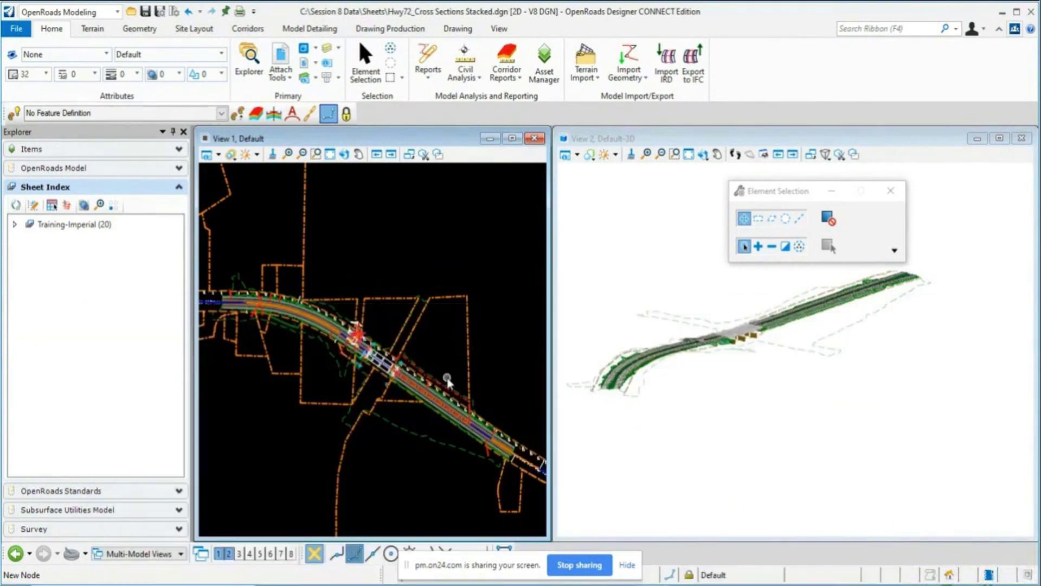
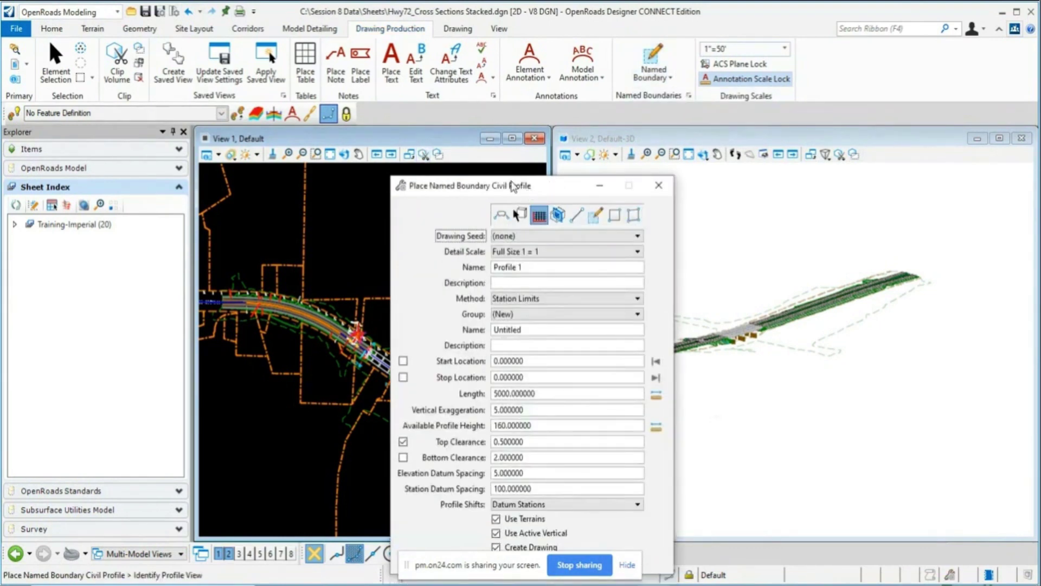
Step: Set up a civil cross section named boundary with the XS Stacked drawing seed
drag(513, 188, 345, 87)
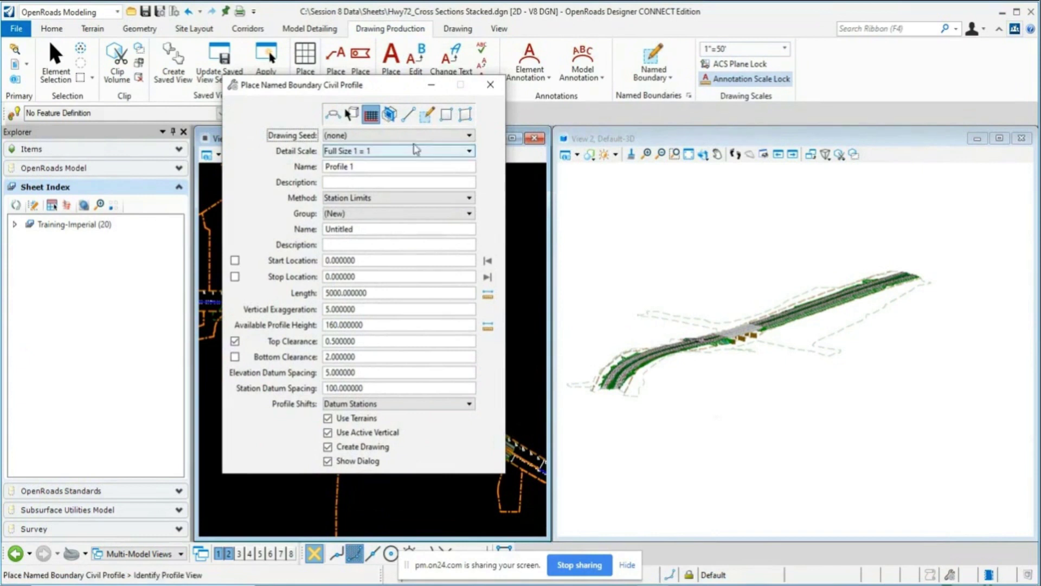
click(390, 115)
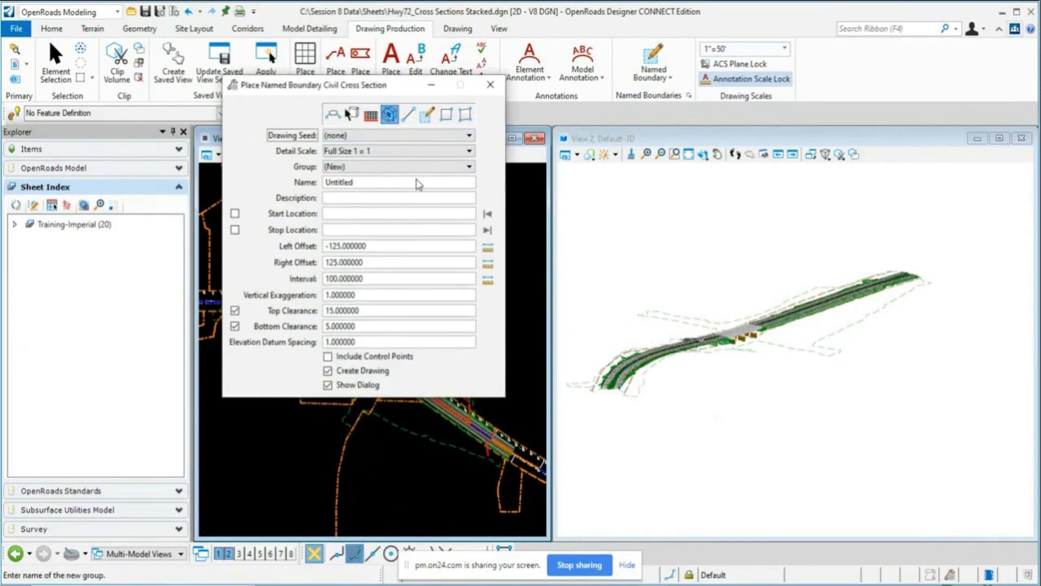
click(417, 142)
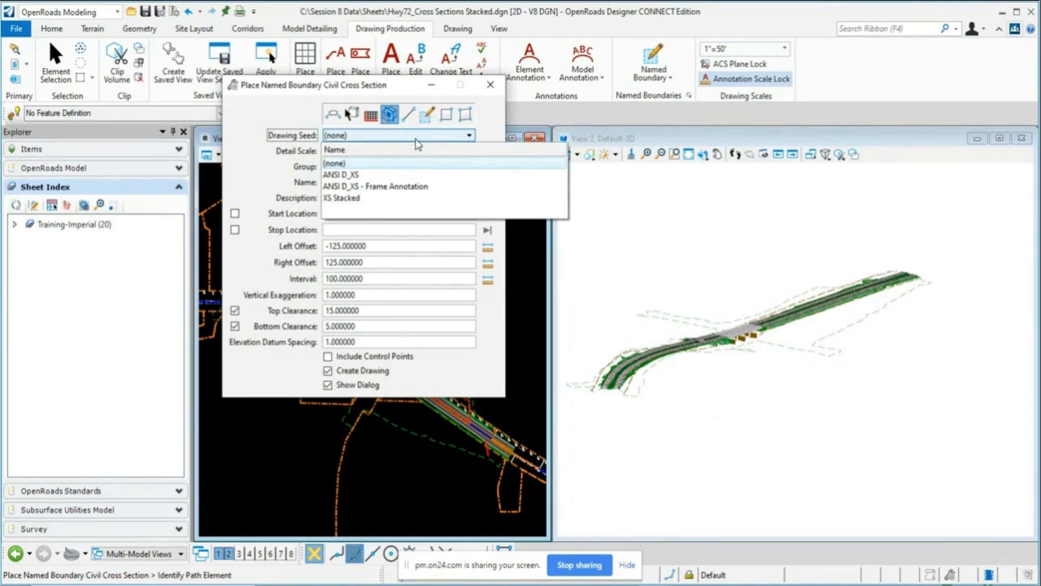
click(392, 199)
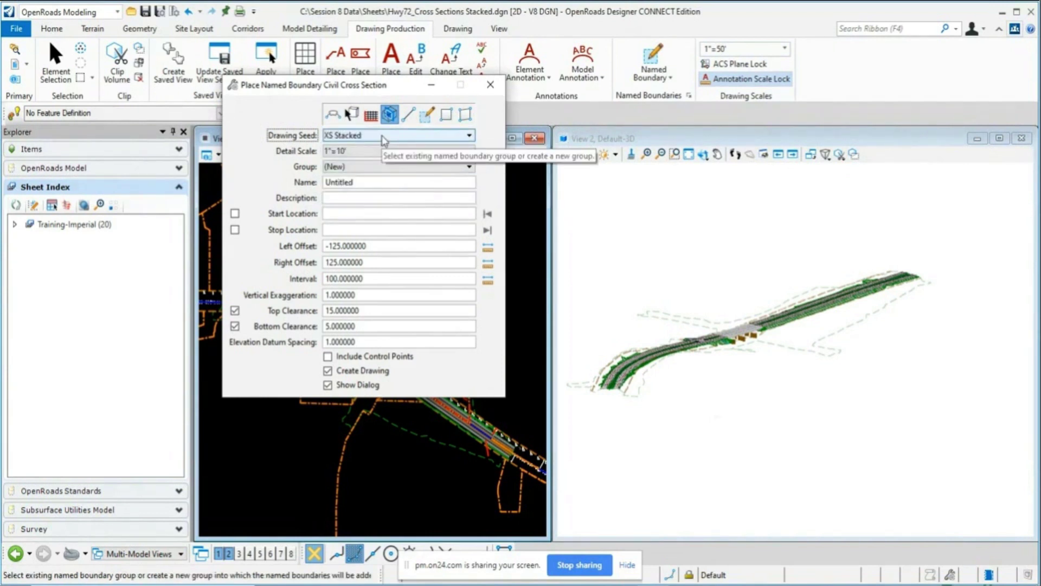
Step: Switch to File Explorer and open the Configuration\Organization-Civil\_Civil Default Standards - Imperial\Dgnlib\Sheet Seeds folder
click(366, 584)
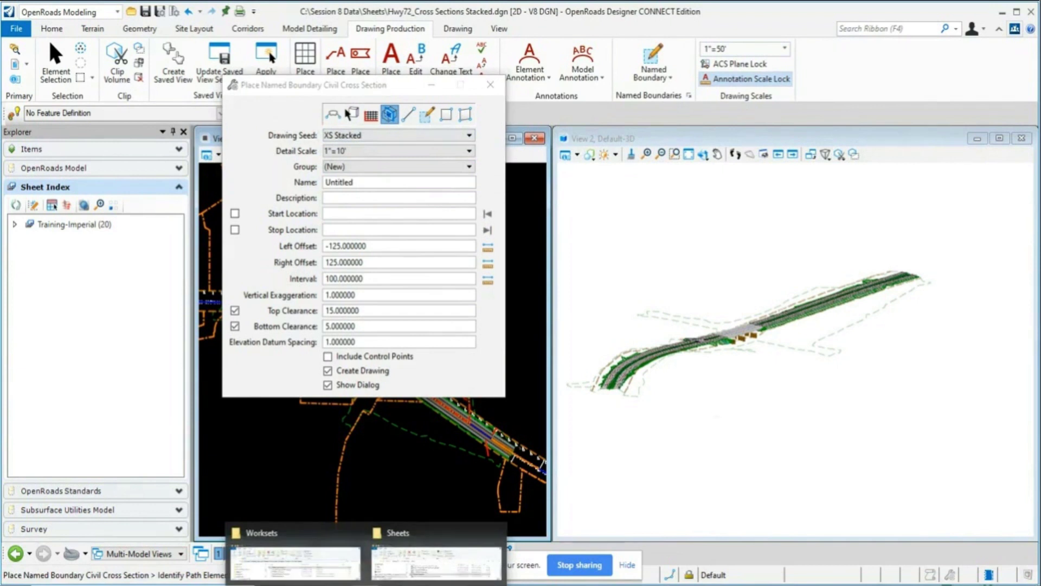
click(296, 564)
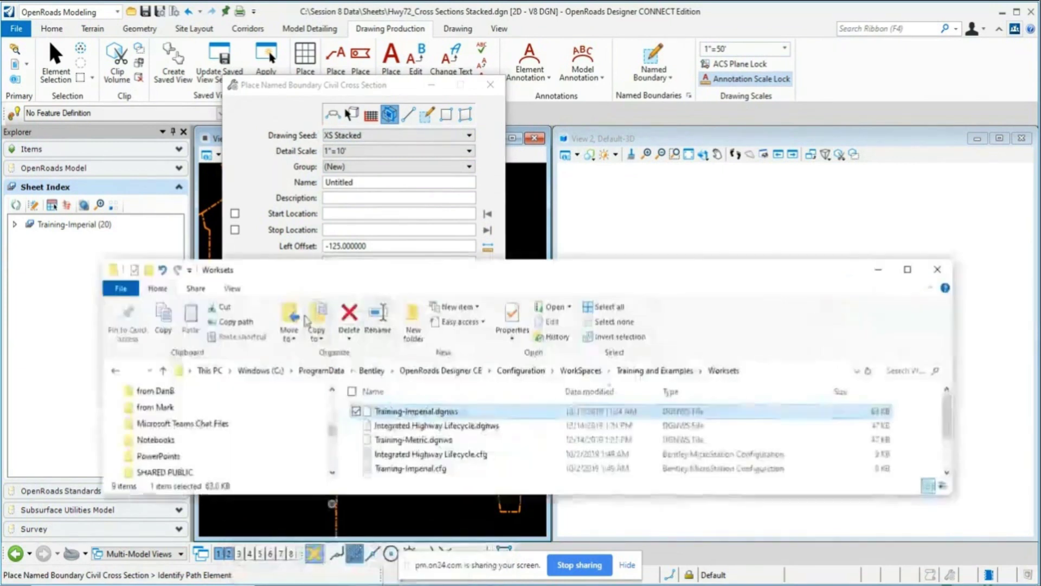
click(163, 372)
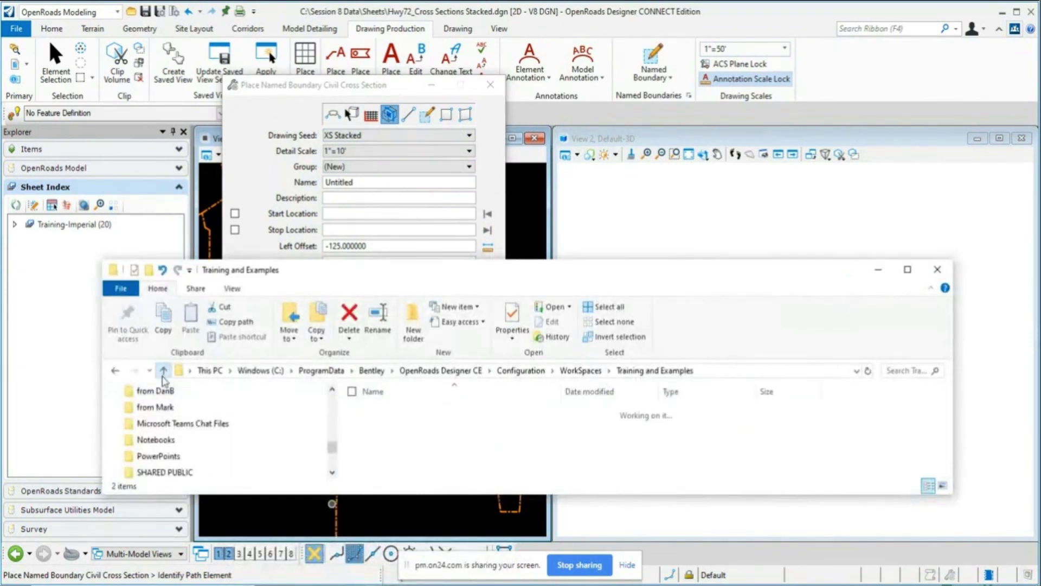
click(164, 371)
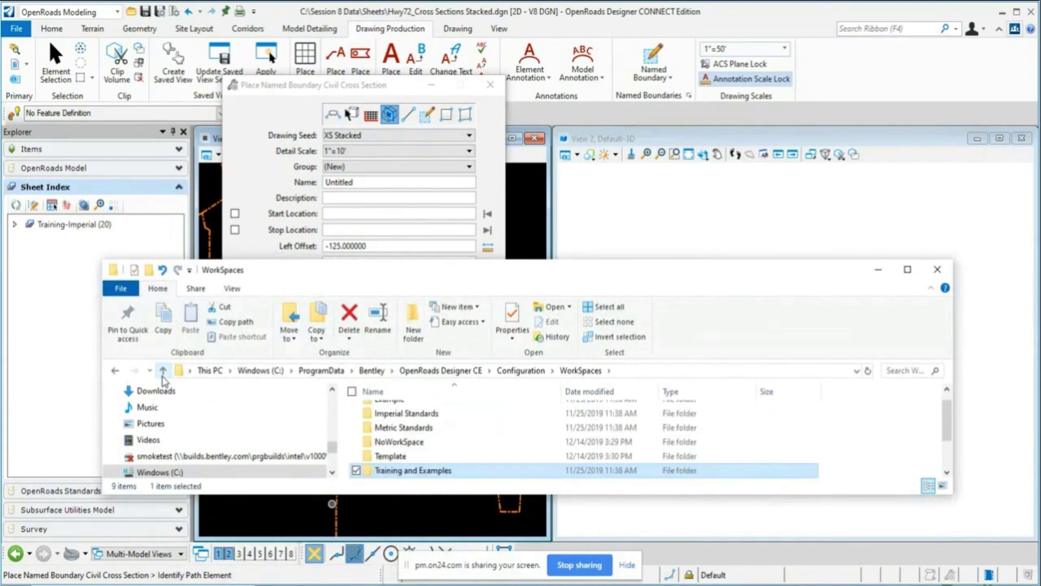
click(163, 375)
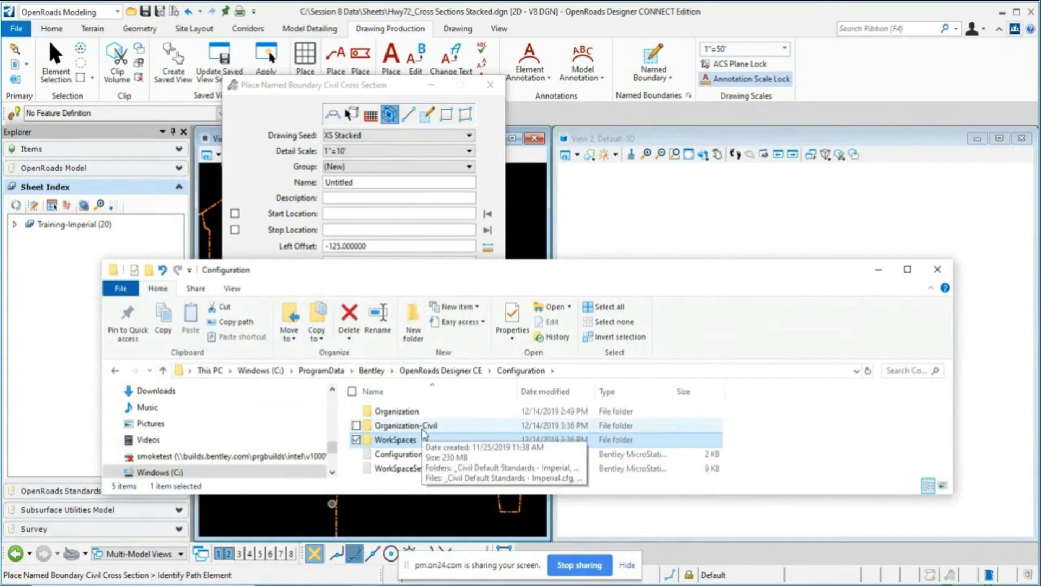
double_click(422, 425)
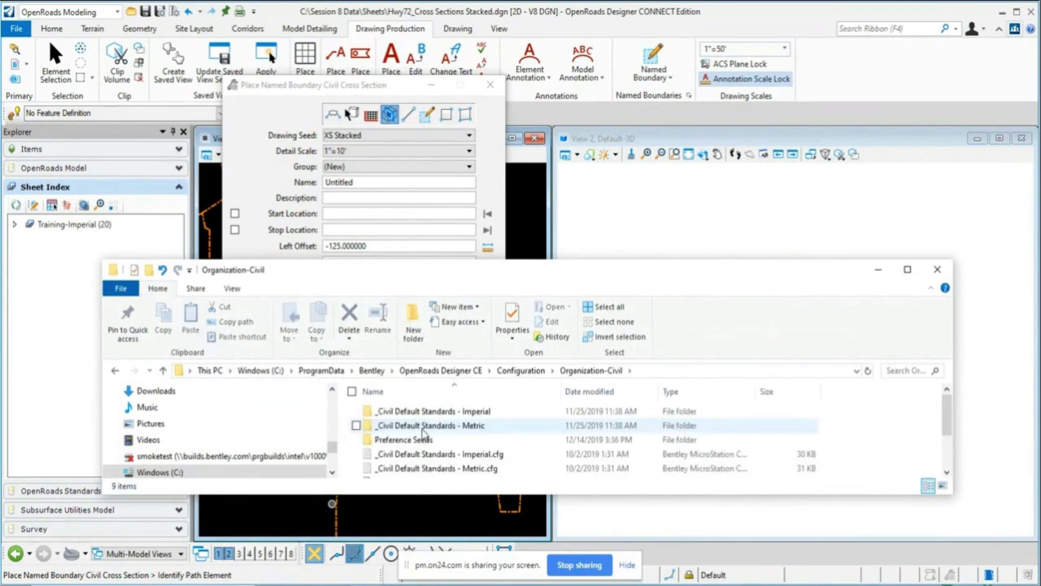
double_click(425, 414)
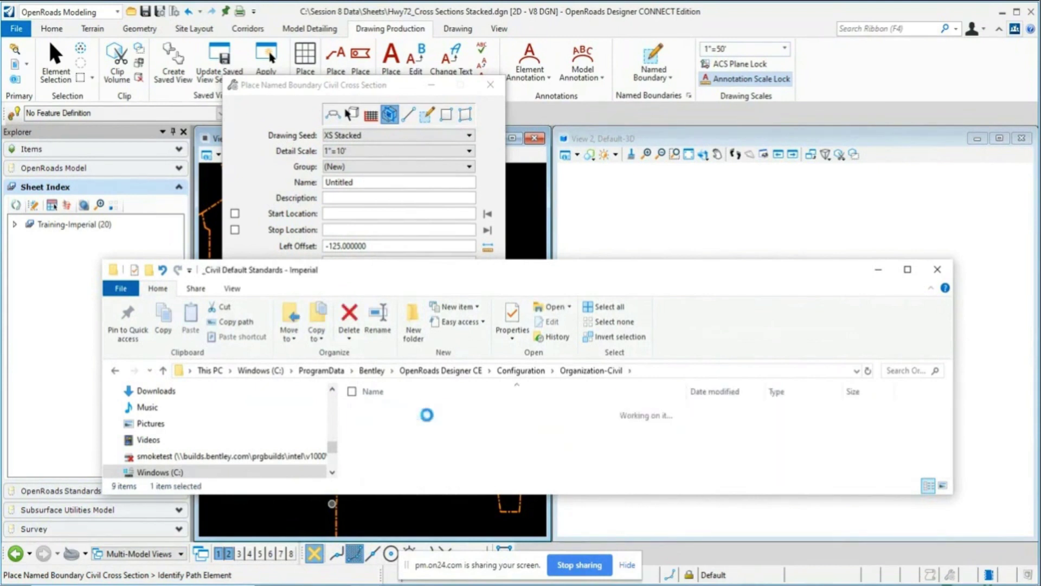
click(425, 440)
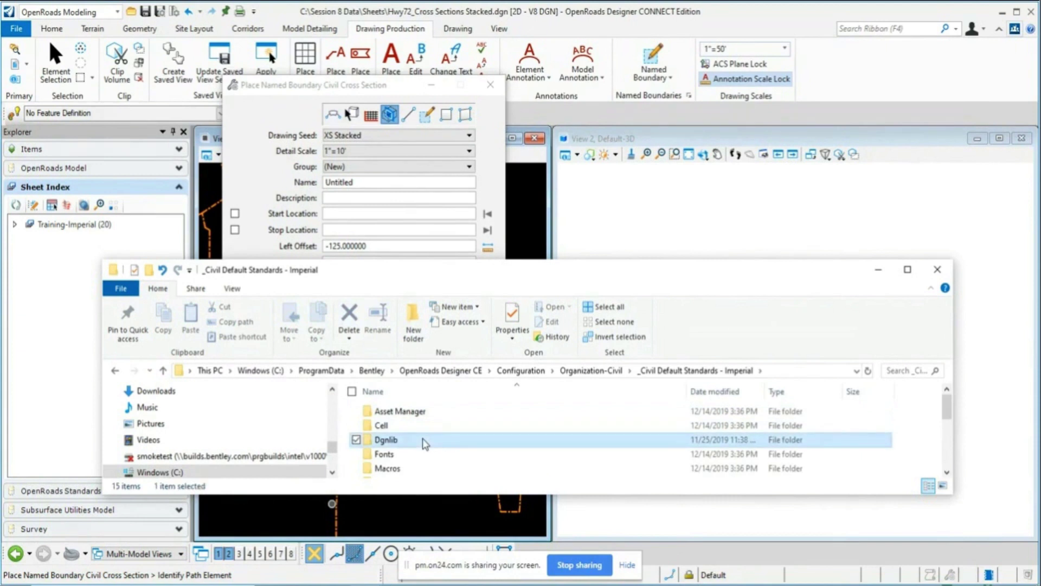
double_click(424, 441)
scroll(418, 450, down, 2)
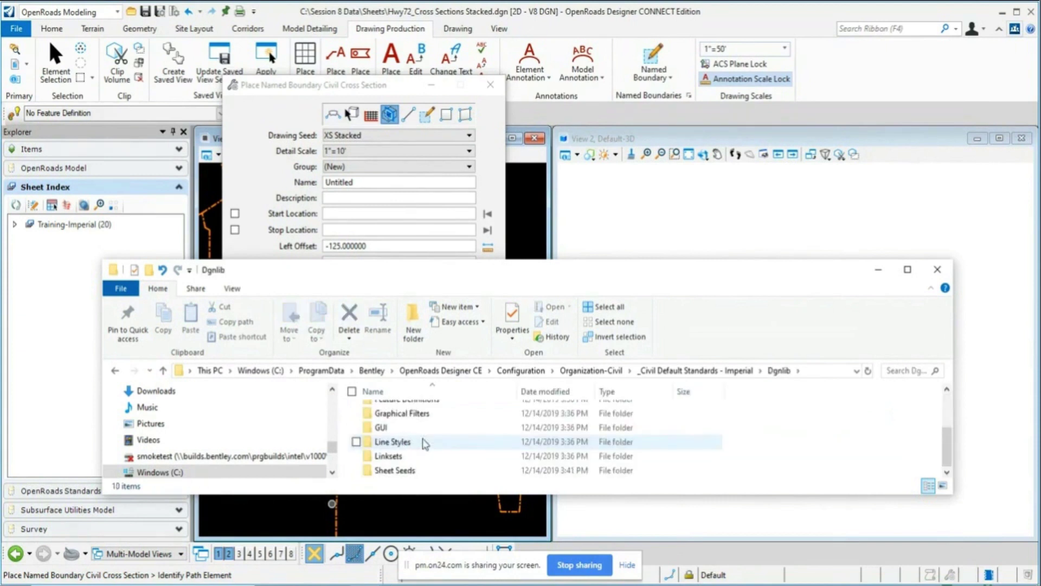
click(413, 470)
double_click(414, 471)
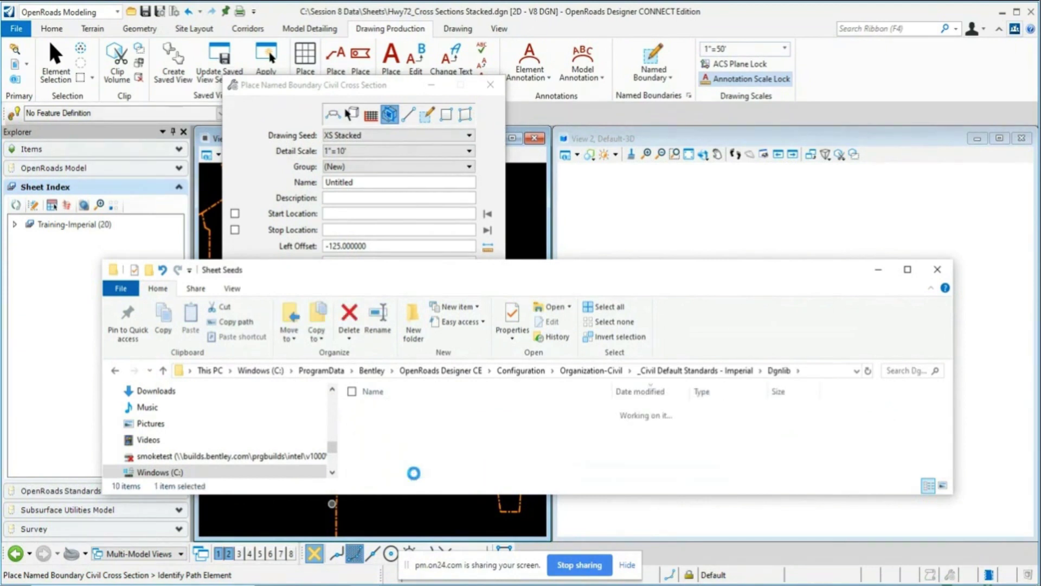
Step: Examine the sheet definition dgnlib files in the Sheet Seeds folder, including the stacked cross section one, and return to OpenRoads Designer
scroll(524, 429, down, 3)
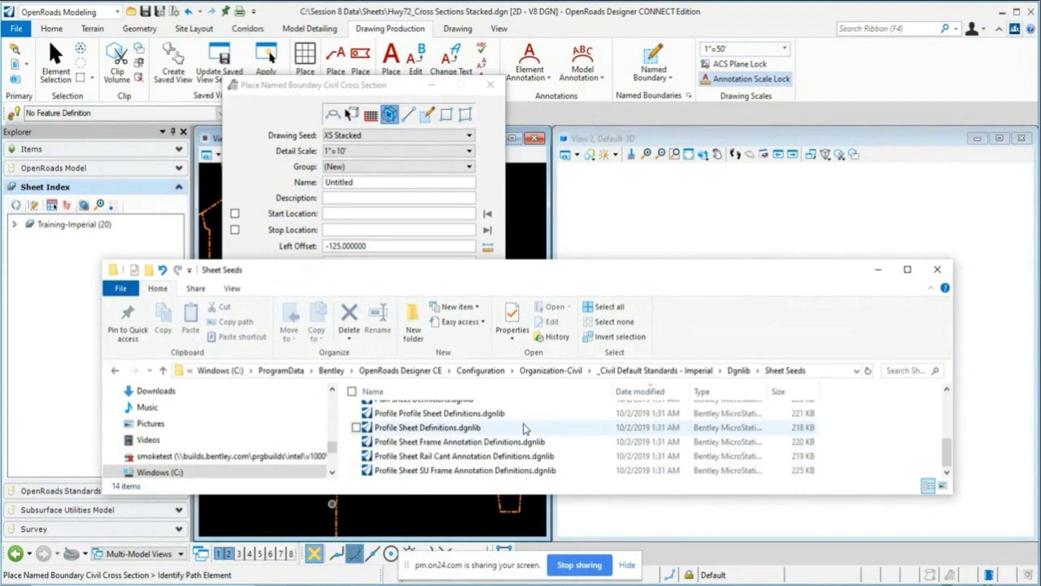
scroll(526, 431, up, 2)
scroll(512, 441, down, 2)
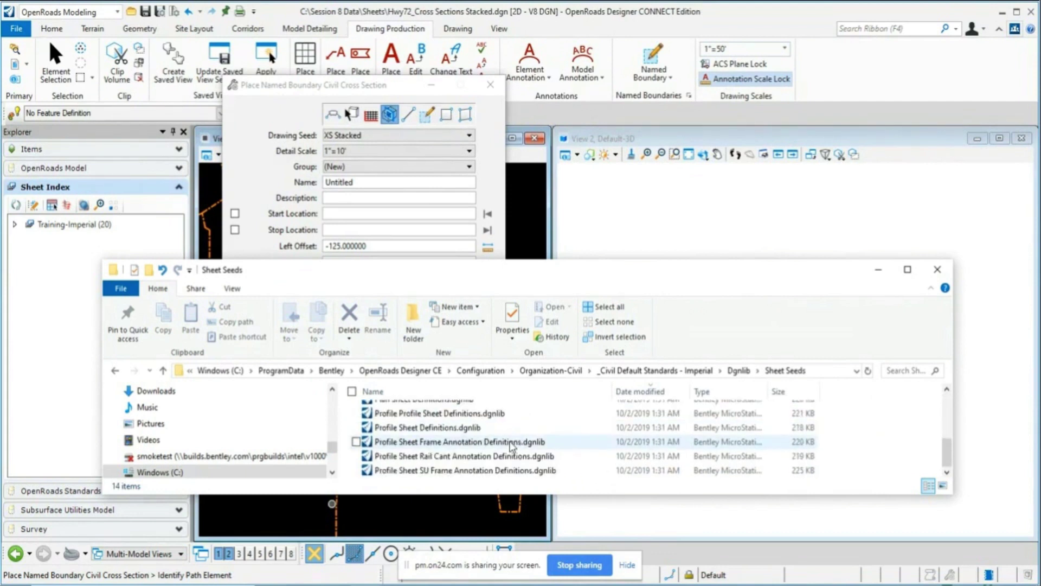
scroll(542, 441, up, 2)
scroll(621, 434, down, 2)
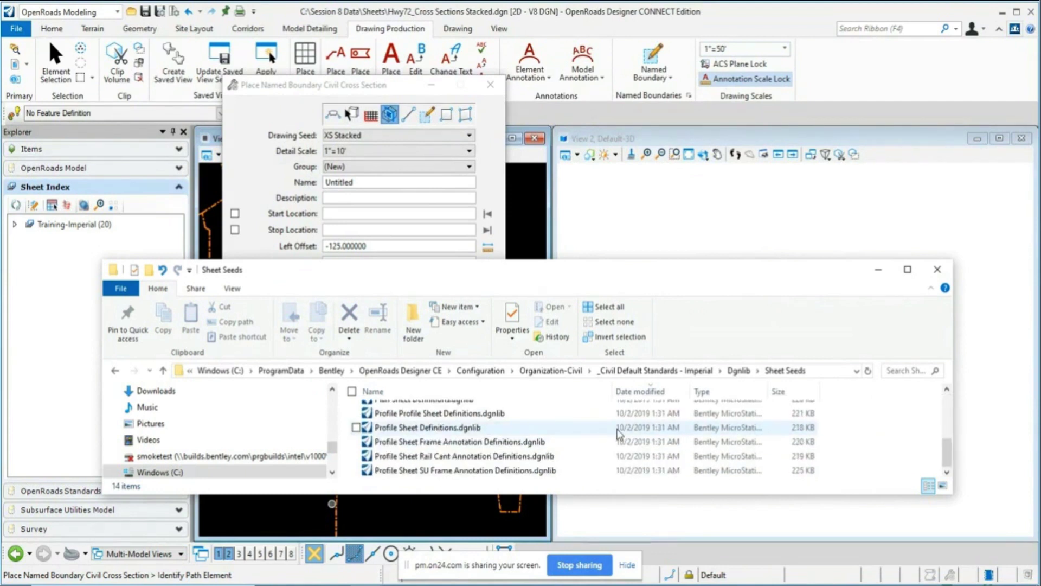
scroll(618, 433, up, 2)
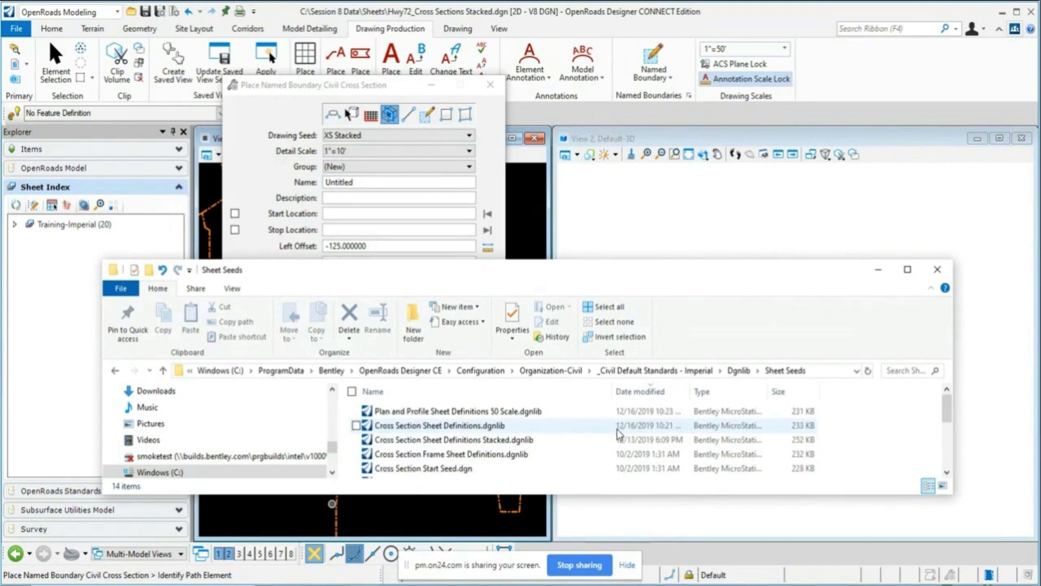
click(165, 373)
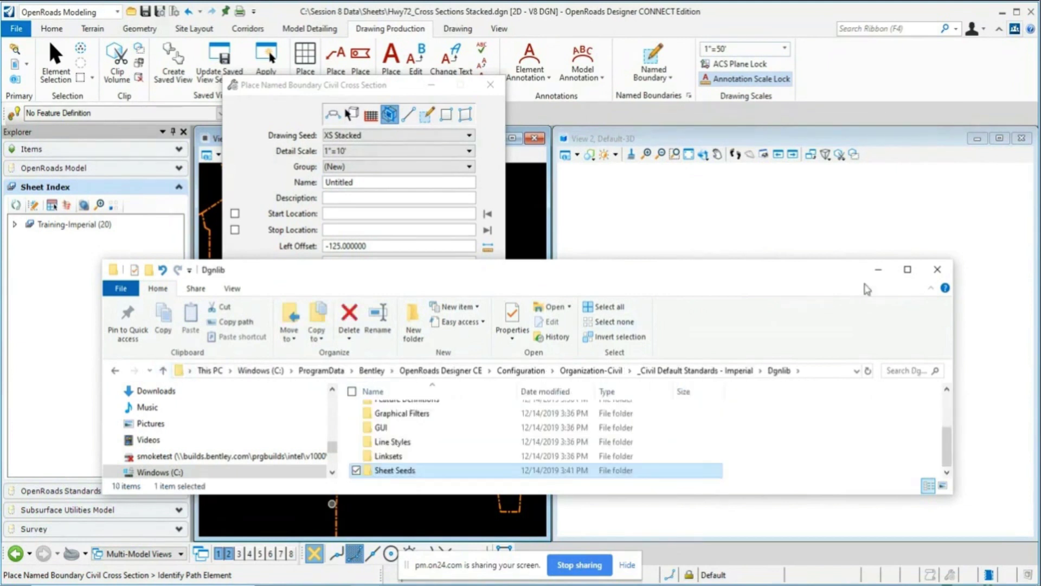
click(878, 271)
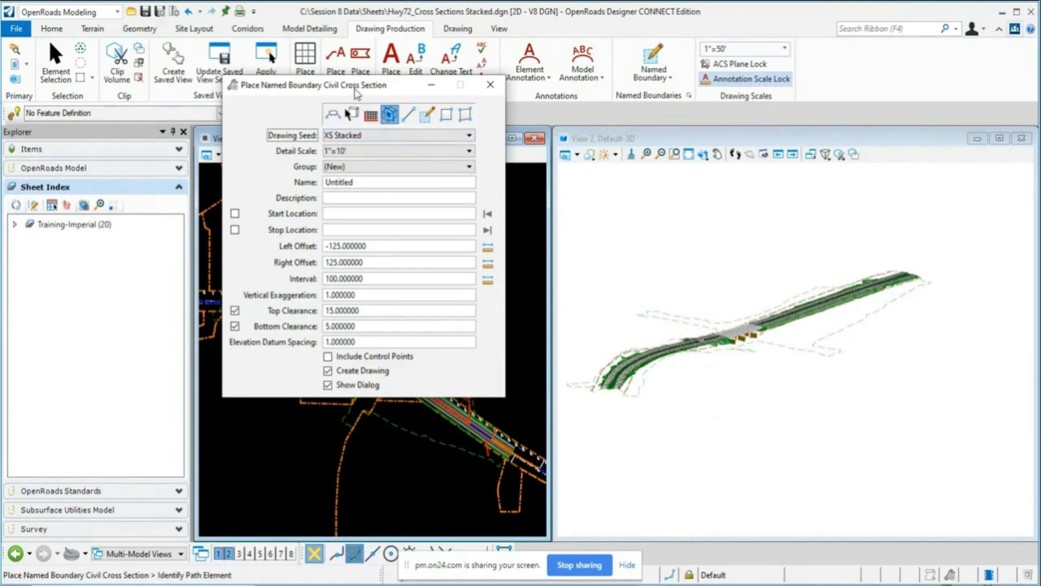
Step: Identify the HWY 72 alignment in View 1 as the path for the cross section named boundary
drag(379, 85, 551, 196)
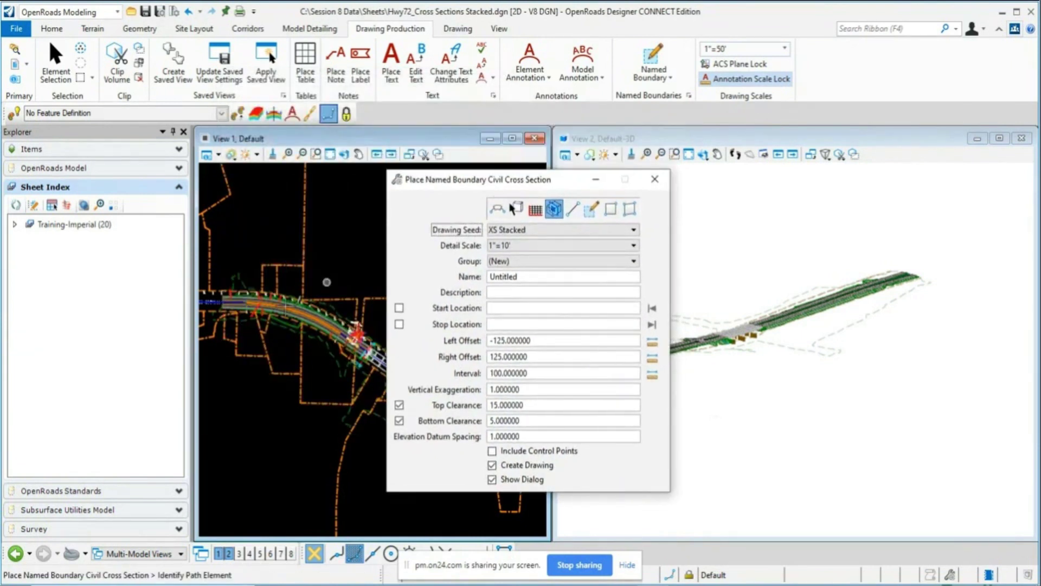
scroll(331, 306, down, 2)
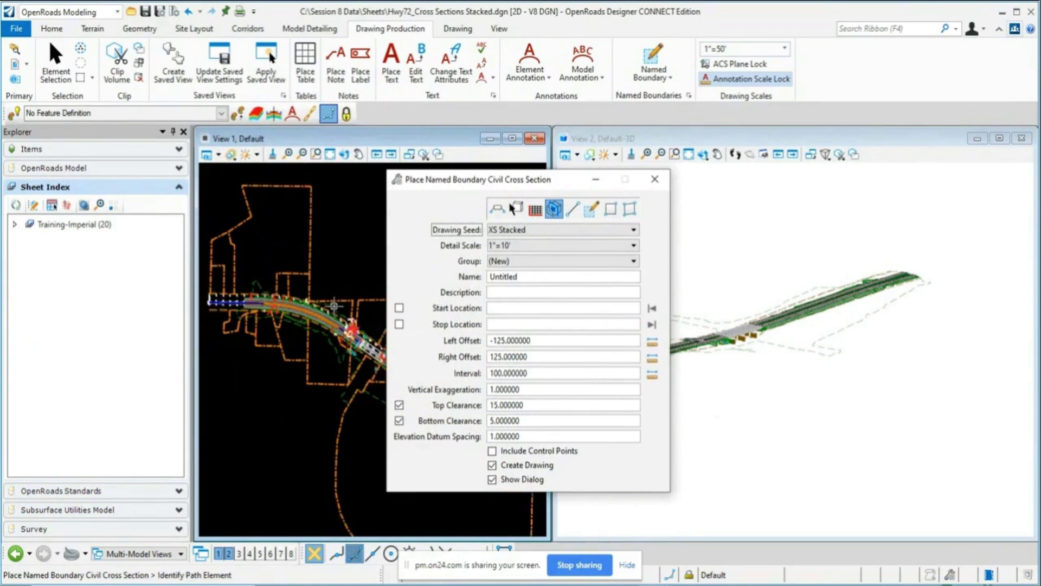
scroll(243, 302, up, 4)
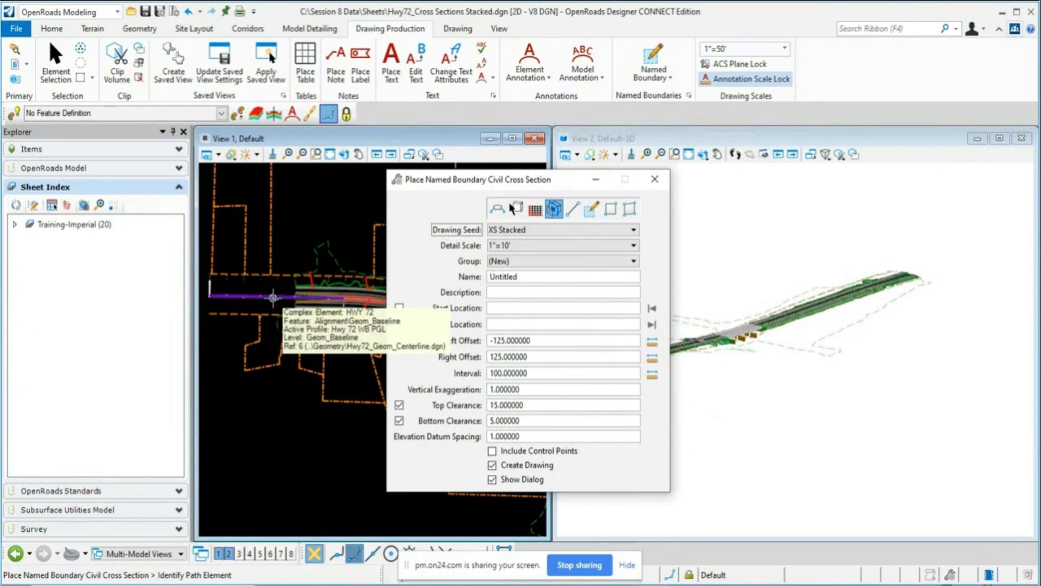
click(272, 297)
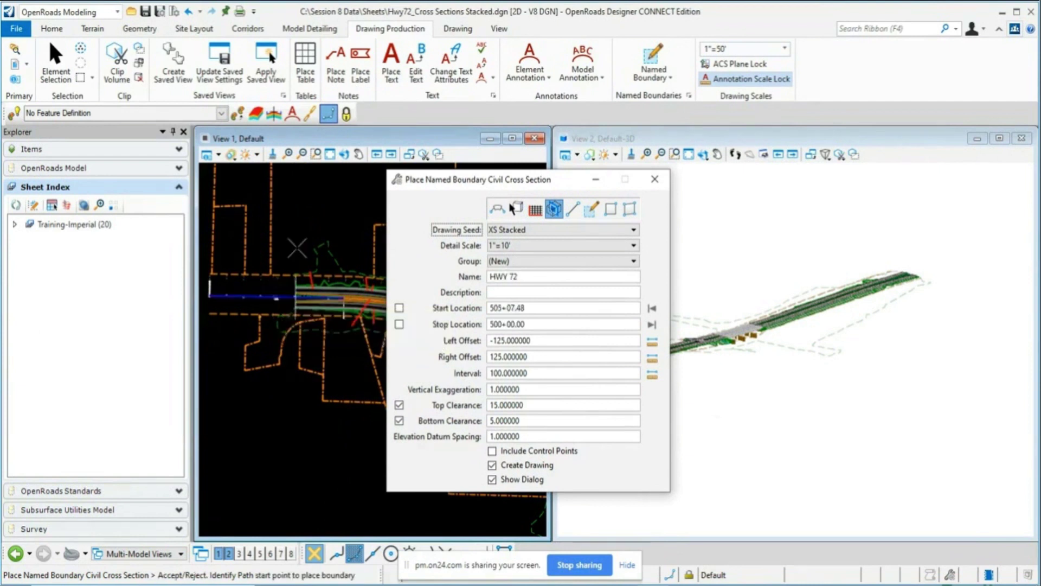
Step: Lock the named boundary's start location at station 505+10 and its stop location at 543+00
click(549, 314)
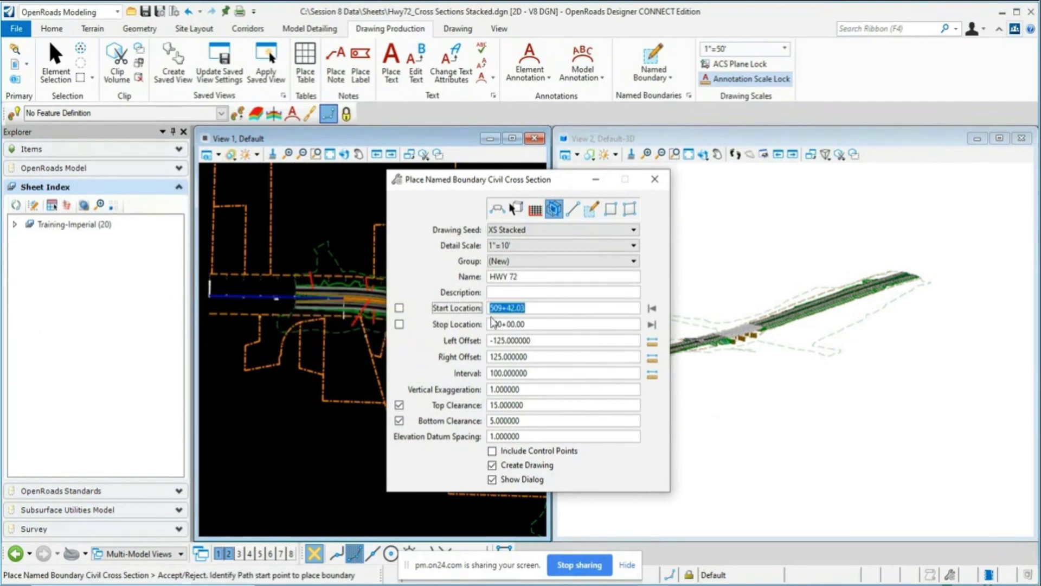
text(505+10)
key(Tab)
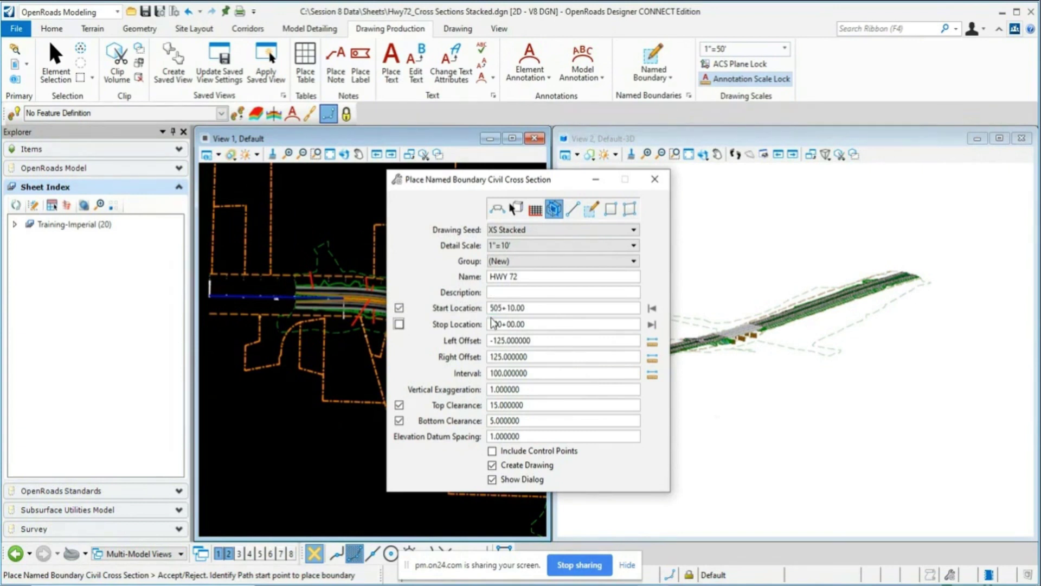
click(529, 324)
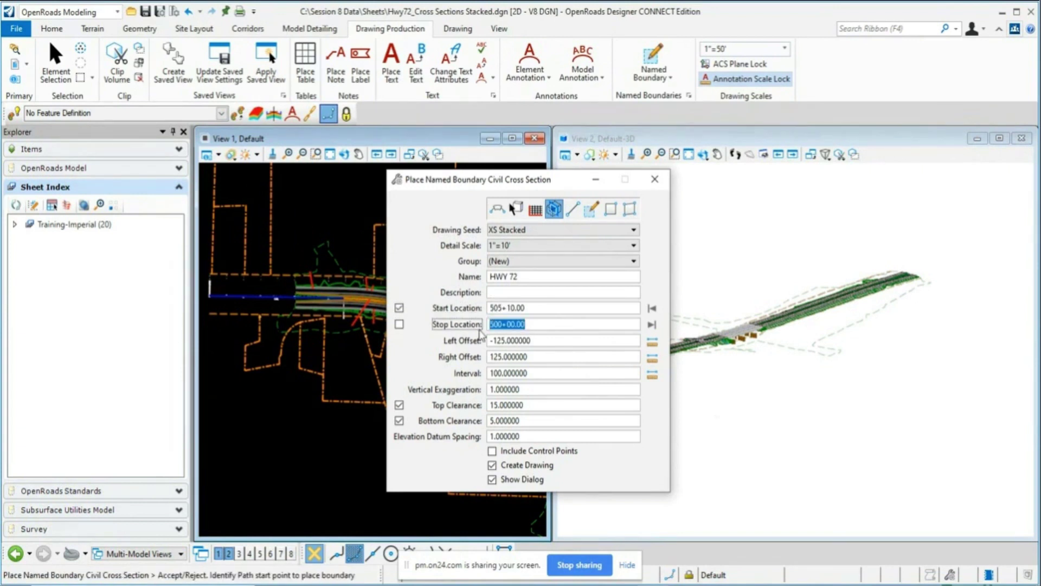
text(543+00)
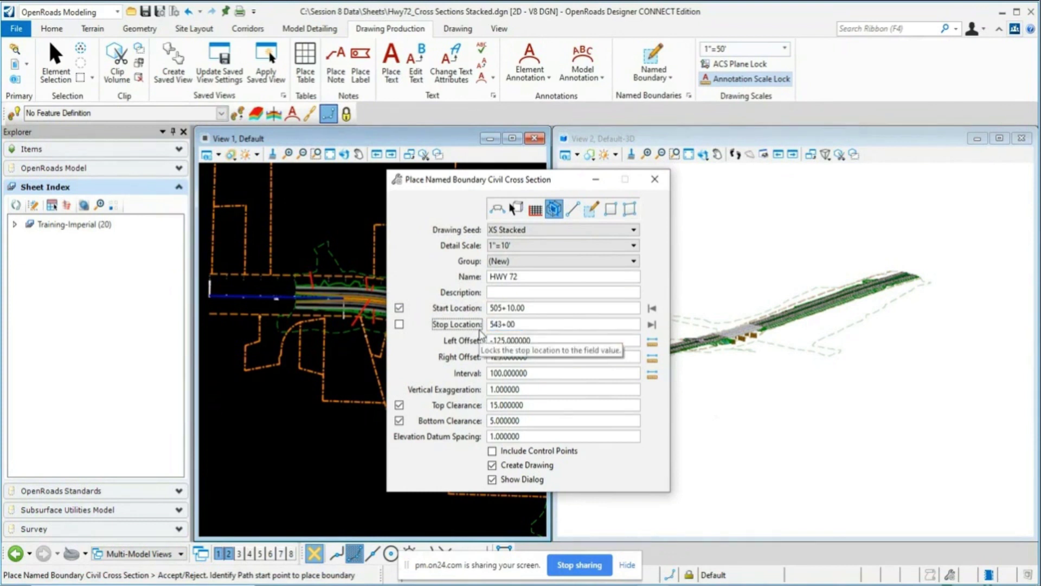
key(Tab)
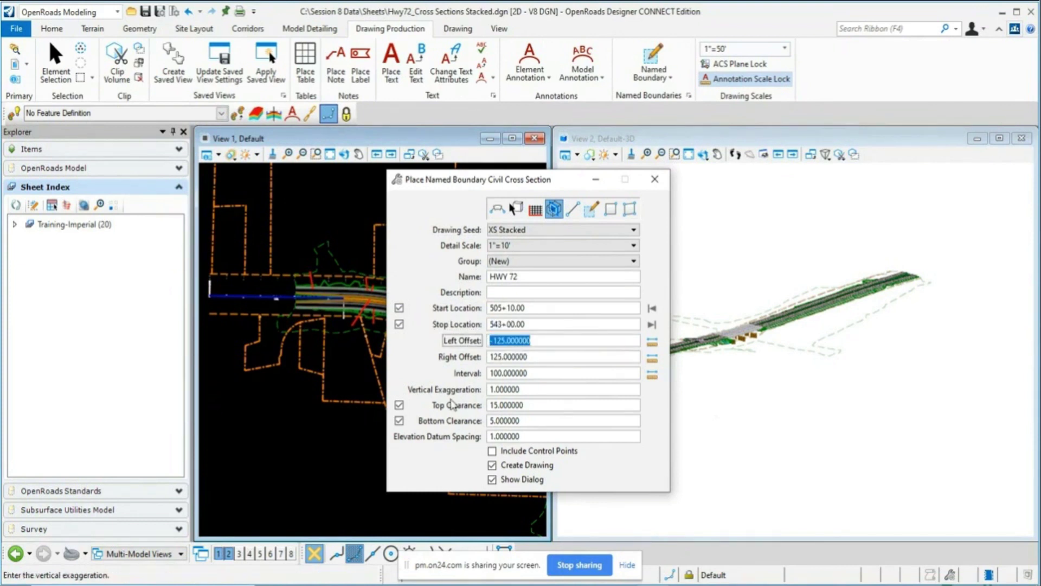
Step: Accept the locked stations and place the cross section named boundaries along the HWY 72 alignment in the plan view
scroll(327, 241, down, 2)
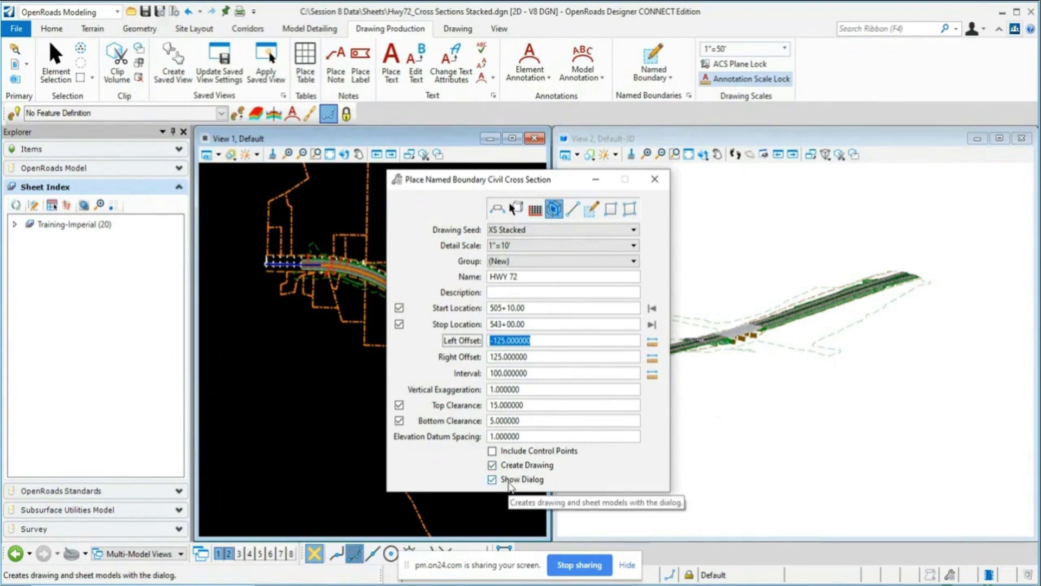
click(318, 212)
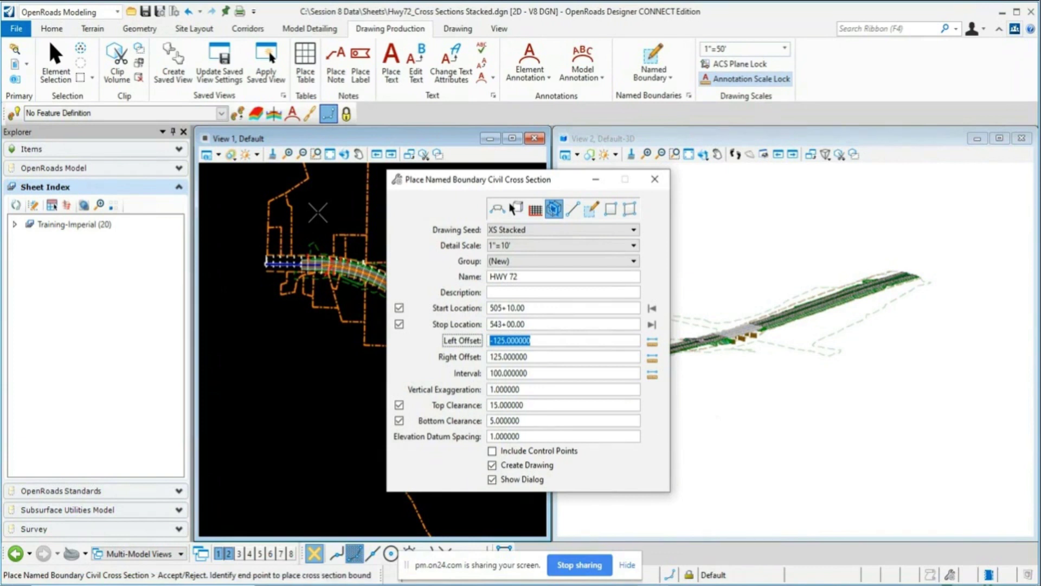
click(318, 212)
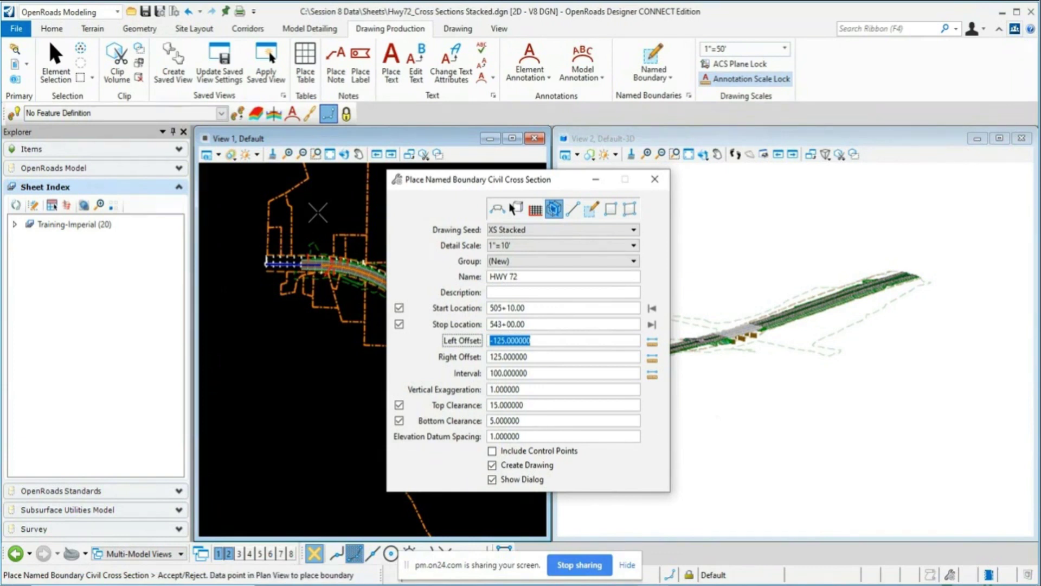
click(318, 212)
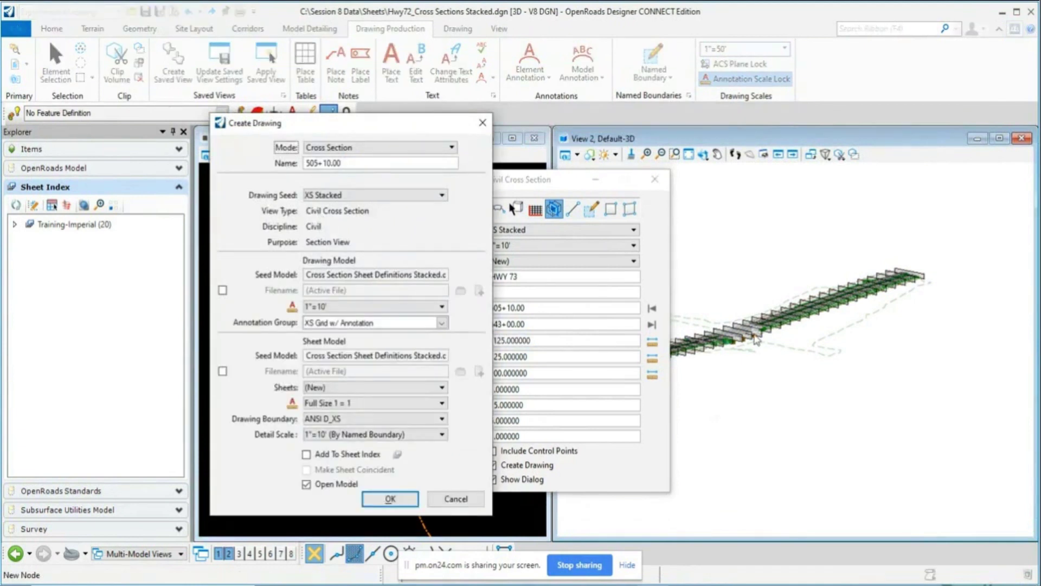
Step: Create the stacked cross section drawing and sheet models with the XS Stacked seed, 1"=10' annotation scale and ANSI D_XS drawing boundary
scroll(756, 339, up, 2)
scroll(756, 339, up, 1)
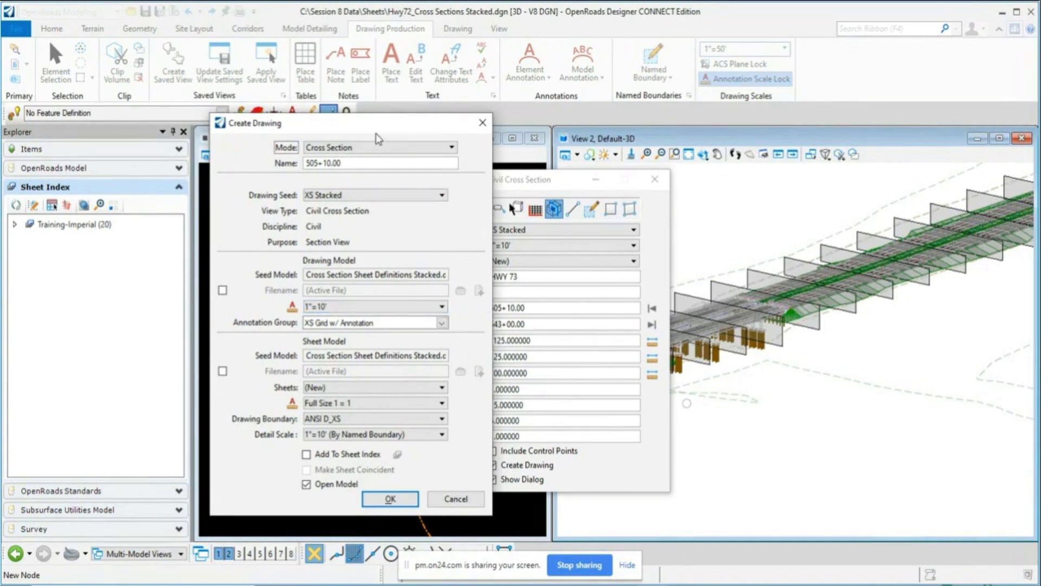
click(400, 505)
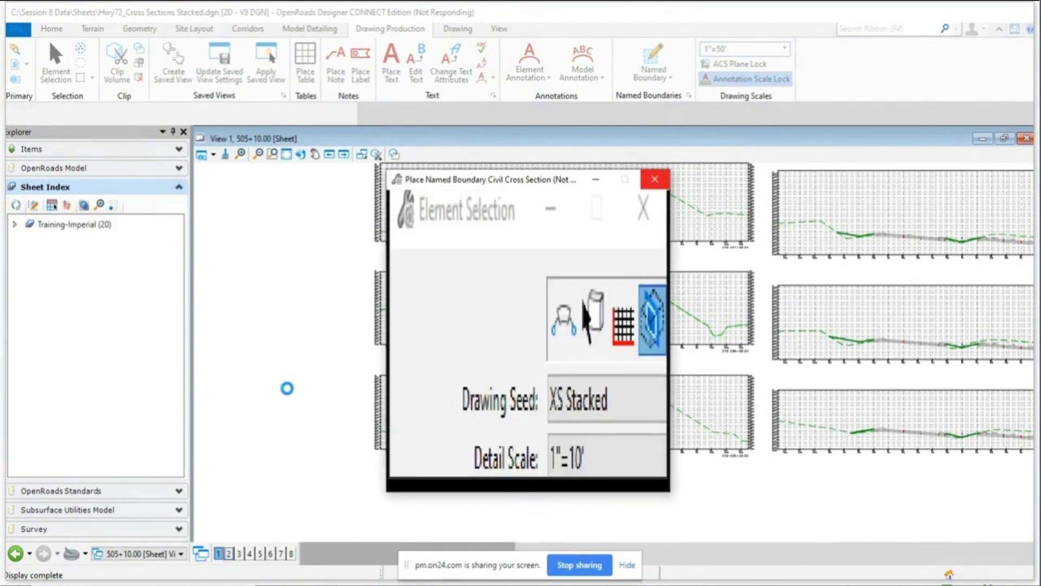
Step: Examine the stacked cross sections in the 505+10.00 sheet model, first all the columns and then a few close up
click(273, 154)
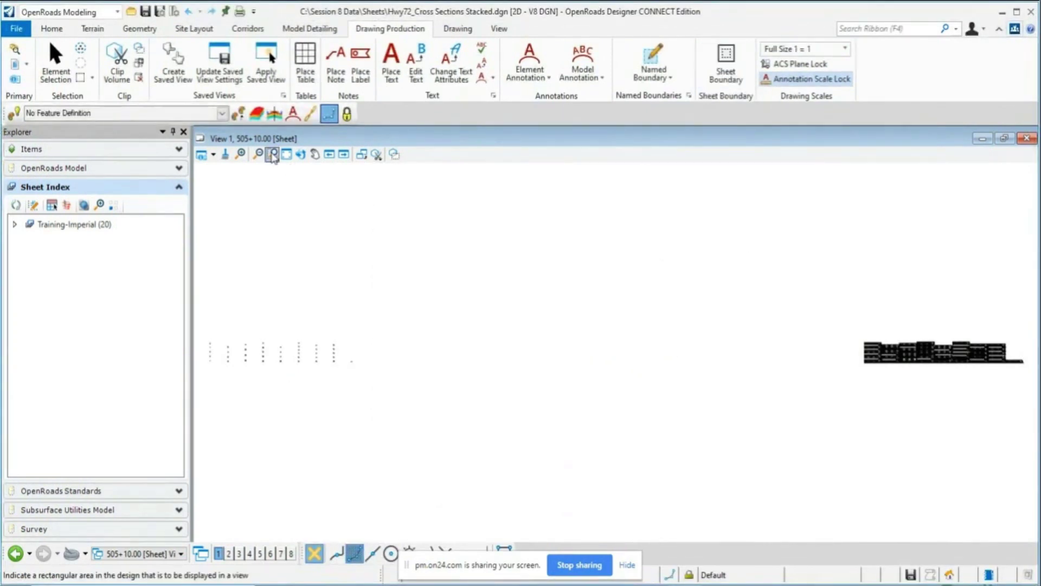
click(273, 155)
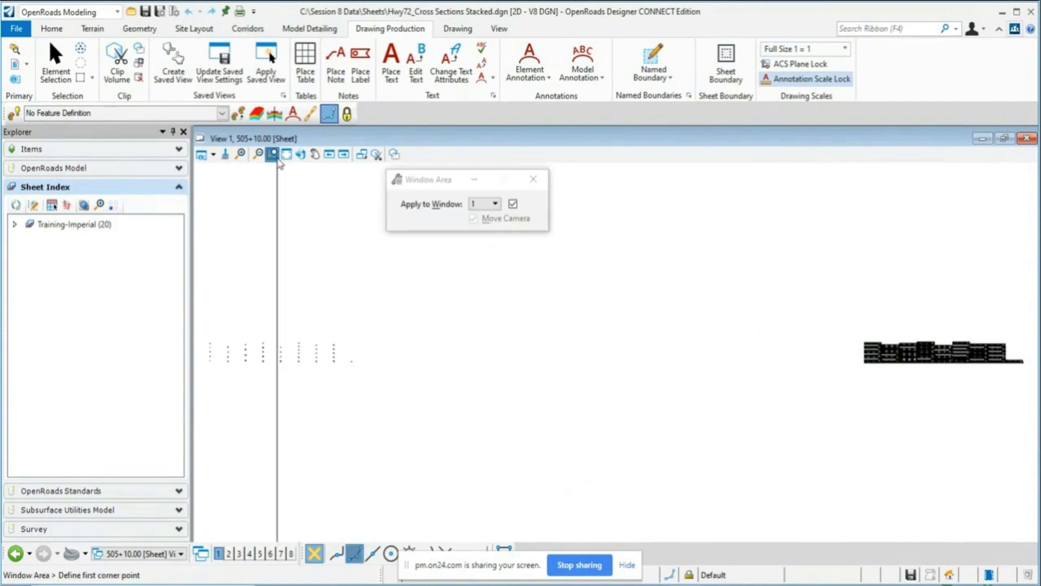
click(848, 382)
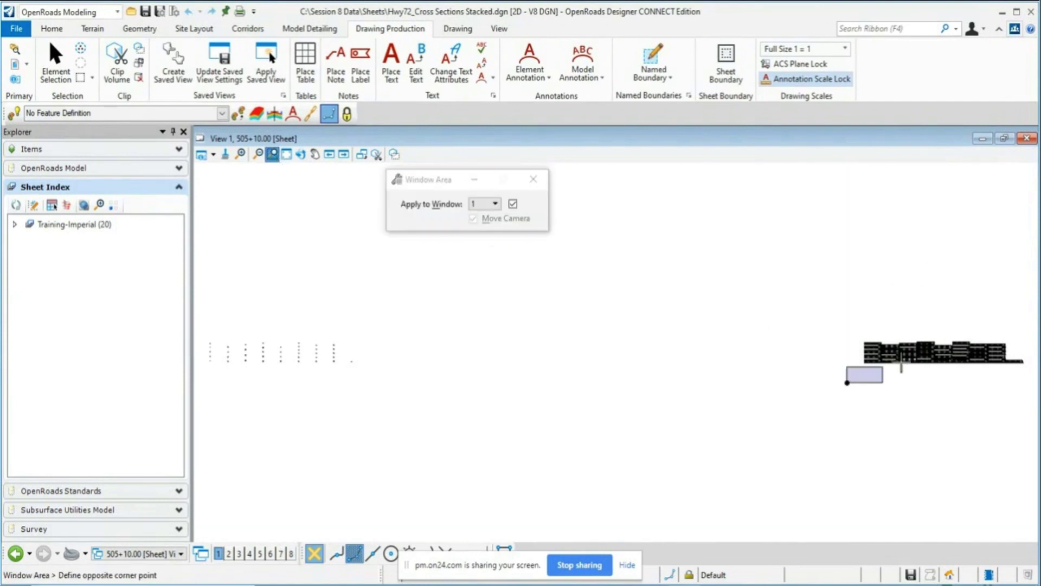
click(1024, 333)
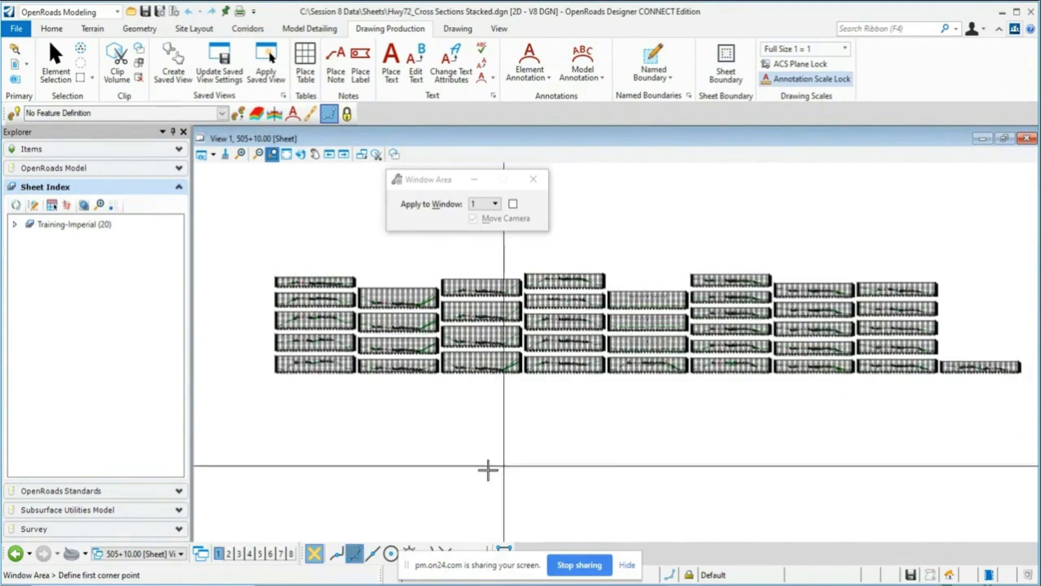
click(434, 386)
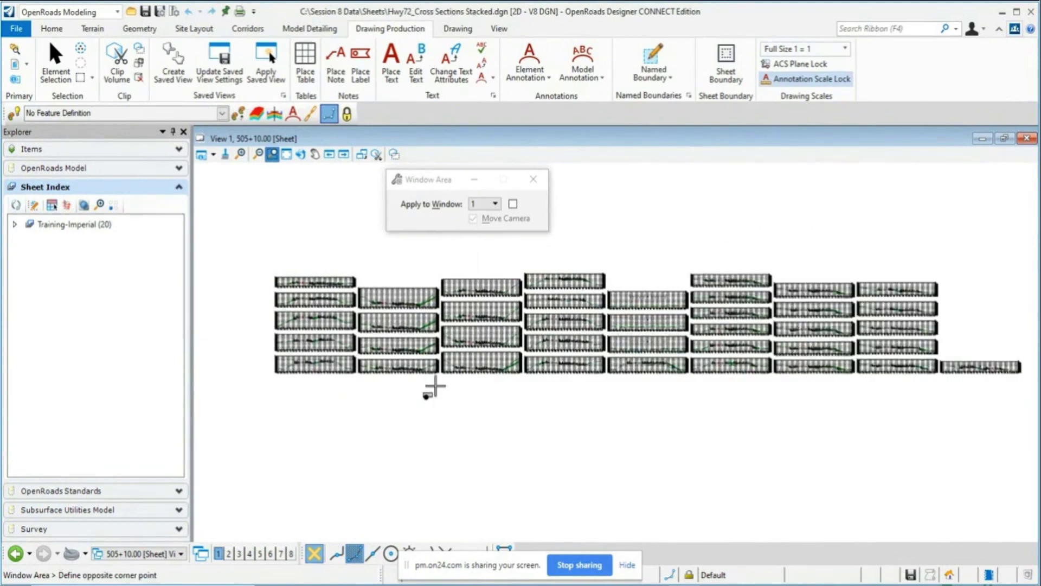
click(541, 265)
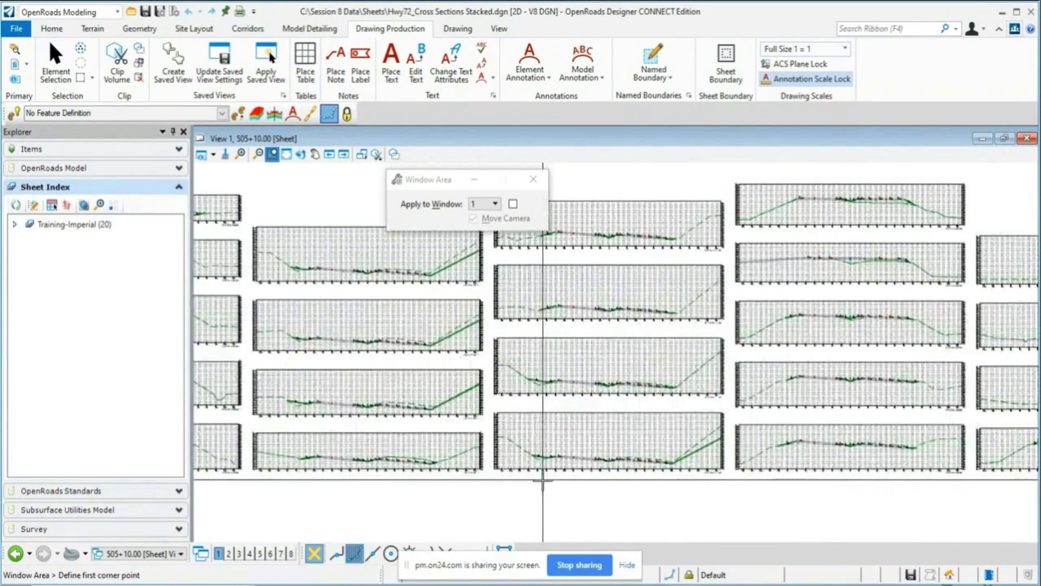
scroll(521, 475, down, 2)
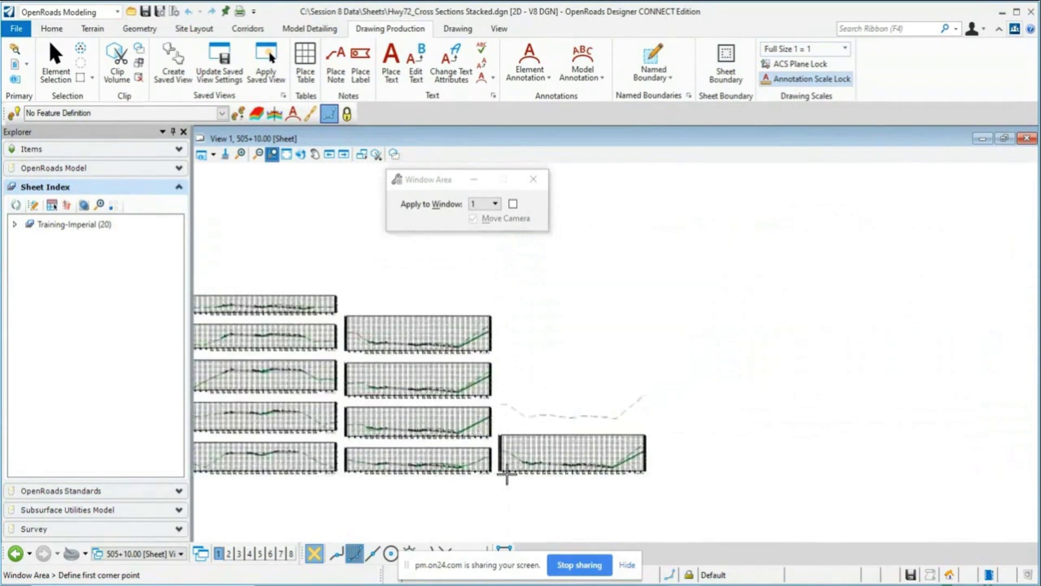
Step: Review the list of sheet and cross section models, and look over the whole stacked layout on the sheet again
click(182, 554)
scroll(205, 473, down, 6)
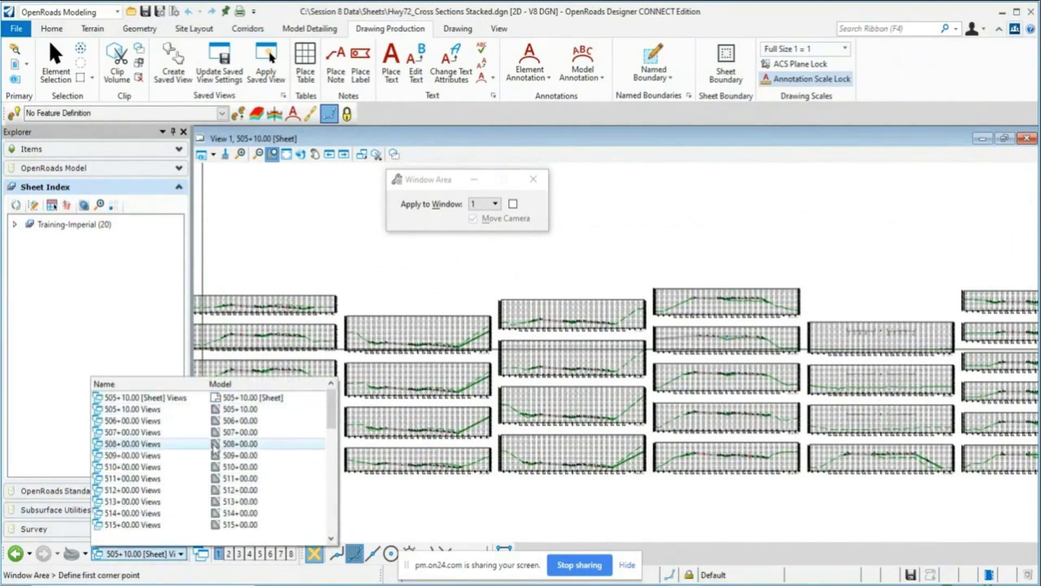
scroll(248, 461, up, 6)
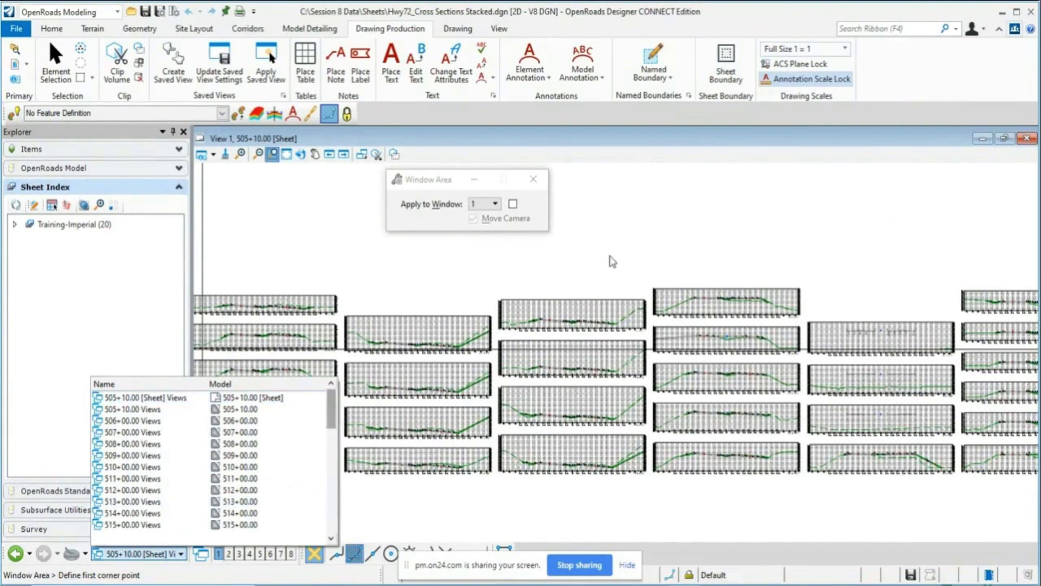
click(699, 240)
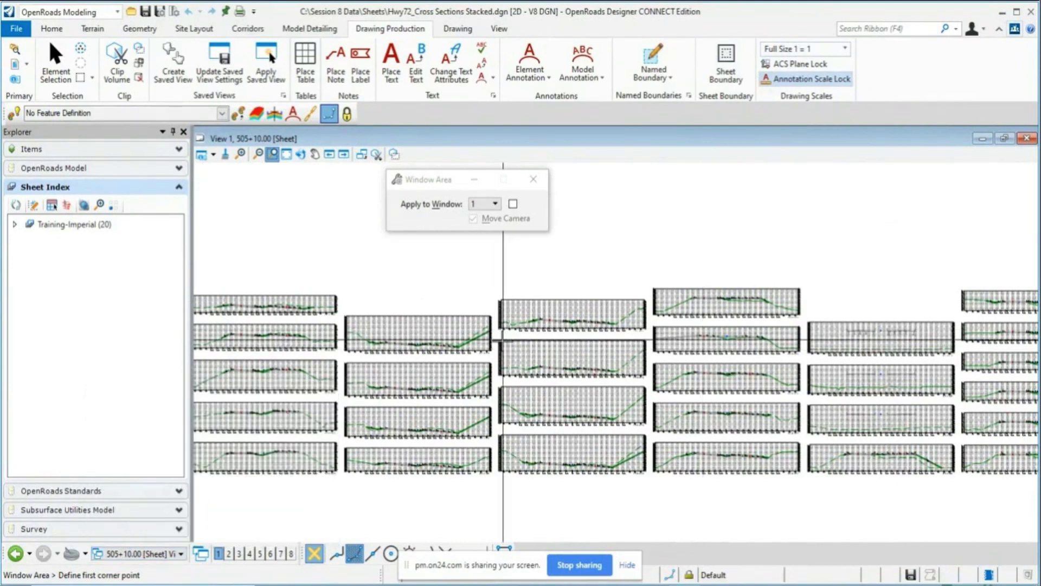
scroll(496, 343, down, 5)
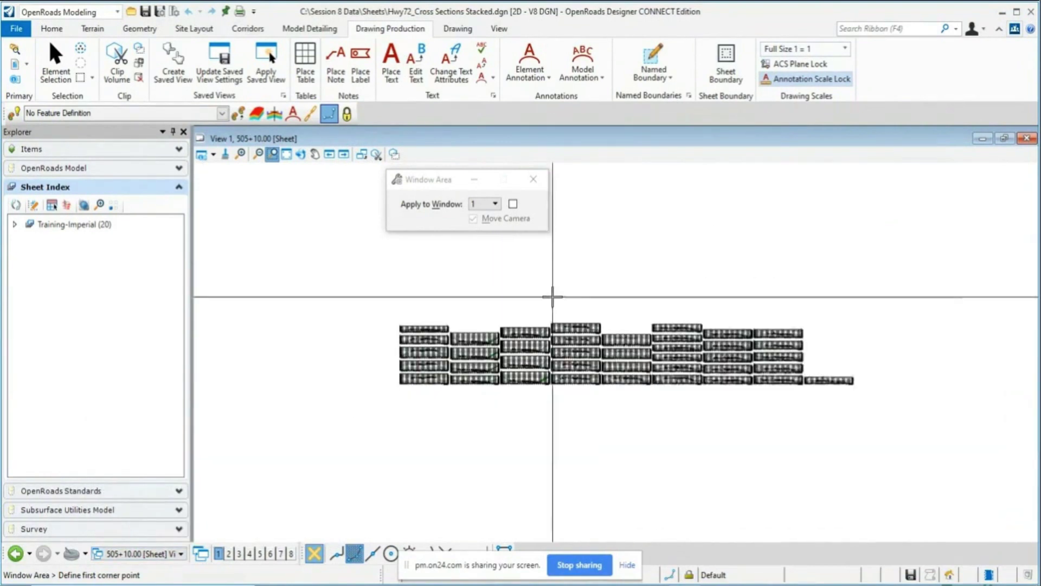
key(Escape)
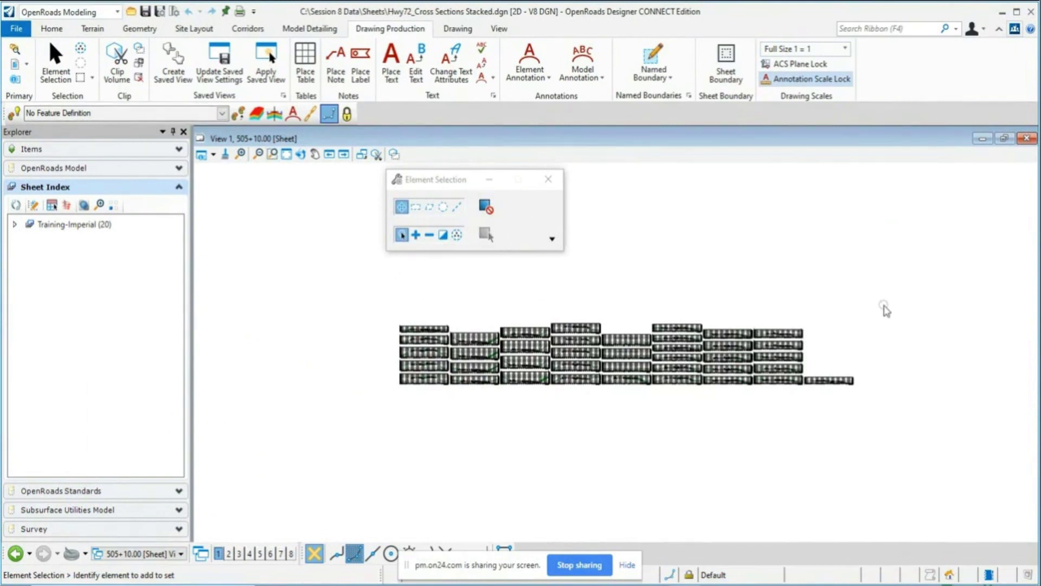
scroll(886, 339, up, 1)
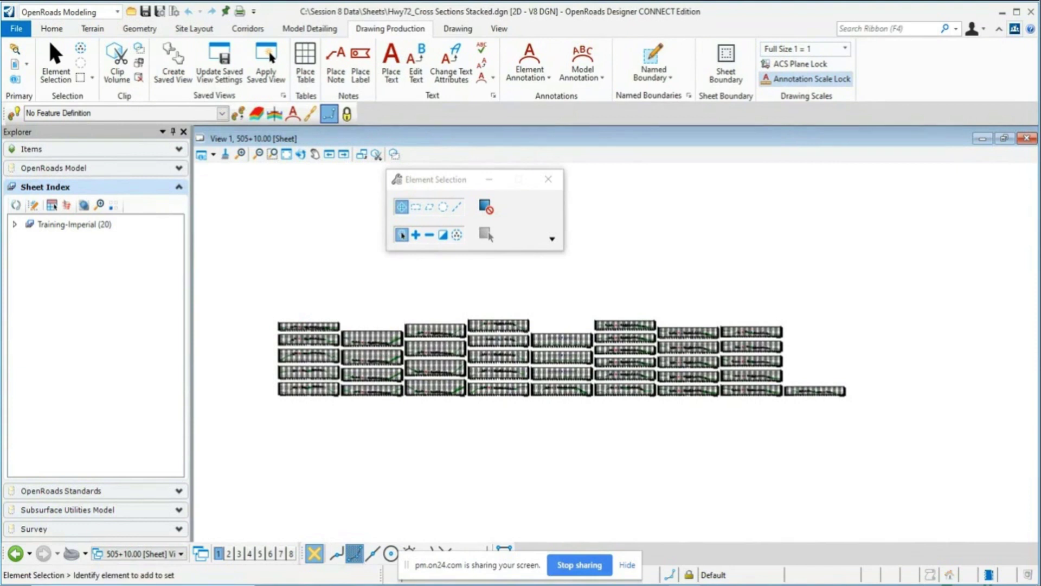
Step: Open Hwy72_Plan & Profile_Roll_Sheets.dgn from the Sheets folder and fit the model in Views 1 and 3
mouse_move(366, 584)
click(447, 183)
drag(448, 187, 268, 190)
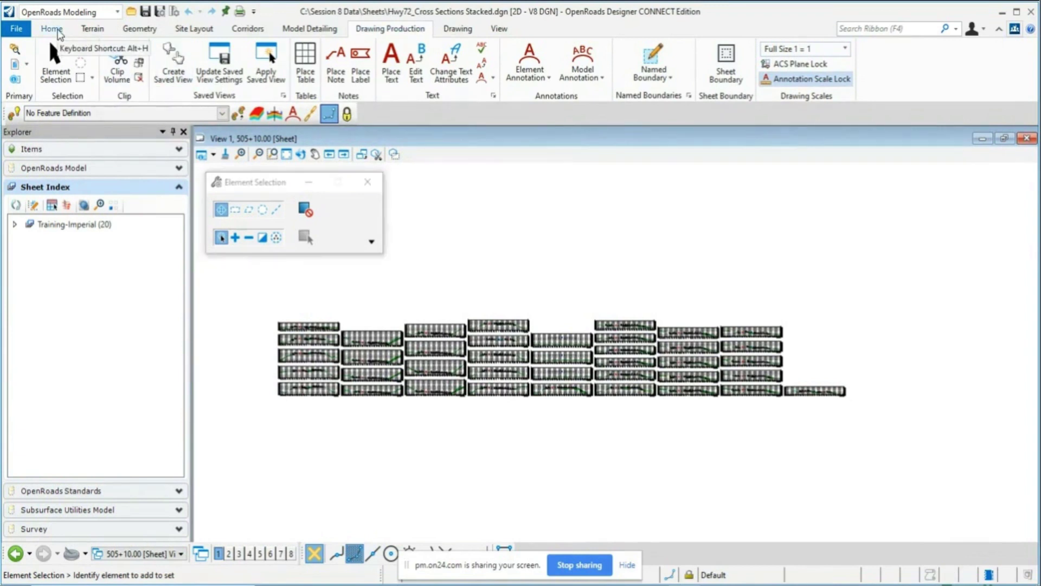
click(58, 32)
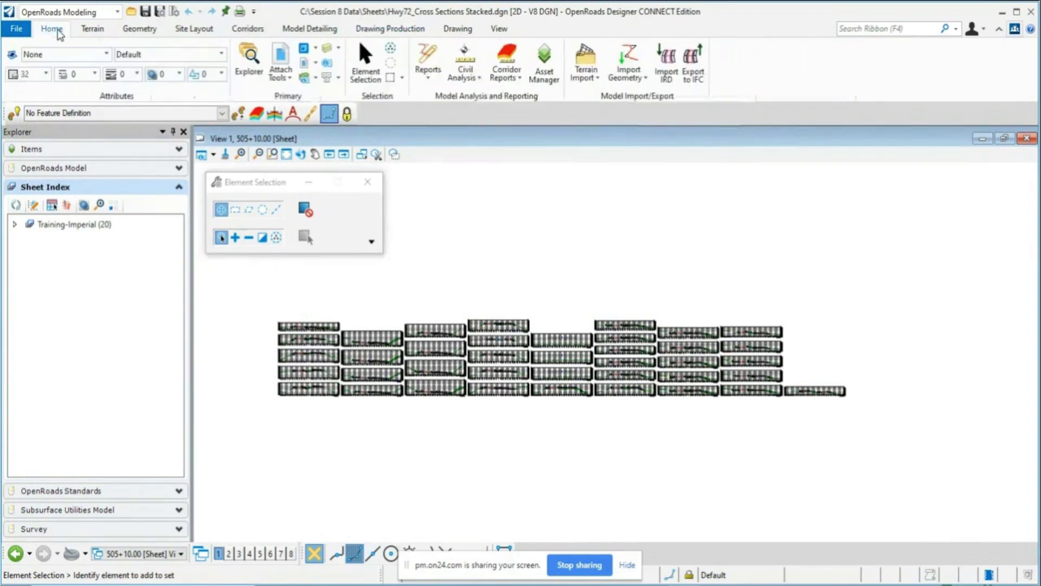
click(134, 15)
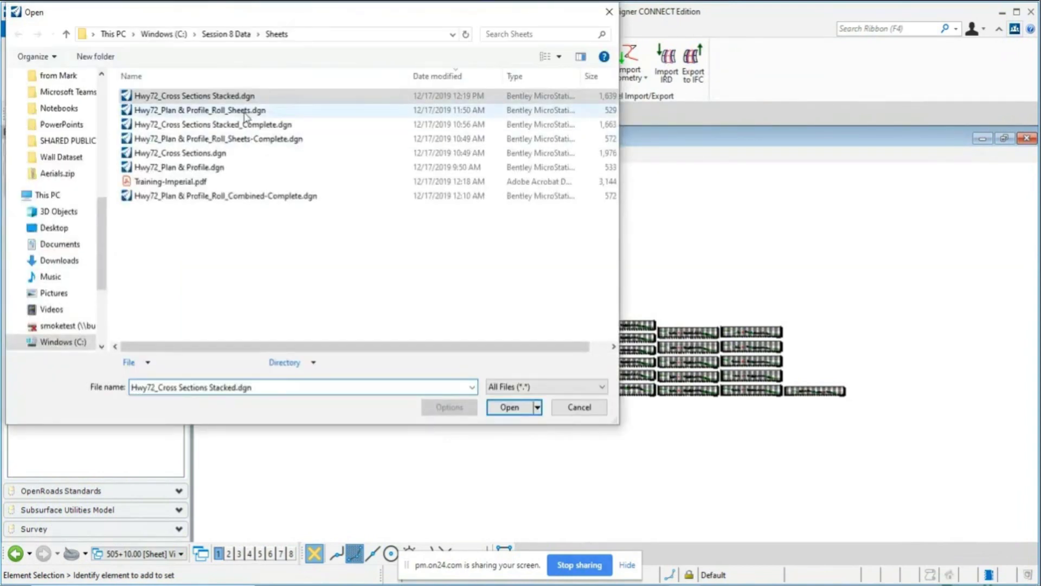
click(245, 111)
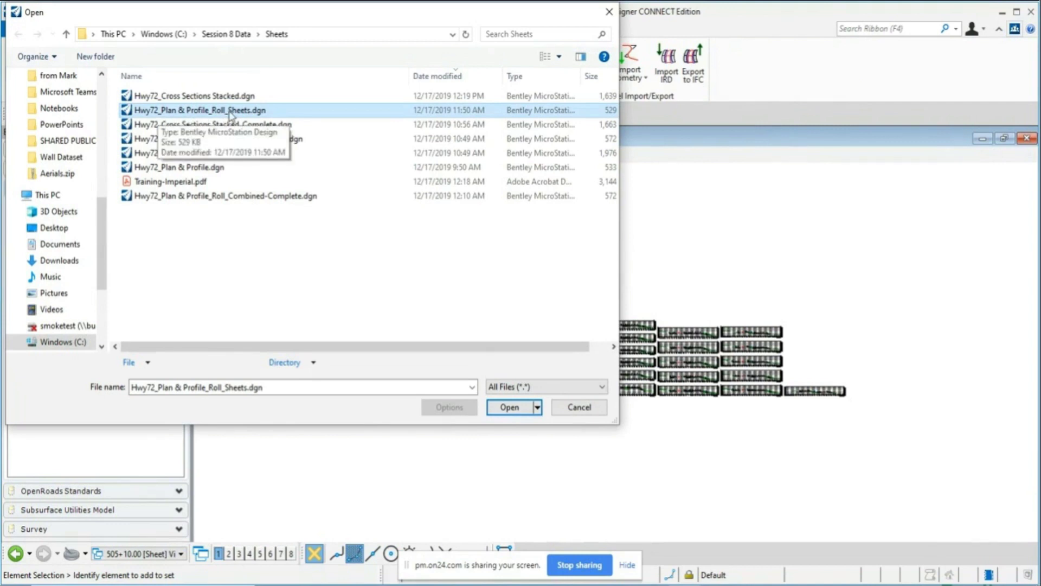
click(520, 409)
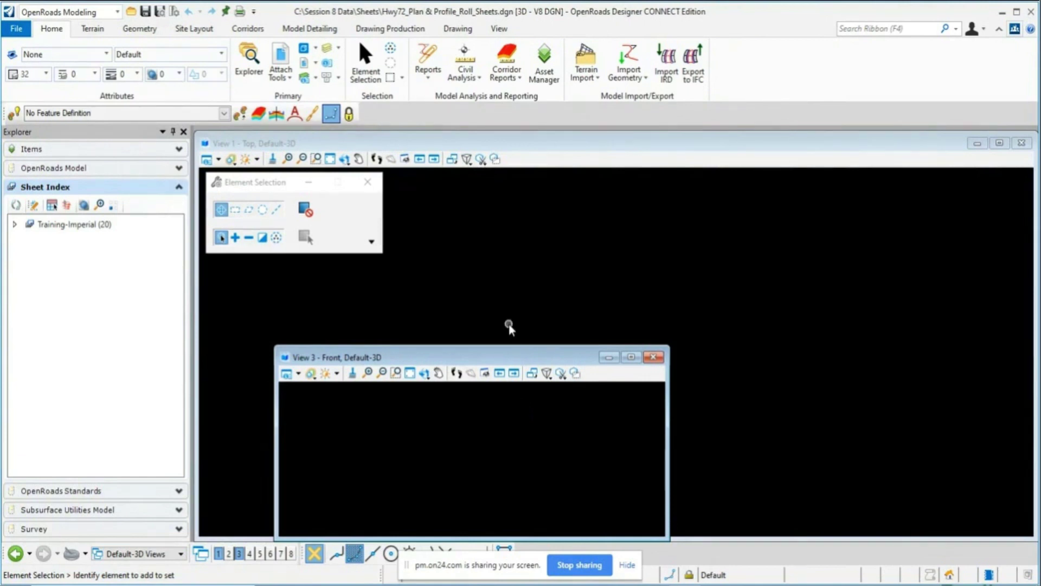
click(330, 159)
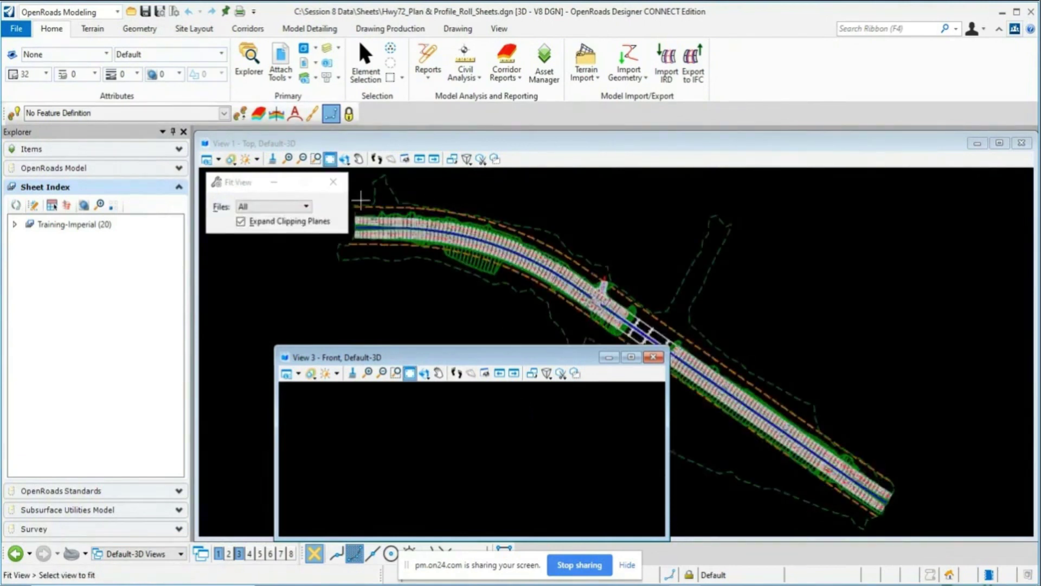
click(411, 373)
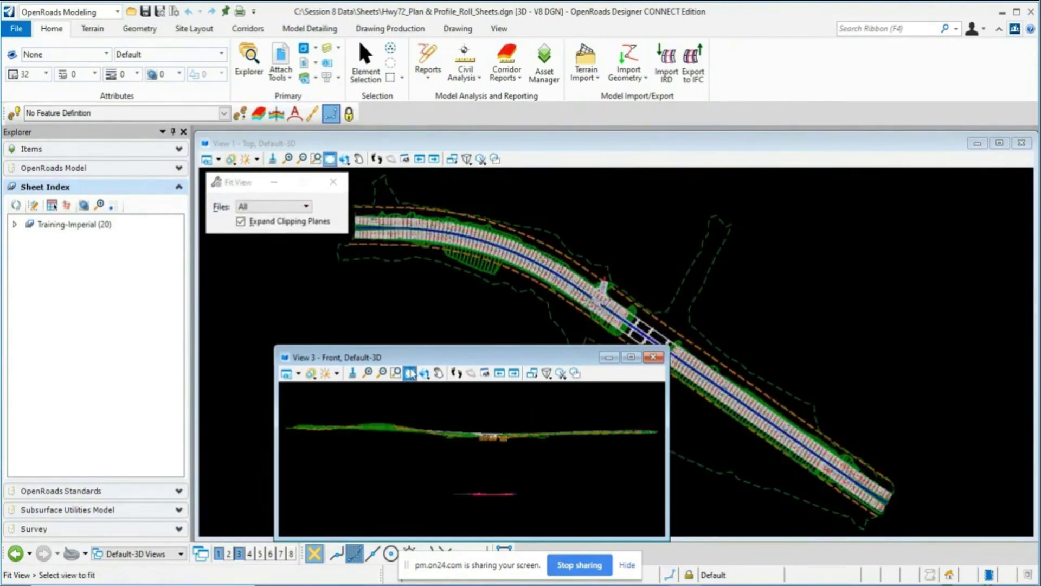
Step: Switch to a two-view arrangement with the Default 2D plan in View 1 beside View 2
right_click(449, 298)
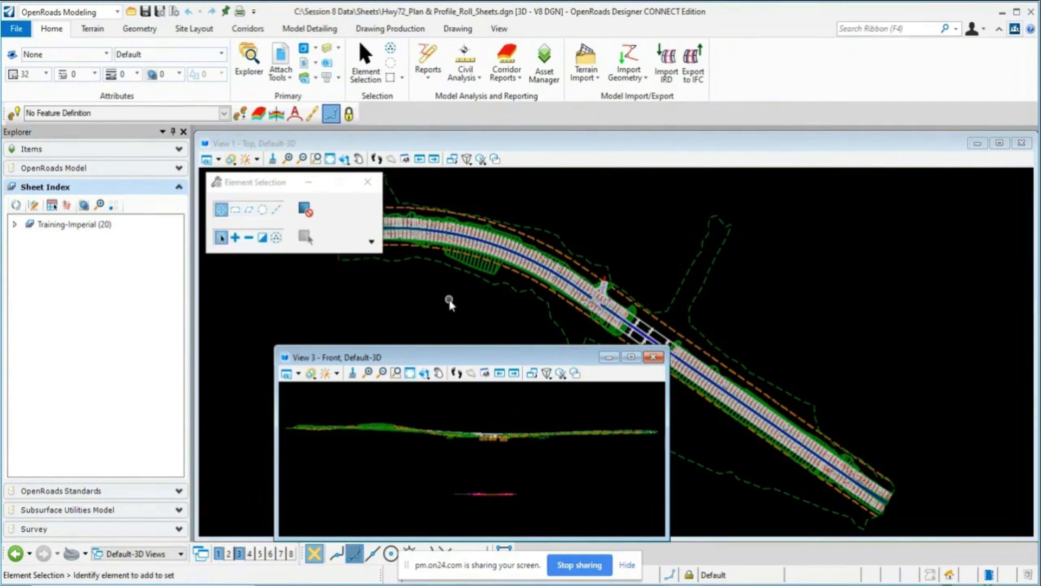
click(534, 206)
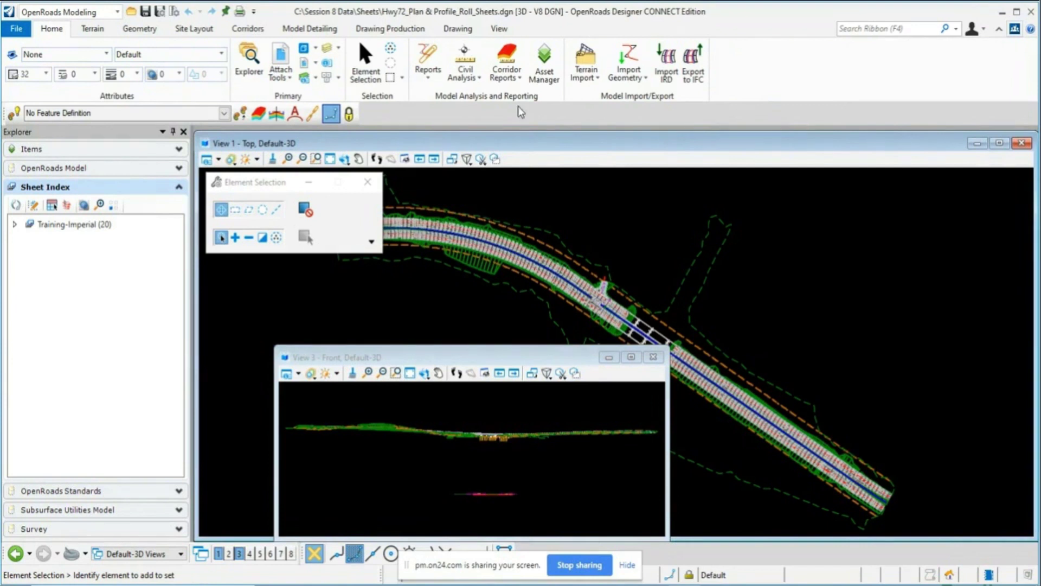
right_click(322, 313)
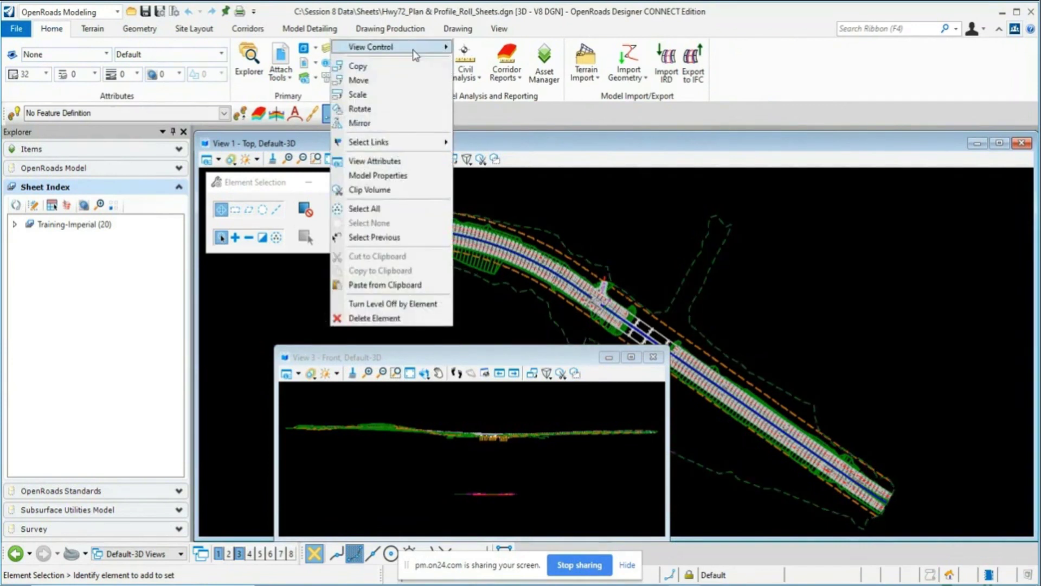
mouse_move(414, 47)
click(491, 62)
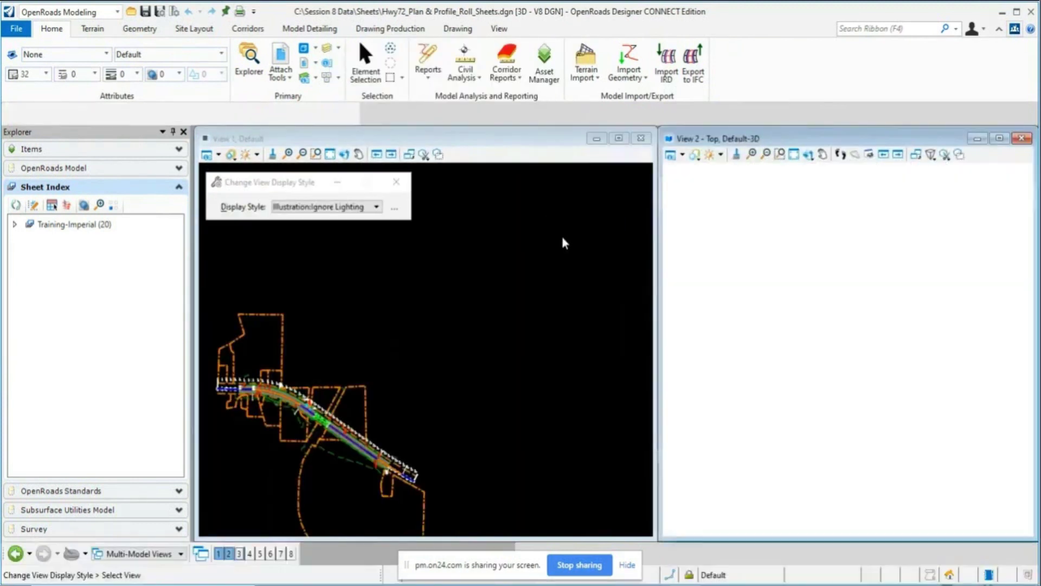
click(562, 236)
scroll(516, 323, down, 2)
scroll(488, 349, up, 2)
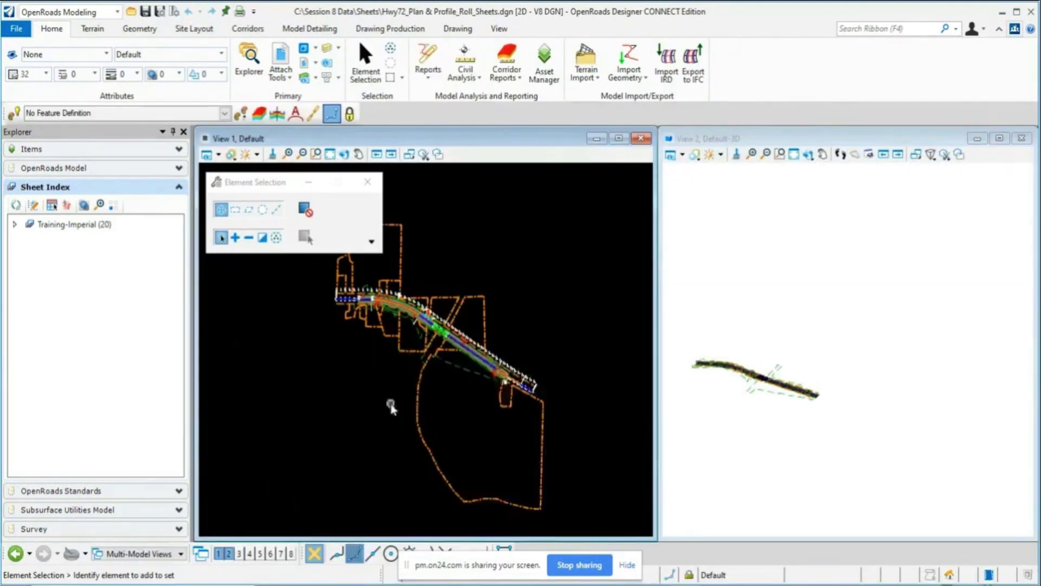
Step: Open the profile model of the blue HWY 72 alignment in View 2
click(712, 206)
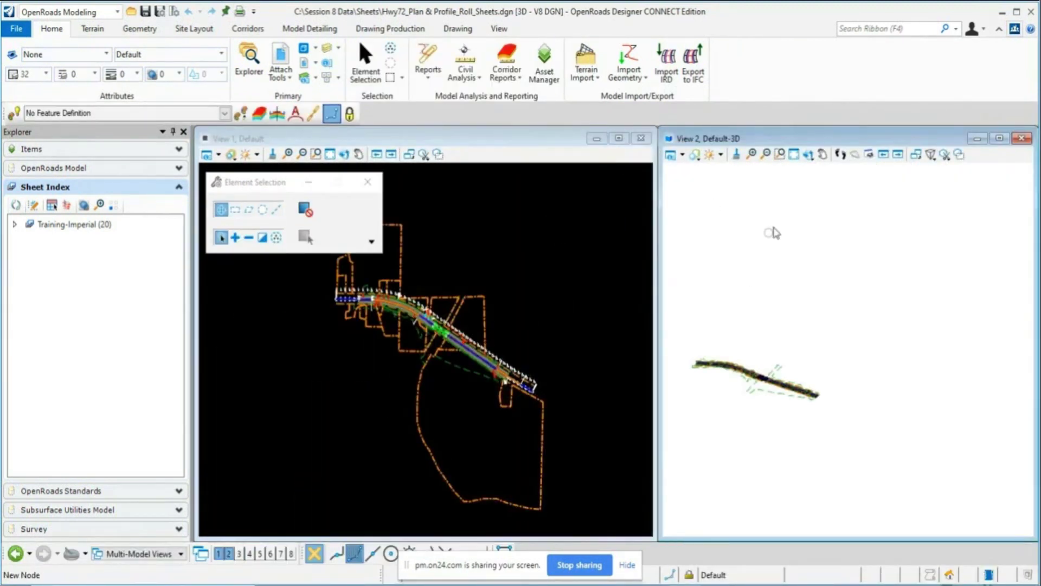
scroll(387, 342, up, 6)
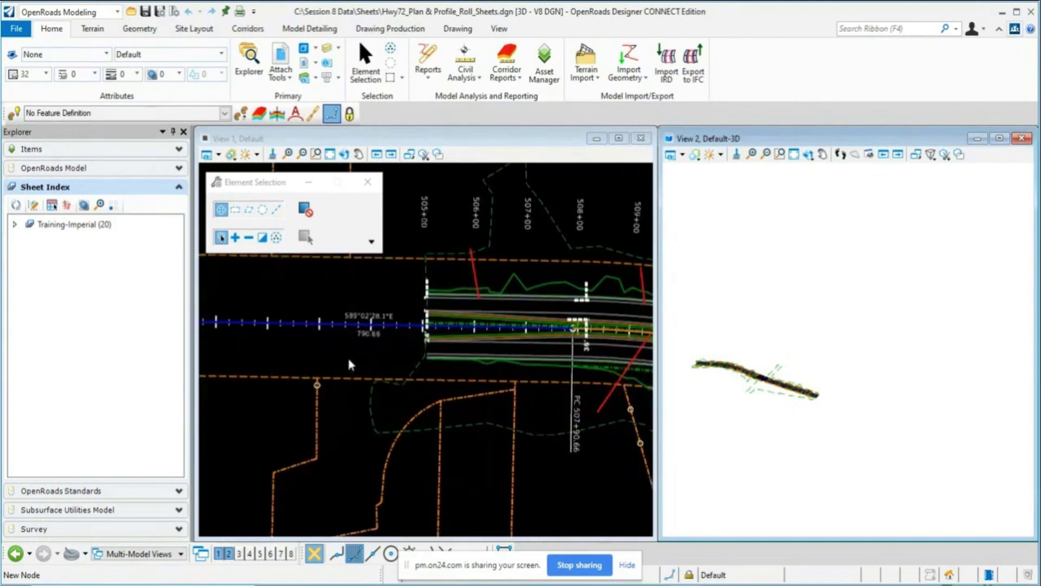
click(340, 327)
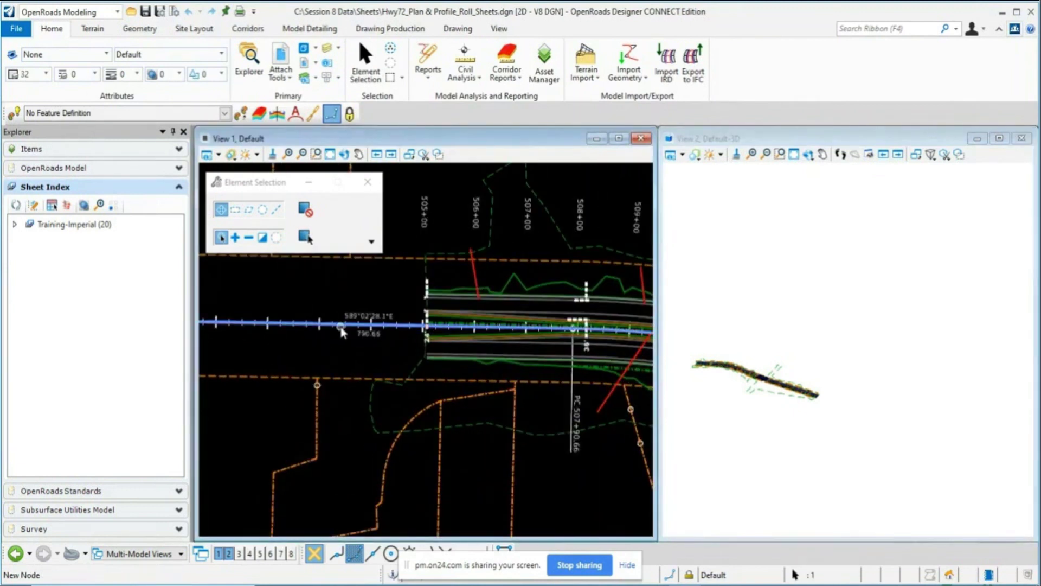
click(398, 317)
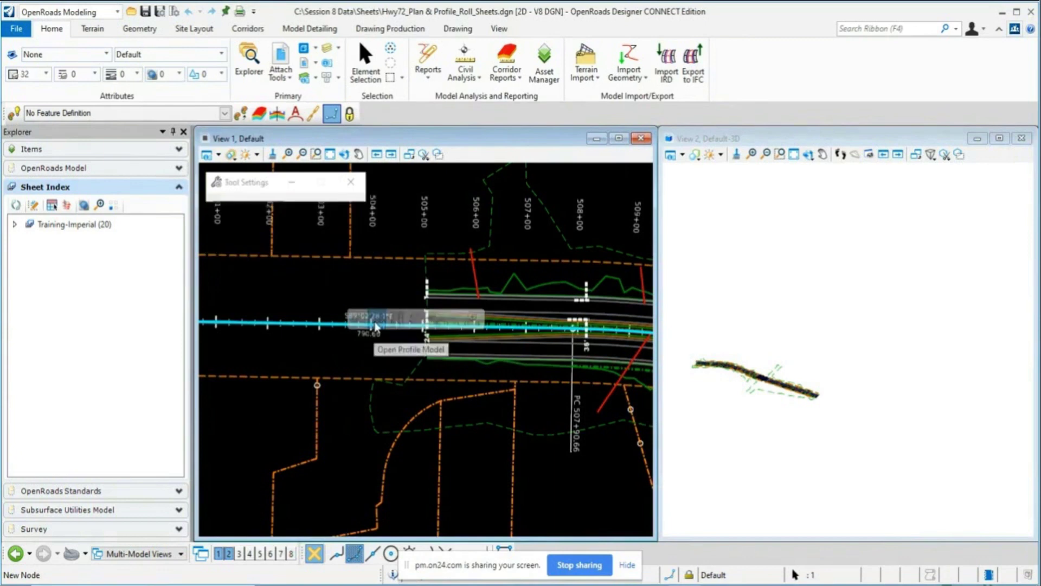
click(837, 270)
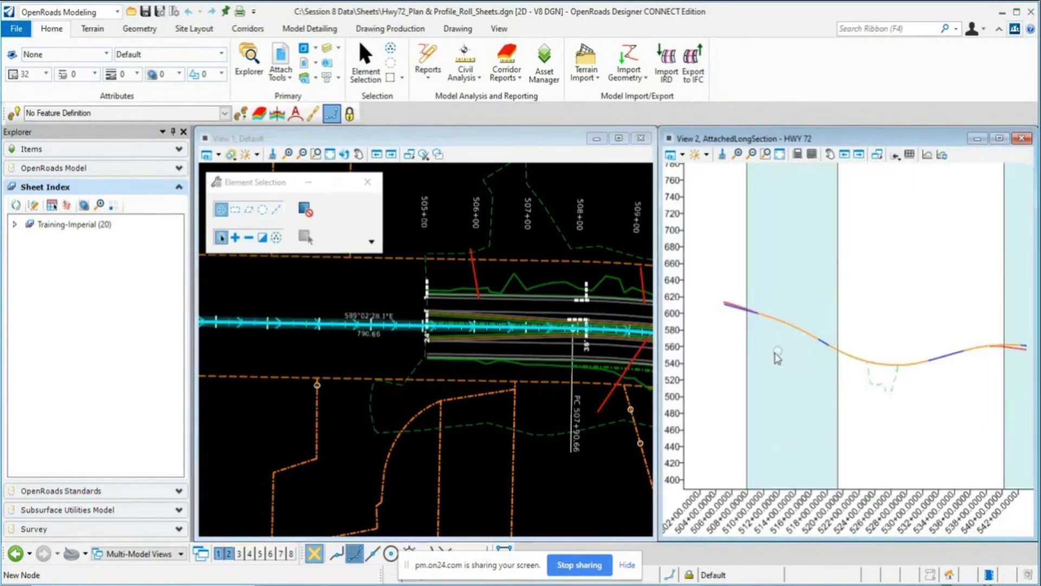
Step: Make the plan view active with the whole corridor showing and move the Element Selection window off it
scroll(437, 332, down, 1)
scroll(437, 332, down, 7)
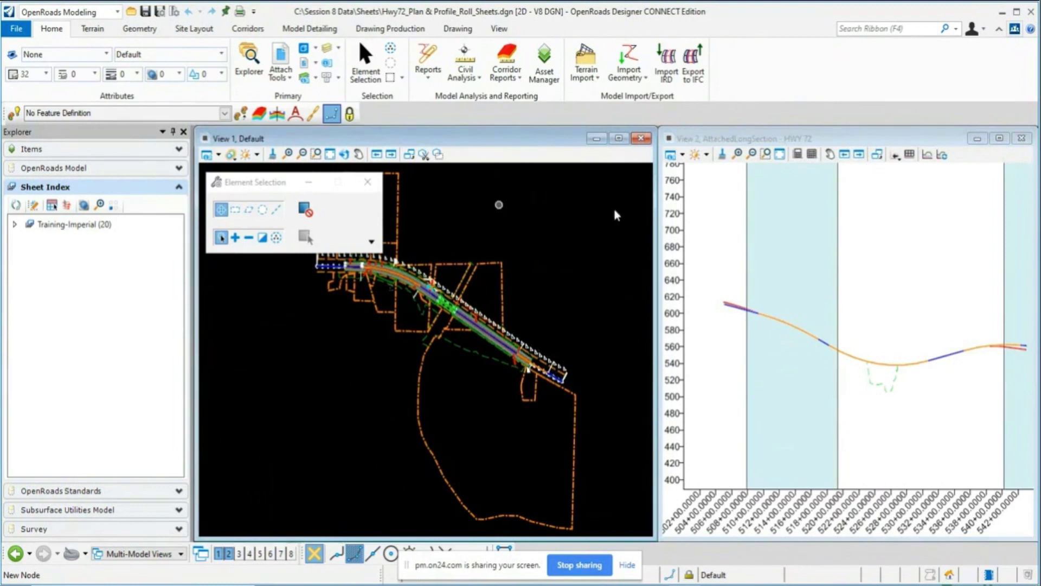
click(825, 215)
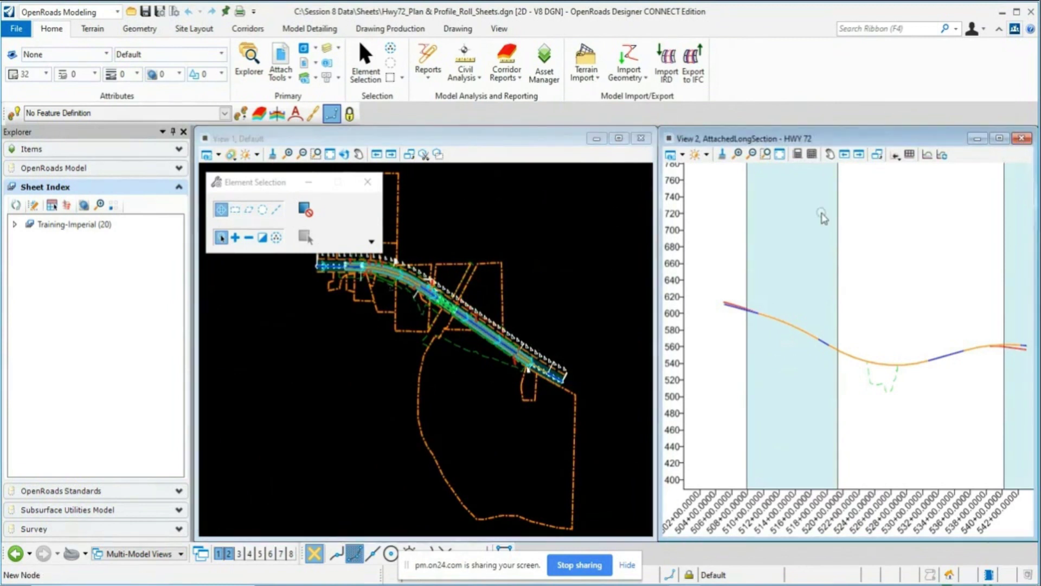
click(461, 228)
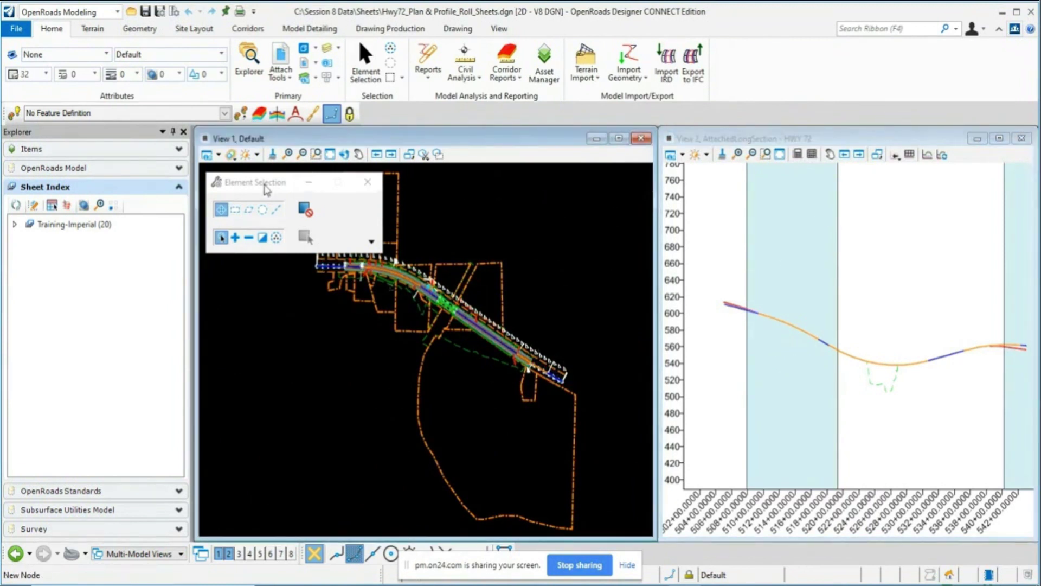
drag(255, 182, 86, 259)
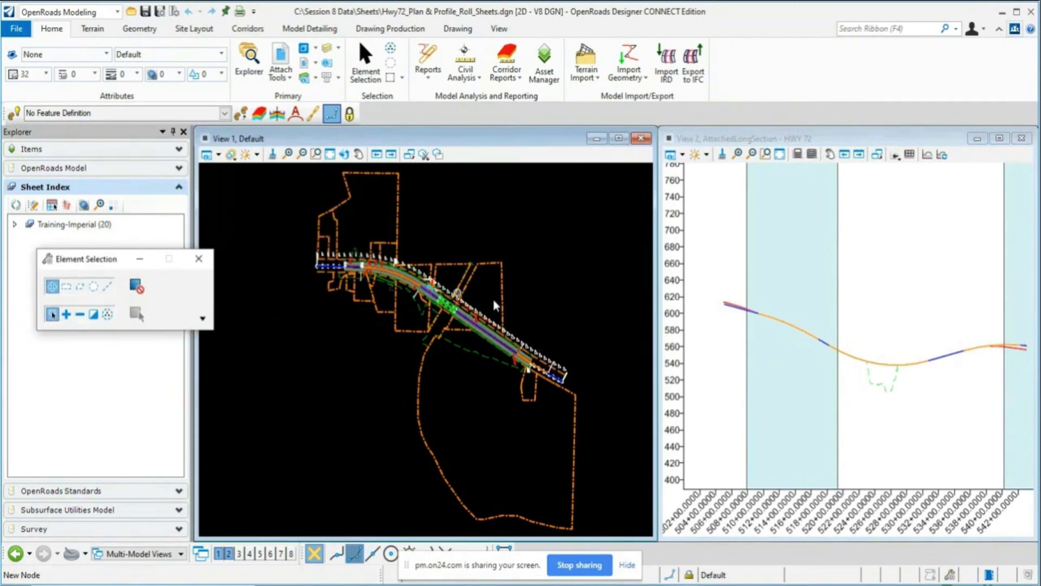
scroll(504, 305, up, 1)
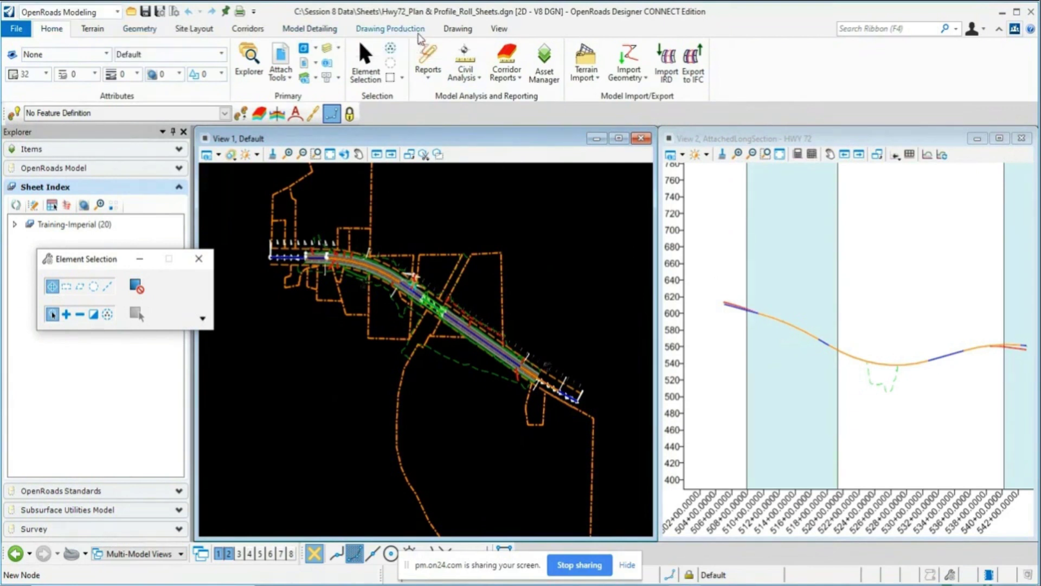
Step: Set the drawing's annotation scale to 1"=100'
click(390, 29)
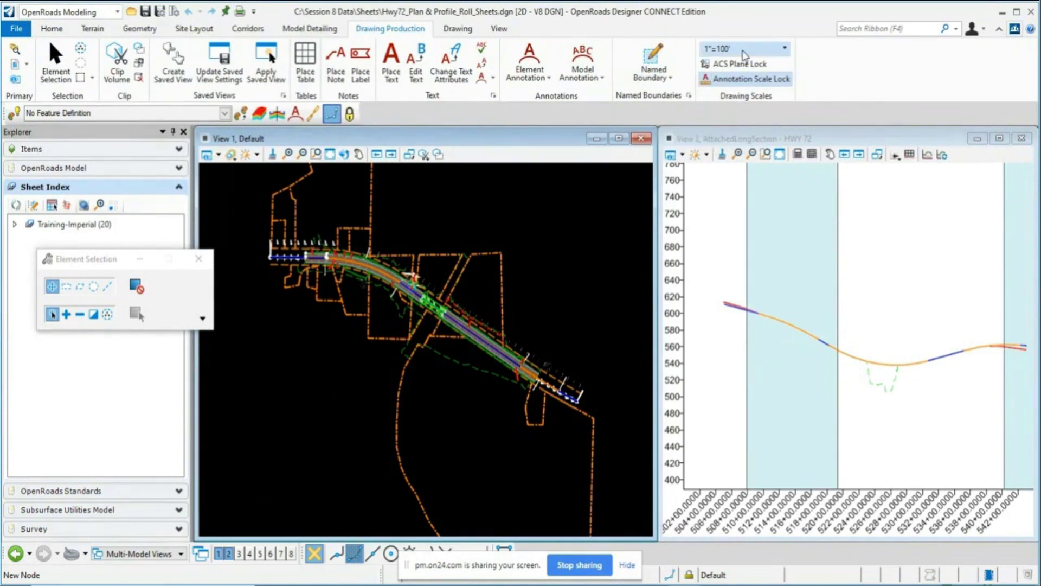
click(783, 50)
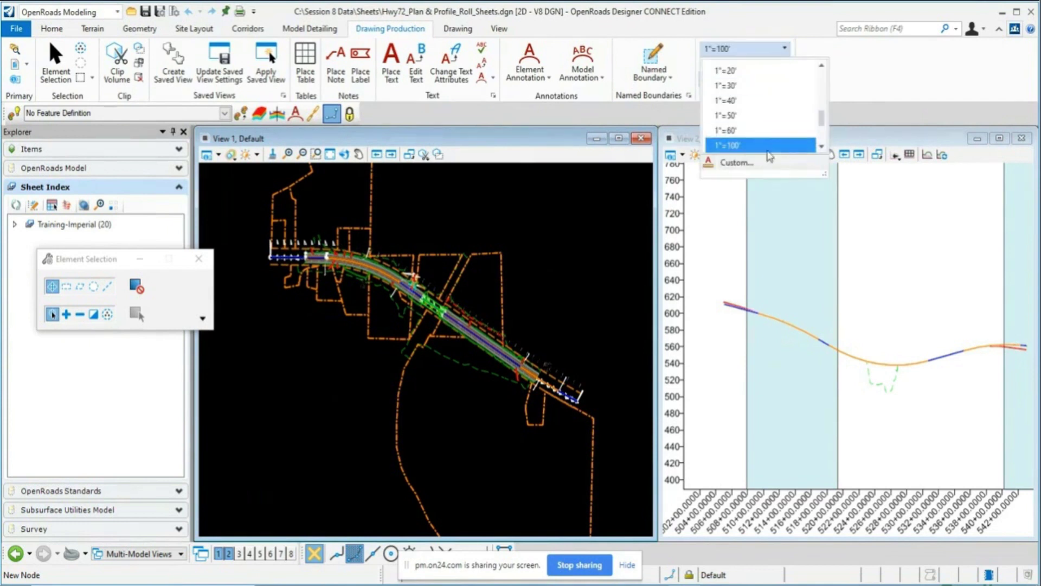
click(768, 151)
click(766, 154)
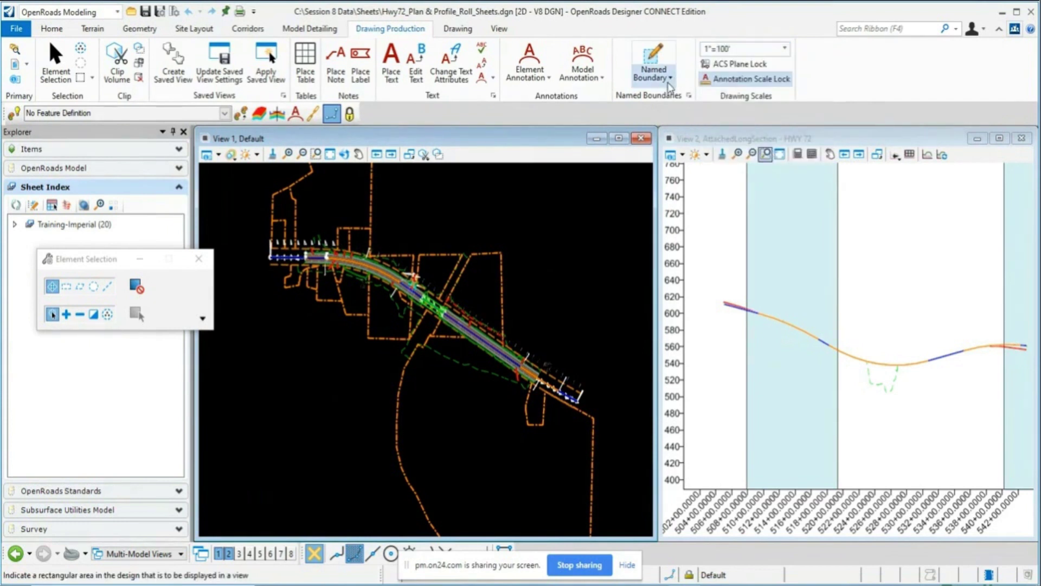
Step: Start placing a Civil Plan named boundary with the ANSI D_PLAN drawing seed and a 1"=100' detail scale
click(668, 85)
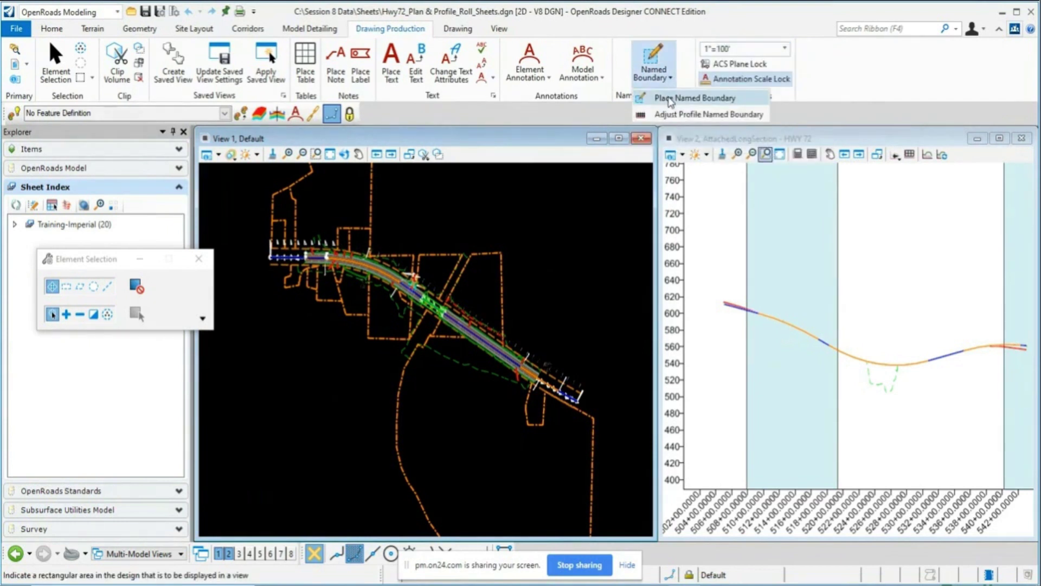
click(679, 103)
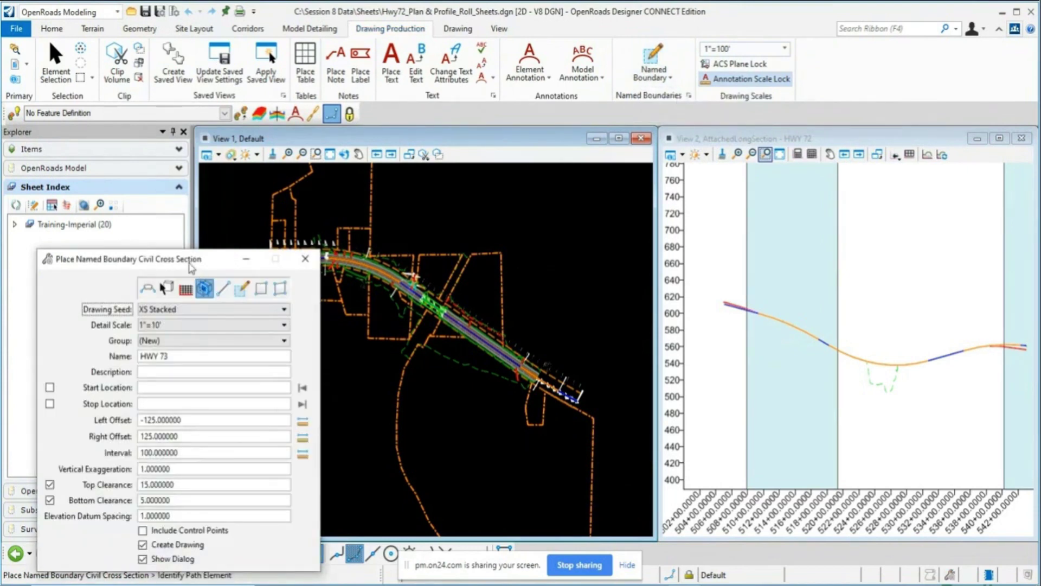
drag(190, 259, 626, 144)
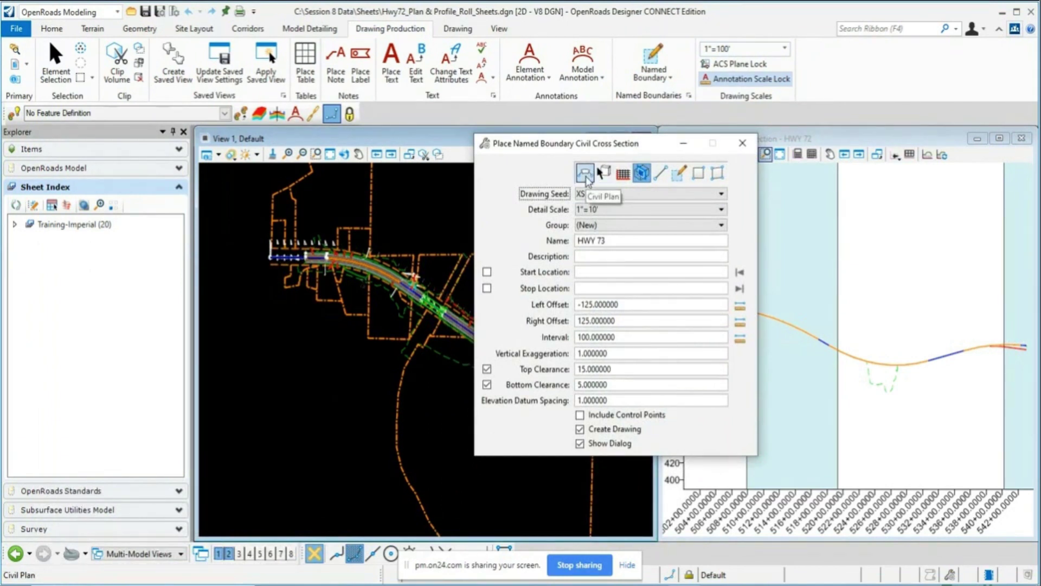
click(585, 174)
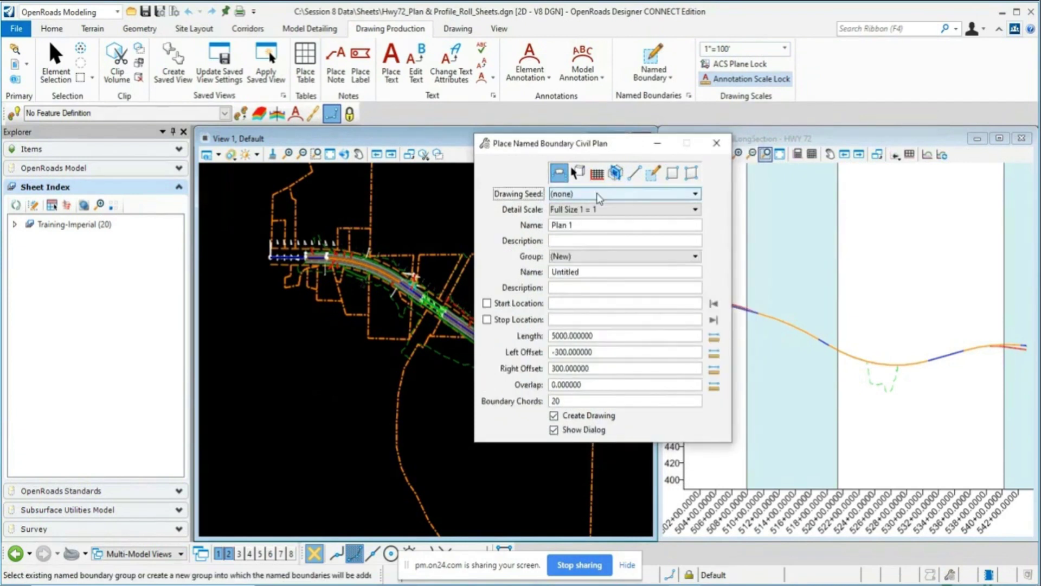
click(599, 194)
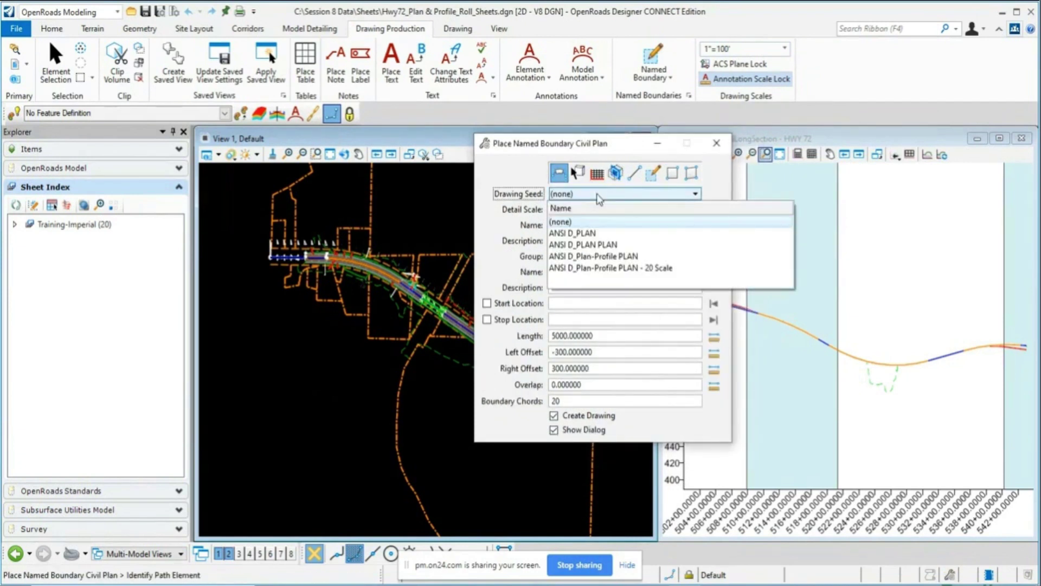
click(600, 233)
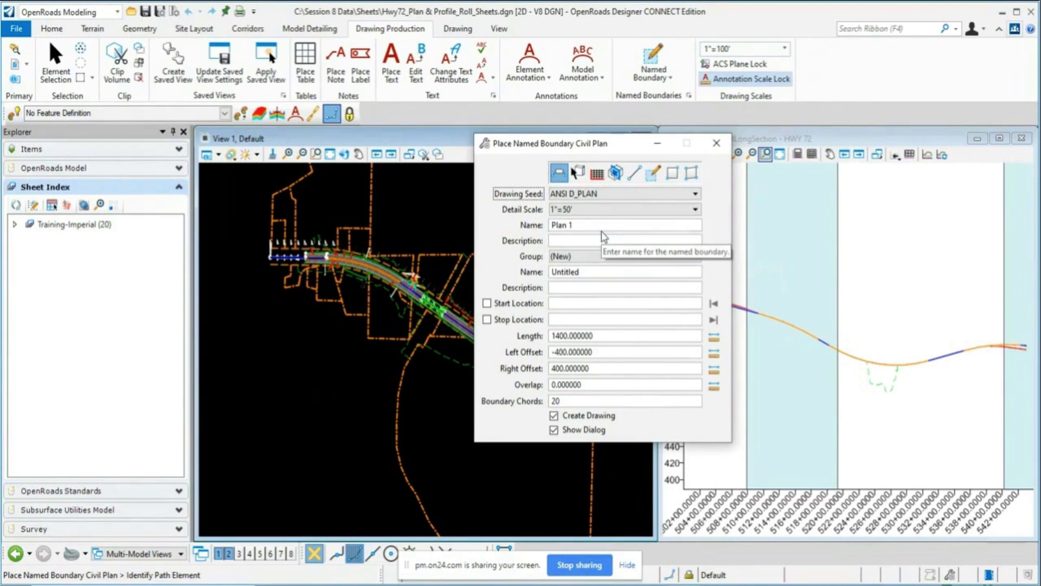
click(602, 209)
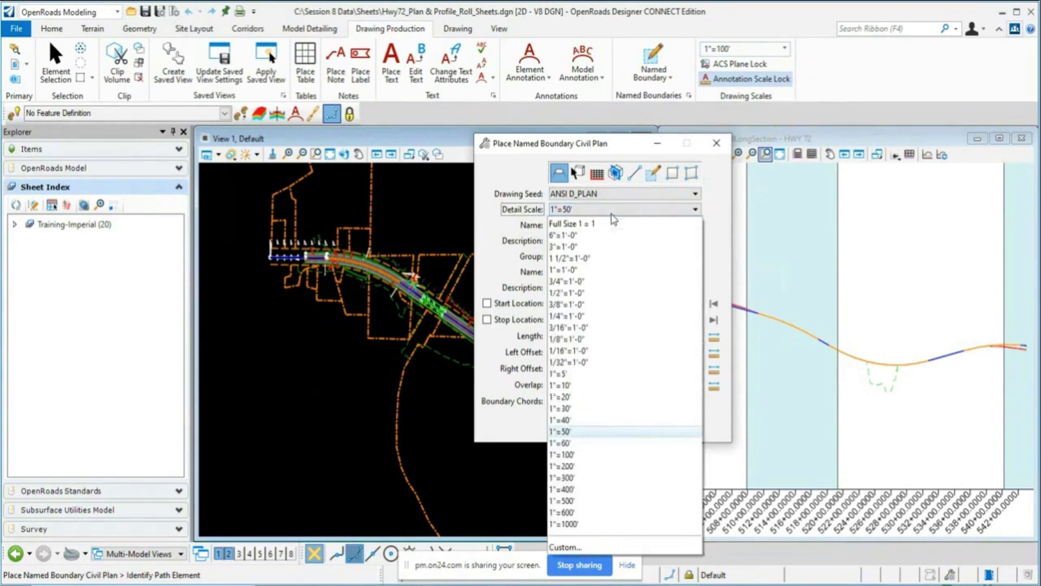
click(595, 454)
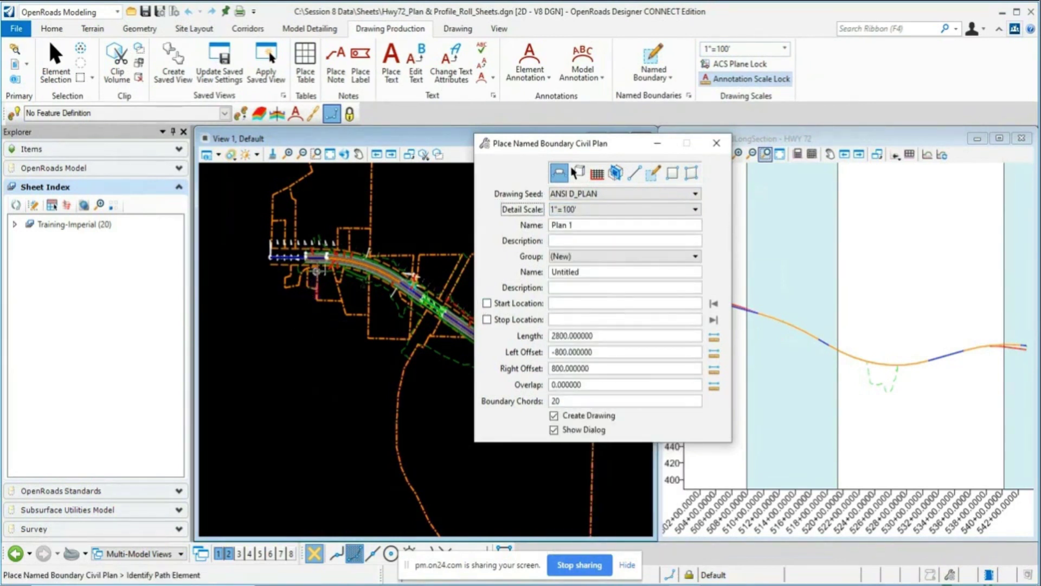
Step: Identify the HWY 72 alignment in the plan view as the path for the named boundary
scroll(323, 263, up, 2)
scroll(323, 263, up, 1)
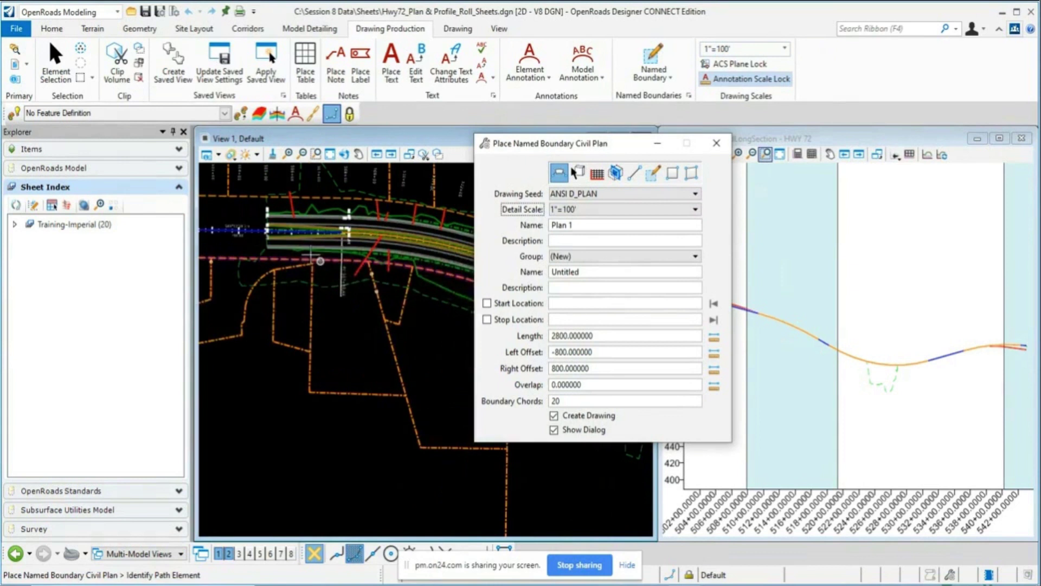
click(252, 230)
click(342, 255)
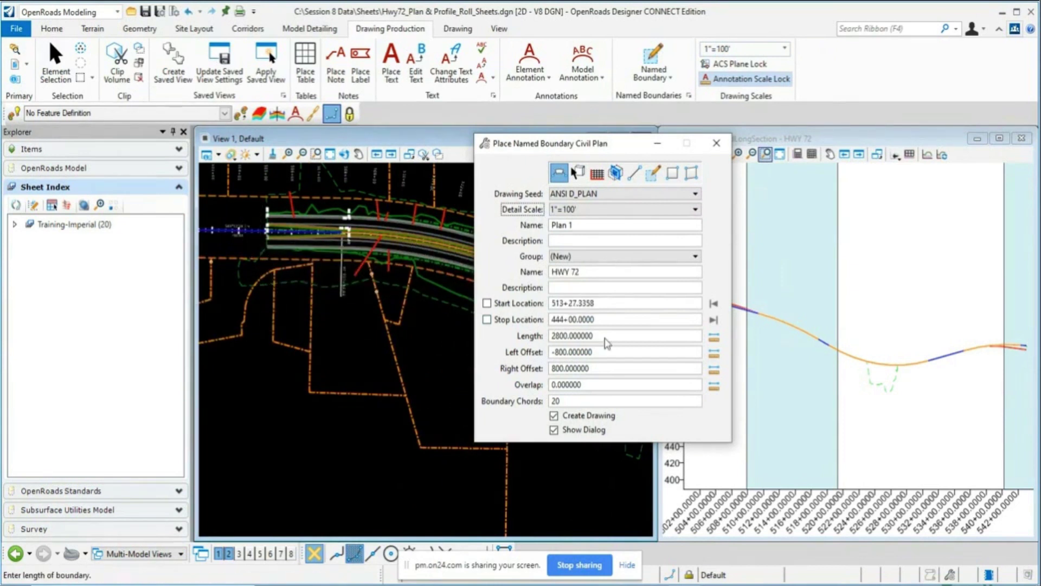
Step: Set the plan boundary's length to 5000, its left offset to -300 and its right offset to 300
click(558, 336)
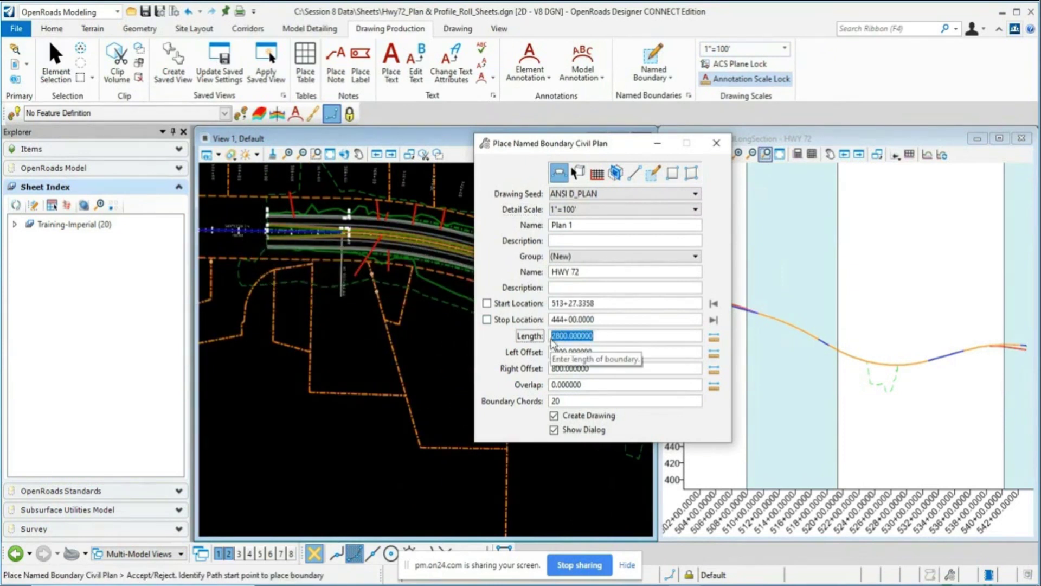
text(5000)
key(Tab)
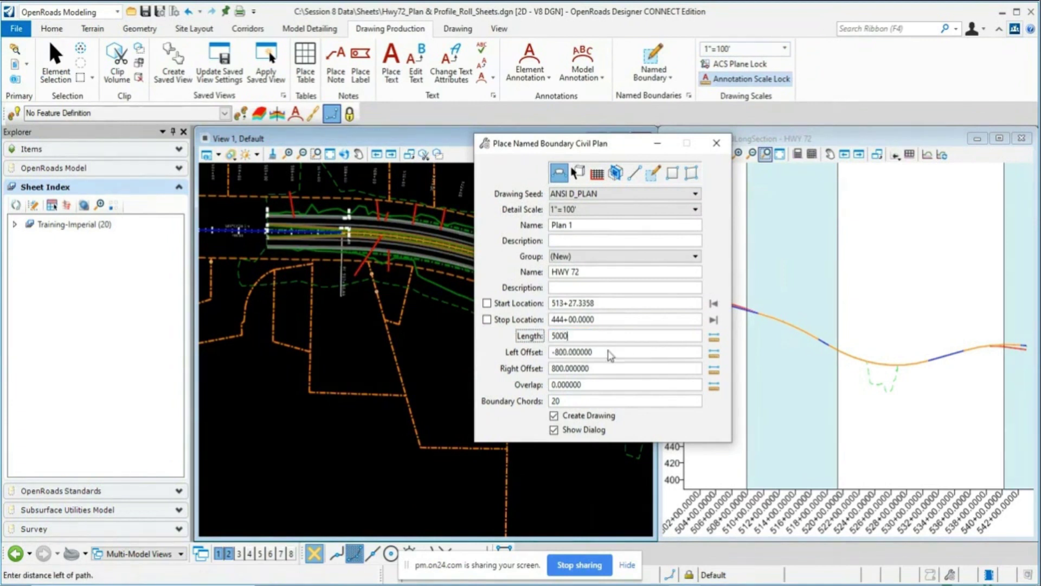
drag(594, 353, 557, 369)
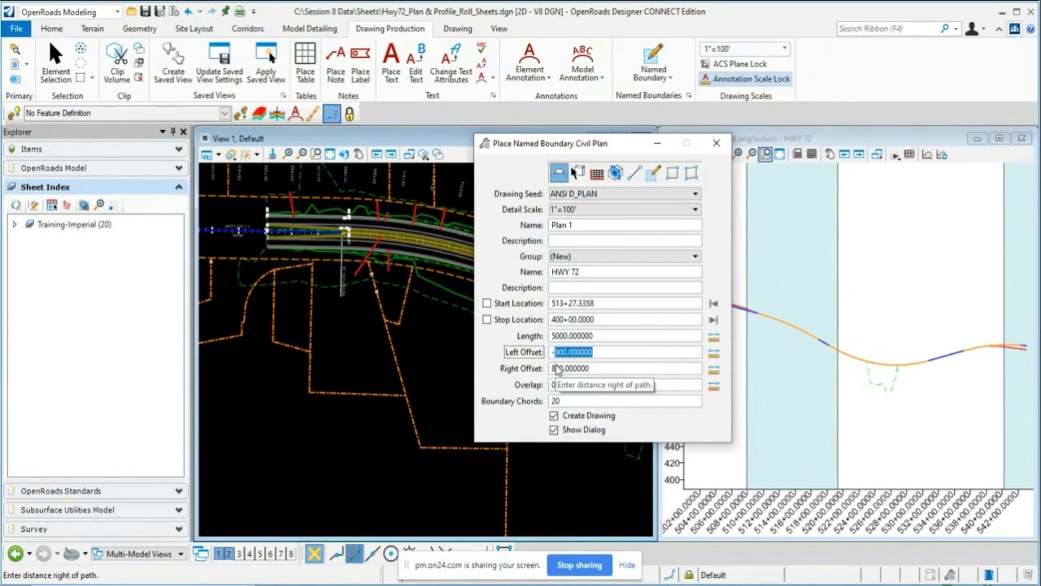
text(300)
key(Tab)
drag(605, 372, 552, 376)
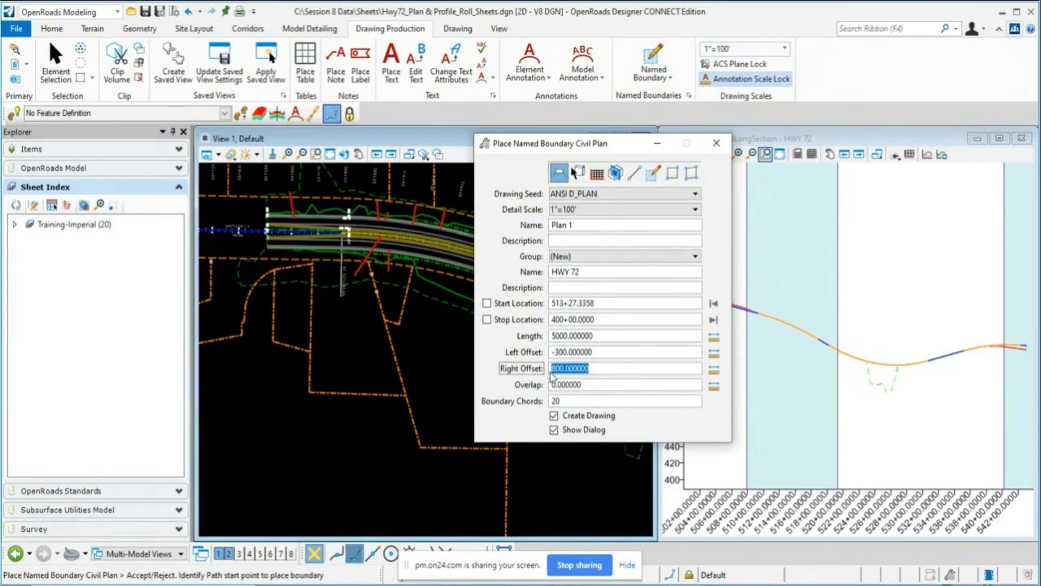
text(300)
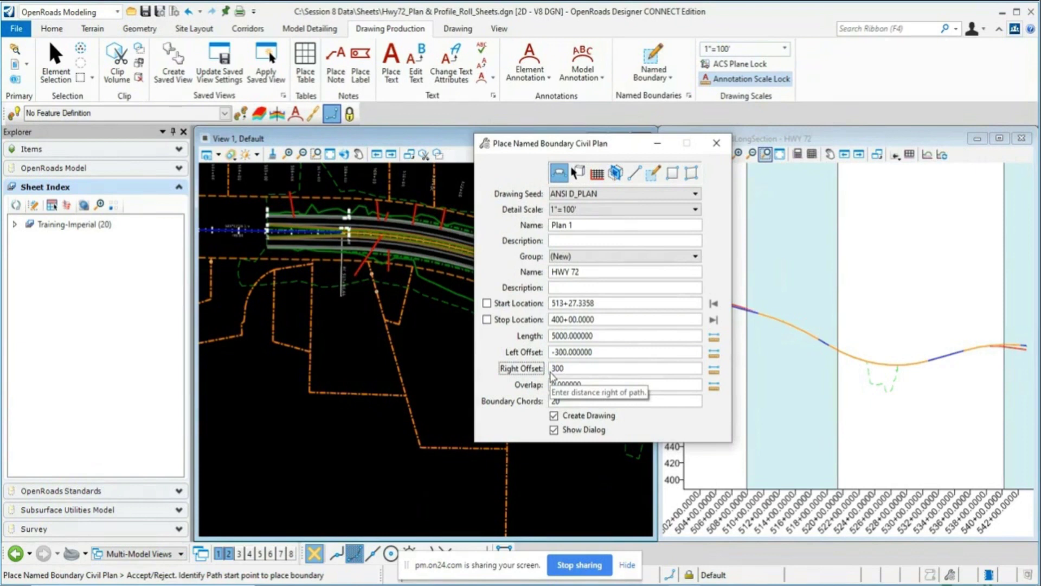
Step: Lock the boundary's start and stop locations to the ends of the alignment, 500+00.0000 and 549+67.4400
click(606, 345)
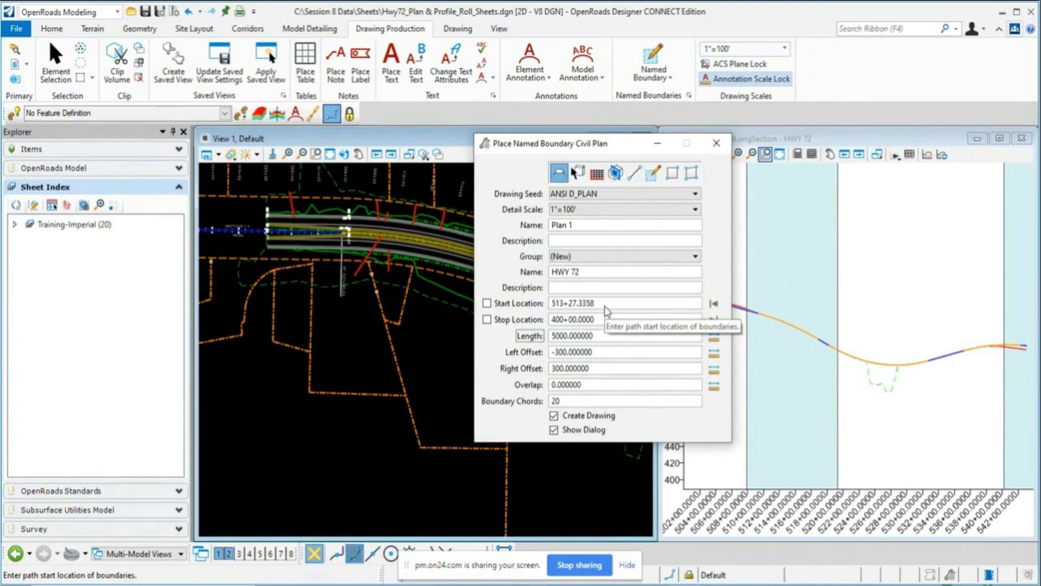
click(714, 304)
click(714, 320)
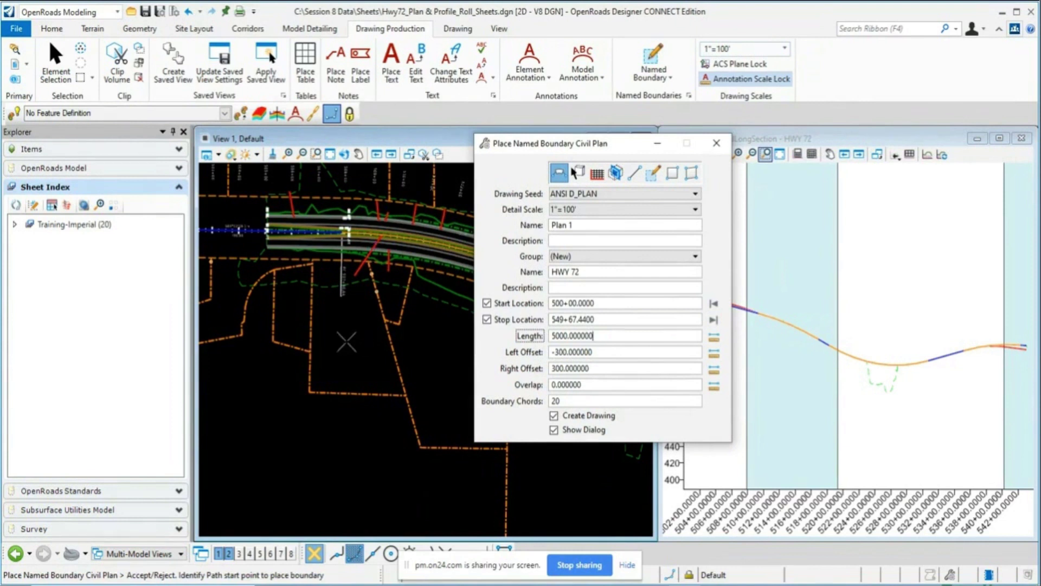
Step: Place the plan named boundary along the full HWY 72 alignment, accepting its path start and end in the plan view
scroll(347, 339, down, 5)
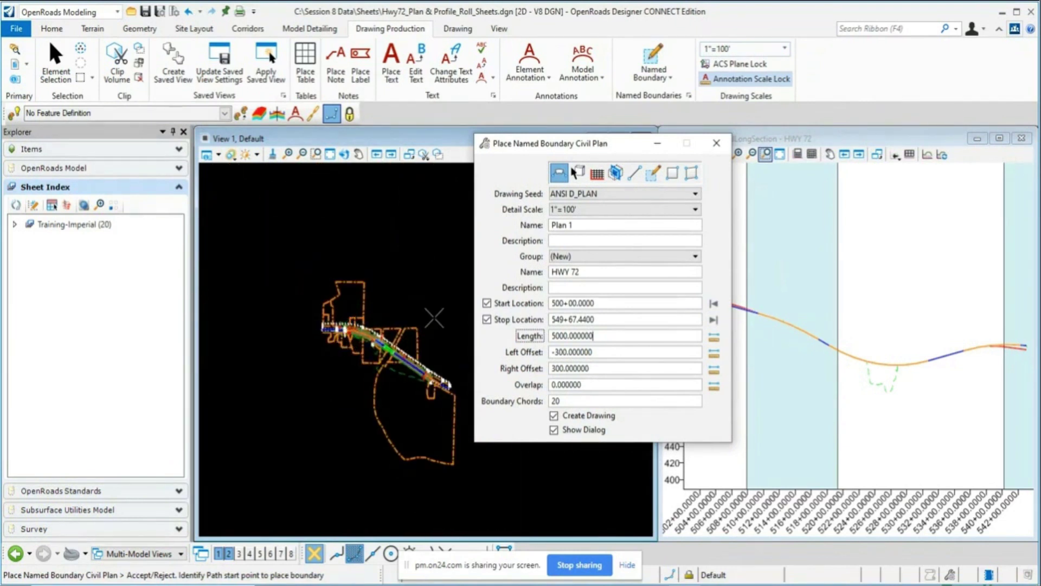
click(434, 318)
scroll(420, 344, up, 2)
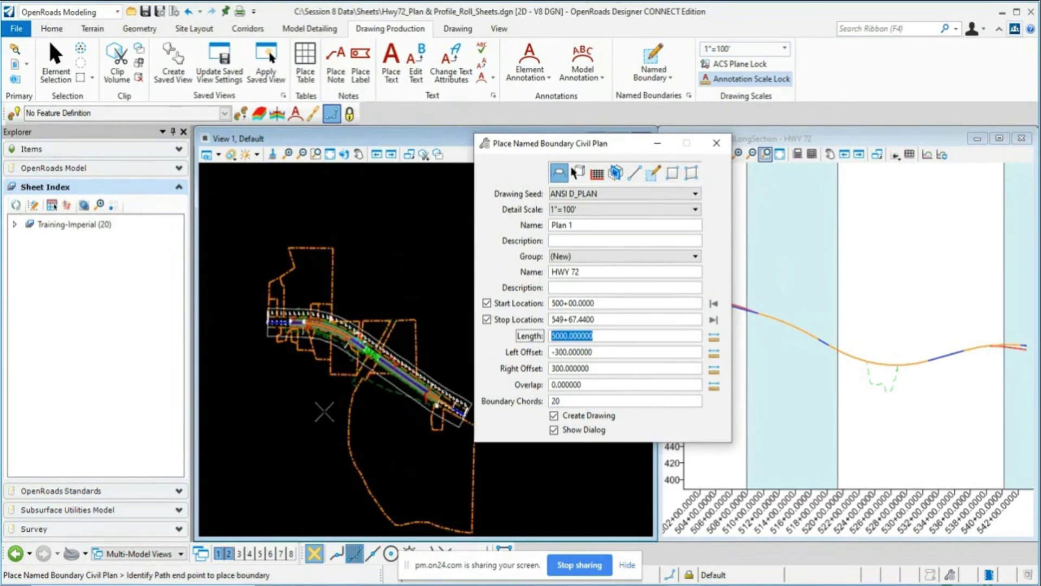
click(368, 269)
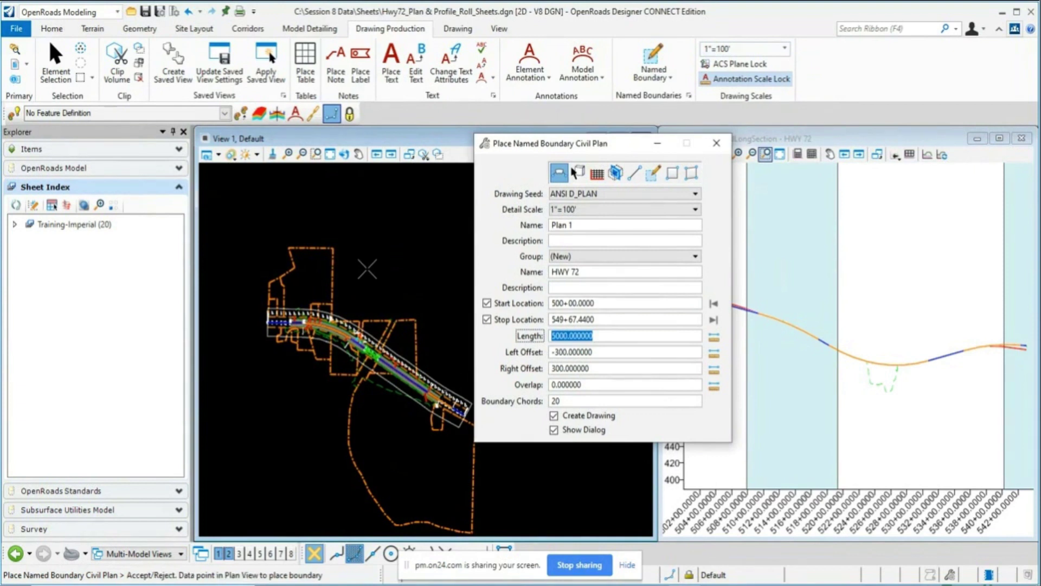
click(370, 288)
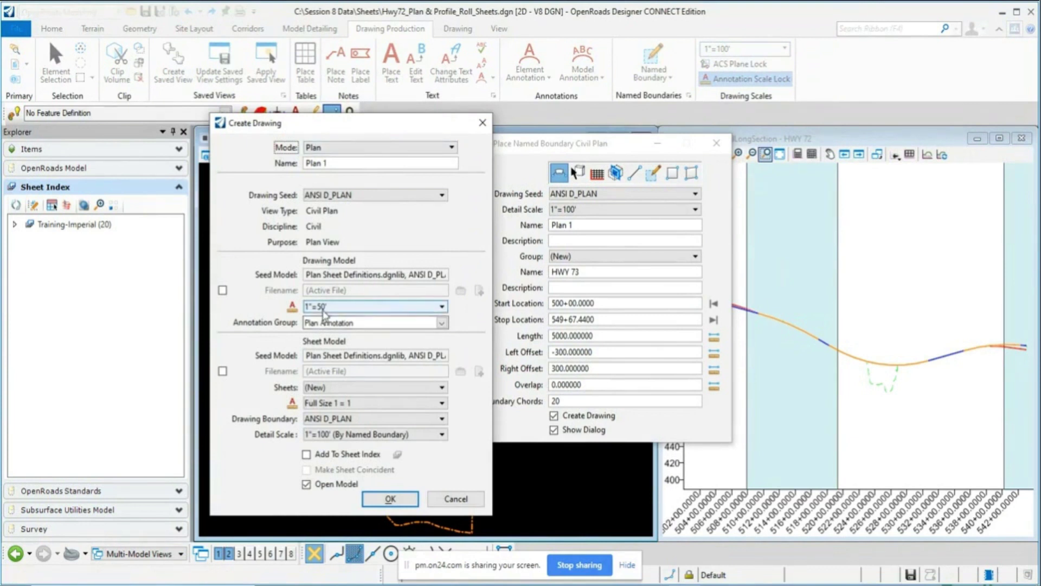
Step: Create the Plan 1 drawing and sheet with the drawing model's annotation scale set to 1"=100'
click(324, 307)
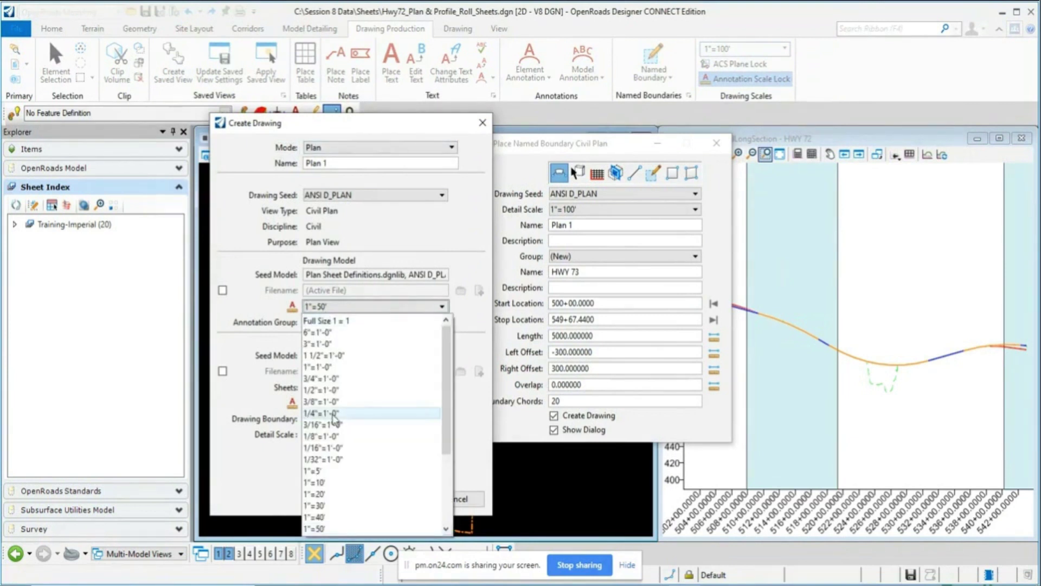
scroll(329, 412, down, 3)
click(316, 448)
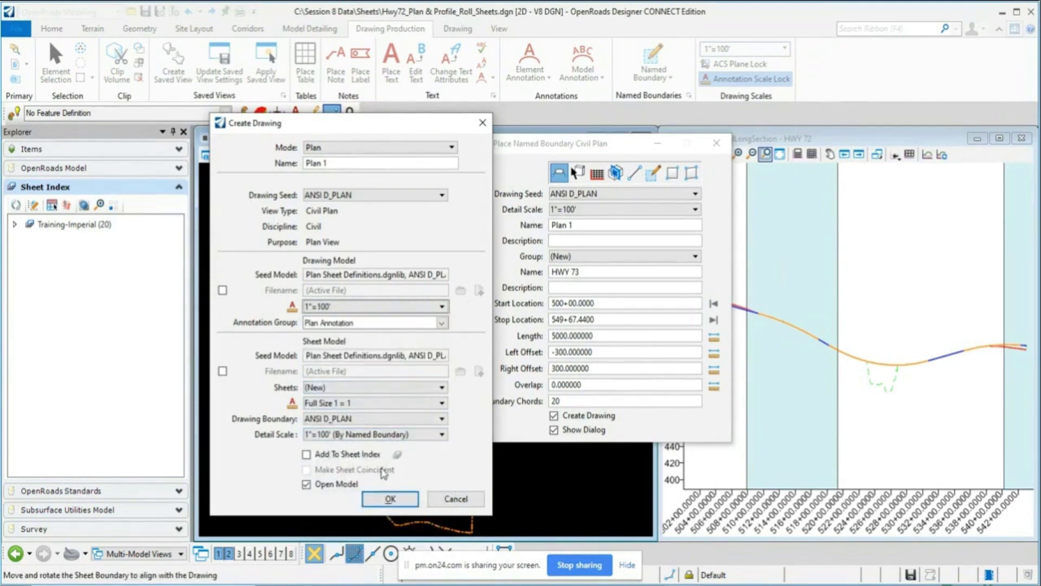
click(388, 500)
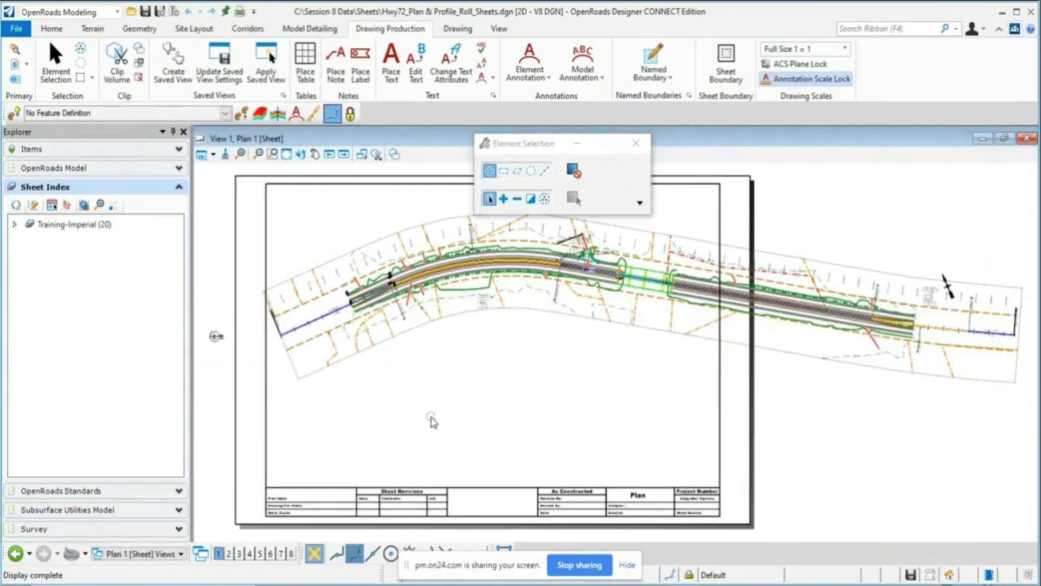
Step: Delete the border and title block from the Plan 1 sheet
scroll(432, 422, down, 1)
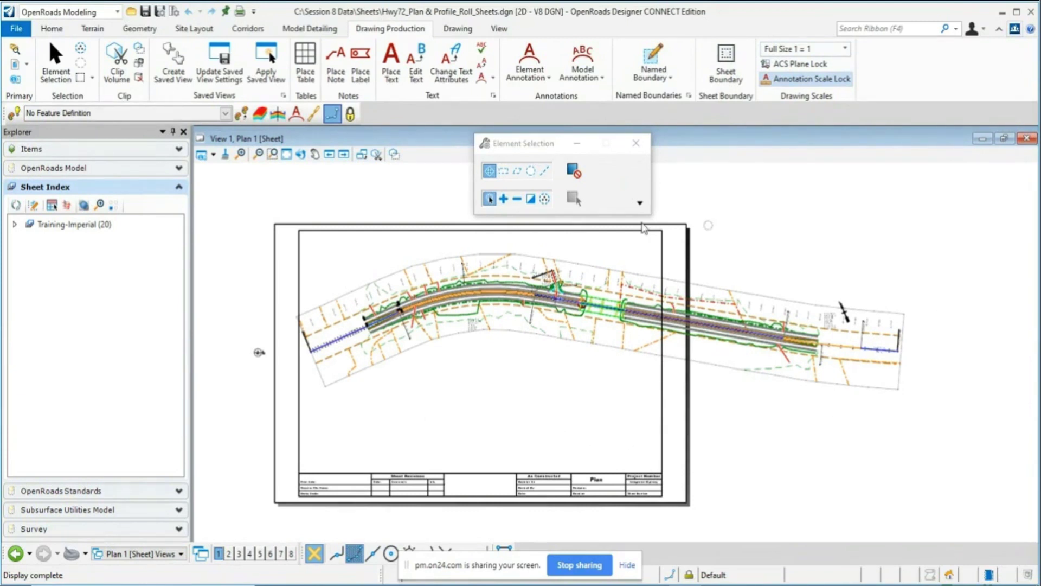
click(662, 429)
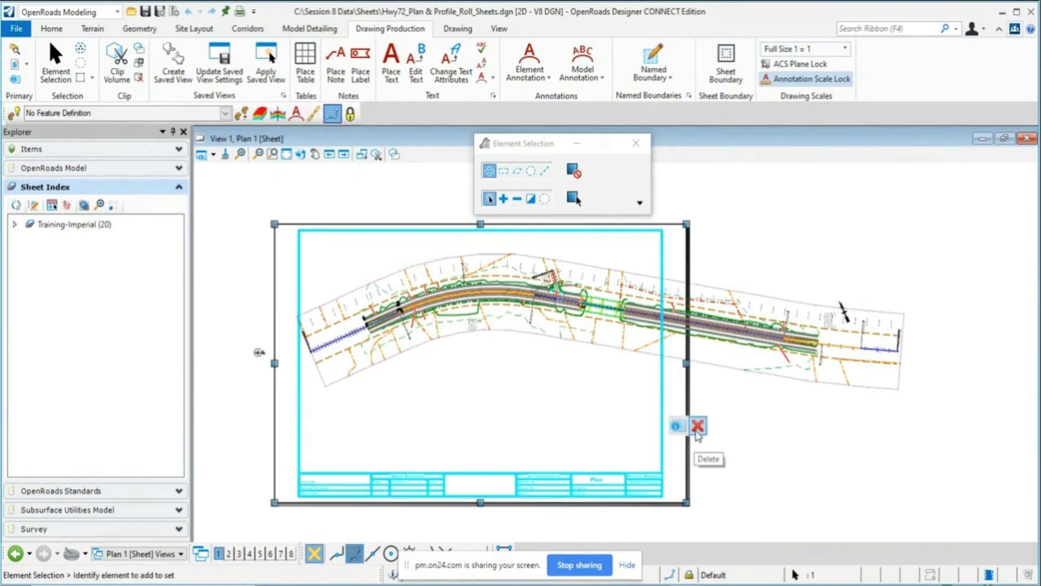
click(697, 428)
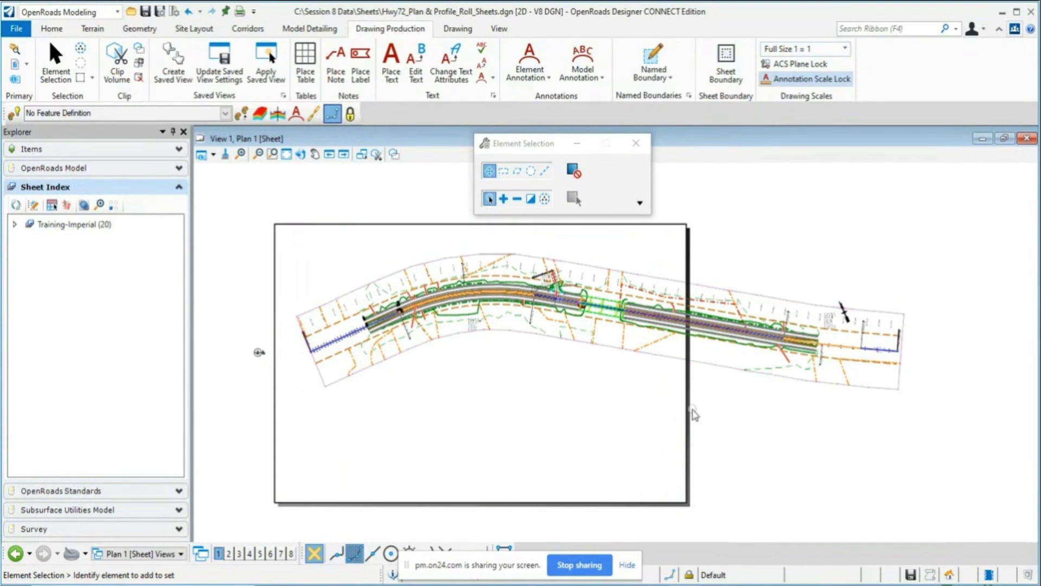
Step: Give the Plan 1 sheet boundary a custom size with a width of 55 inches
click(731, 76)
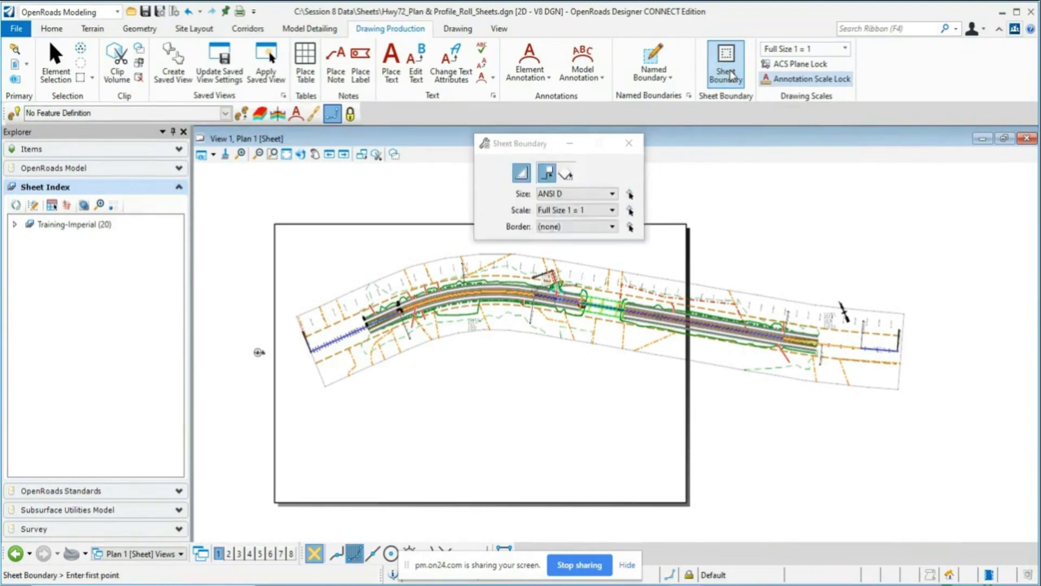
click(580, 193)
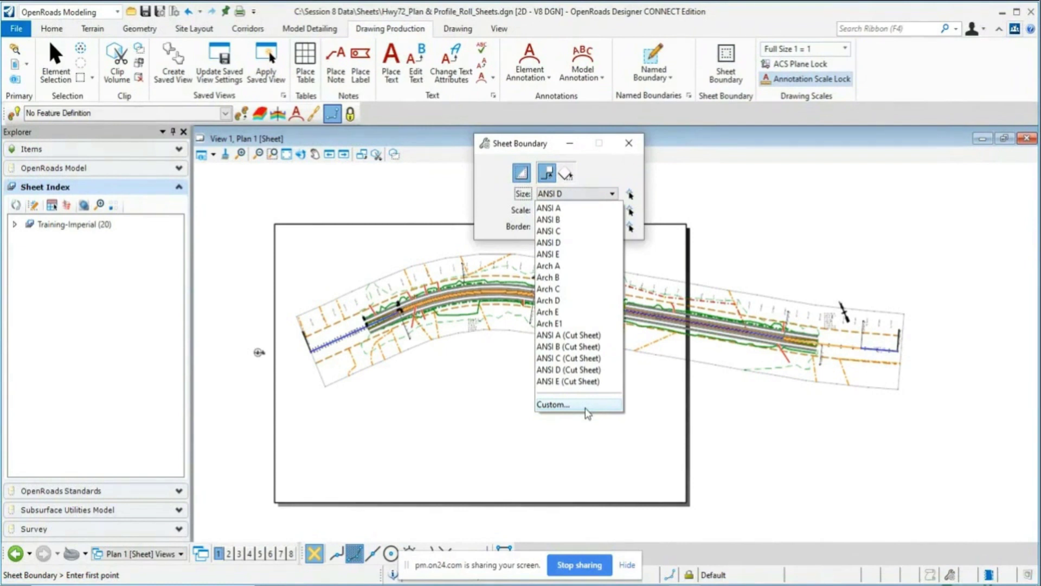
click(553, 404)
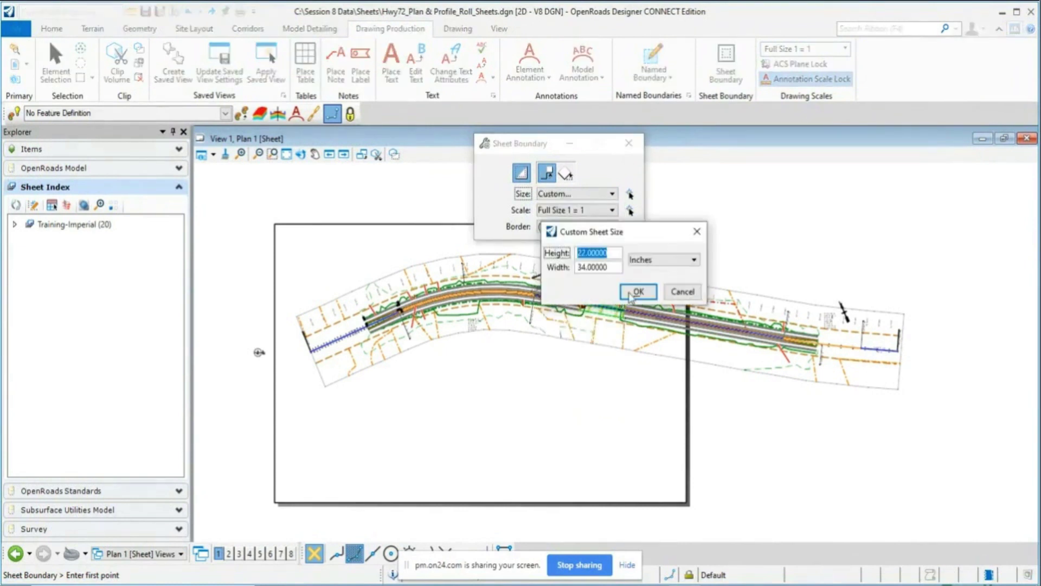
click(606, 268)
drag(606, 268, 571, 276)
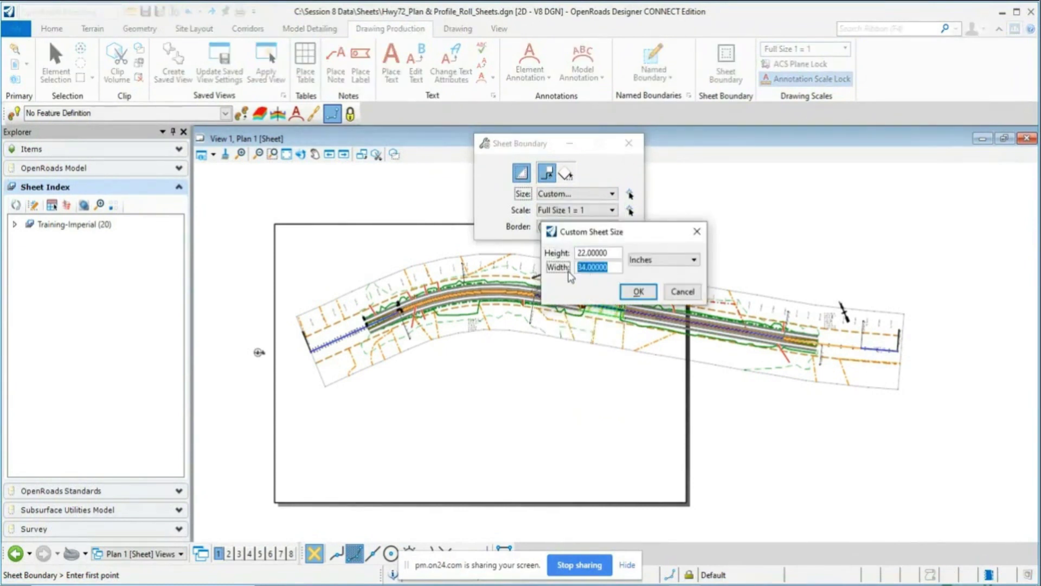
text(55)
click(638, 291)
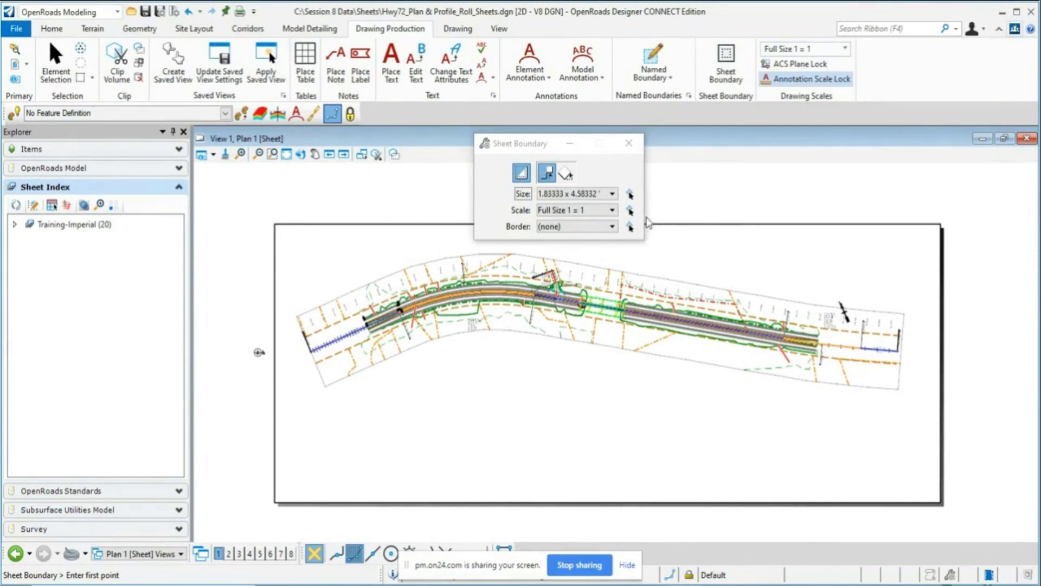
click(629, 144)
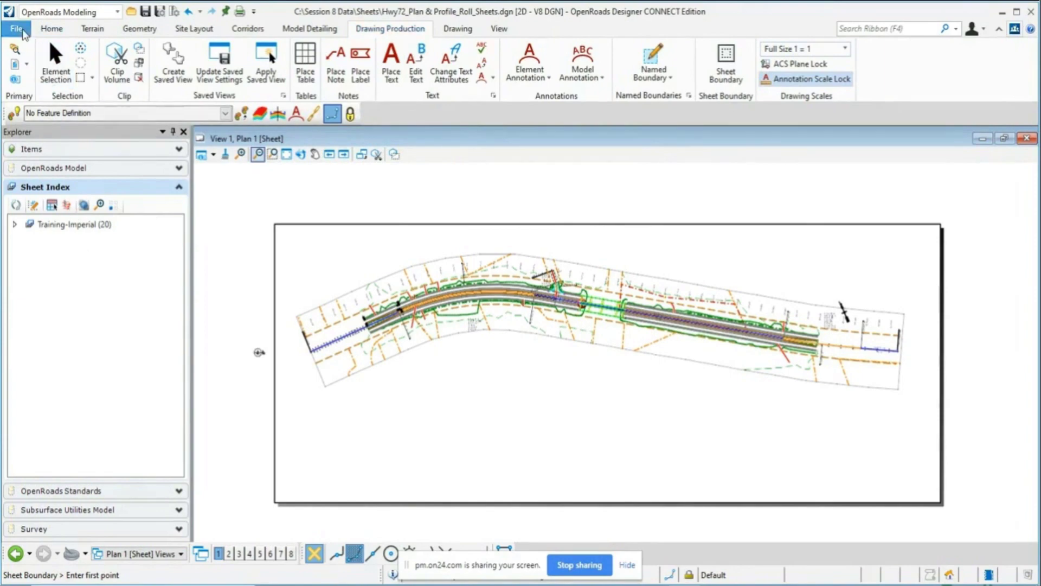
click(23, 31)
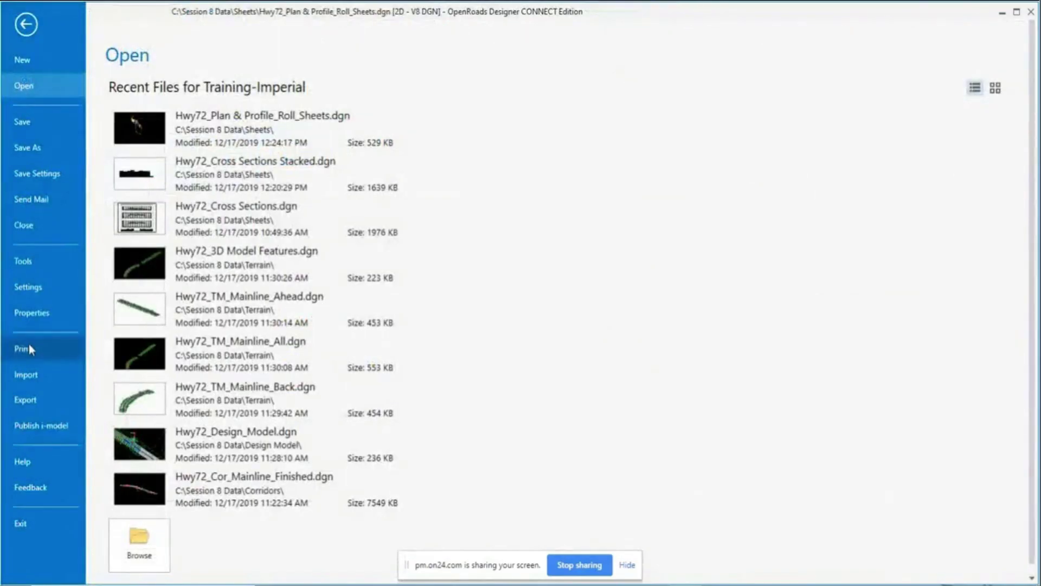
click(31, 29)
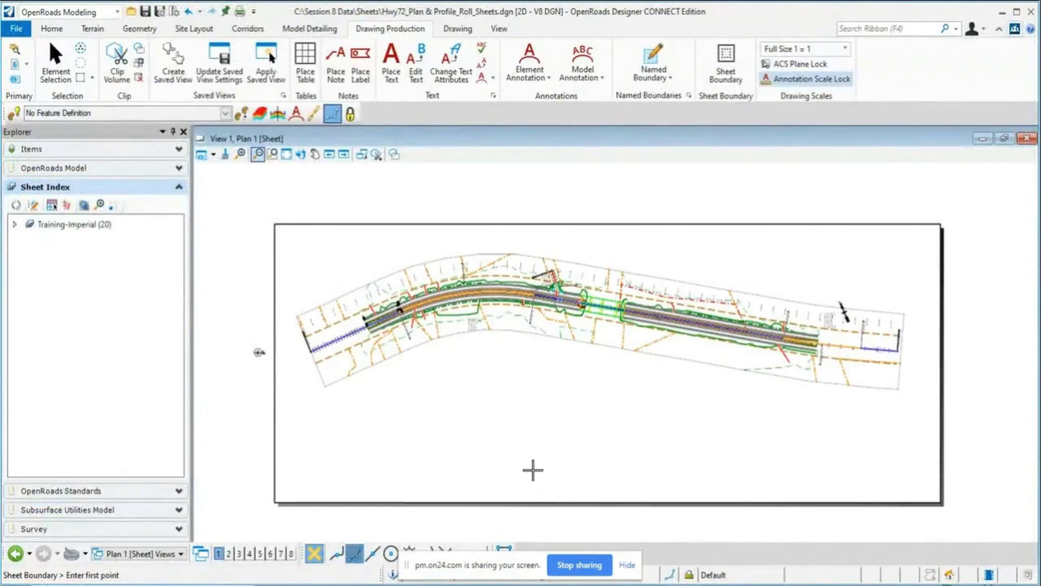
Step: Return to the Multi-Model Views group and make the plan view active
click(154, 555)
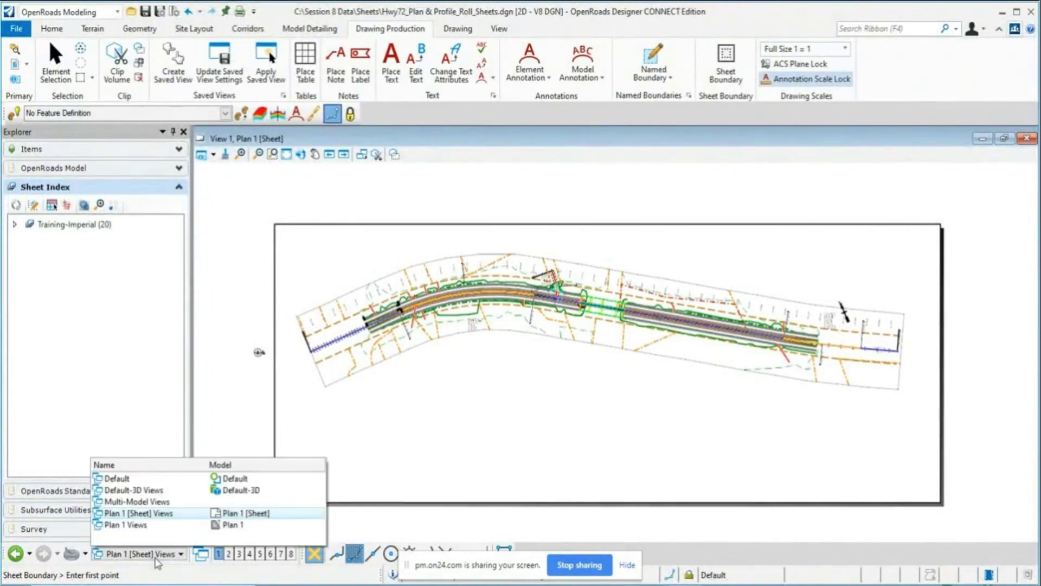
click(166, 504)
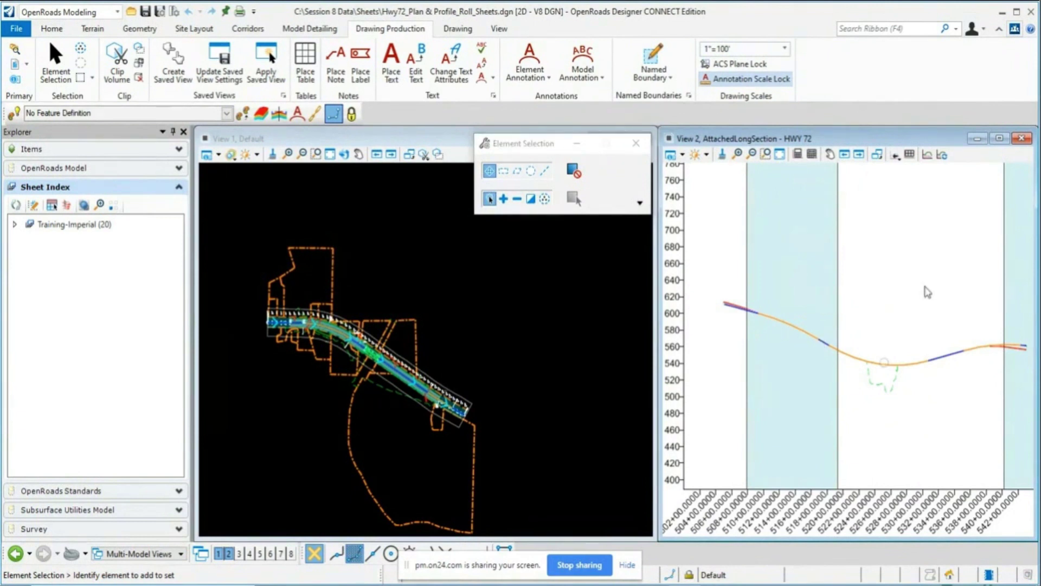
click(877, 326)
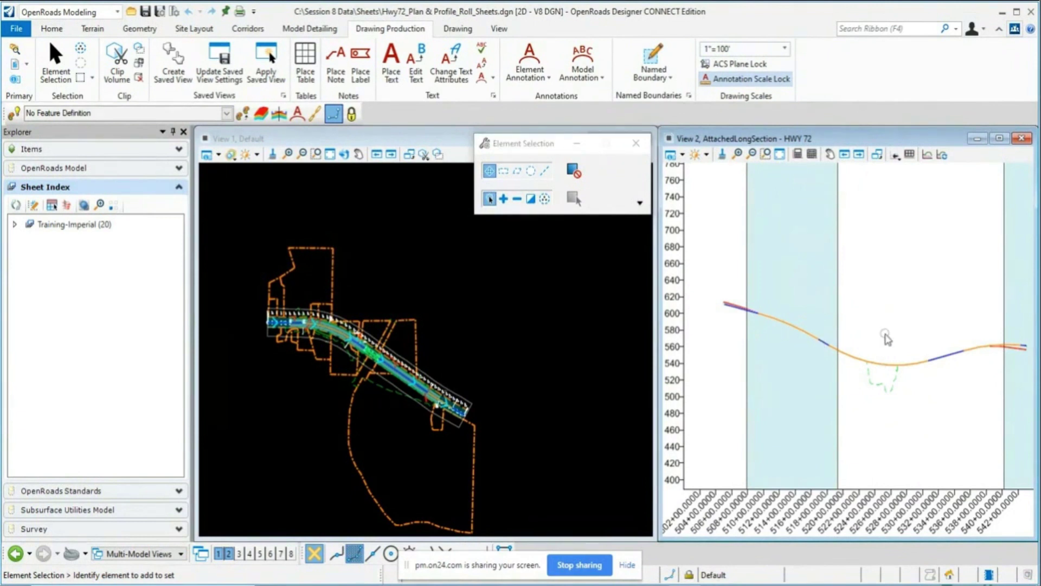
click(516, 301)
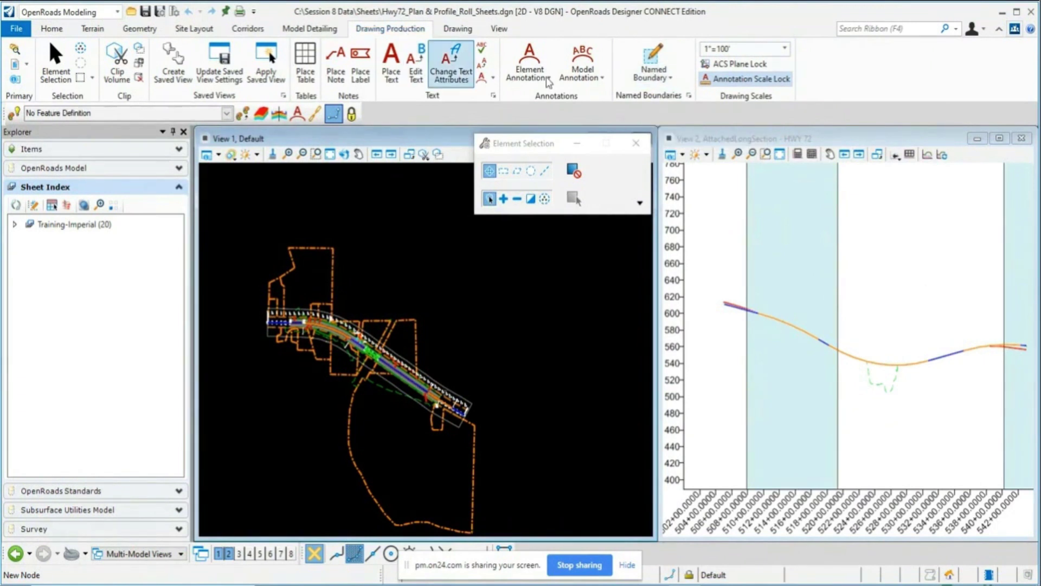
Step: Start placing a Civil Profile named boundary with the ANSI D_PROFILE drawing seed and a 1"=100' detail scale
click(673, 80)
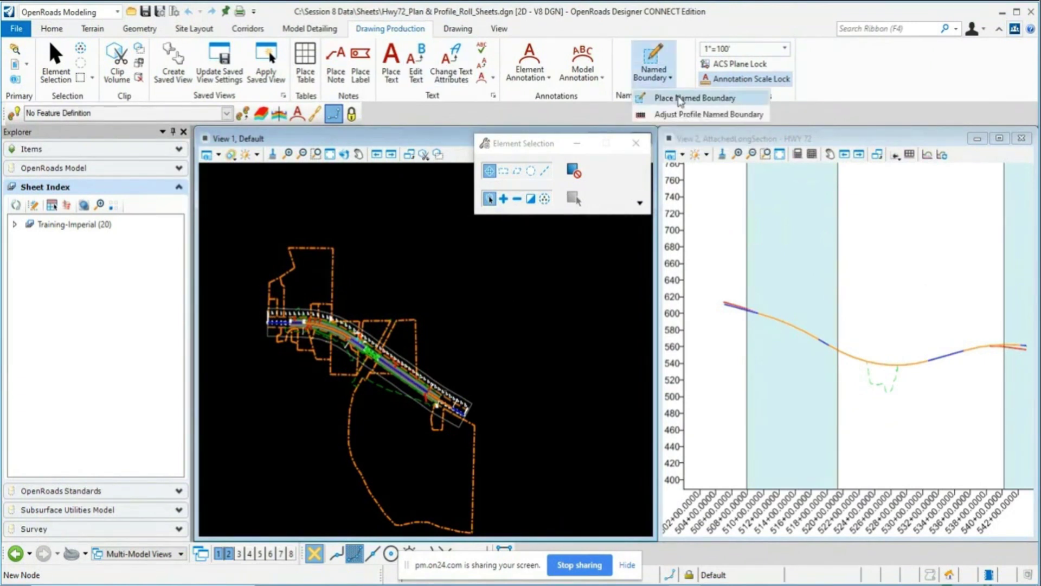
click(682, 98)
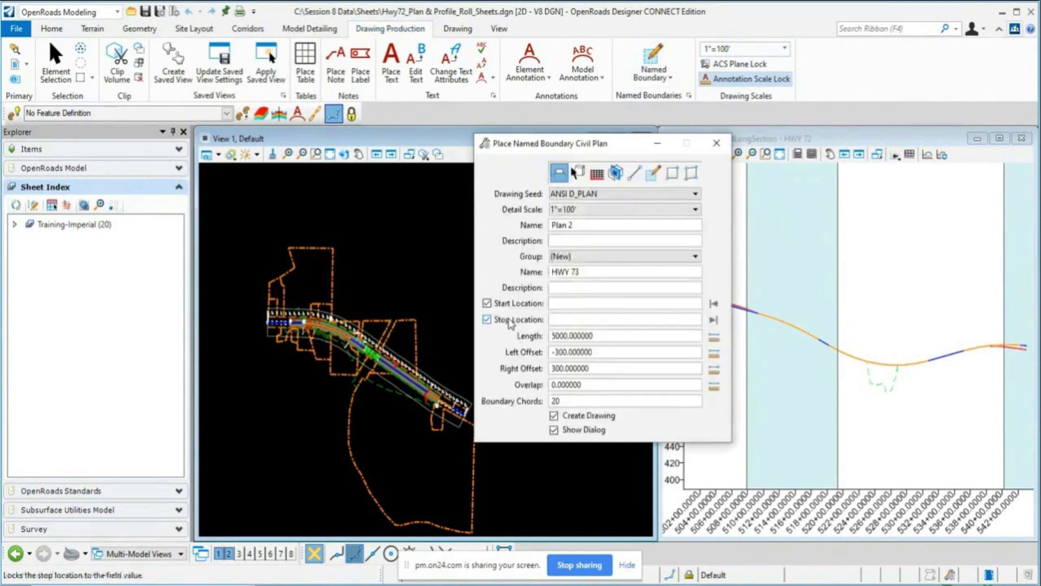
drag(625, 154, 425, 170)
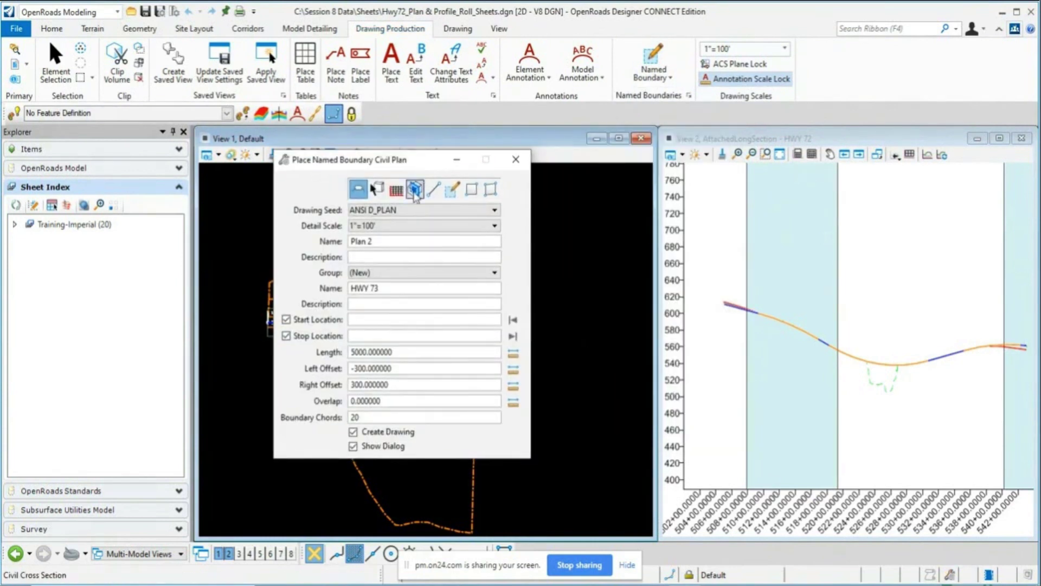
click(396, 190)
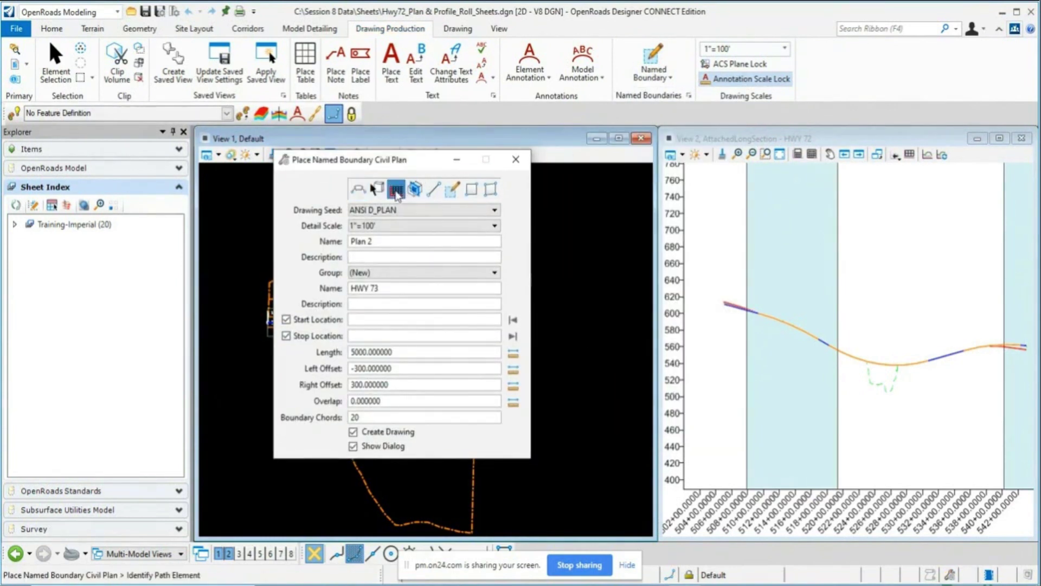
click(414, 211)
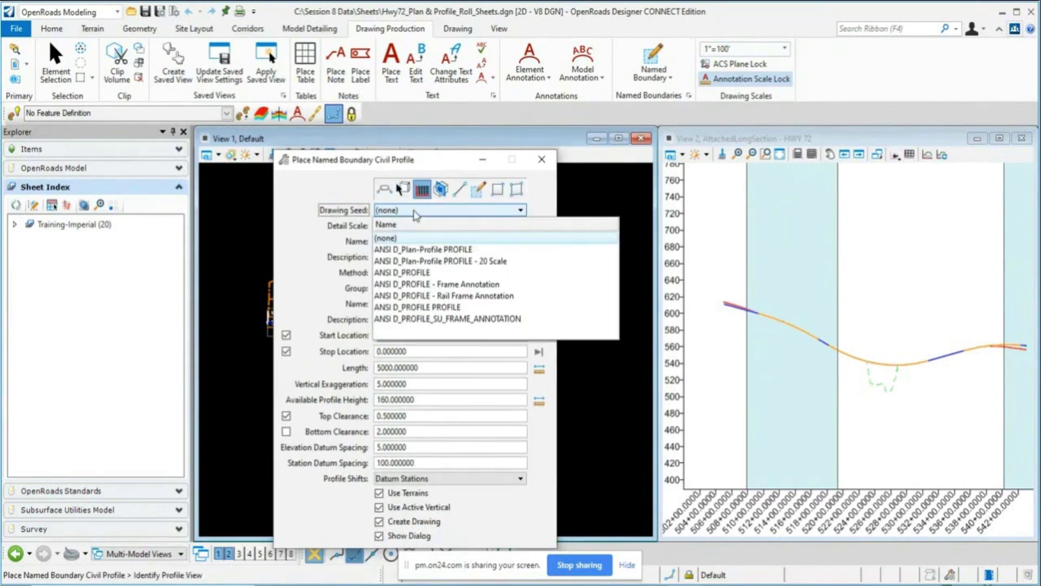
click(429, 273)
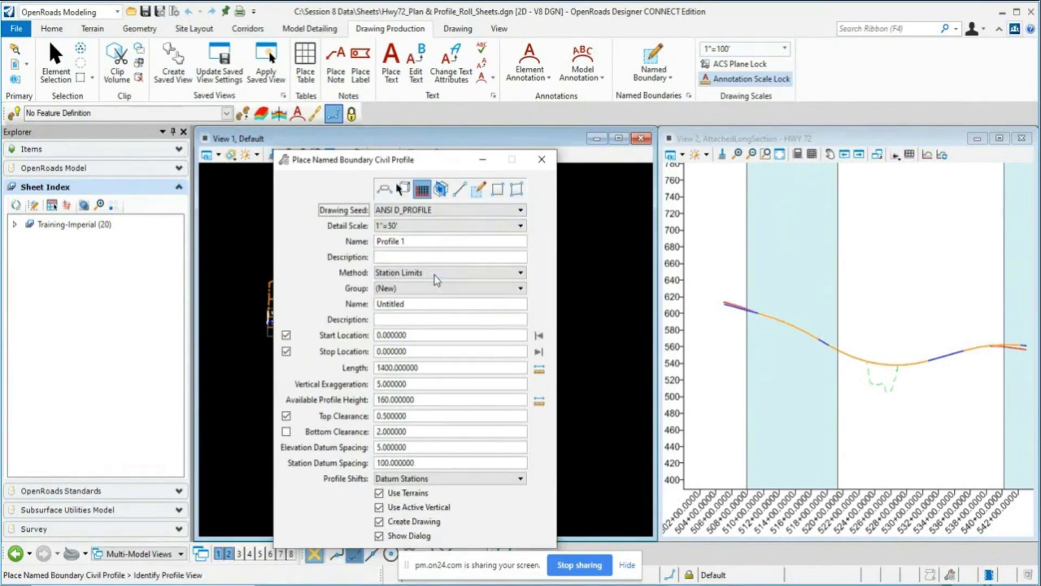
click(477, 227)
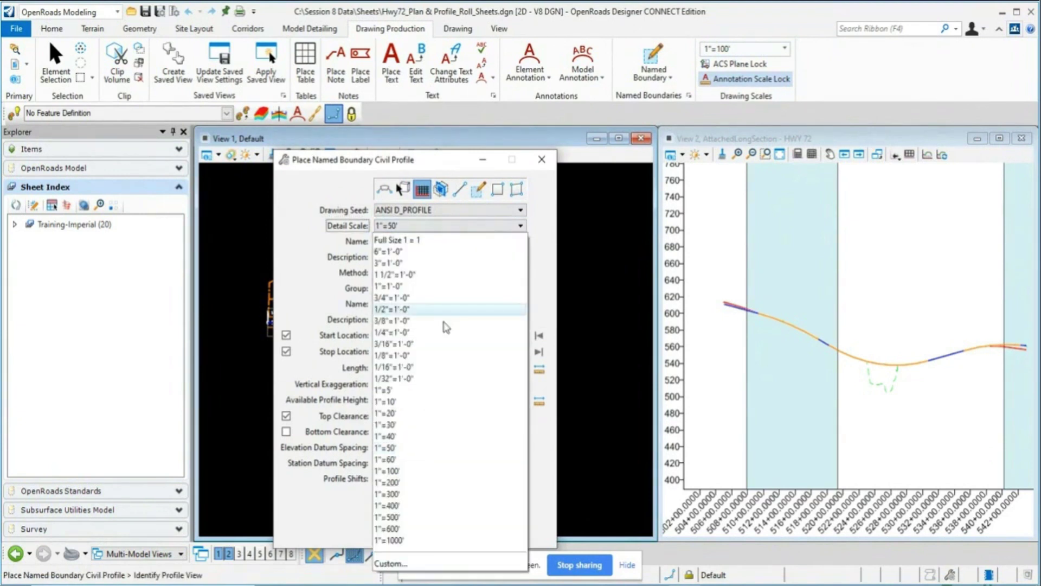
click(415, 472)
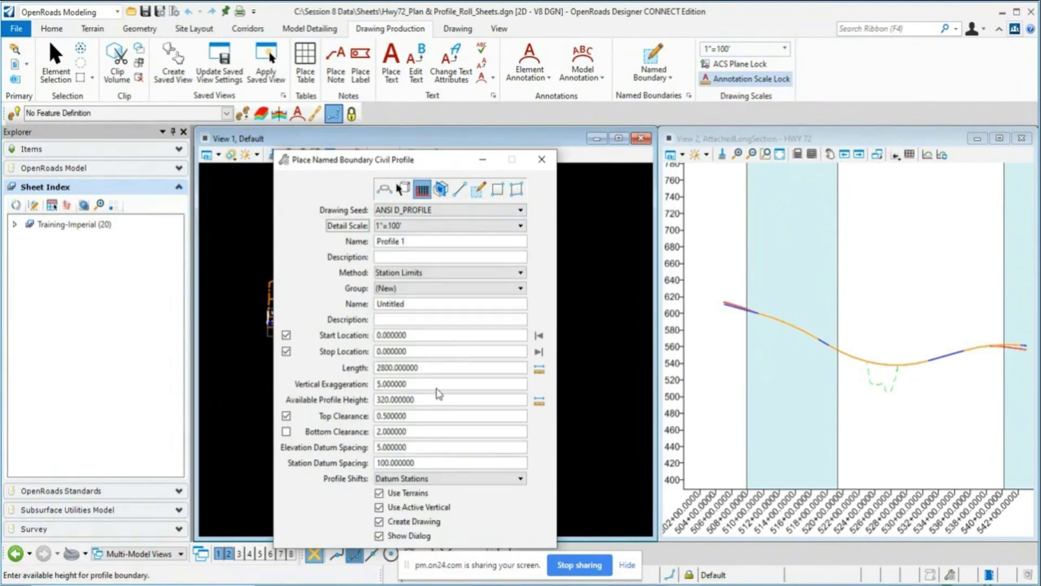
Step: Keep the Station Limits method, unlock the profile boundary's start and stop locations, and set its length to 5000
click(445, 282)
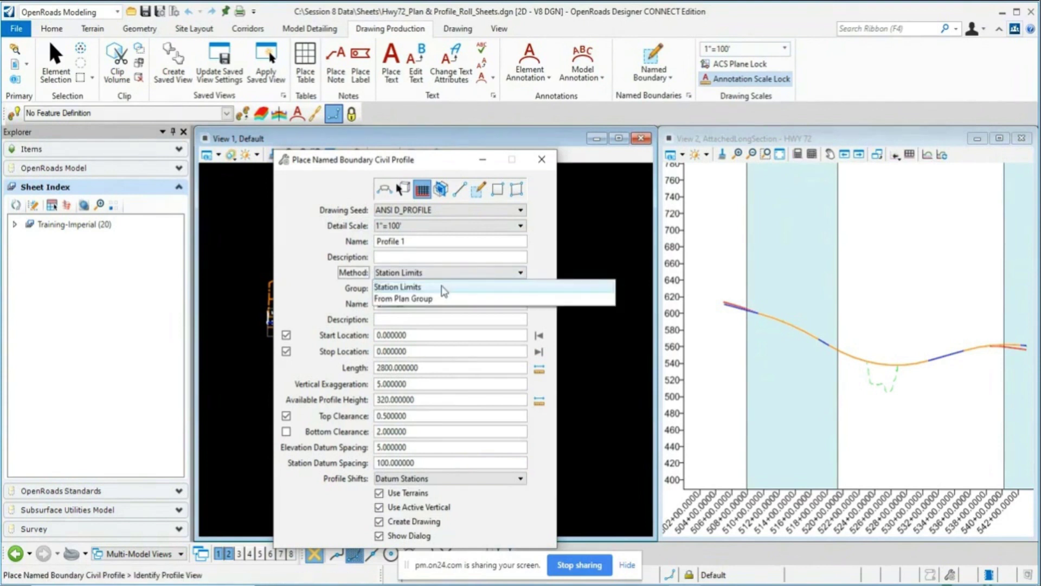
click(442, 286)
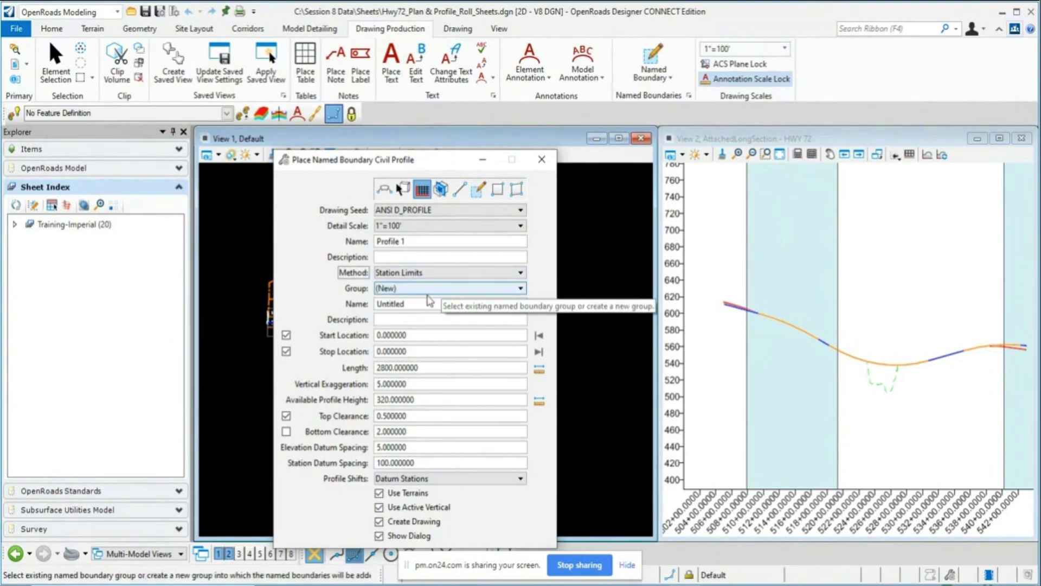
click(286, 335)
click(287, 352)
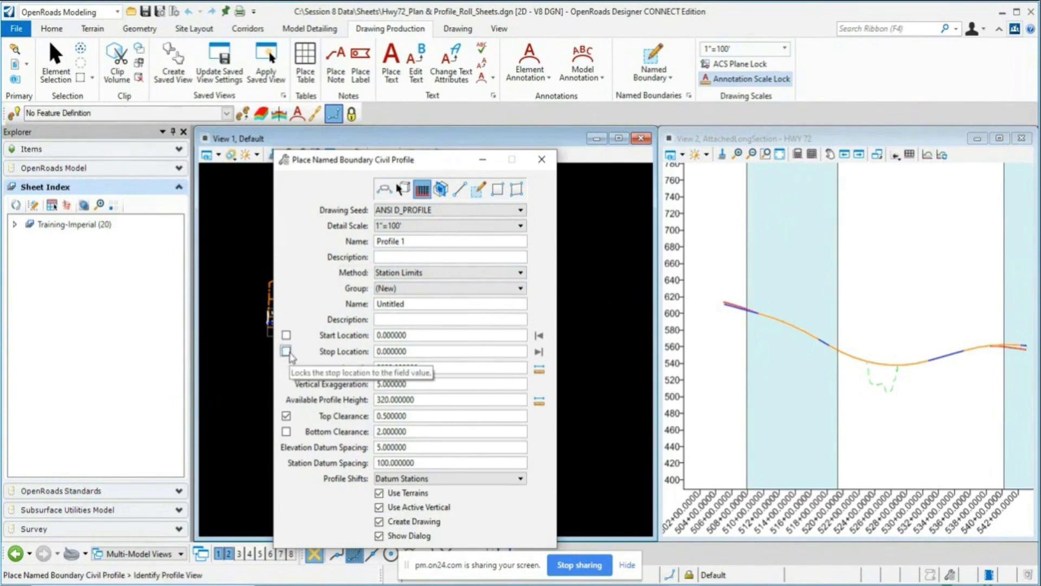
double_click(421, 370)
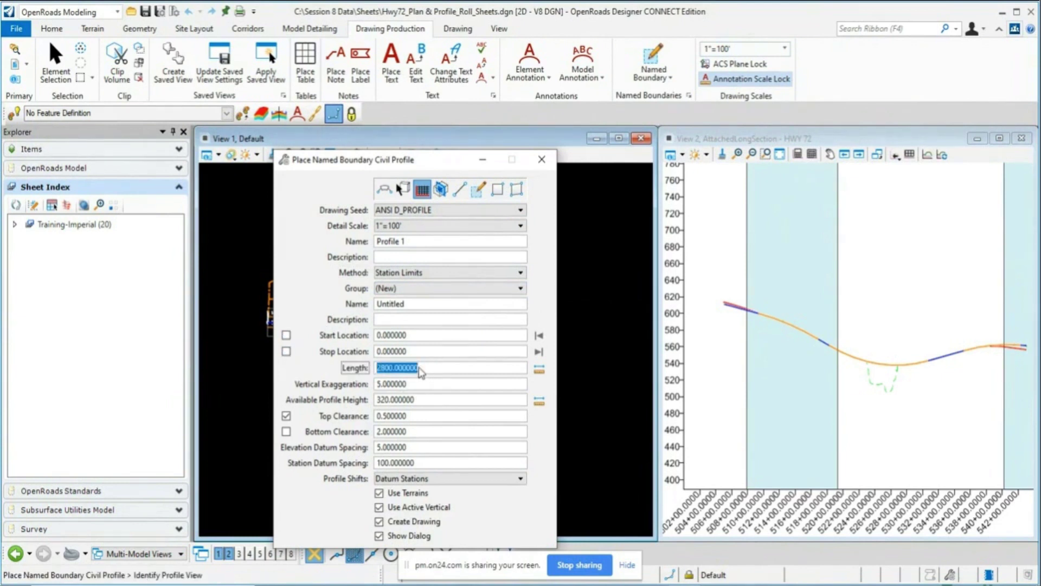
text(5000)
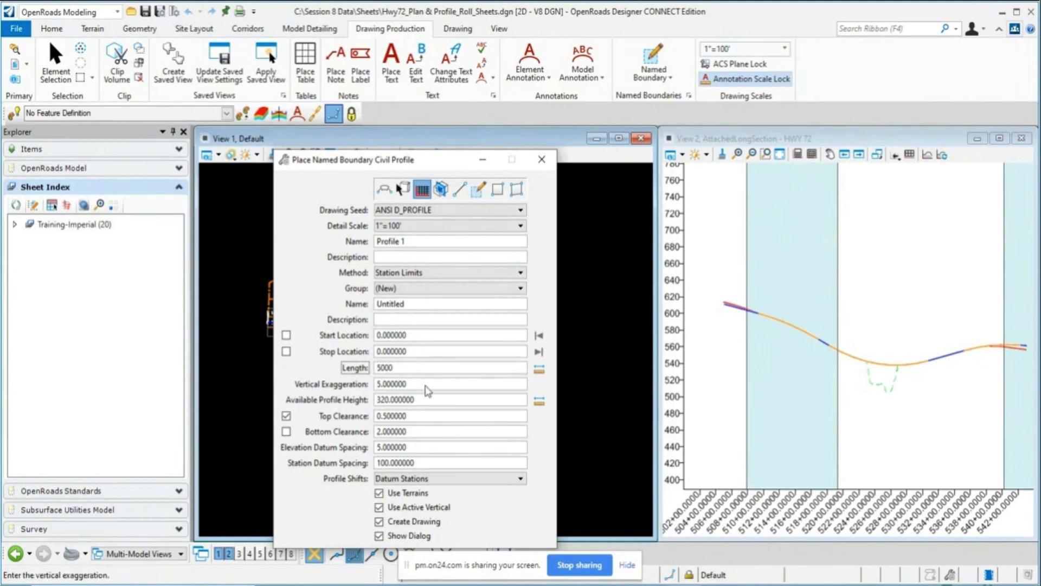
Step: Set the profile boundary's available profile height to 160 and identify the HWY 72 profile view
key(Tab)
key(Tab)
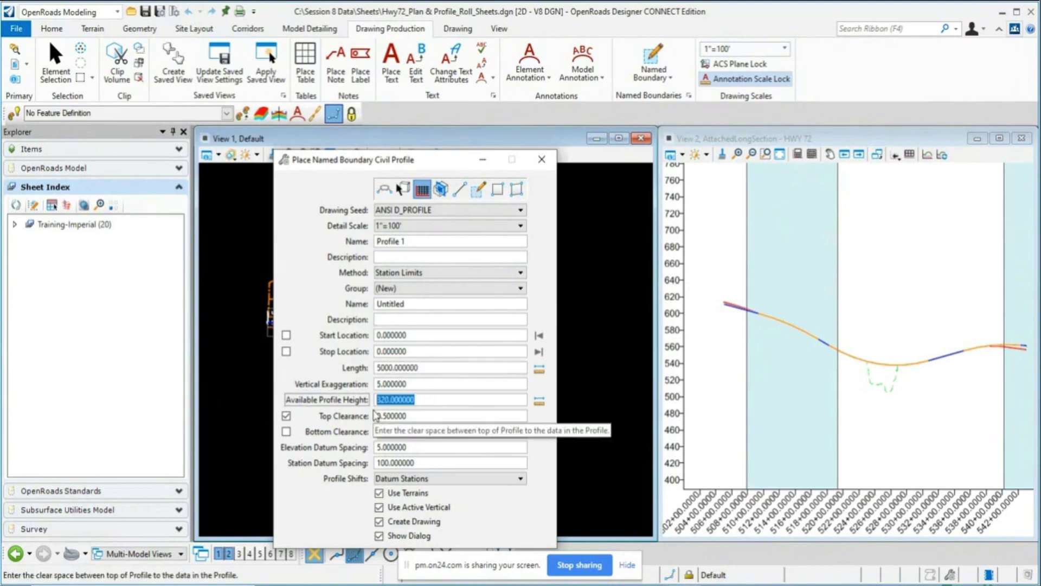
text(160)
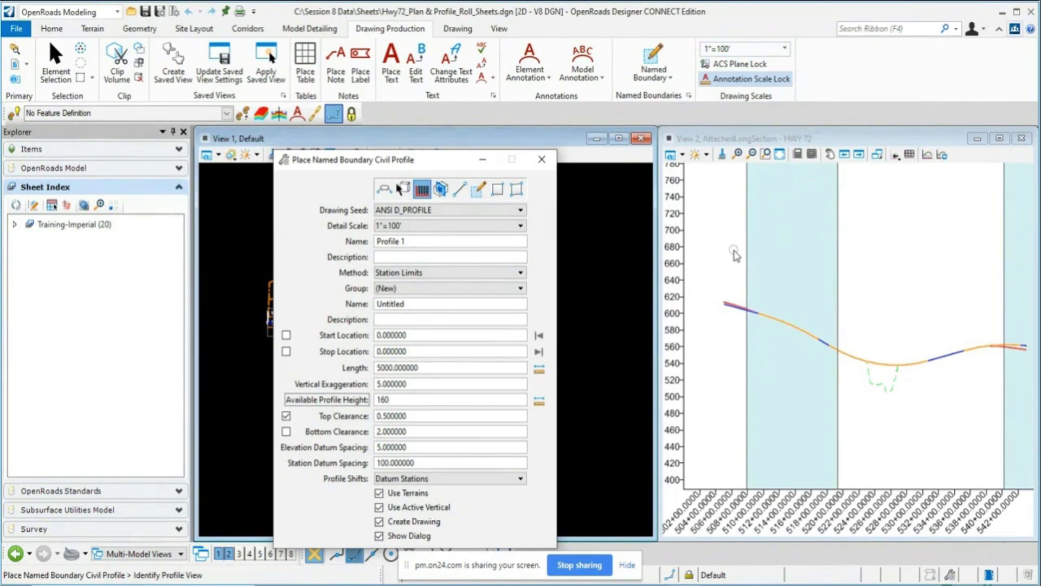
click(737, 272)
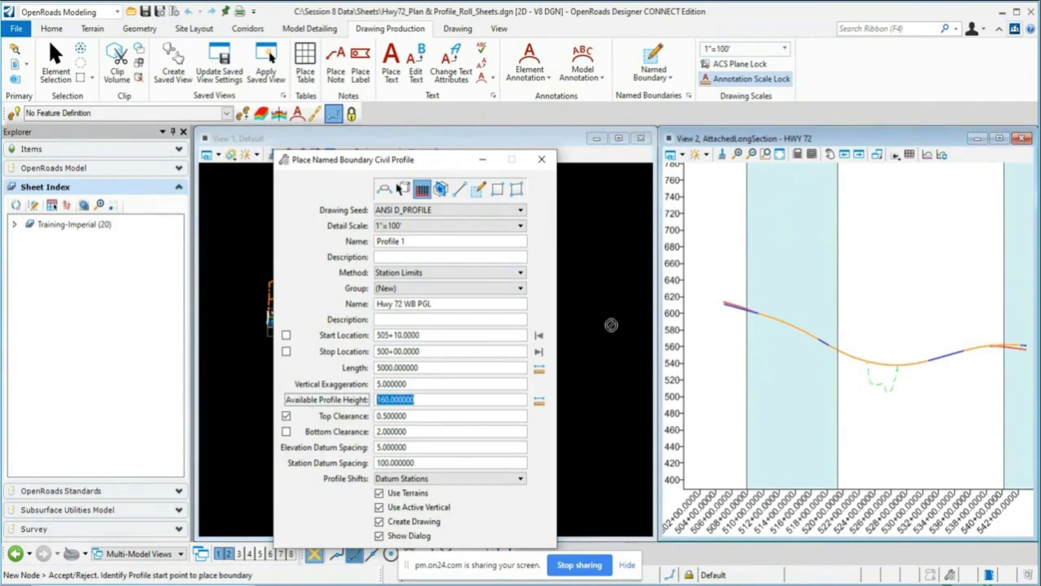
Step: Lock the profile boundary's station limits with a start location of 500+00 and a stop location of 549+00
click(540, 338)
click(539, 351)
click(465, 336)
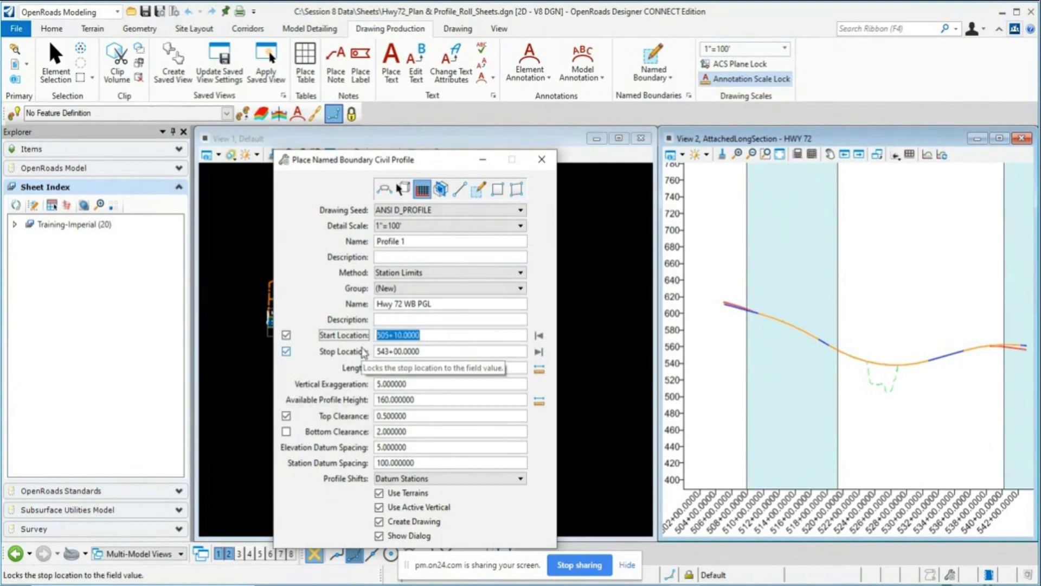
text(500+00)
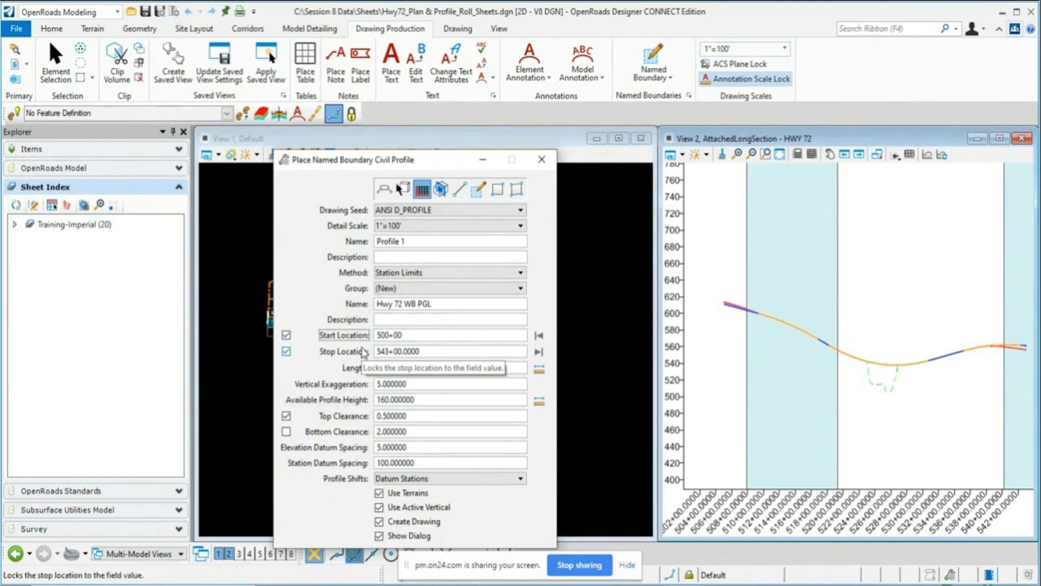
key(Tab)
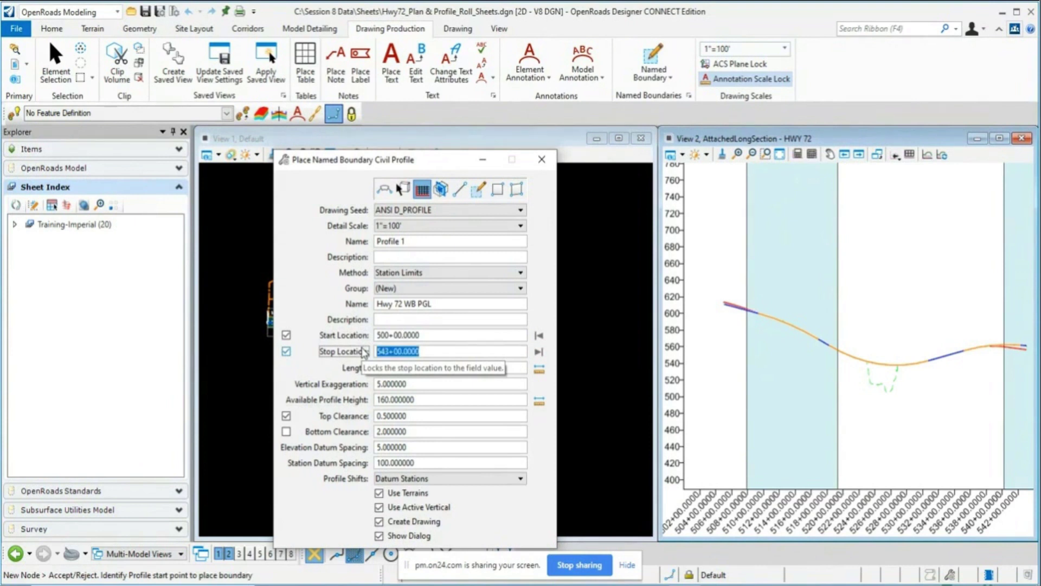
text(549+00)
key(Tab)
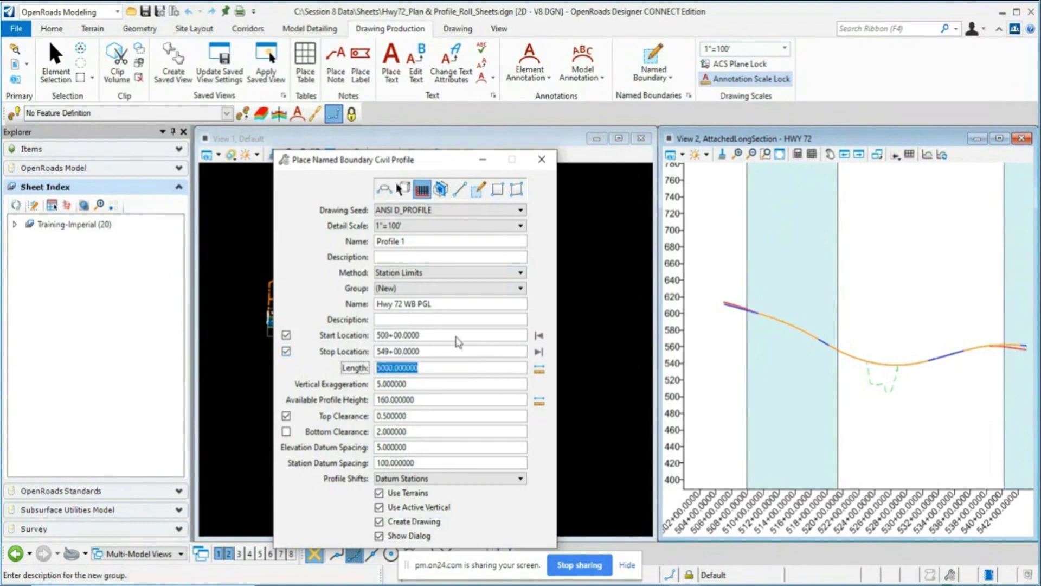
Step: Place the profile named boundary around the HWY 72 profile and accept it to start creating the drawing
click(878, 275)
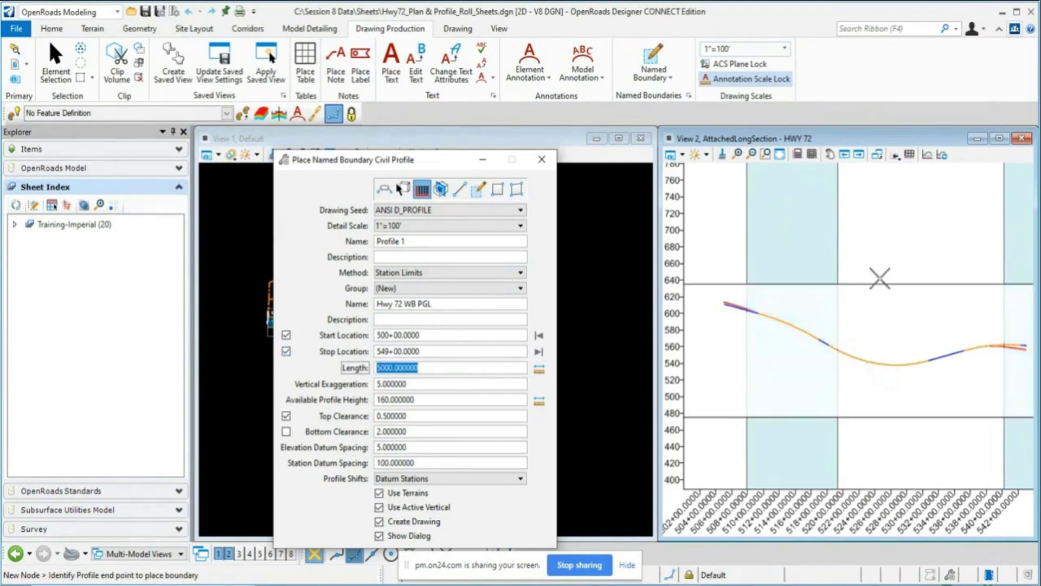
scroll(875, 325, up, 1)
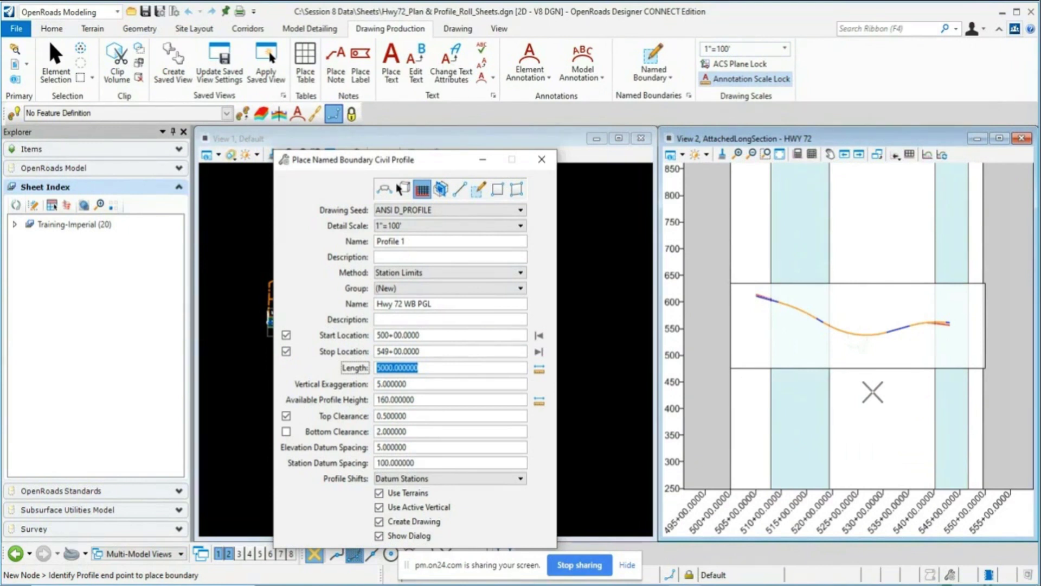
click(873, 391)
click(873, 414)
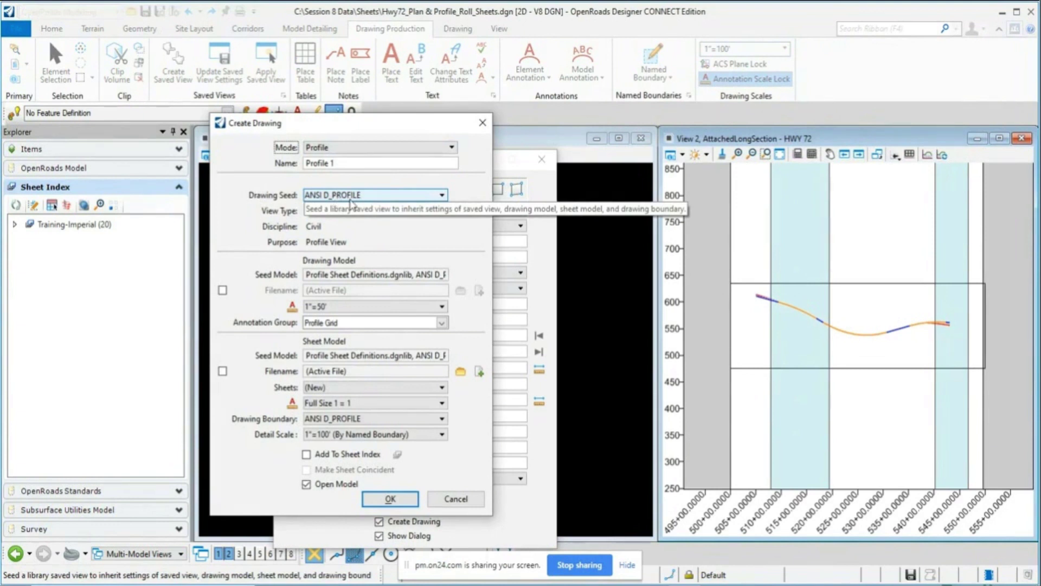
Step: Create the Profile 1 drawing and sheet with the drawing model's annotation scale set to 1"=100'
click(367, 309)
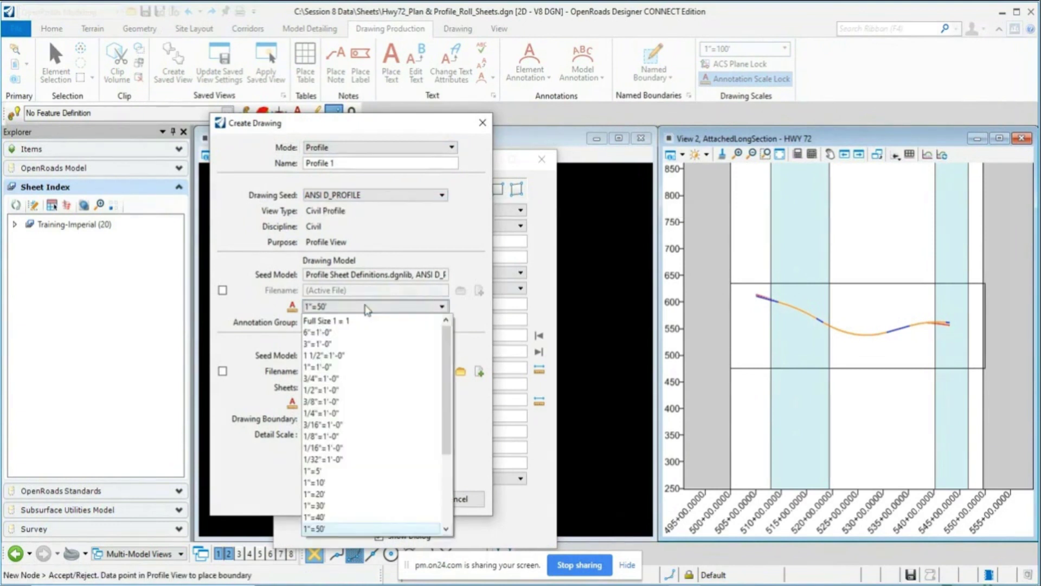
scroll(337, 442, down, 2)
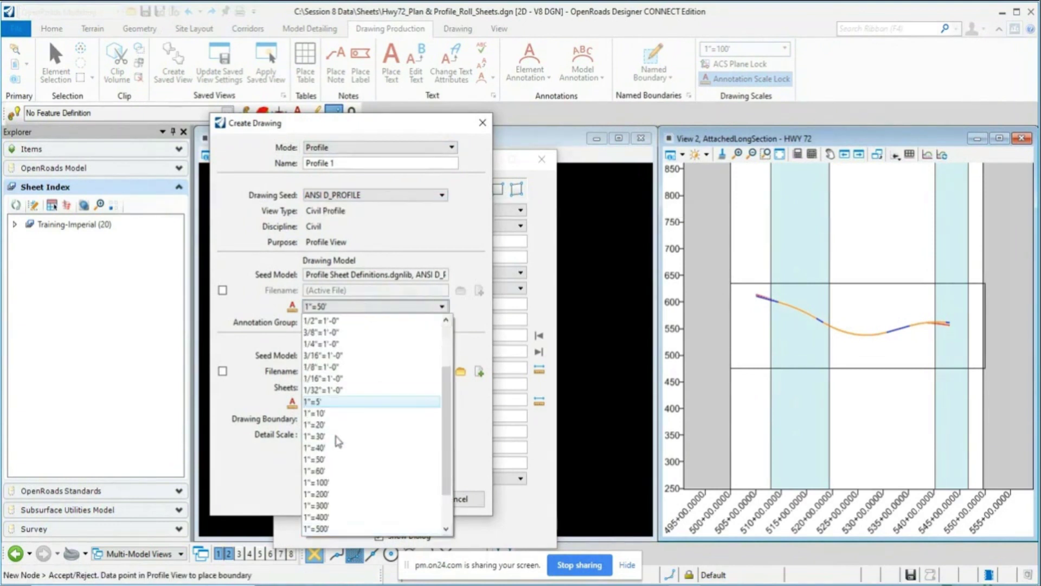
click(336, 483)
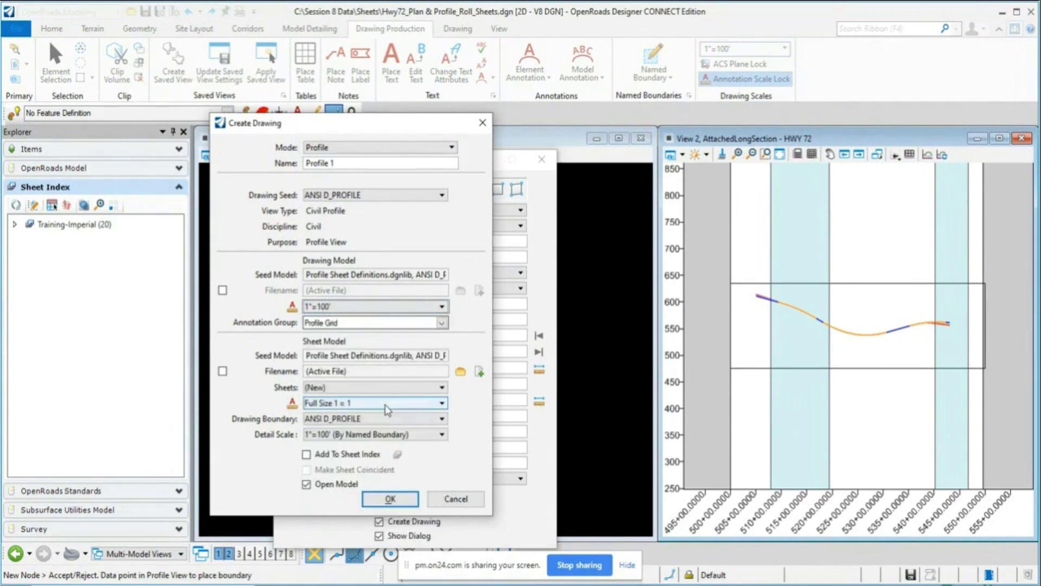
click(387, 502)
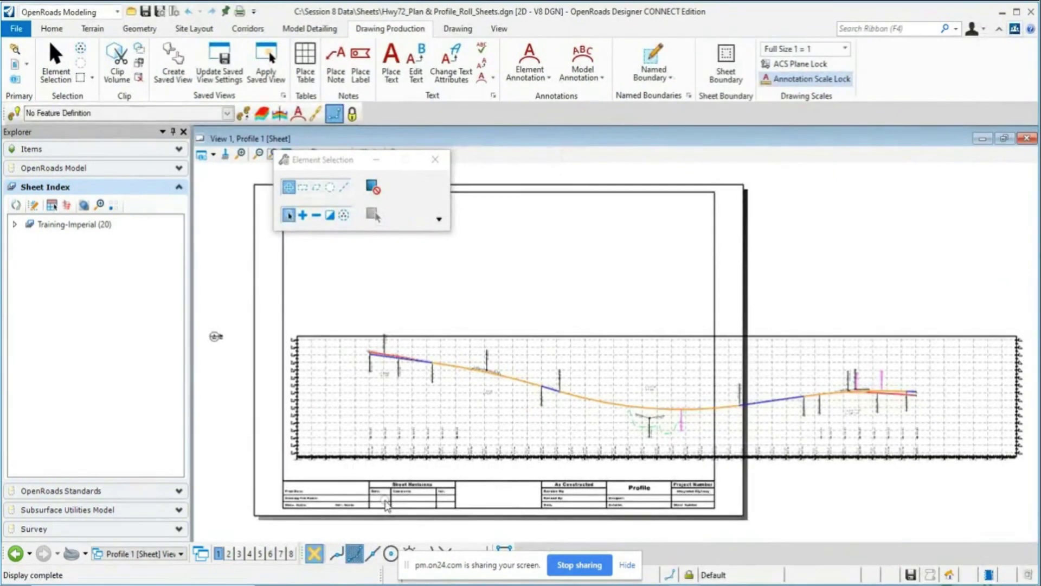
Step: Delete the border cell from the Profile 1 sheet and give its sheet boundary a custom width of 55 inches
click(713, 261)
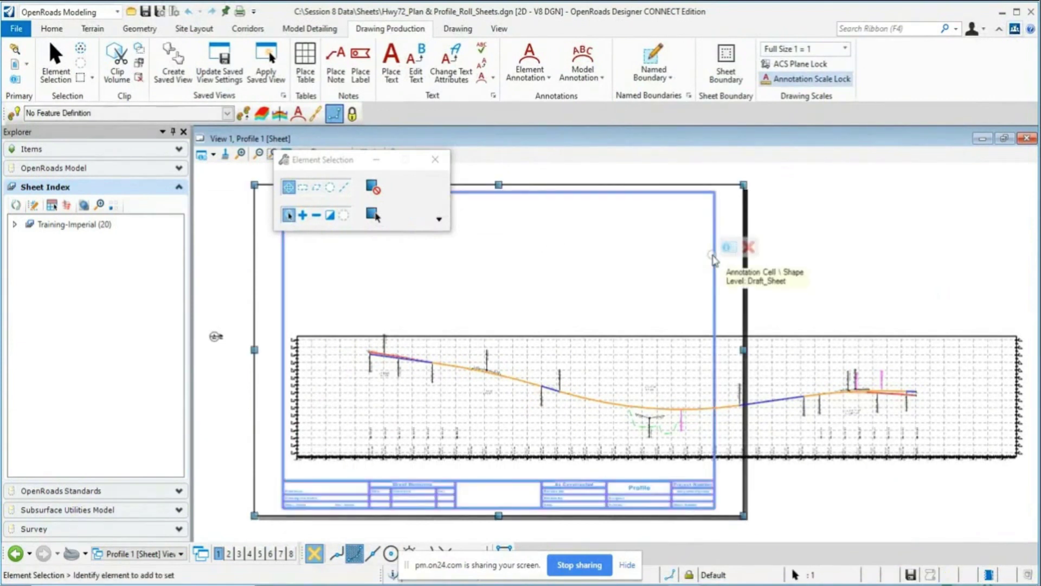
click(748, 248)
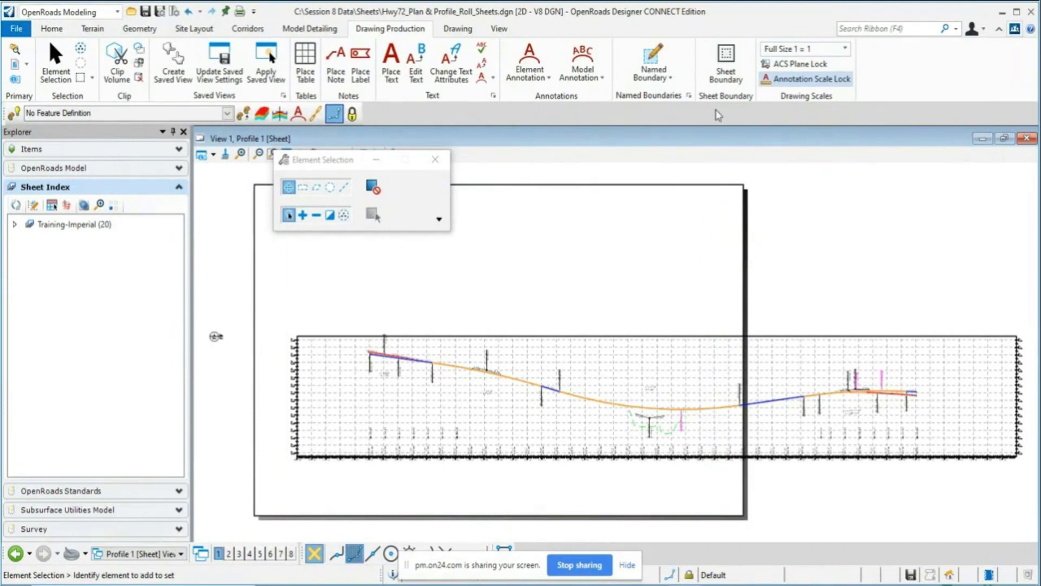
click(741, 80)
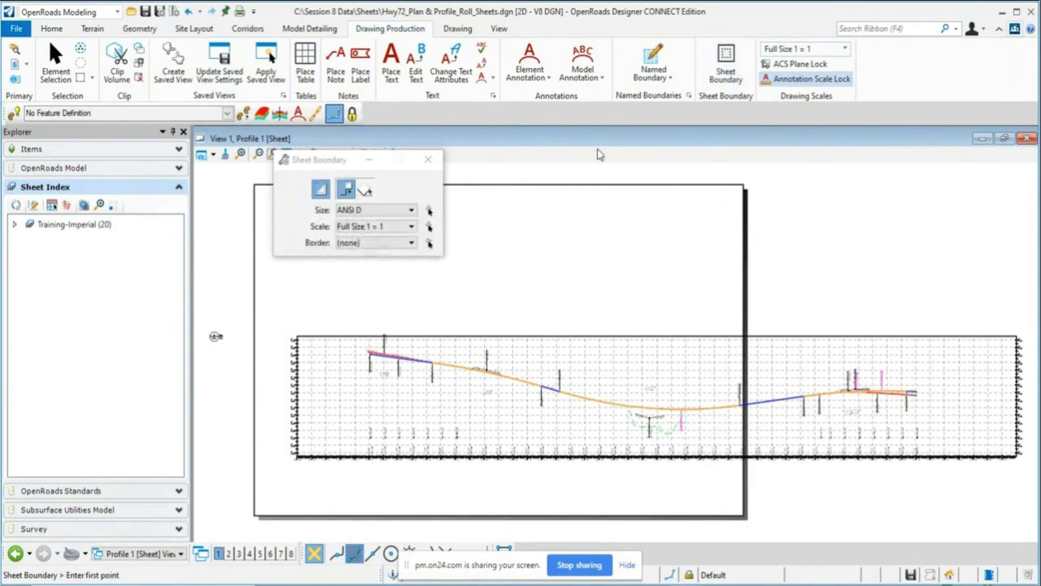
click(407, 210)
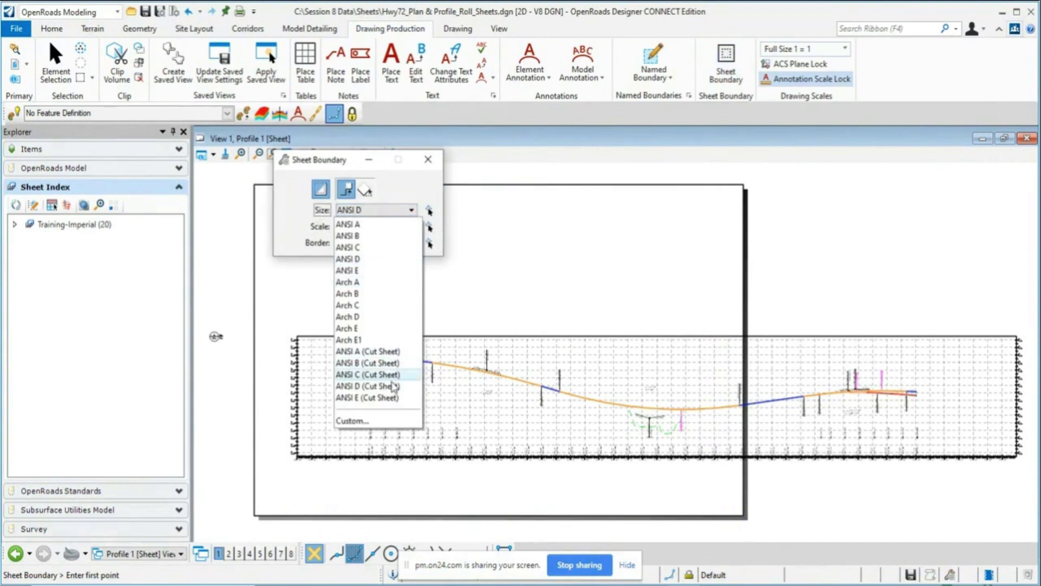
click(387, 423)
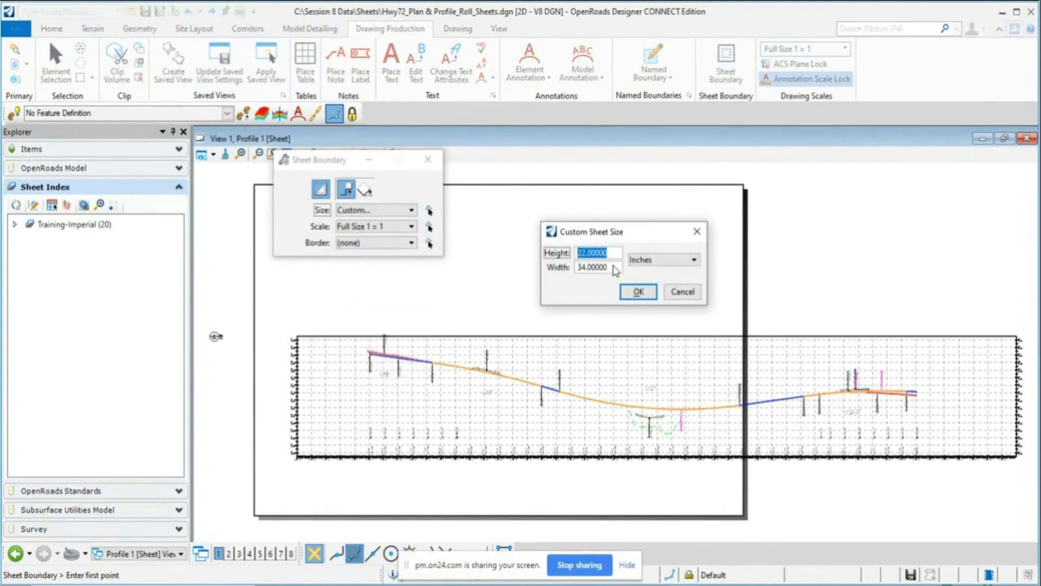
key(Tab)
text(55)
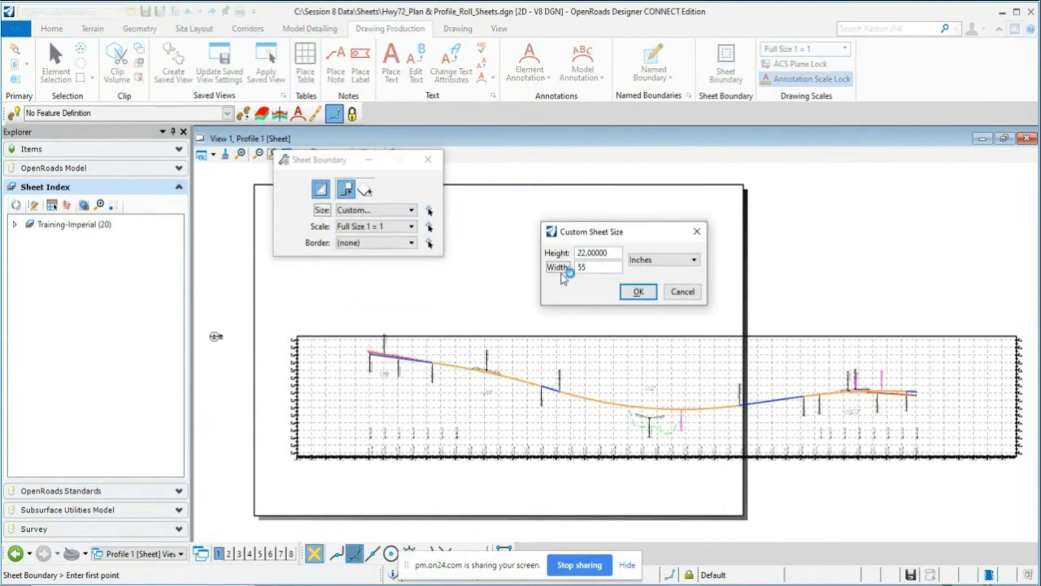
click(644, 293)
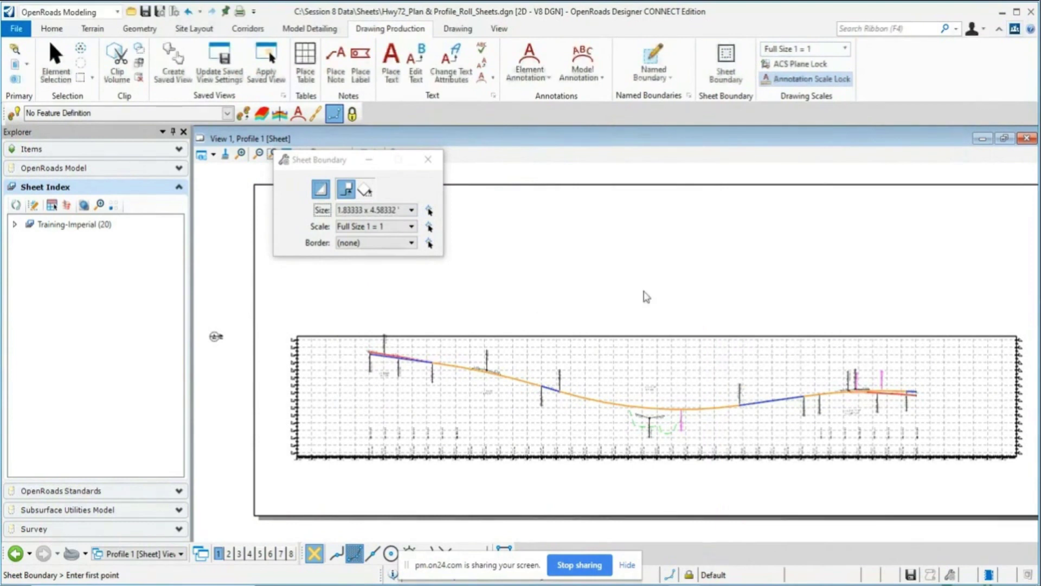
scroll(592, 336, down, 1)
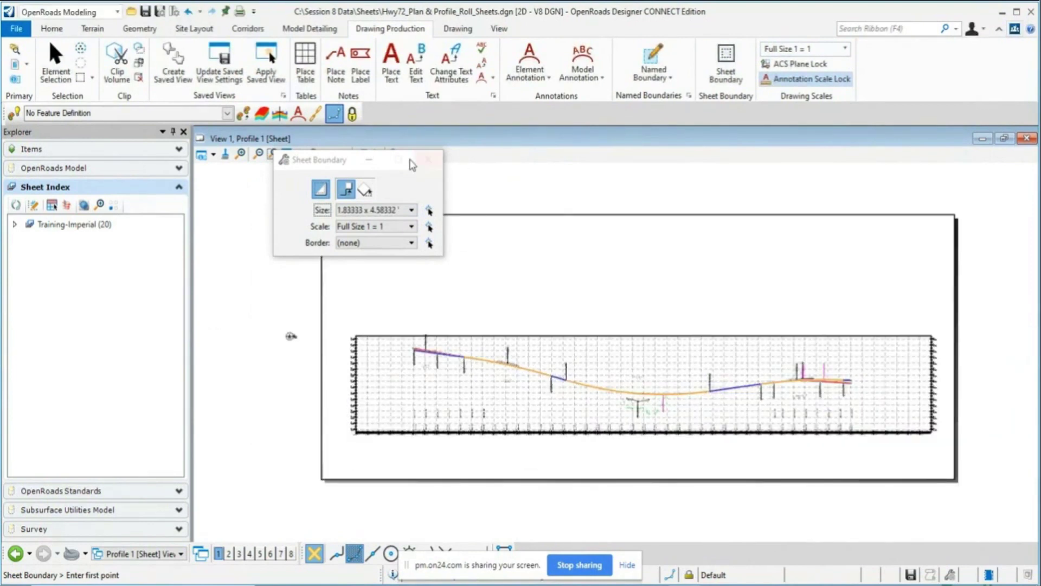
click(428, 160)
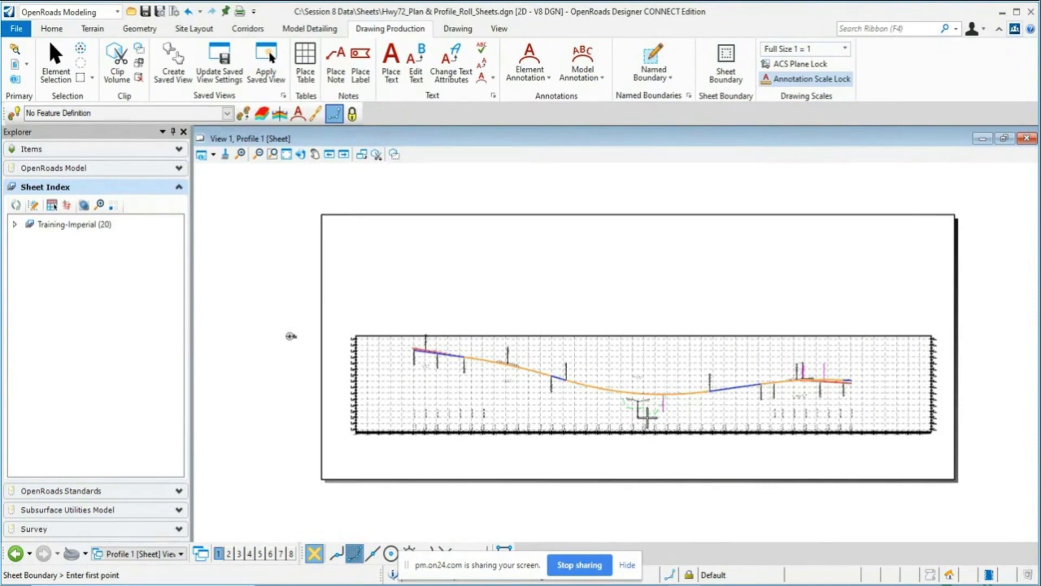
Step: Save the file settings, then open Hwy72_Design_Model.dgn from the Design Model folder of Session 8 Data
click(160, 12)
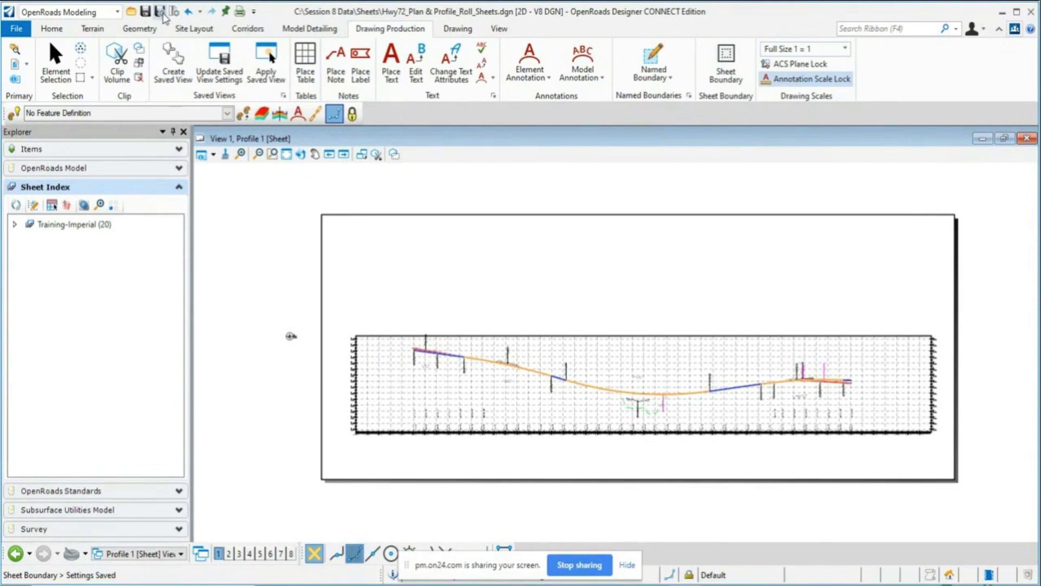
click(130, 11)
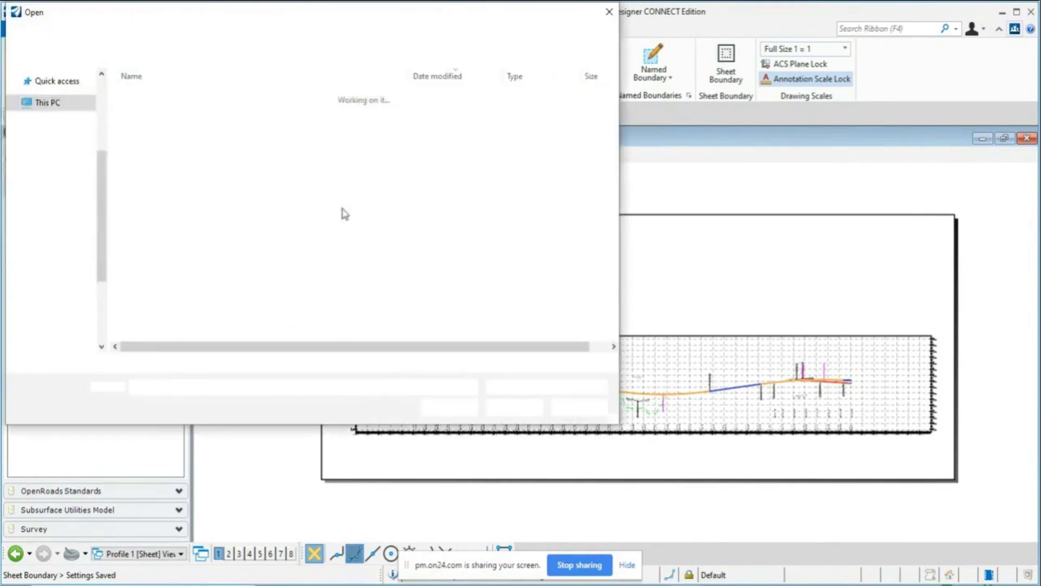
click(67, 36)
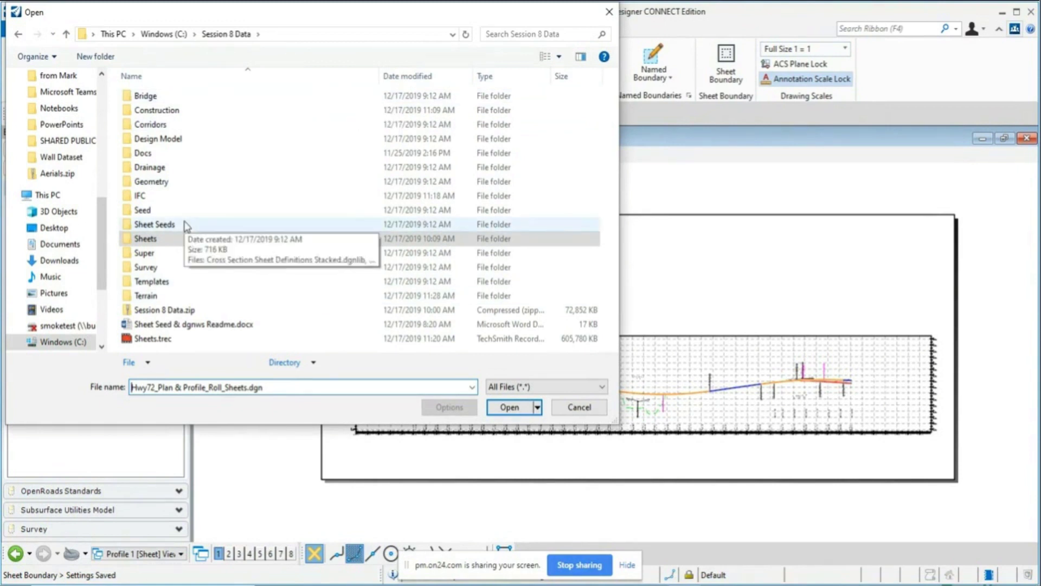
double_click(183, 144)
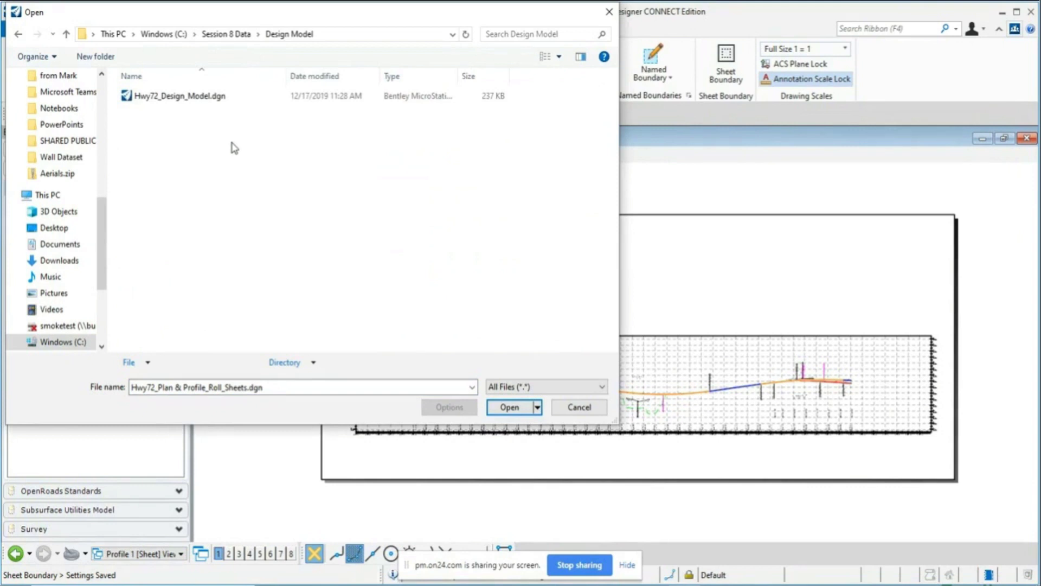
click(206, 96)
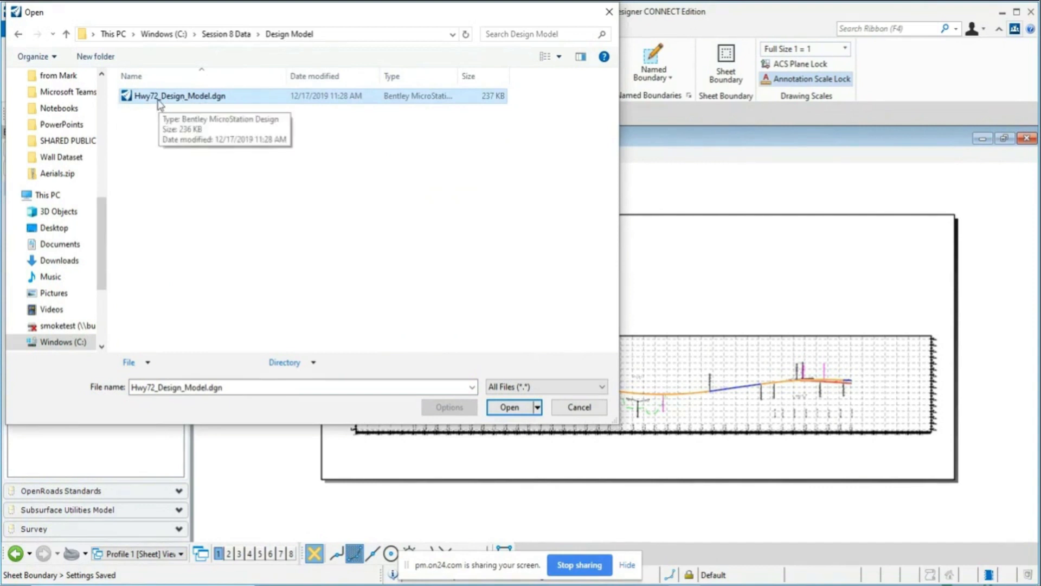
click(68, 37)
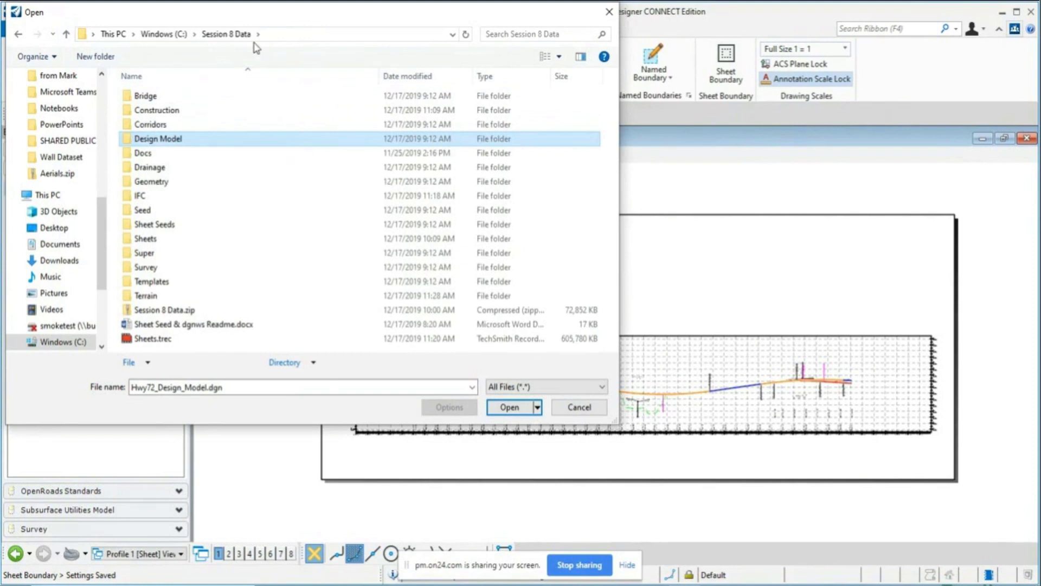
double_click(166, 142)
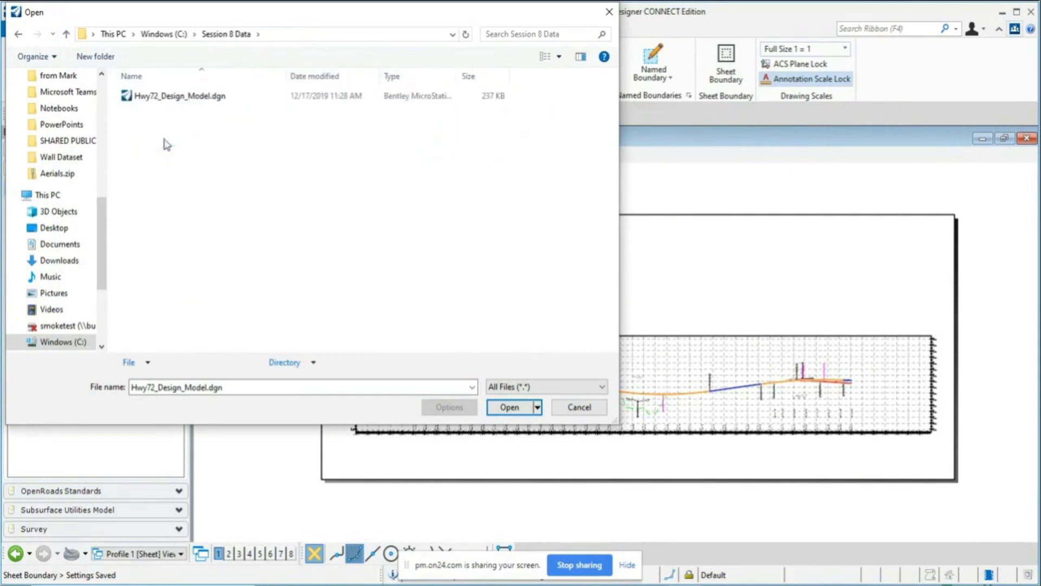
click(163, 97)
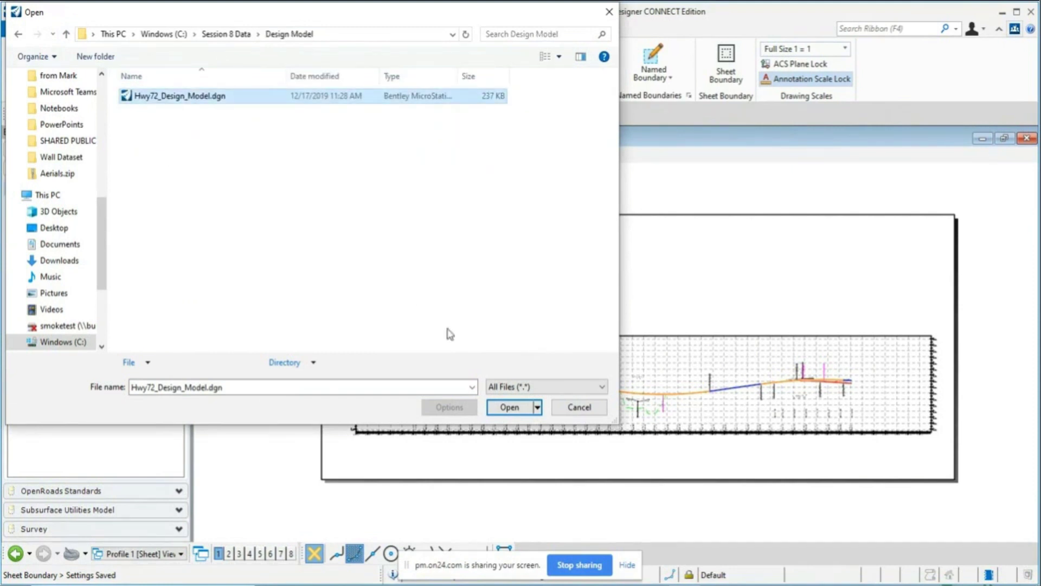
click(510, 407)
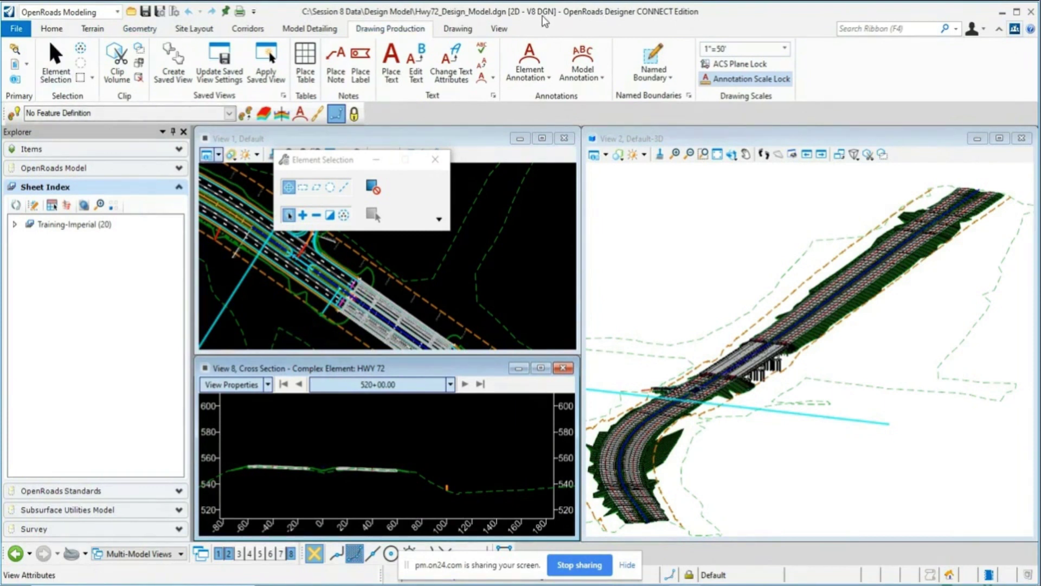
Step: Review the list of reference files attached to the Default-3D model, then close it
click(696, 311)
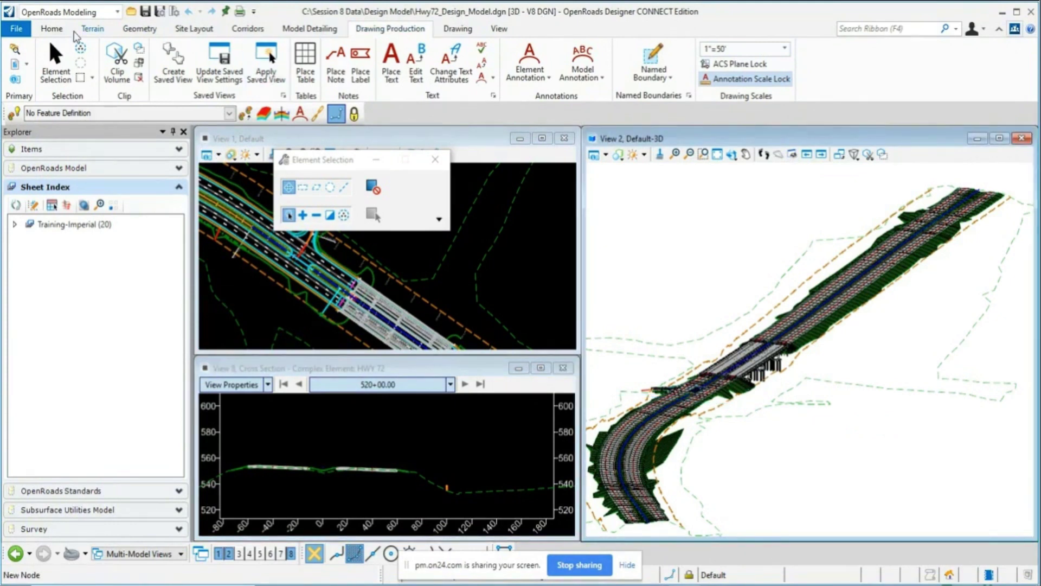
click(54, 31)
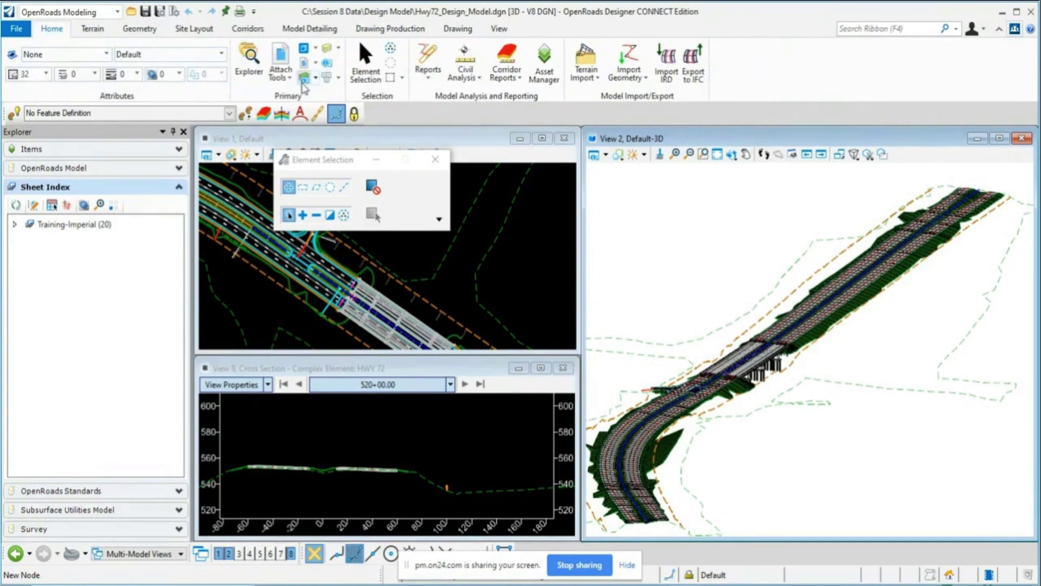
click(281, 69)
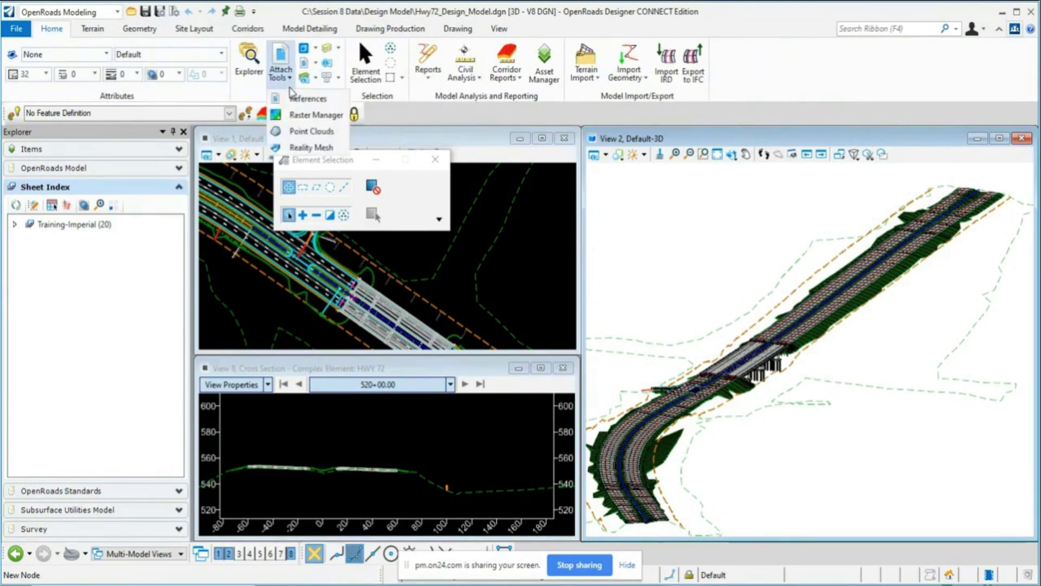
click(299, 101)
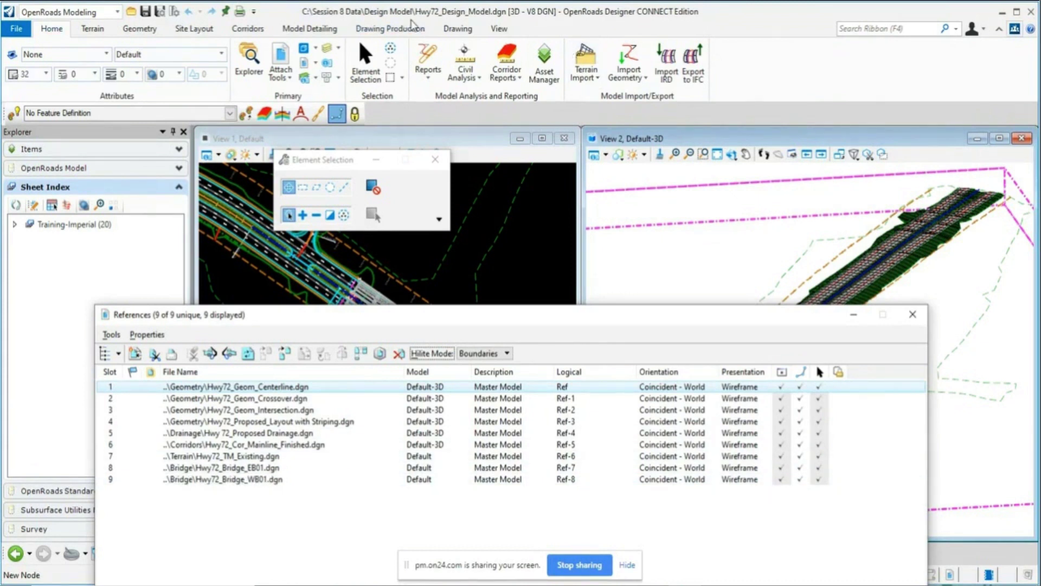
click(913, 314)
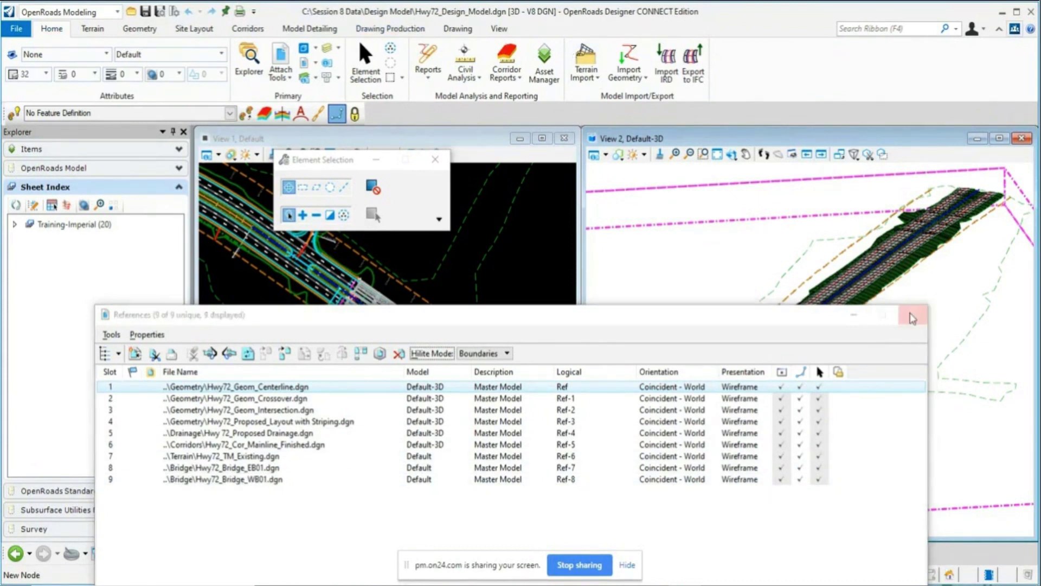
Step: Examine the Hwy72 3D design model as a whole and up close at the median crossover near the bridge
click(543, 278)
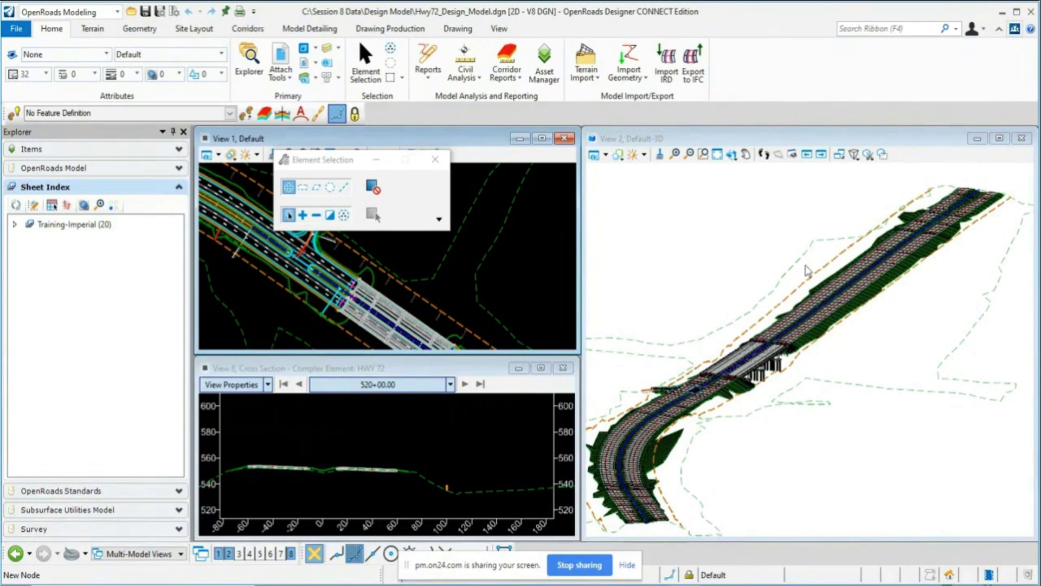
scroll(650, 355, down, 2)
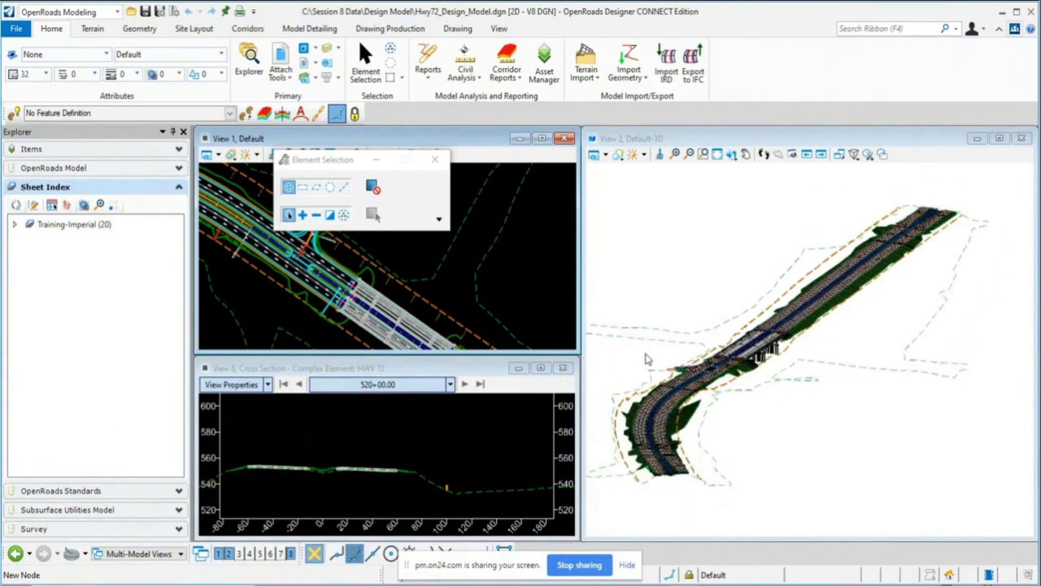
click(662, 274)
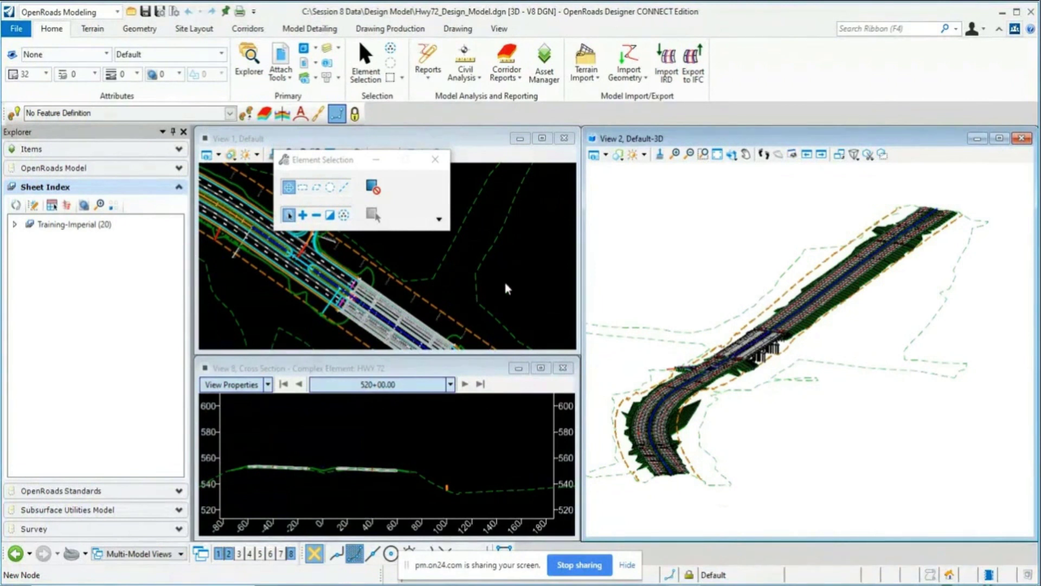
click(527, 267)
click(517, 271)
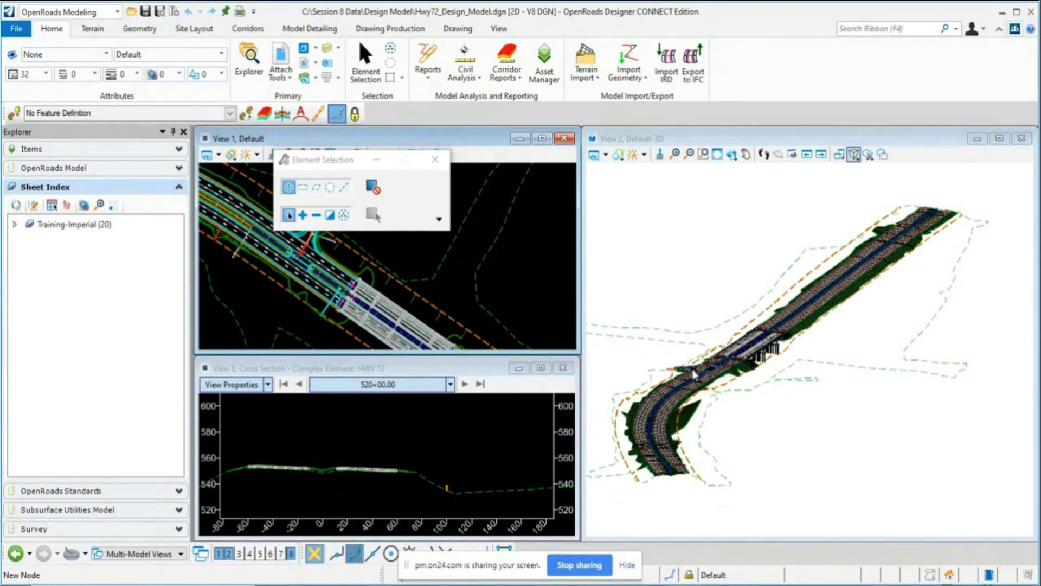
scroll(694, 374, up, 5)
scroll(694, 374, up, 4)
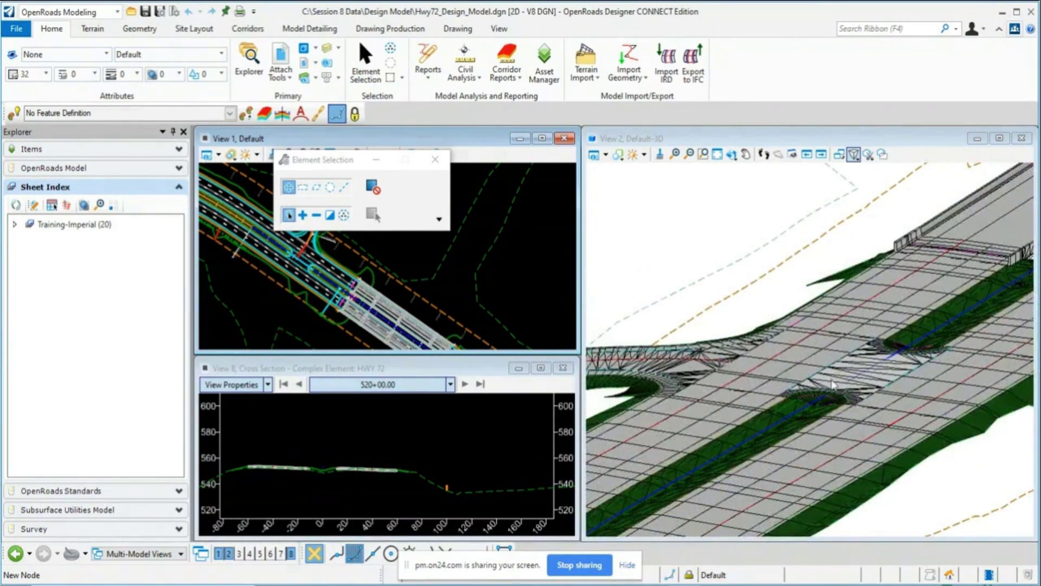
scroll(832, 384, down, 8)
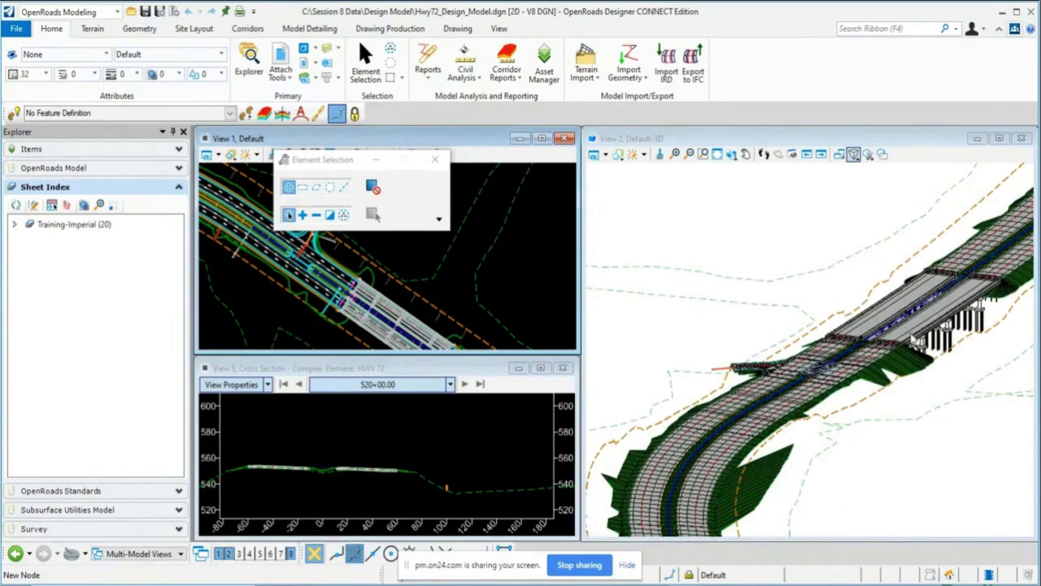
Step: Open Hwy72_TM_Mainline_Back.dgn from the Terrain folder of Session 8 Data
scroll(913, 340, down, 5)
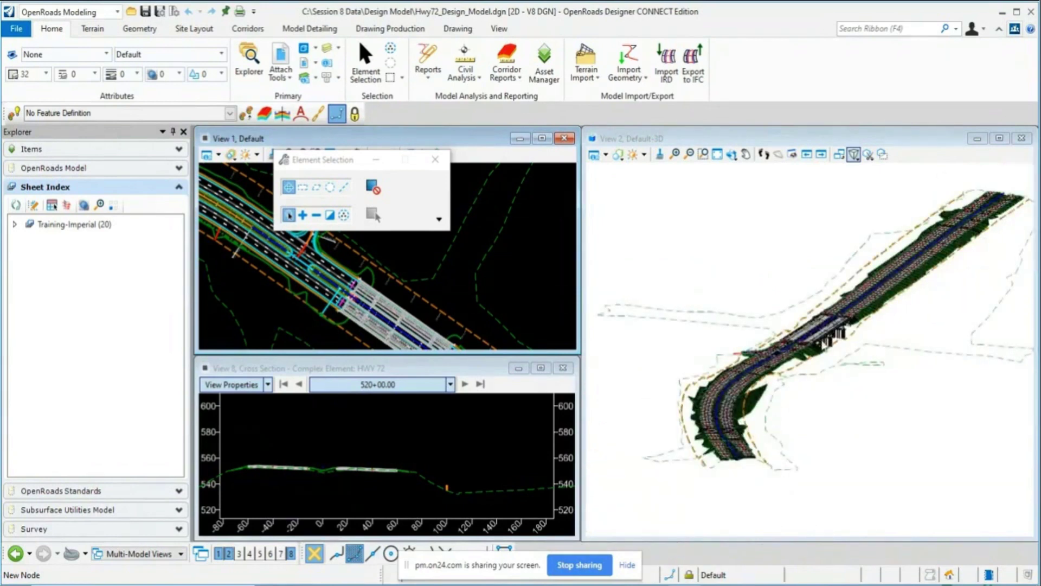
shift+middle_drag(830, 336, 914, 322)
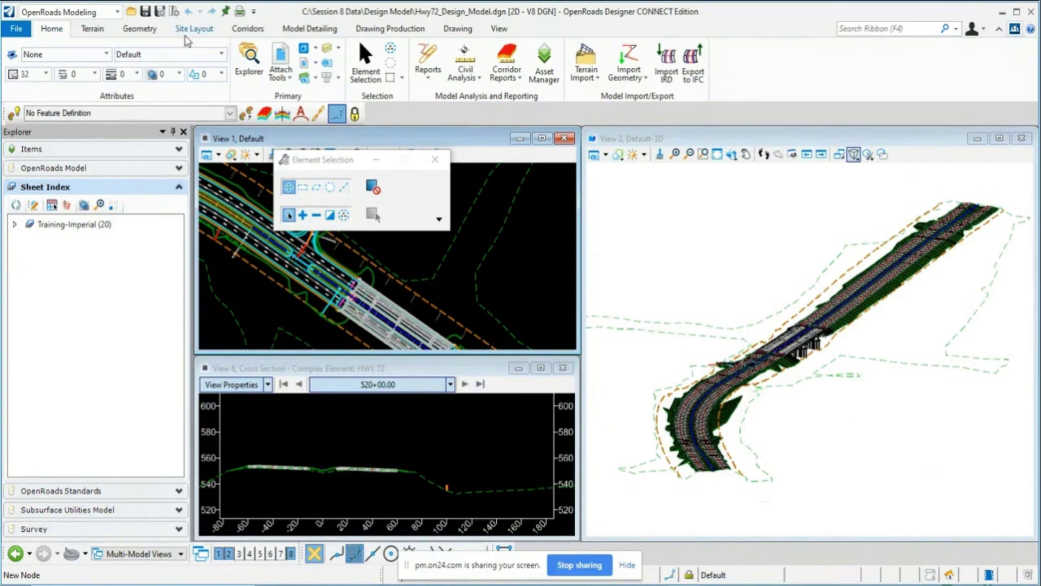
click(132, 13)
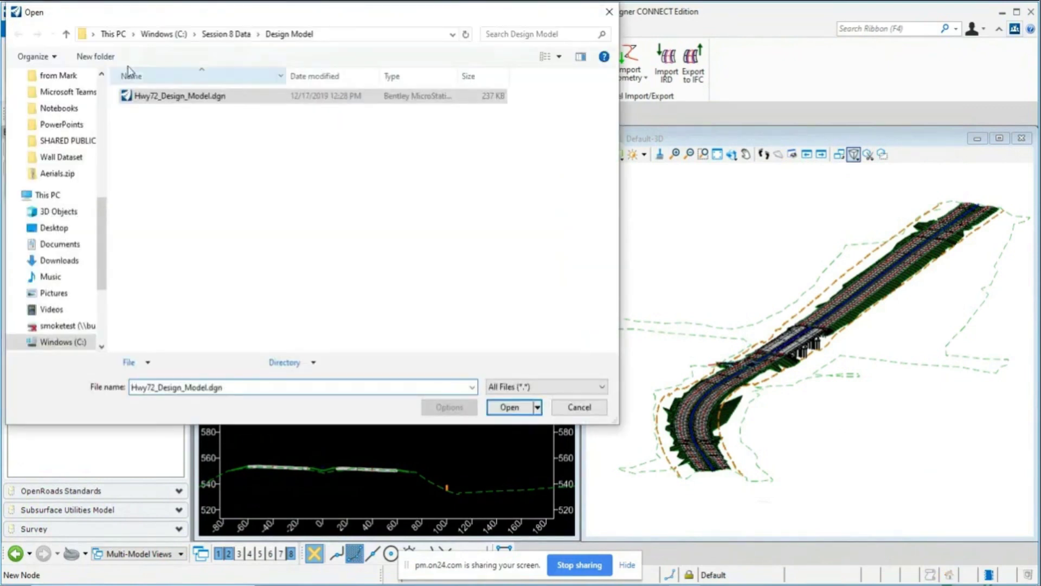
click(68, 35)
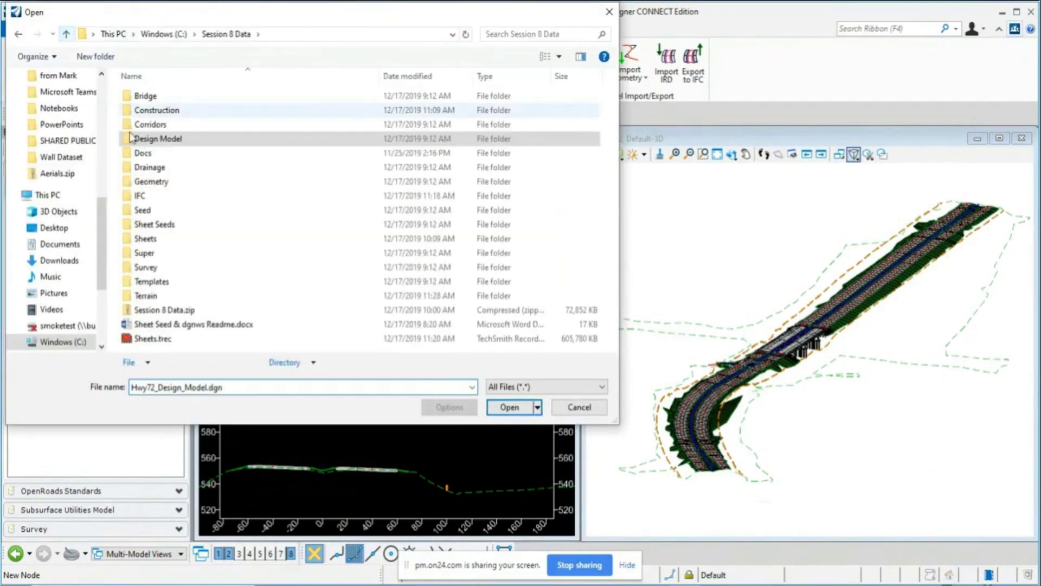
double_click(149, 297)
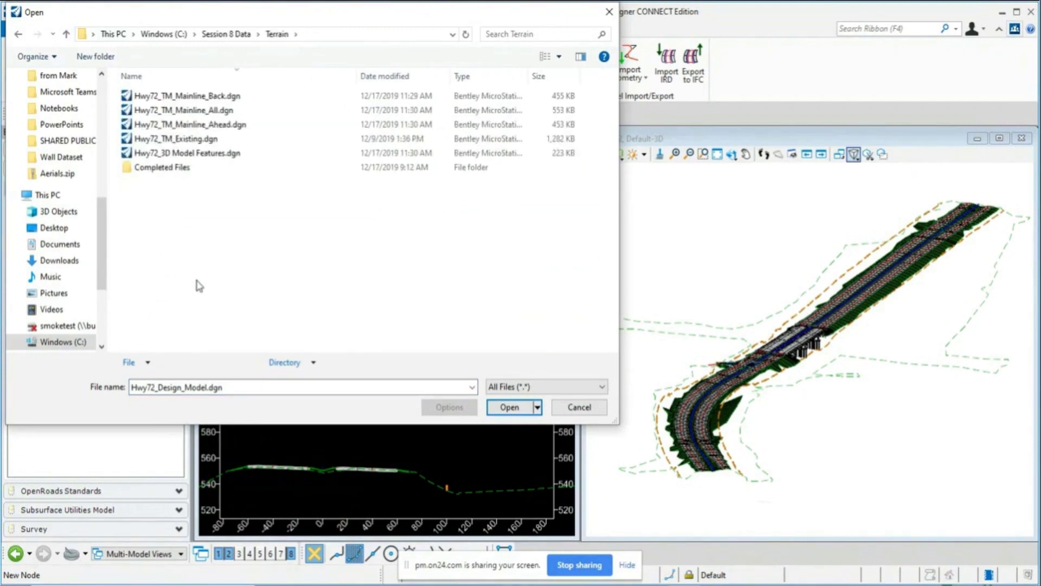
click(227, 99)
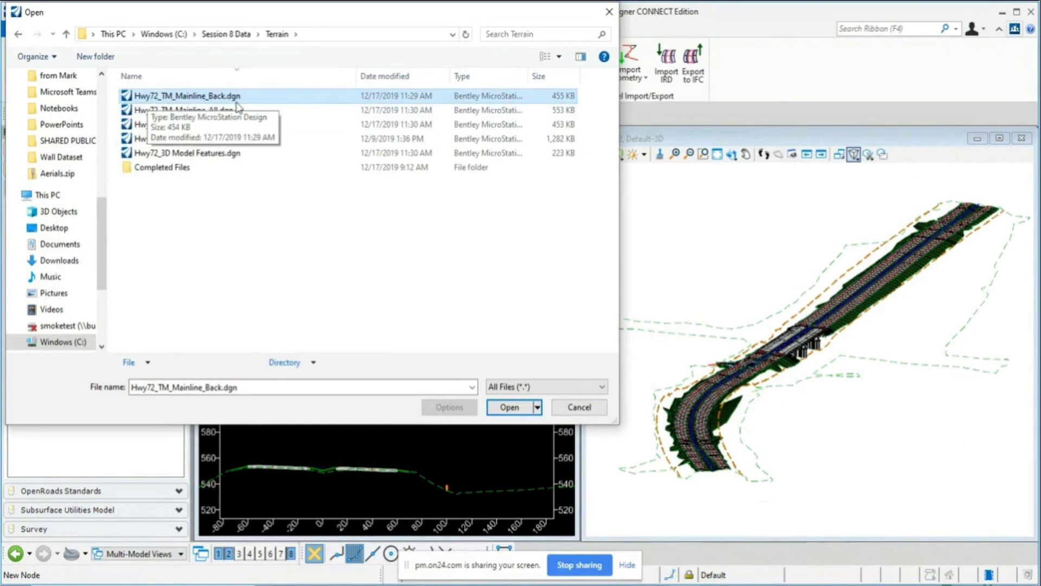
click(513, 411)
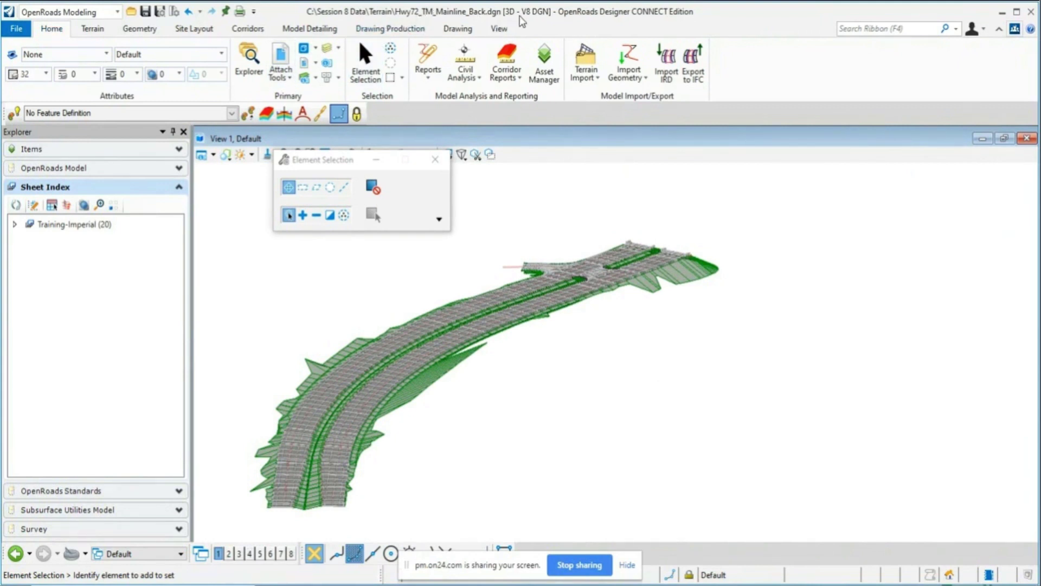
Step: Review the reference files attached to the mainline back terrain file, including the corridor, crossover and intersection geometry
click(291, 90)
click(304, 101)
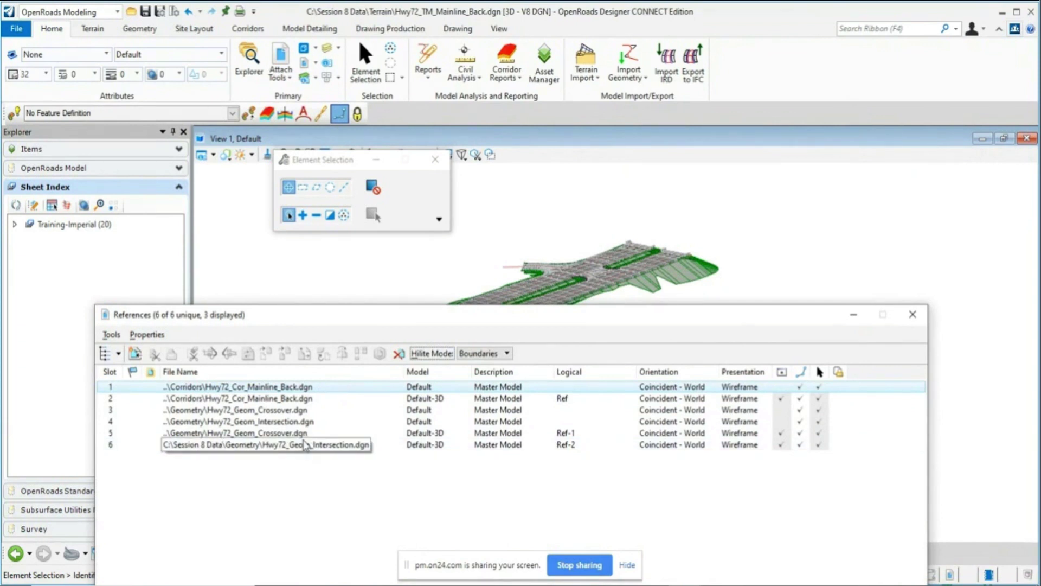
click(913, 316)
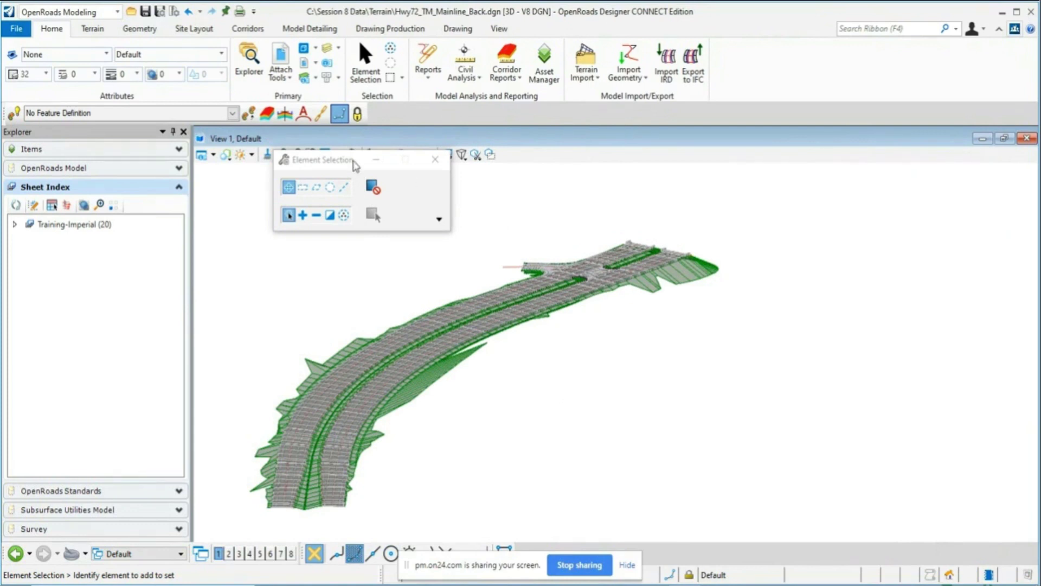
drag(339, 168, 265, 184)
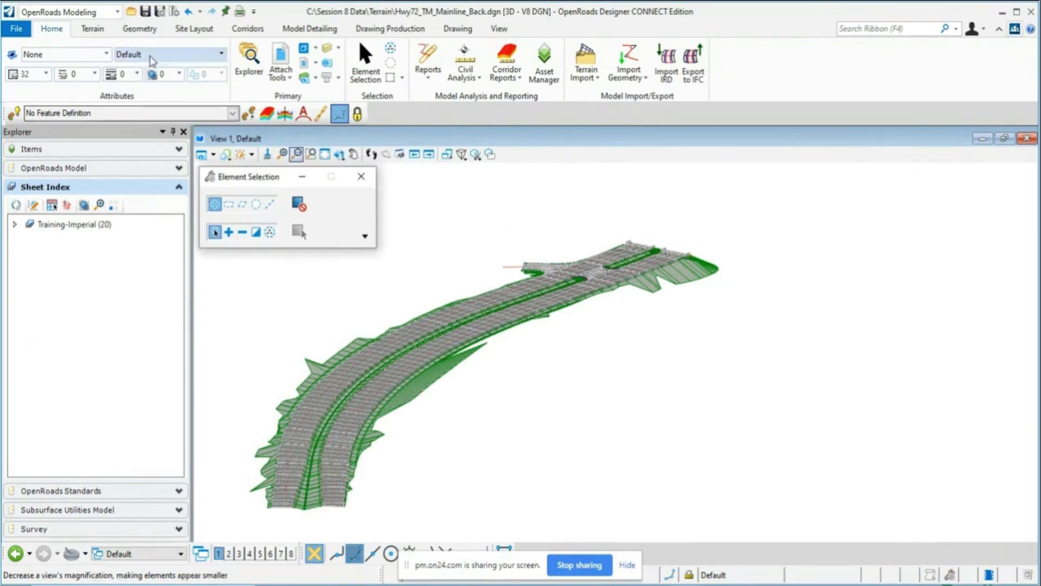
Step: Check which models the mainline back terrain file contains
click(98, 33)
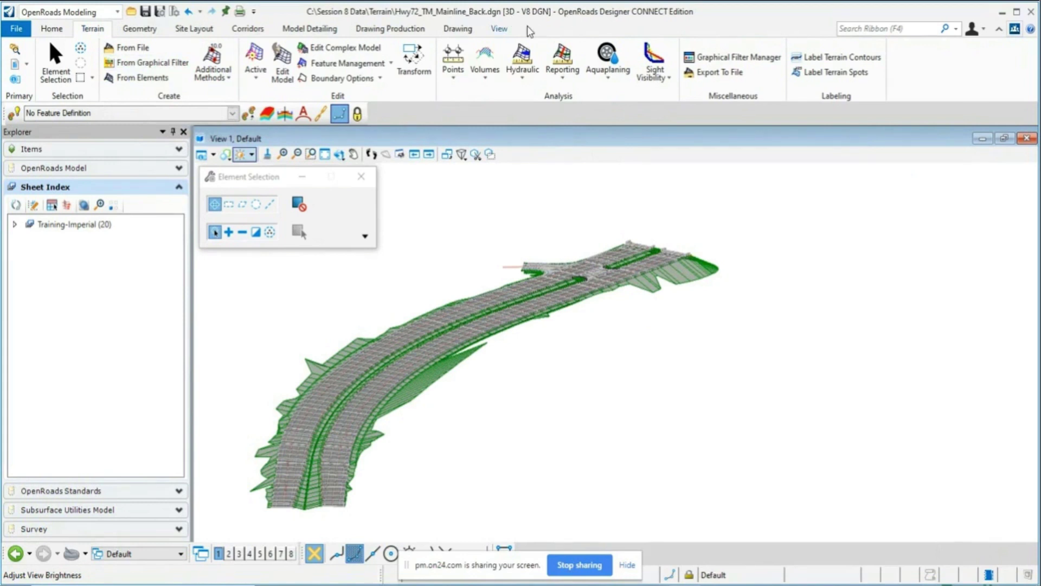
click(61, 31)
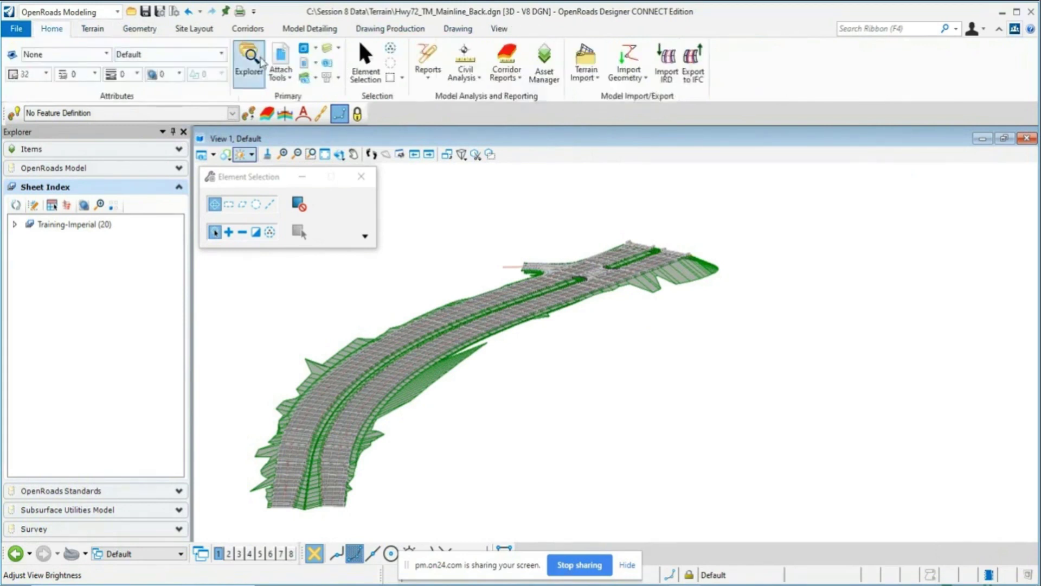
click(305, 63)
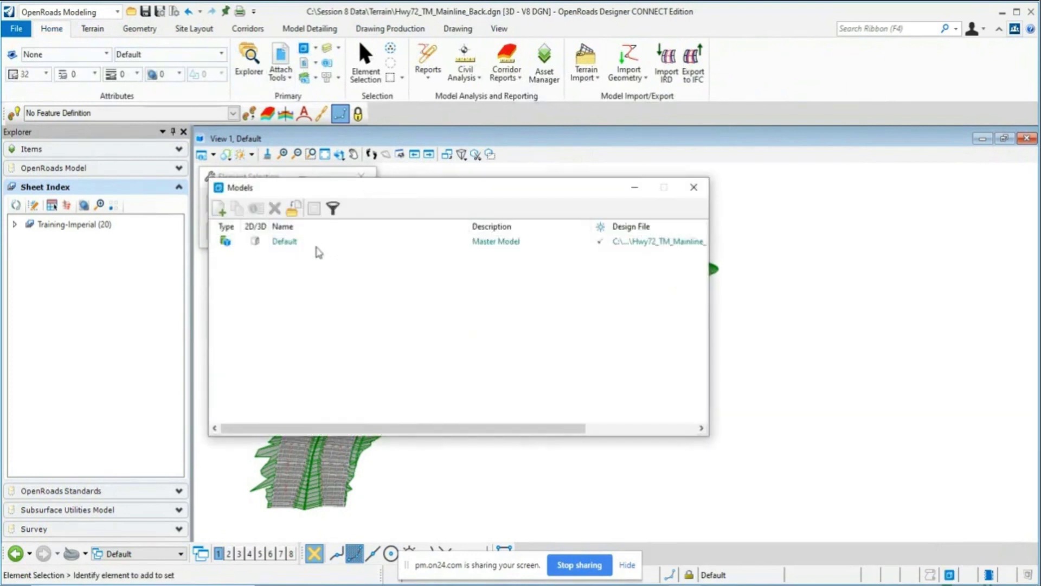
click(694, 188)
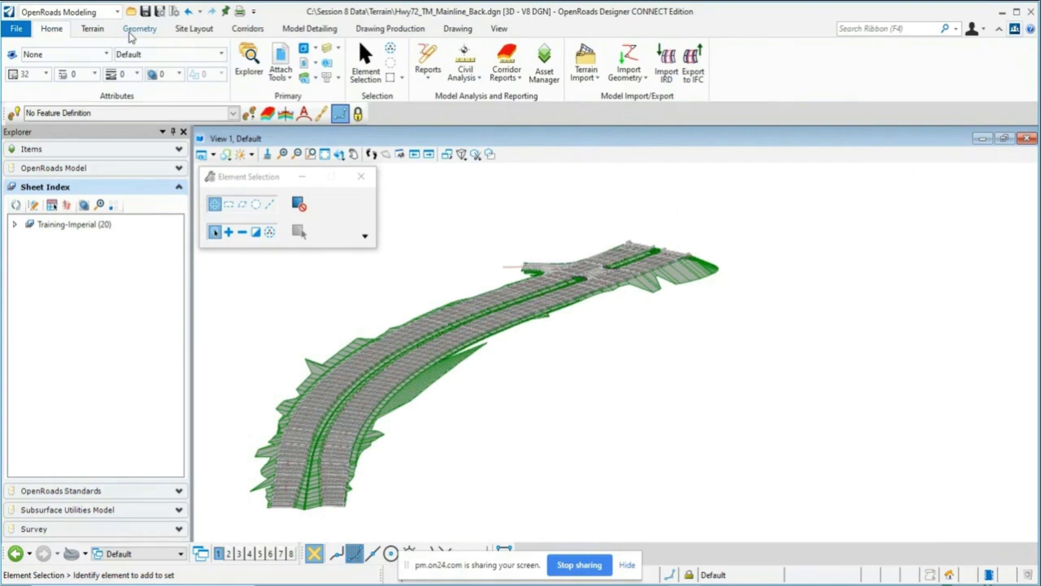
Step: Start creating a terrain model from graphical filters, using the Proposed Finished Grade filter group of the active DGN
click(96, 32)
click(145, 64)
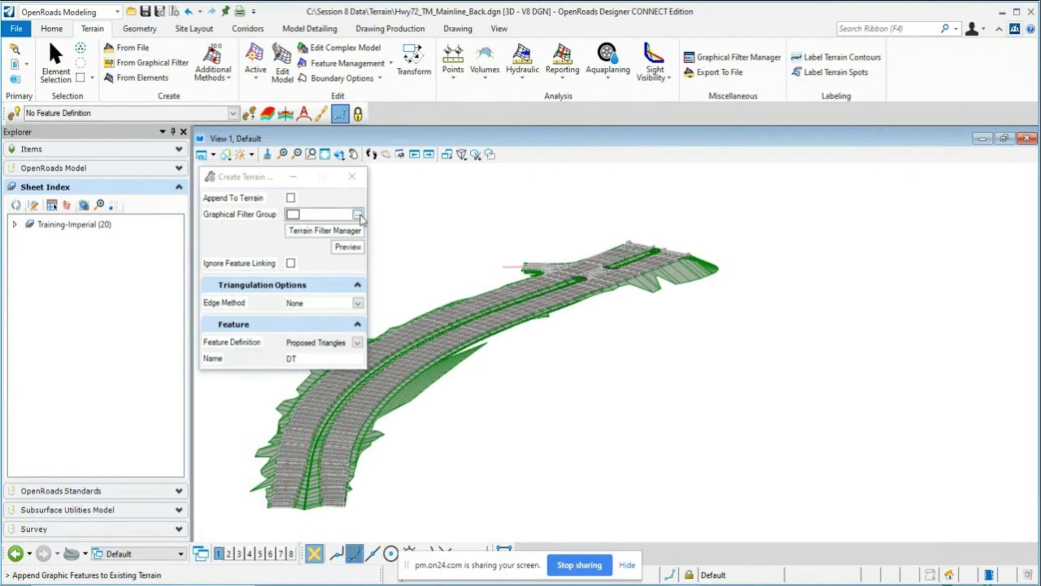
click(358, 216)
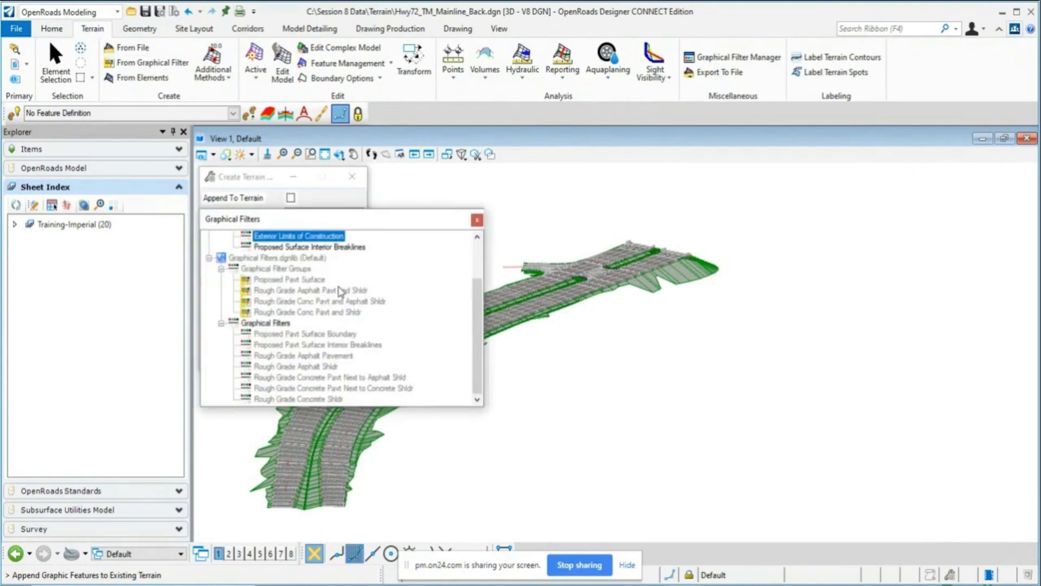
scroll(310, 320, up, 2)
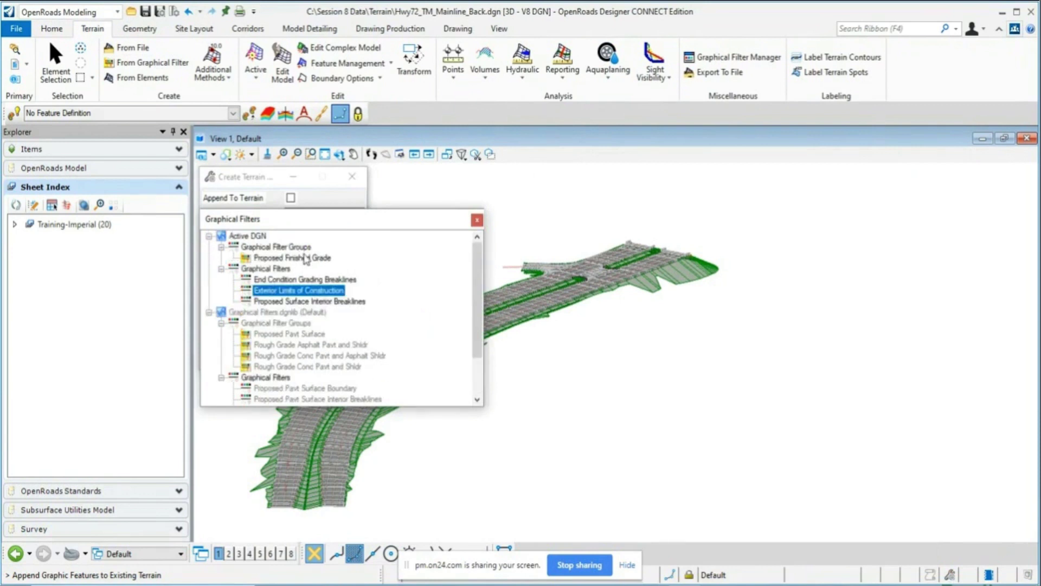
scroll(320, 332, down, 2)
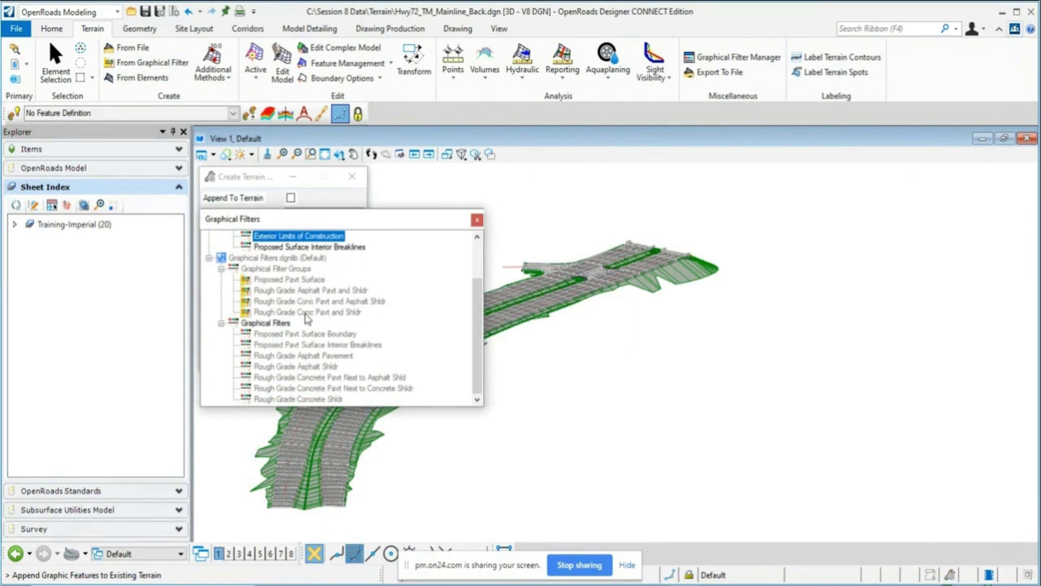
scroll(307, 318, up, 2)
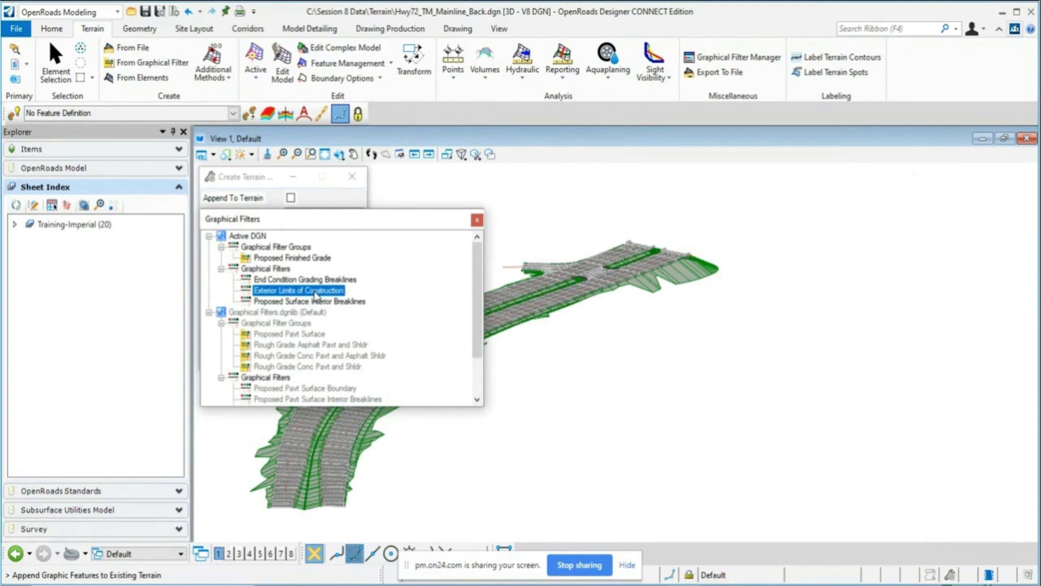
double_click(313, 259)
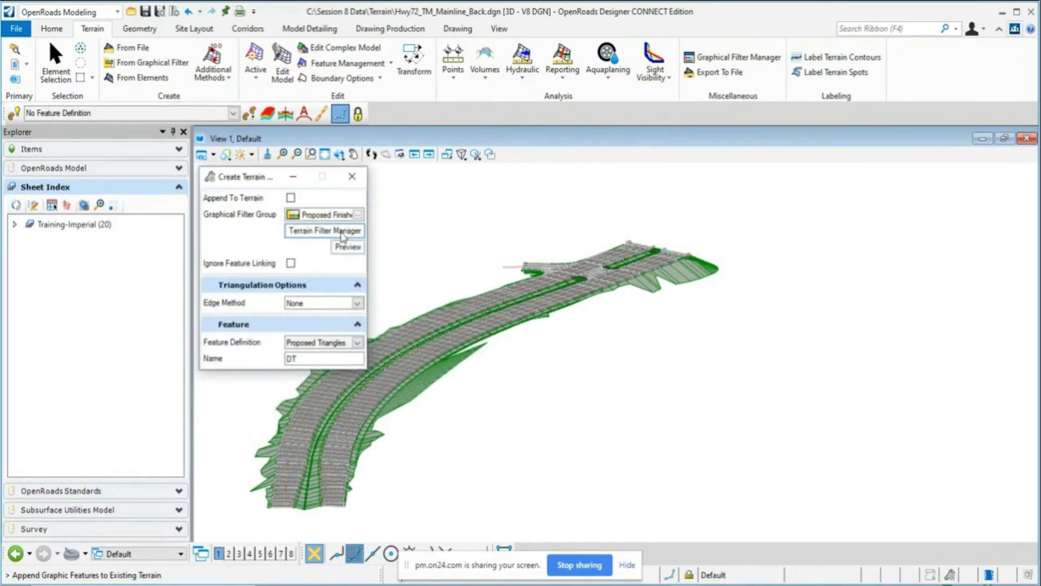
Step: Inspect the Proposed Finished Grade filter group and its Proposed Surface Interior Breaklines filter in the Terrain Filter Manager
click(342, 231)
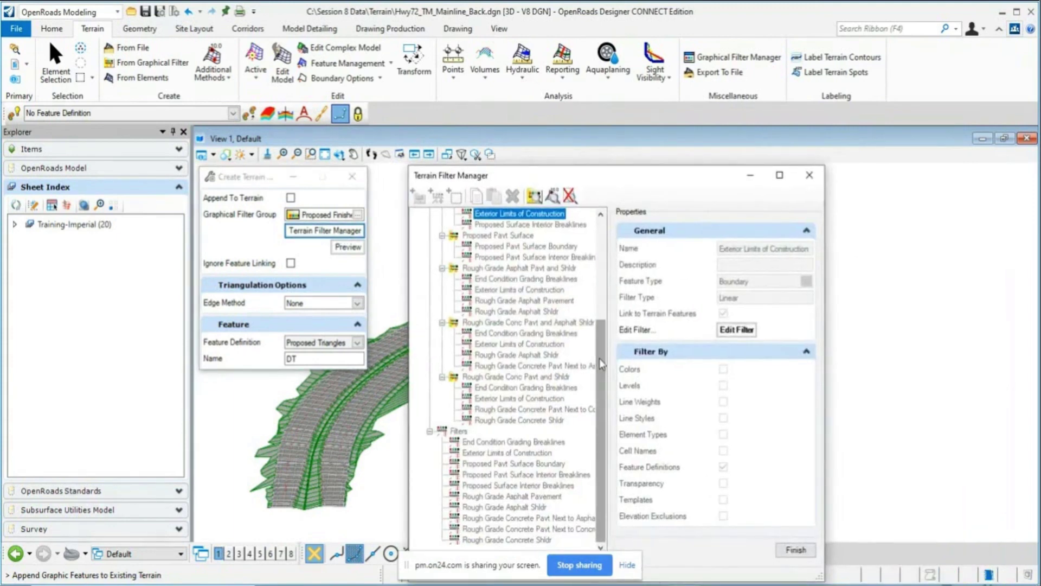
drag(601, 364, 601, 258)
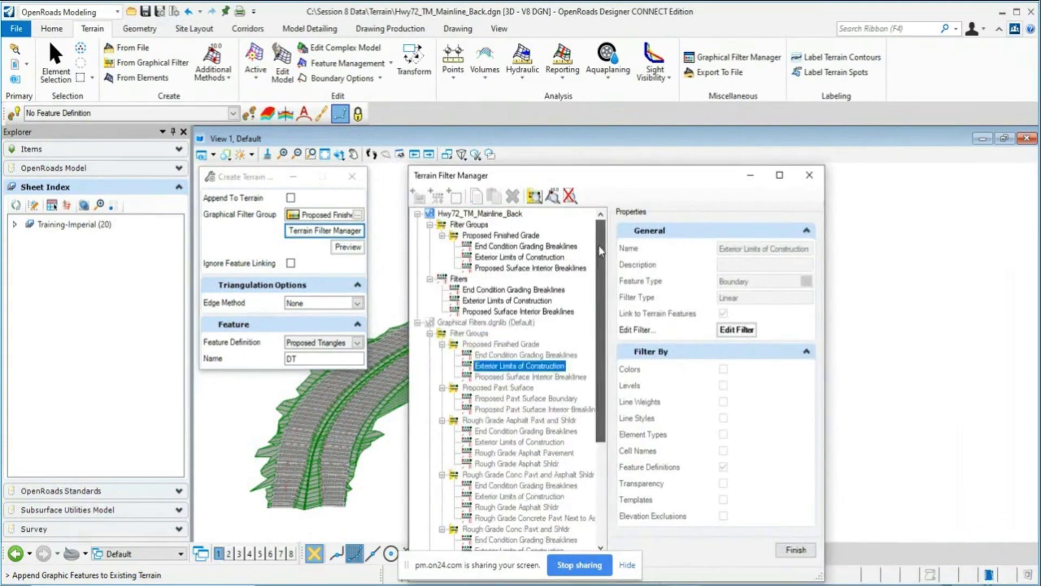
click(515, 247)
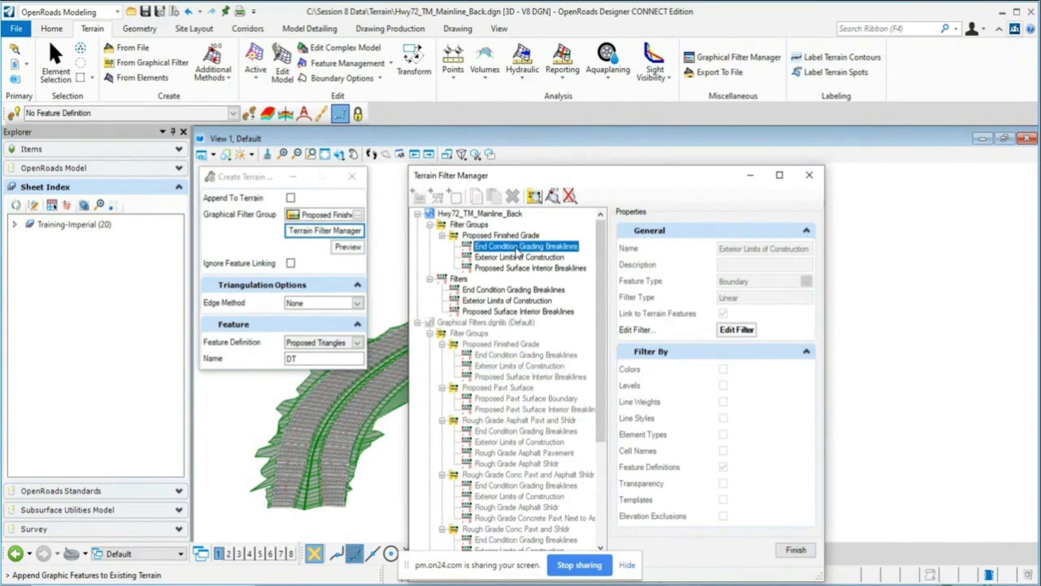
click(518, 268)
click(519, 237)
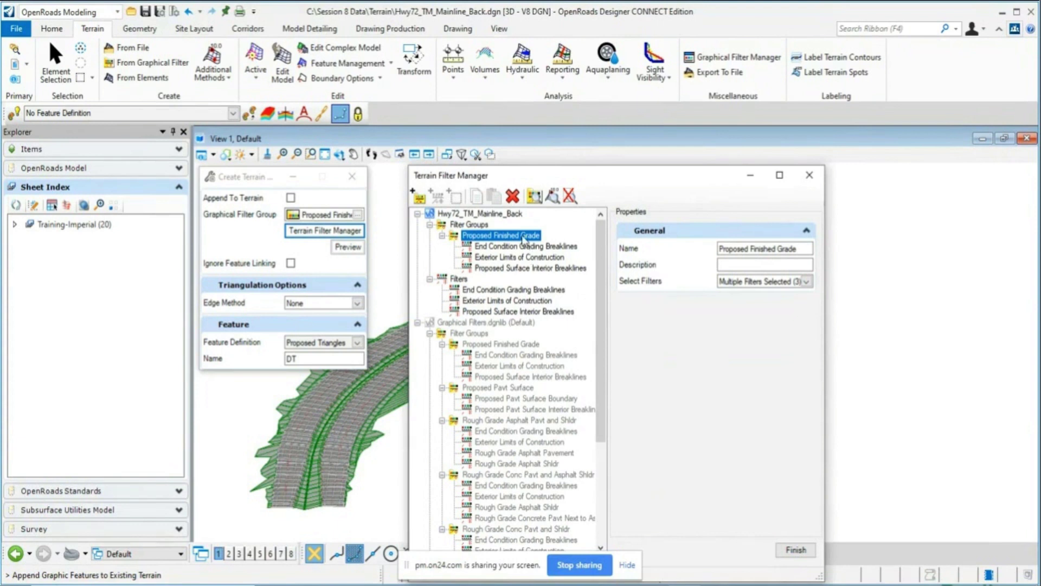
click(530, 268)
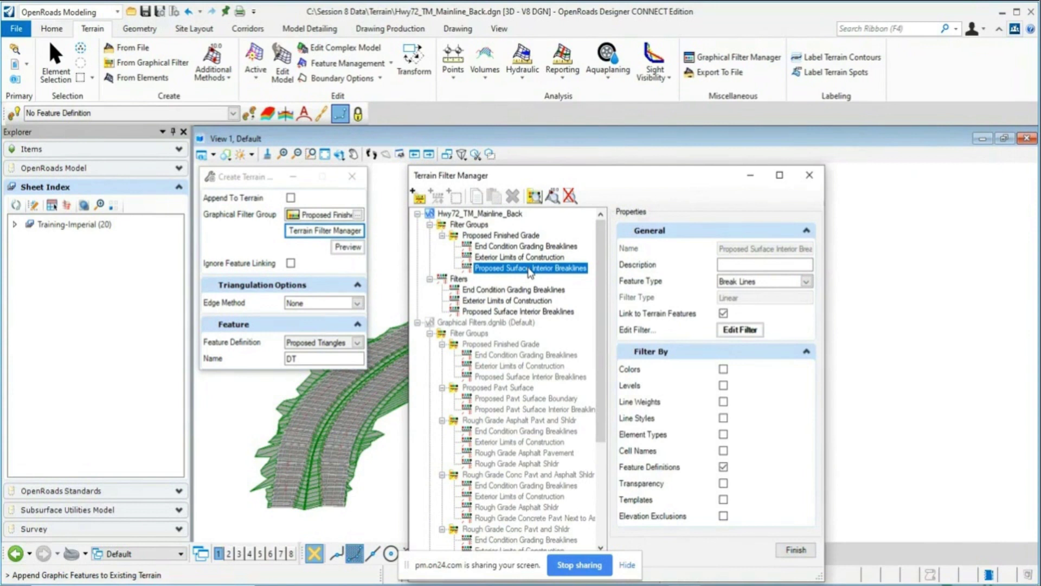
Step: Examine the civil features selected in the Proposed Surface Interior Breaklines filter, leaving the filter and its manager without changes
click(740, 332)
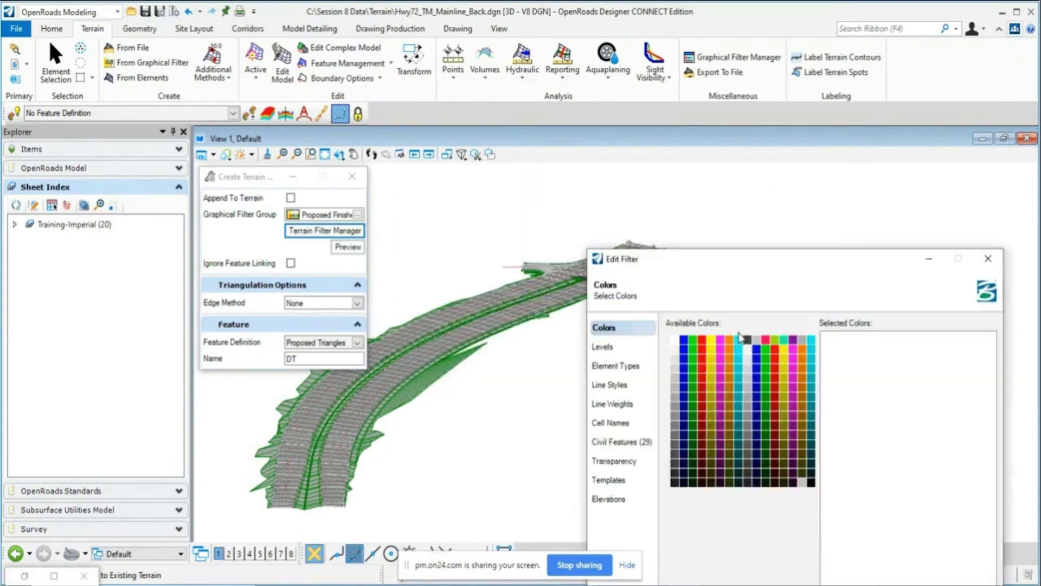
drag(785, 261, 643, 146)
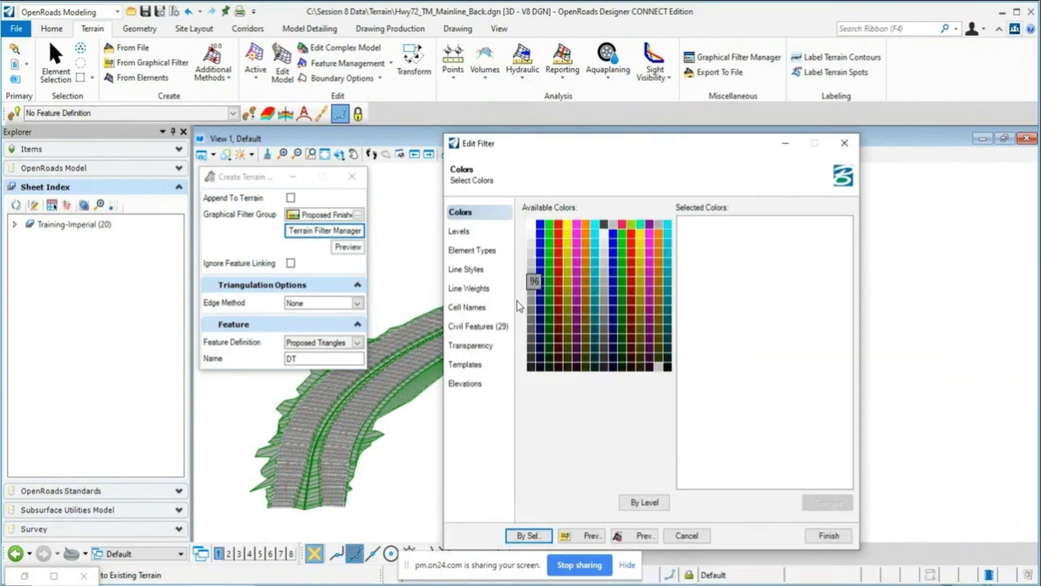
click(482, 328)
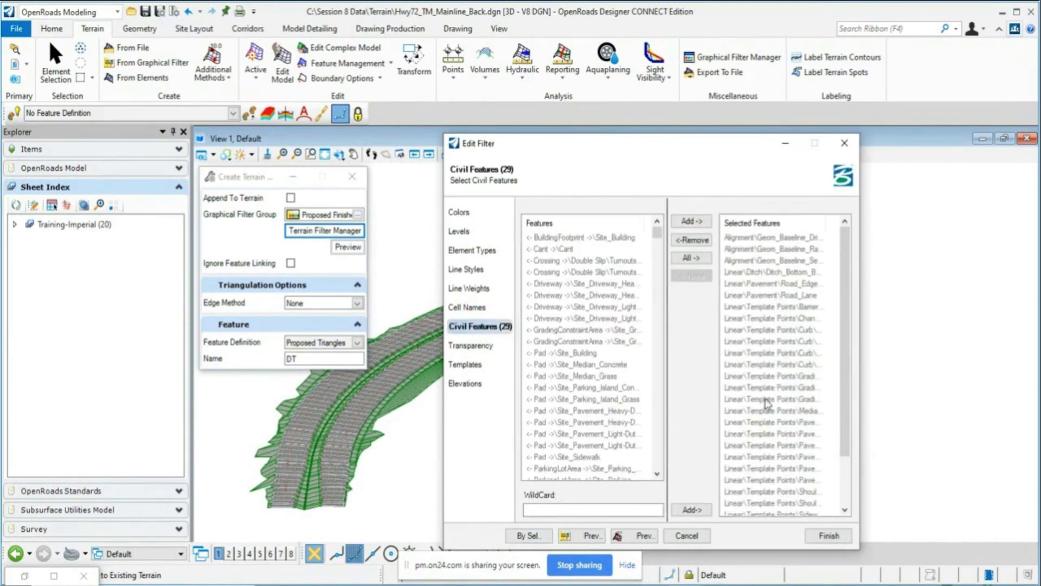
scroll(789, 395, down, 2)
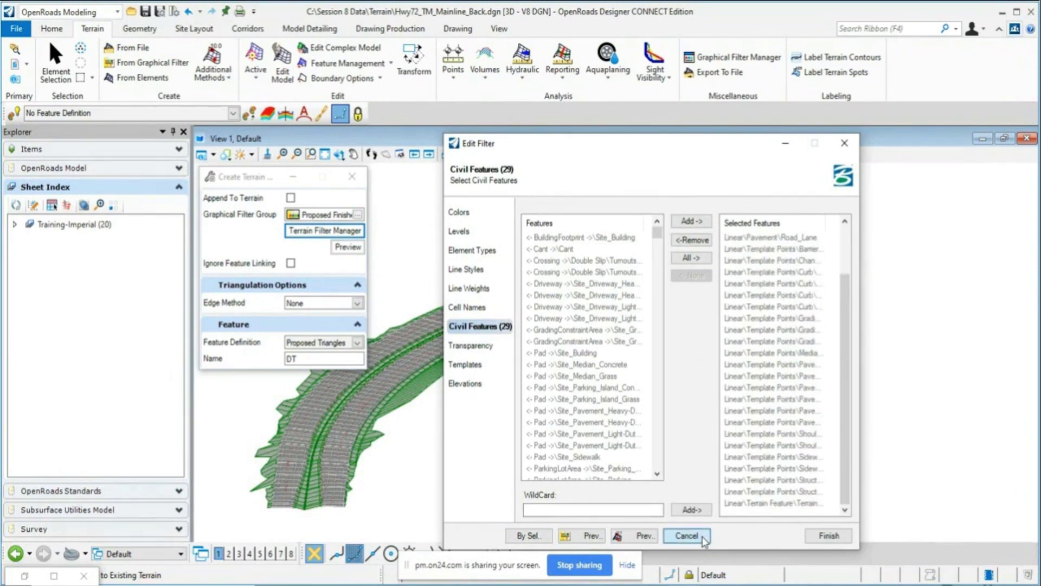
click(703, 537)
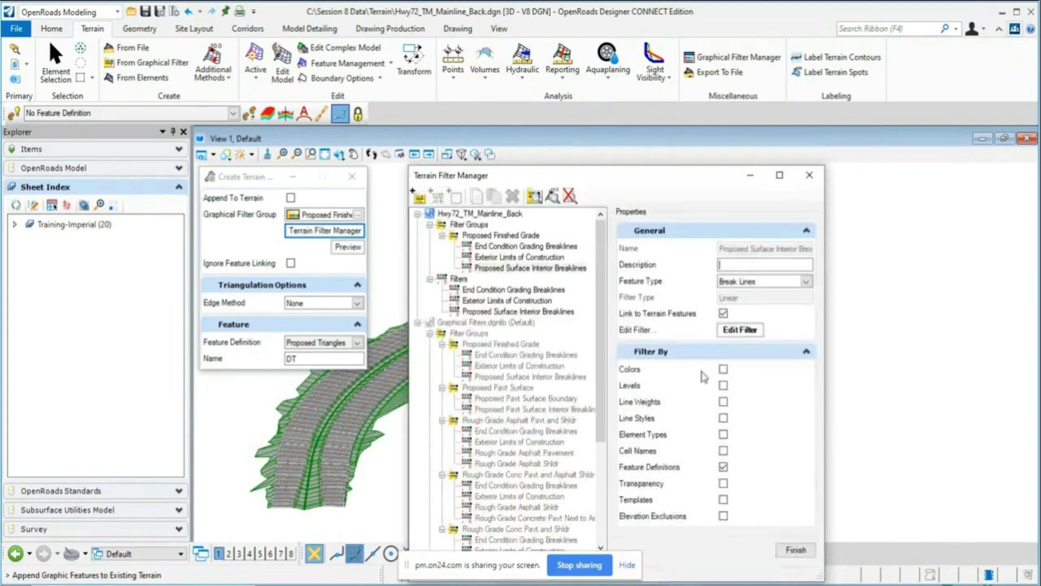
click(808, 174)
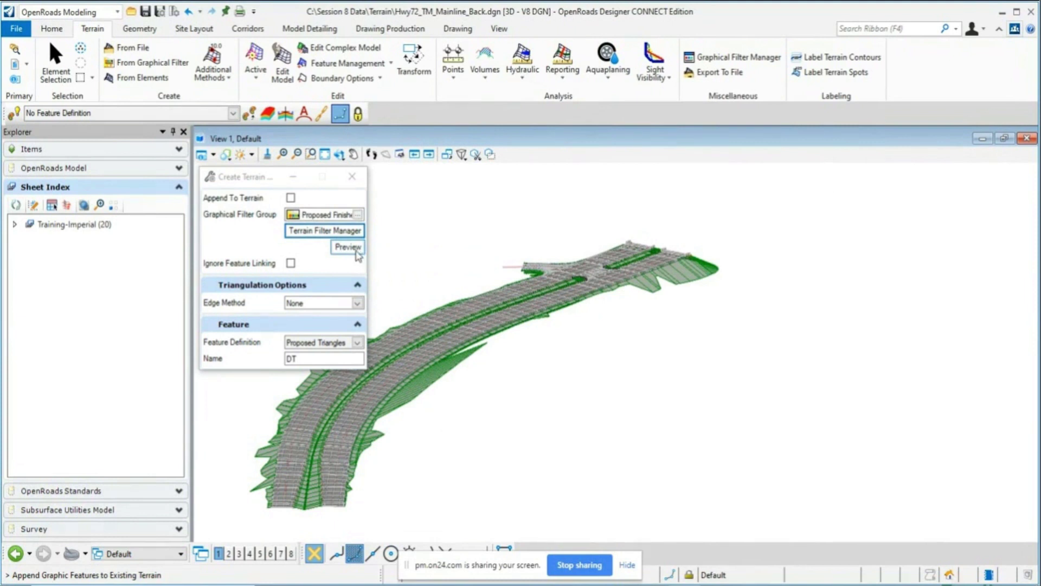
Step: Preview the elements picked up by the Proposed Finished Grade filter group and inspect them around the intersection and corridor end
click(357, 250)
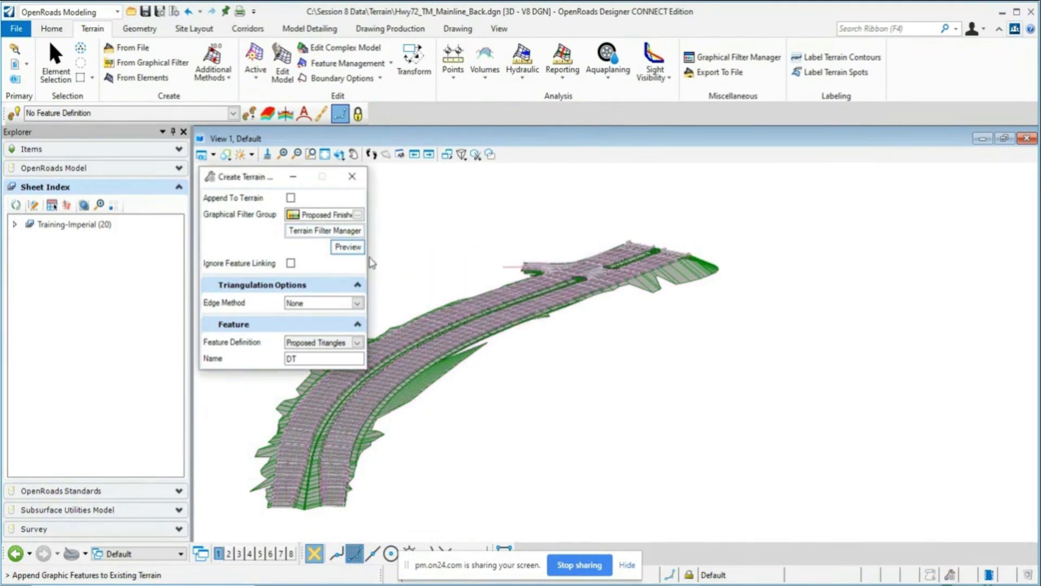
scroll(624, 255, up, 2)
scroll(624, 255, up, 2)
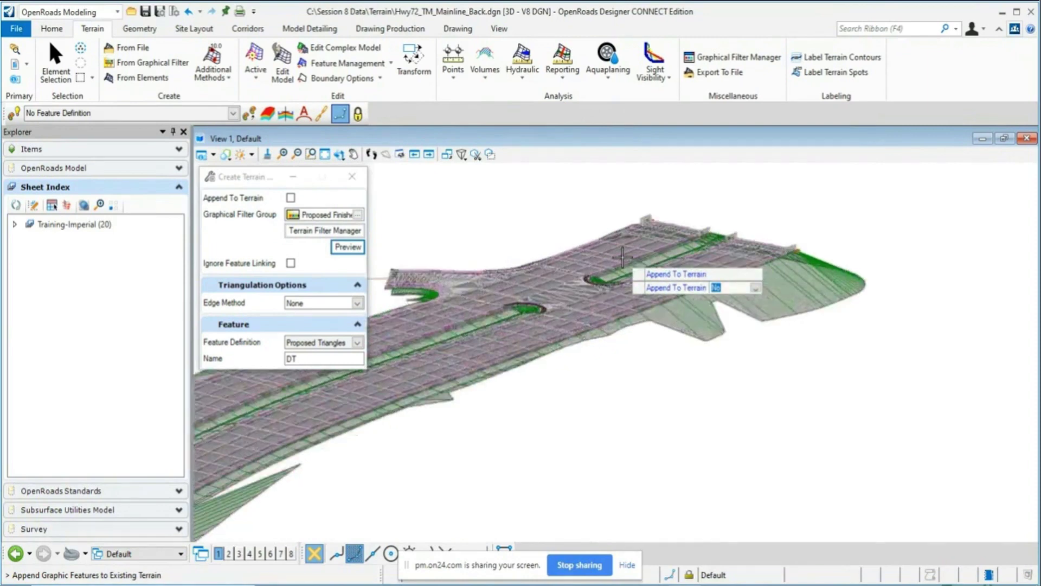
scroll(622, 257, up, 2)
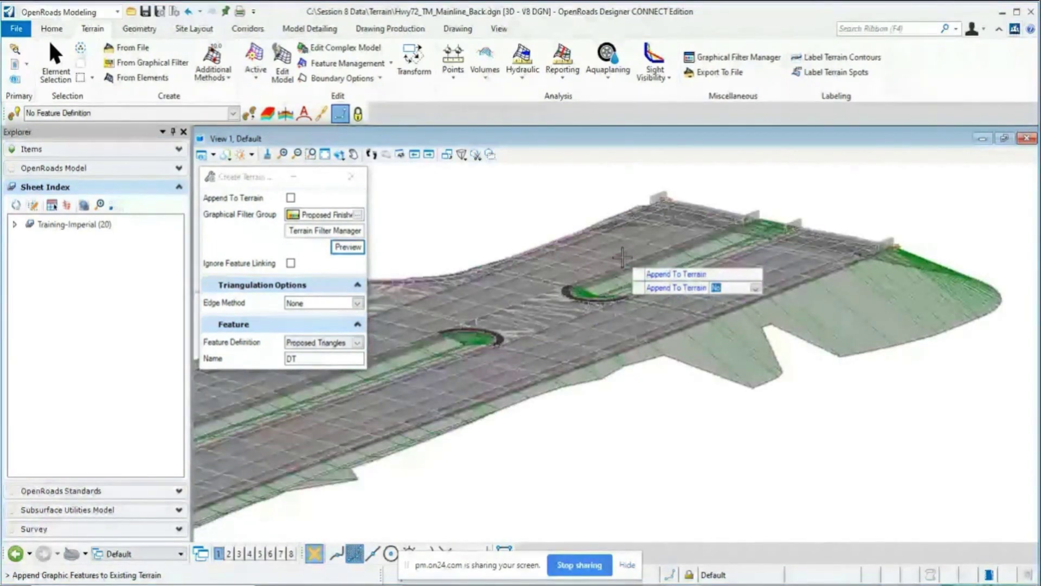
scroll(711, 278, down, 5)
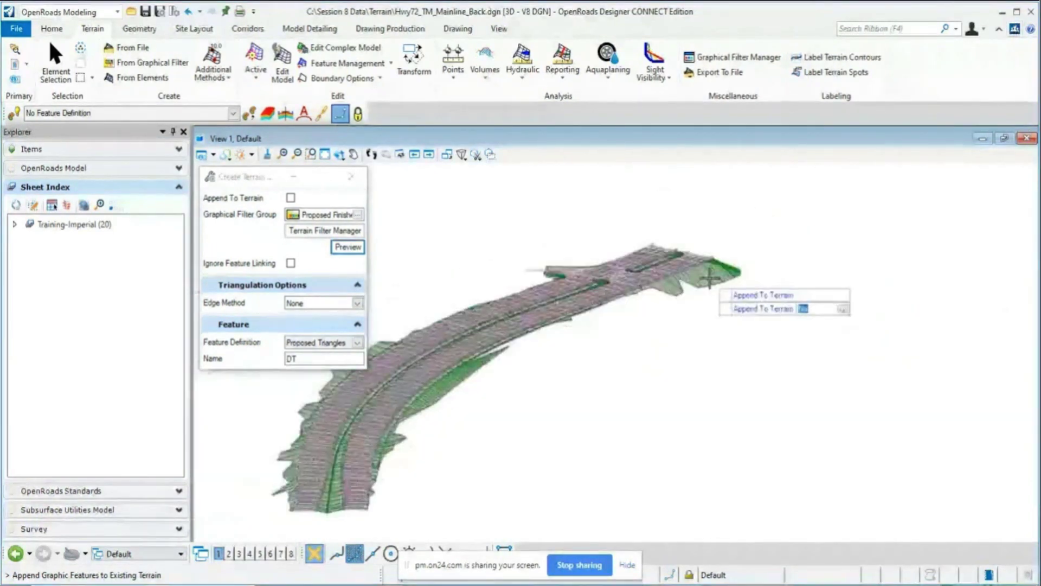
Step: Name the terrain model Hwy72_Back and create it from the filter group with edge method None and the Proposed Triangles feature definition
scroll(621, 292, up, 5)
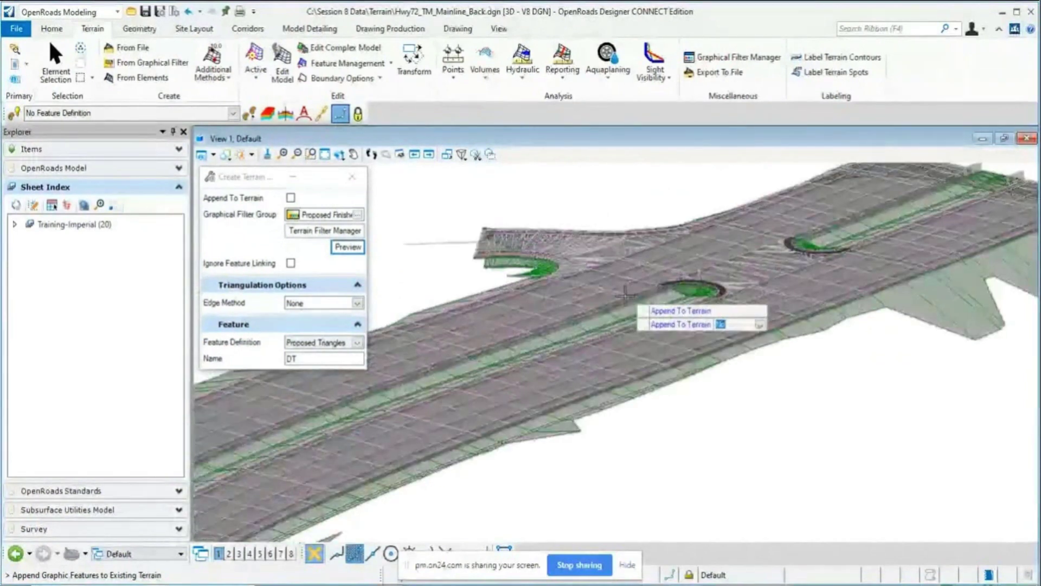
scroll(624, 295, down, 5)
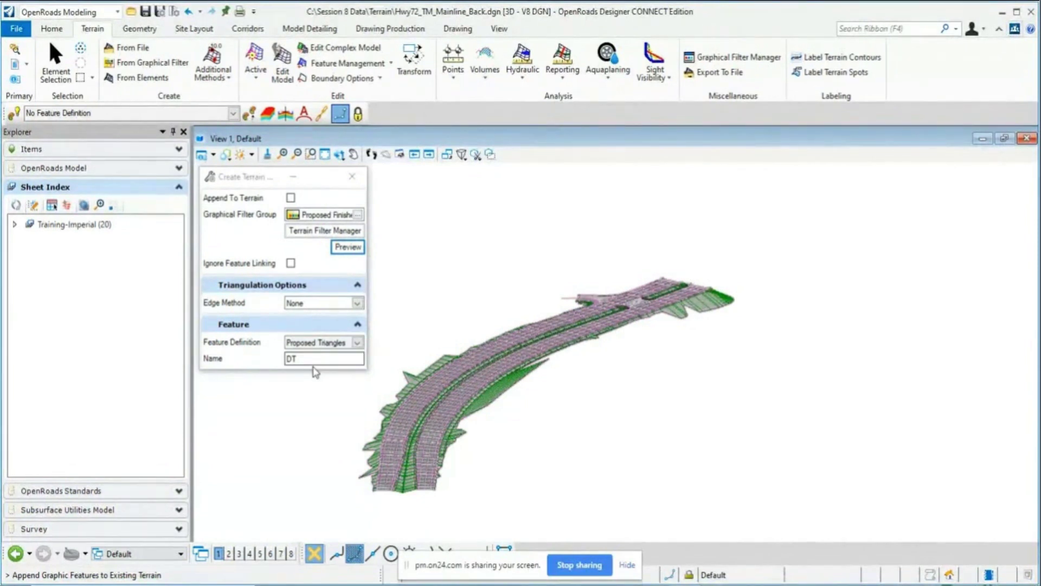
click(291, 358)
double_click(291, 359)
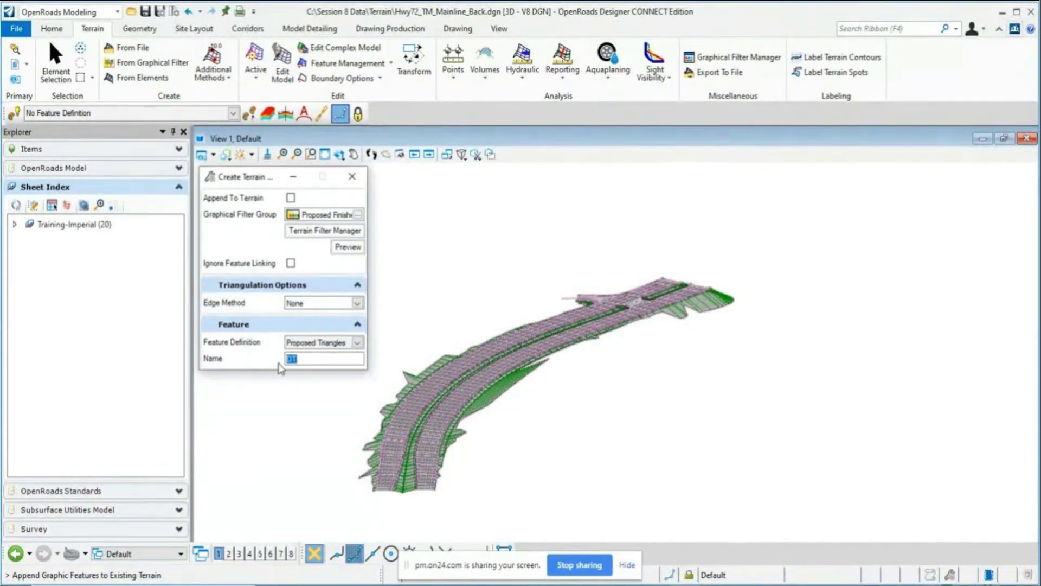
text(Hwy72_Back)
click(451, 294)
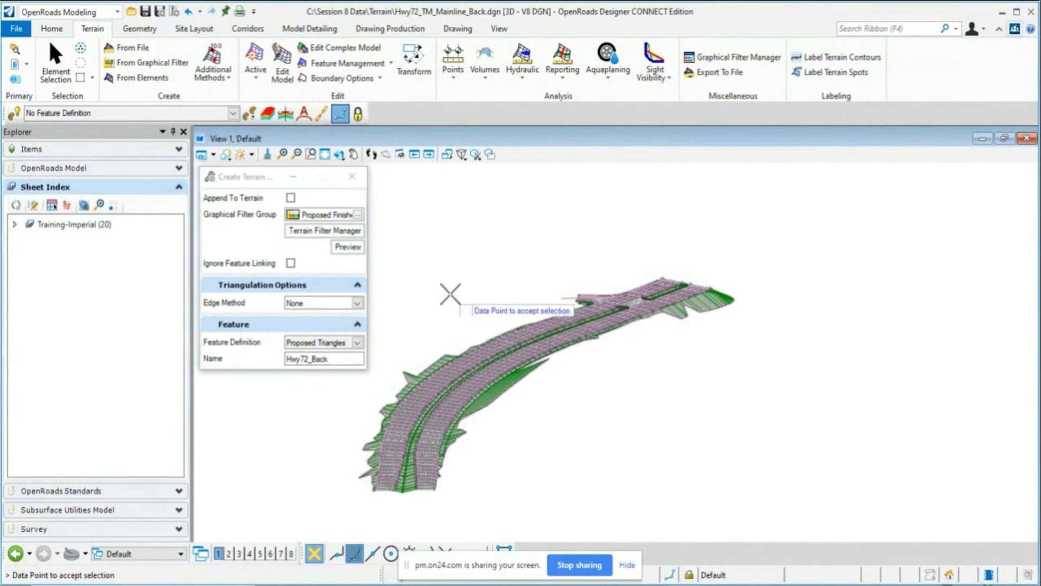
click(450, 294)
click(625, 379)
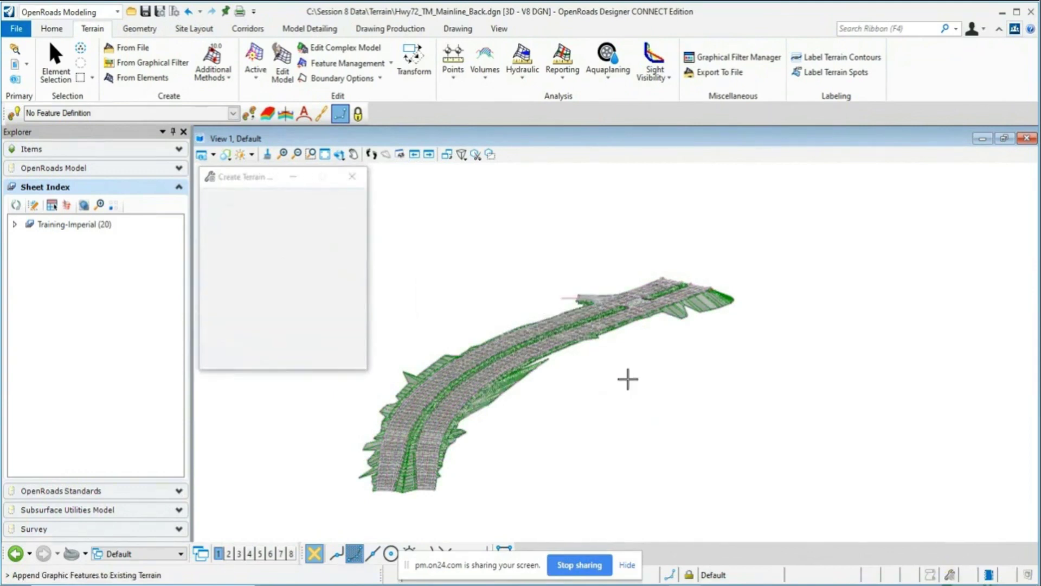
Step: Turn off the display of the Default-3D references for the mainline back corridor, crossover and intersection
scroll(726, 316, up, 2)
scroll(725, 316, up, 3)
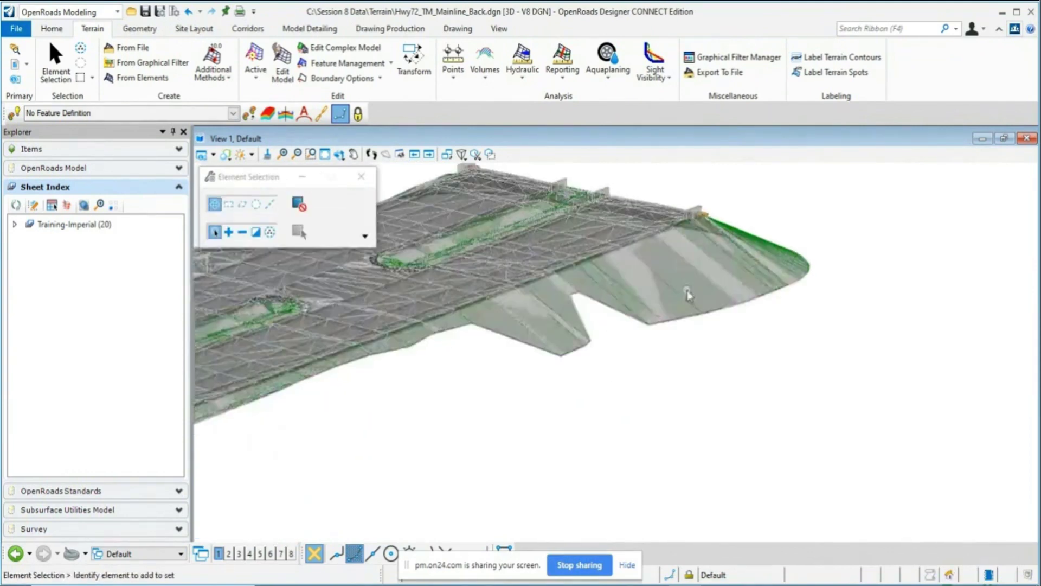
click(51, 28)
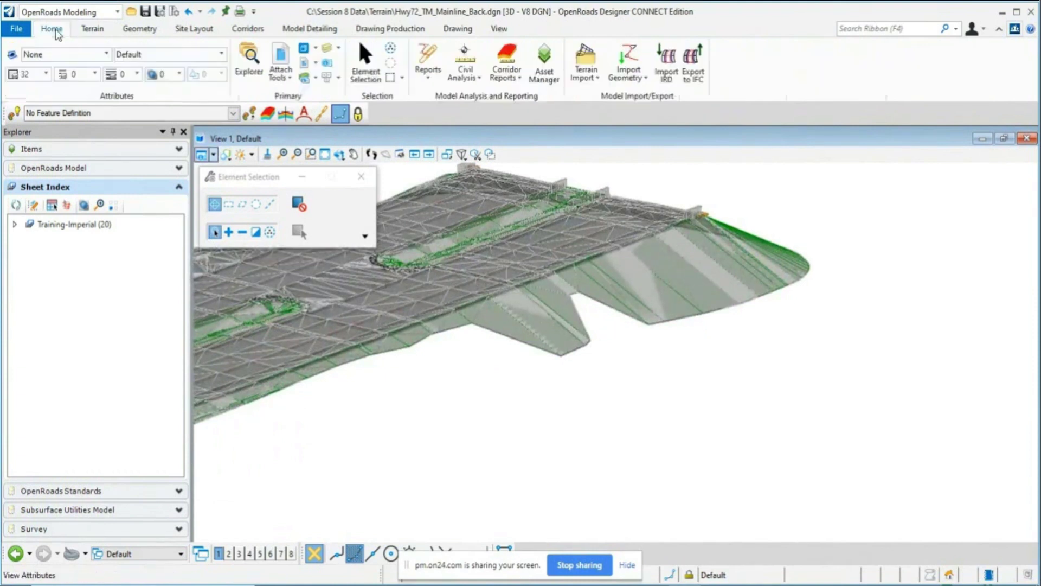
click(281, 71)
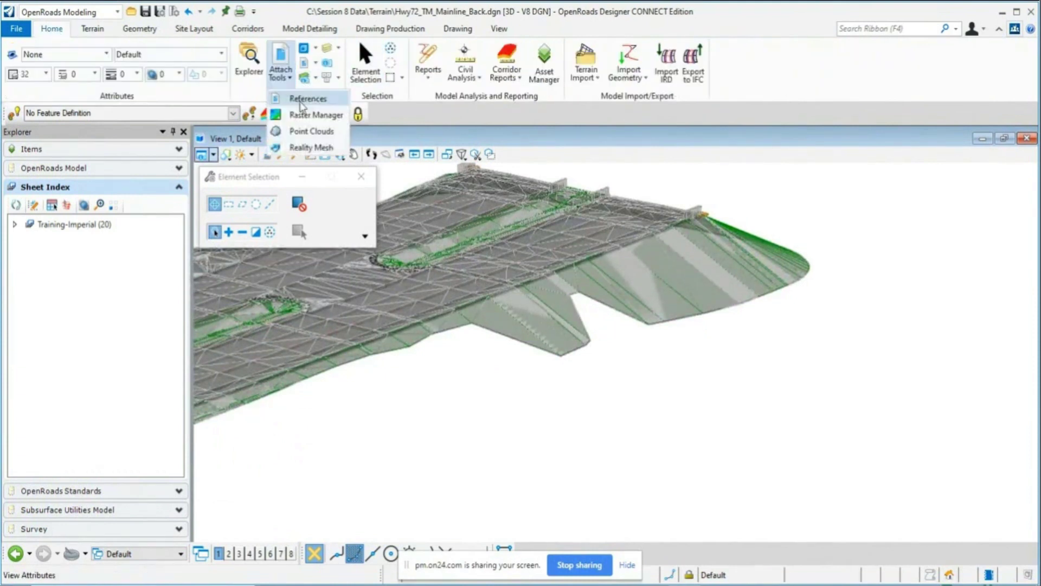
click(312, 95)
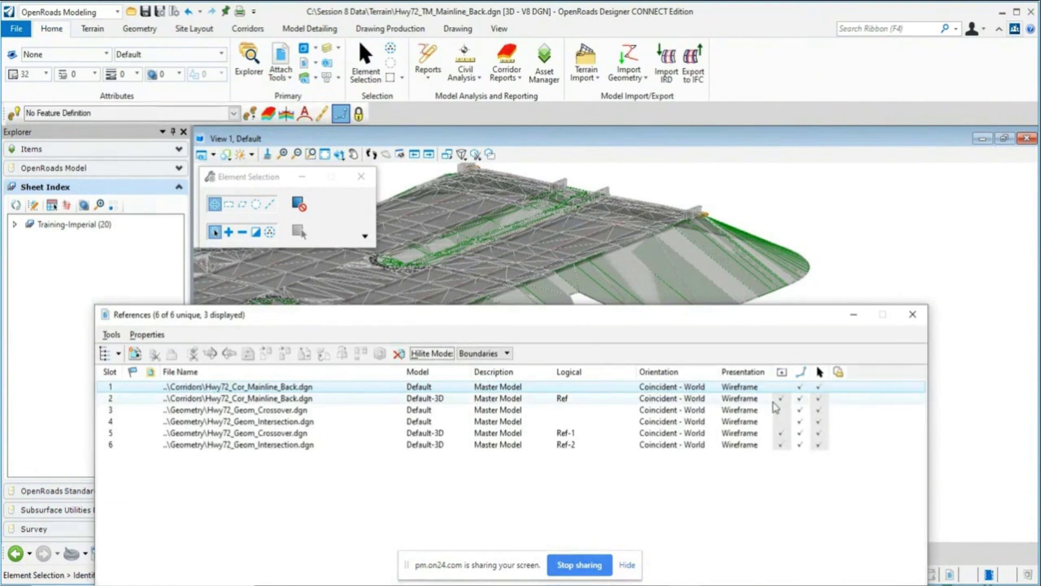
click(781, 433)
click(781, 433)
click(782, 444)
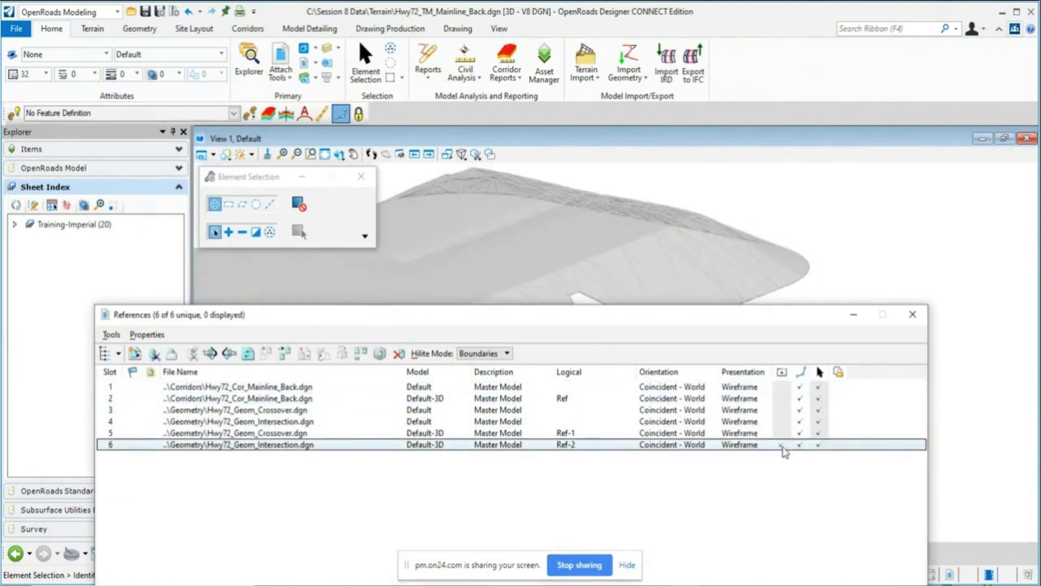
click(913, 314)
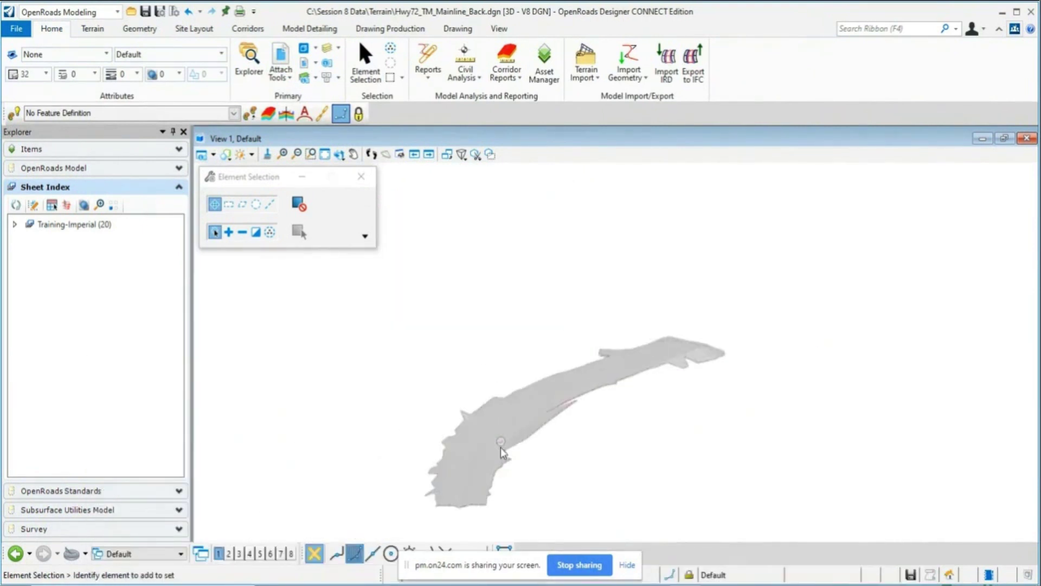
Step: Change the feature definition of the Hwy72_Back terrain model to Proposed Contours
click(489, 440)
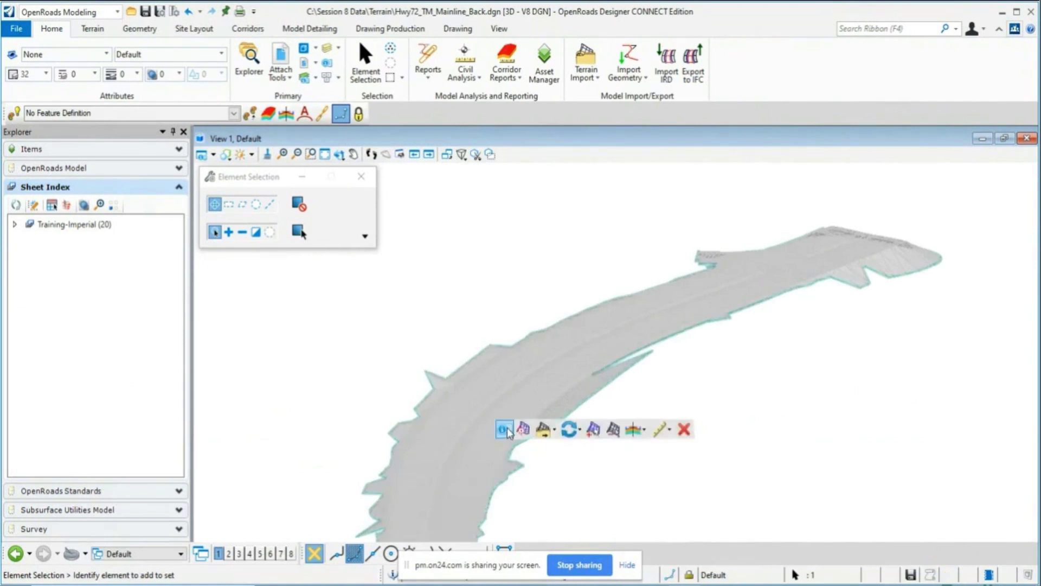
mouse_move(508, 432)
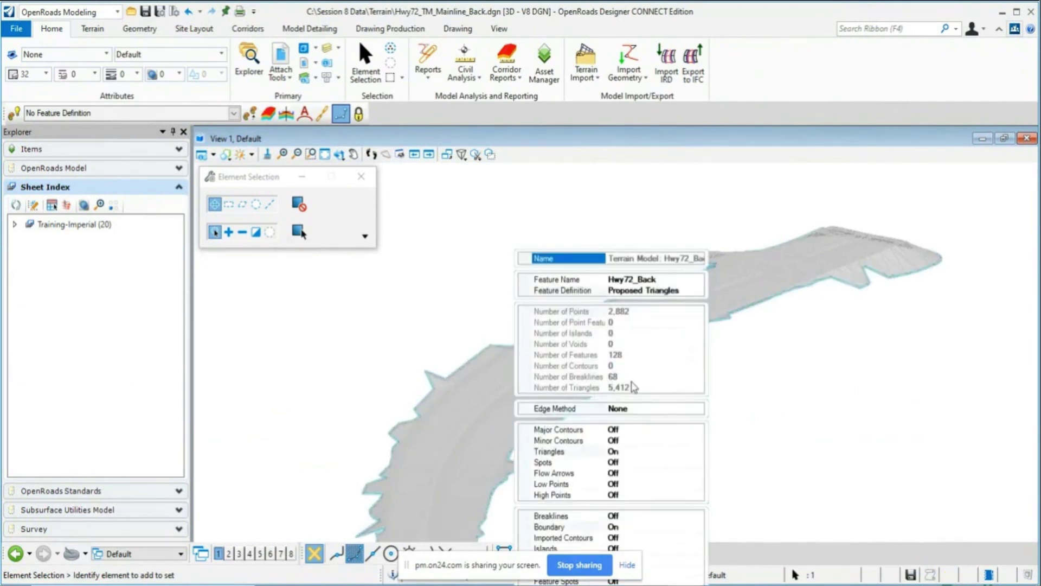
click(700, 294)
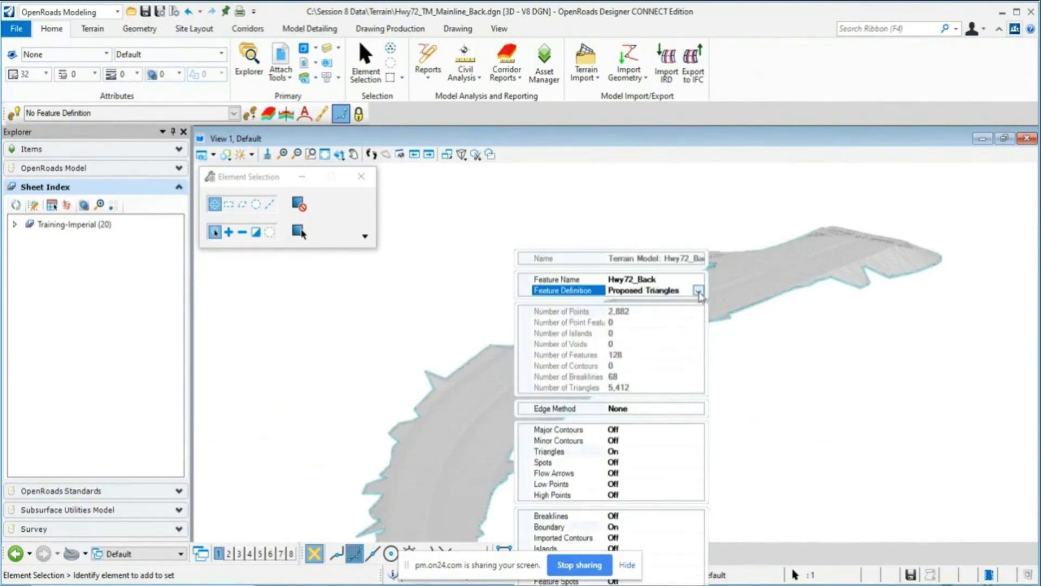
click(699, 292)
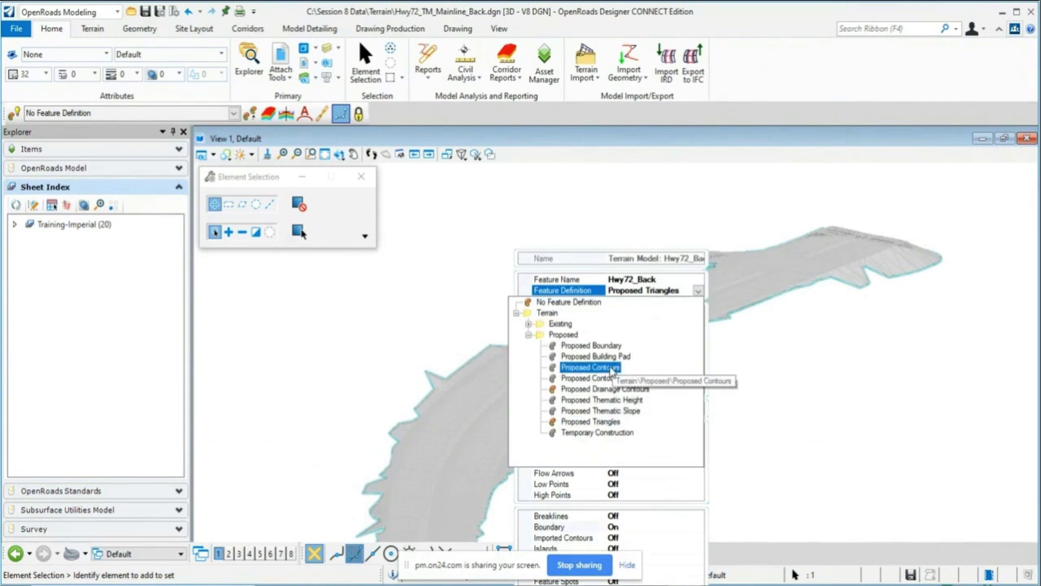
click(590, 367)
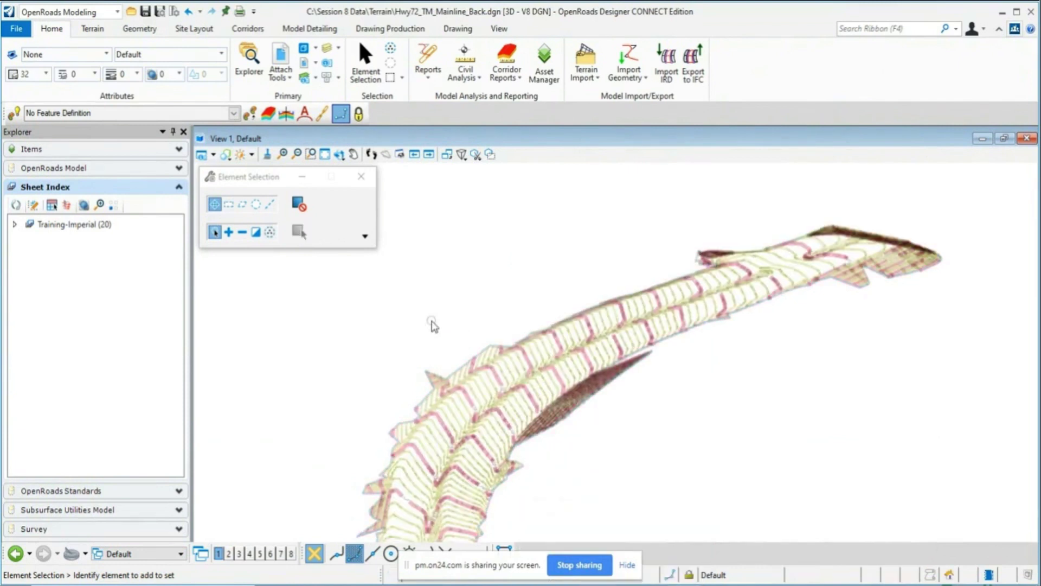
Step: Check the contours along the curve and at the corridor end, and set View 1's display style to Wireframe
scroll(433, 325, down, 3)
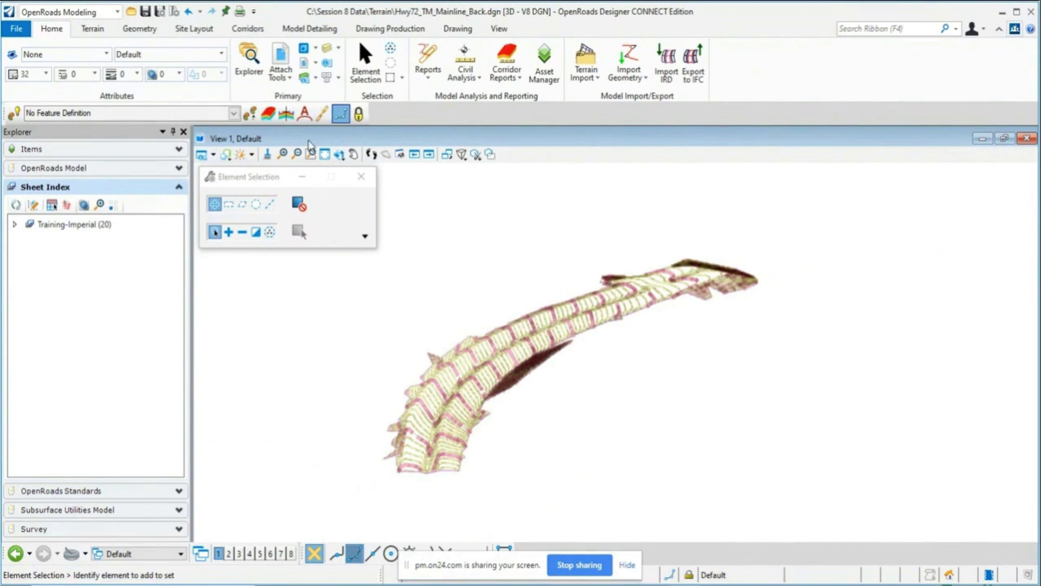
click(339, 154)
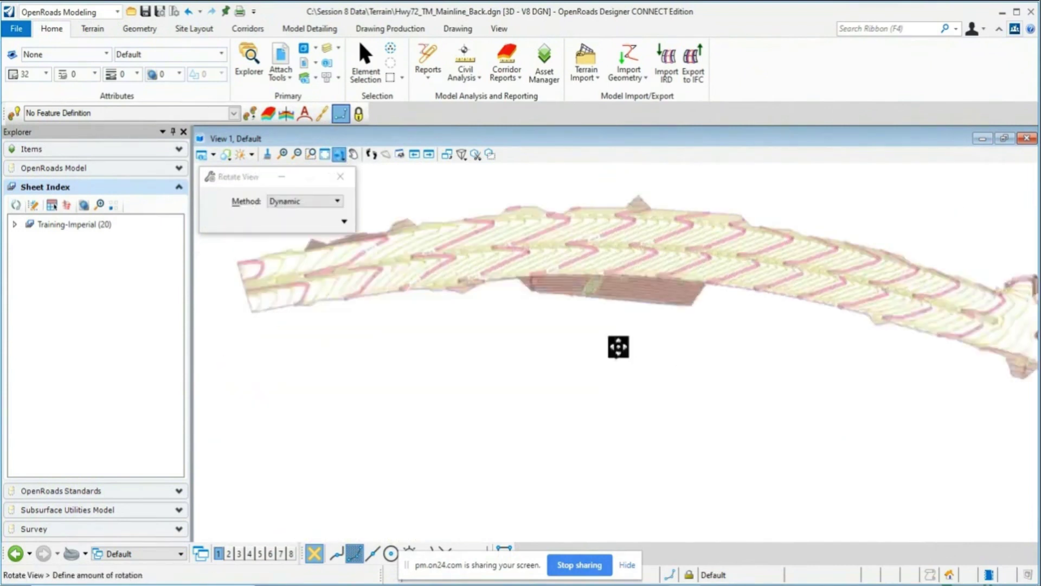
click(504, 279)
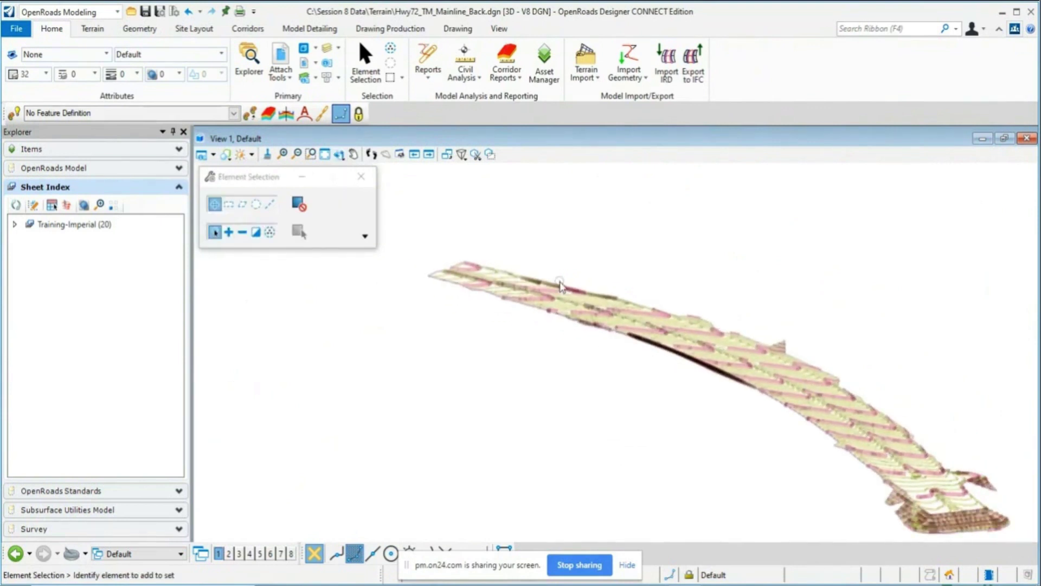
scroll(781, 465, down, 1)
scroll(781, 461, up, 5)
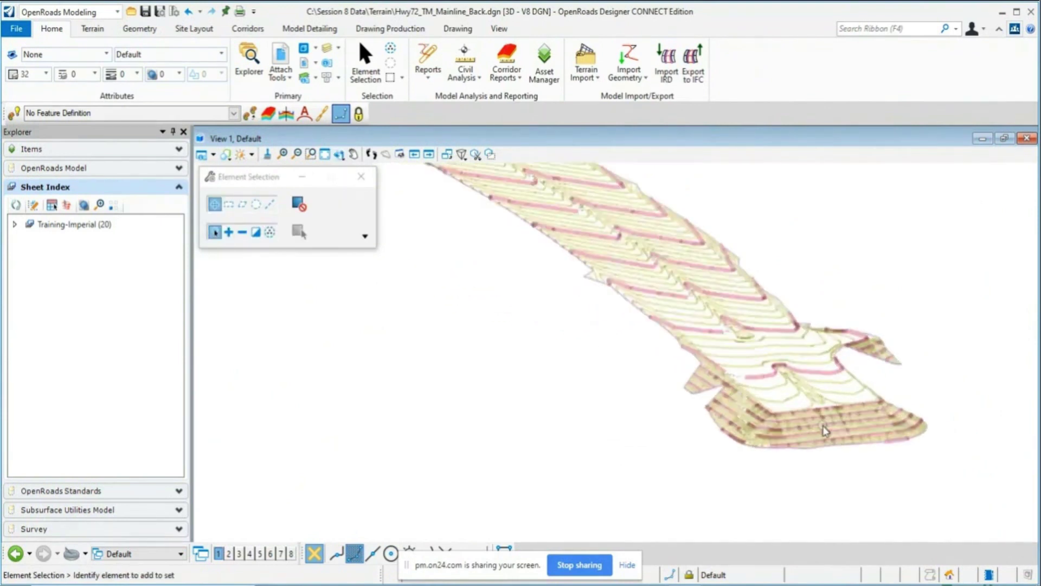
scroll(825, 431, up, 1)
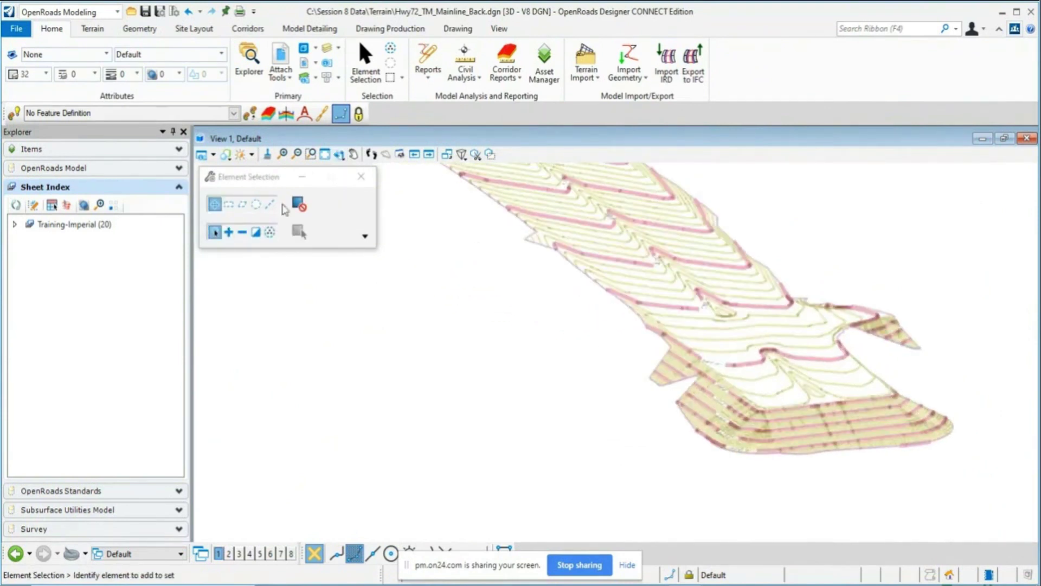
click(217, 159)
click(433, 210)
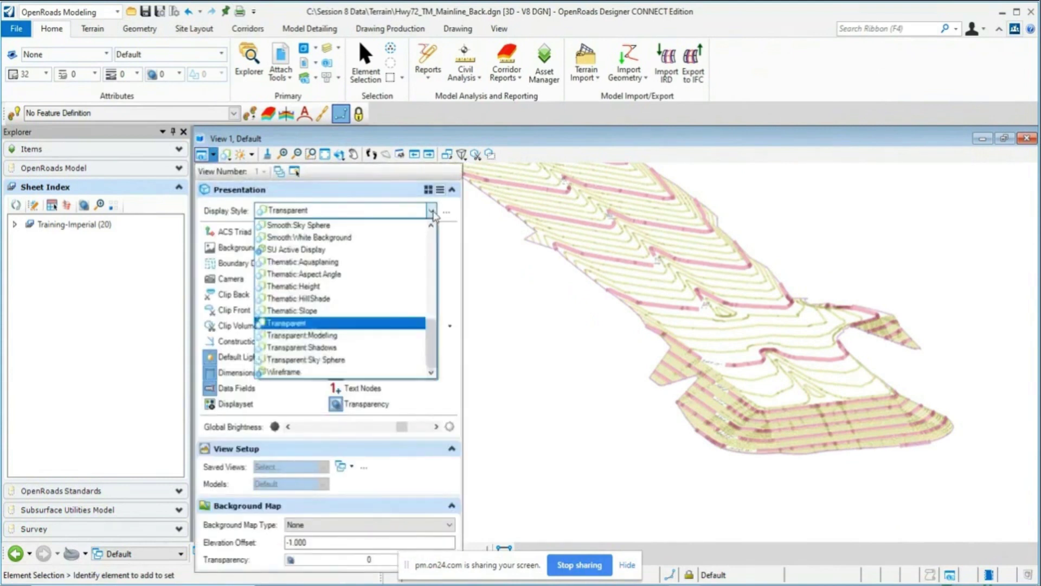
mouse_move(432, 365)
mouse_down()
mouse_move(432, 318)
mouse_move(428, 374)
mouse_up()
click(416, 373)
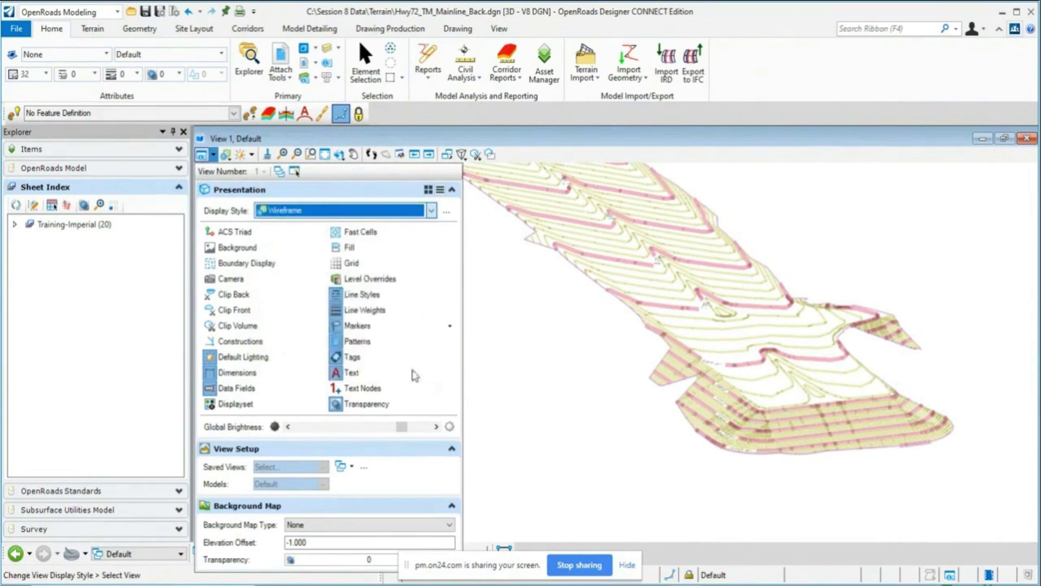
click(604, 355)
right_click(591, 390)
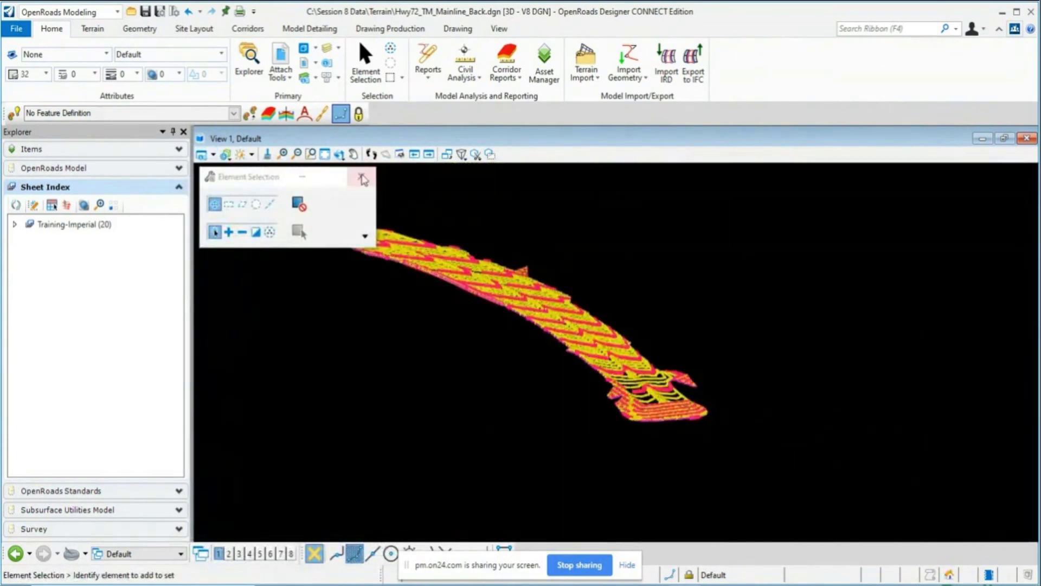
Step: Save the settings of the current design file and open Hwy72_TM_Mainline_All.dgn from the Terrain folder
click(339, 154)
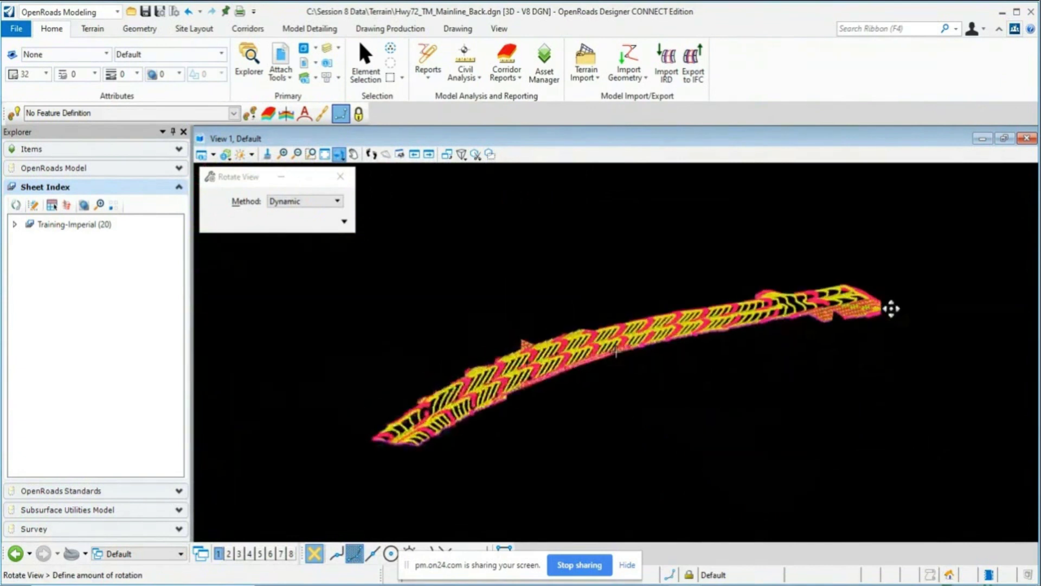
click(883, 305)
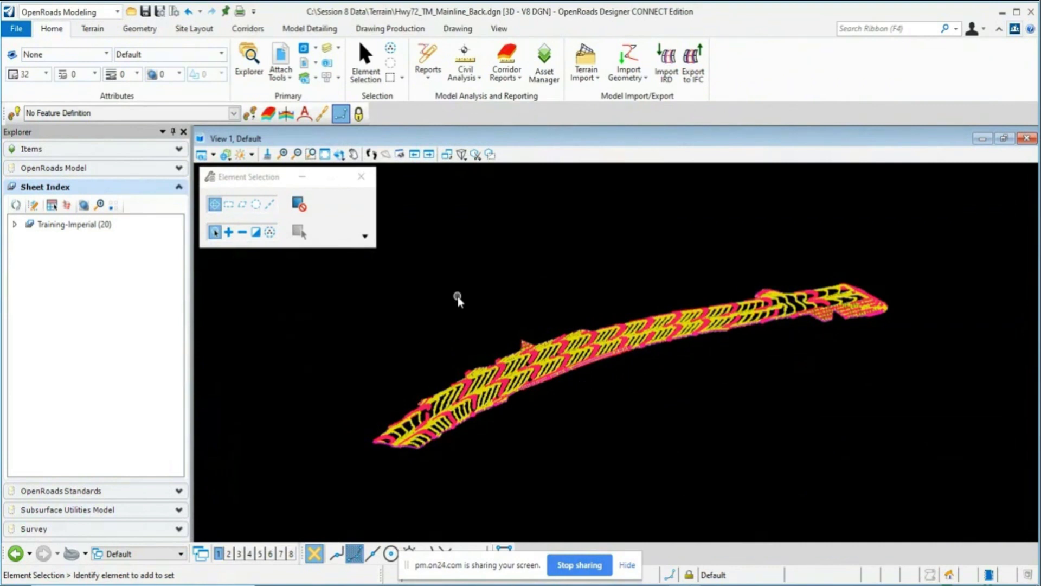
scroll(409, 374, down, 4)
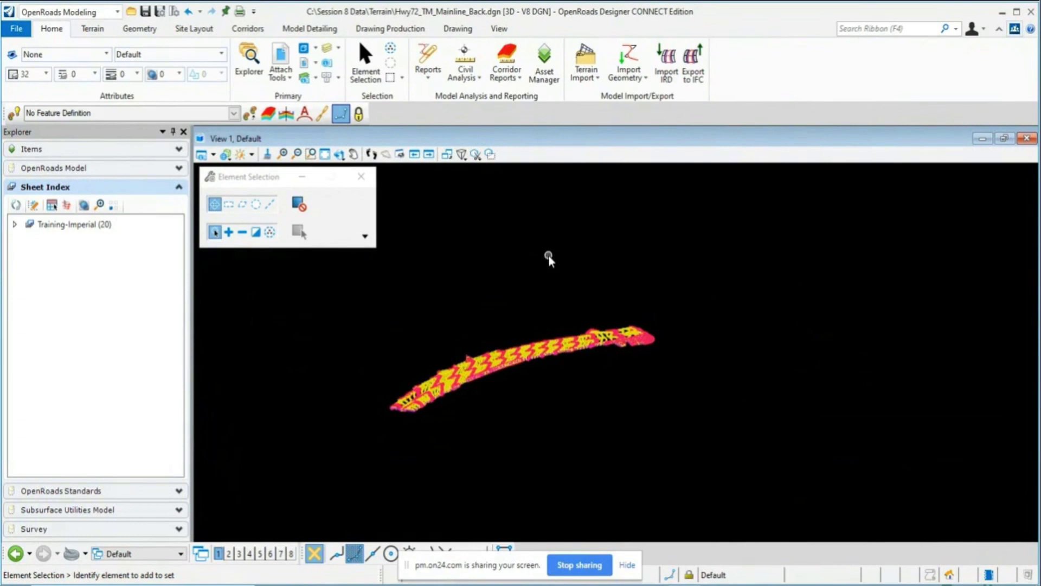
click(158, 13)
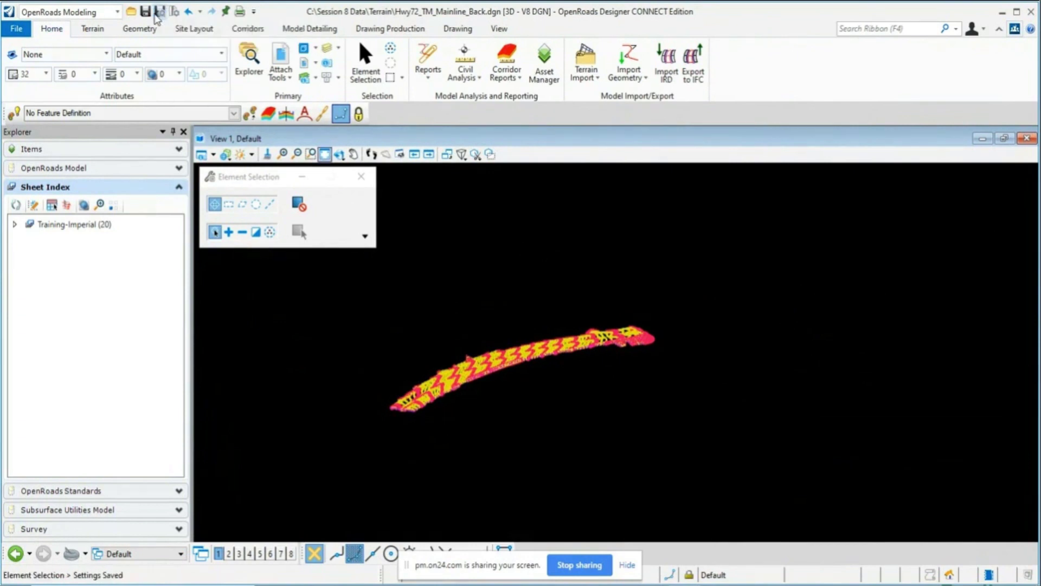
click(131, 12)
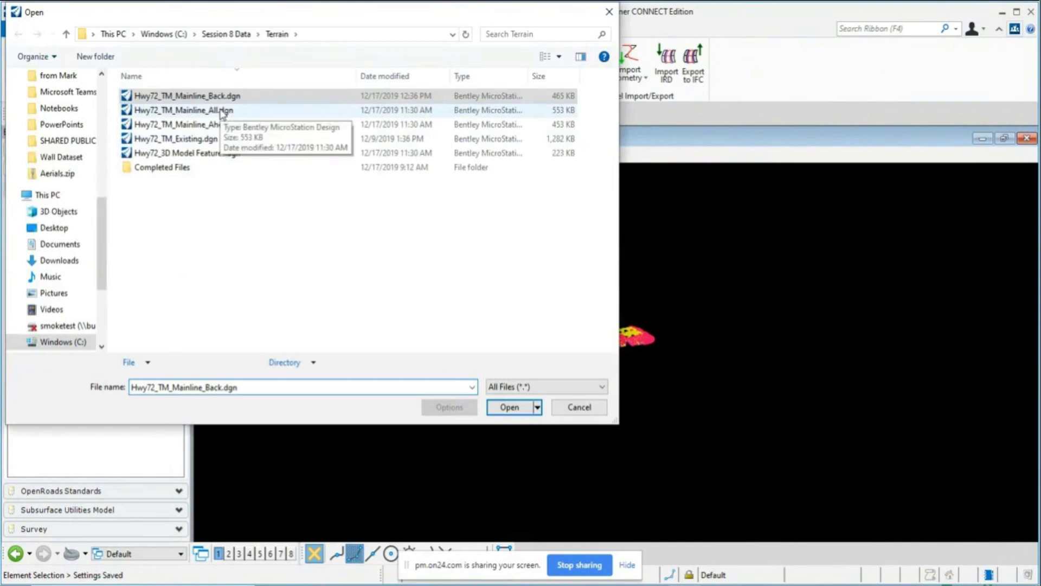
click(222, 111)
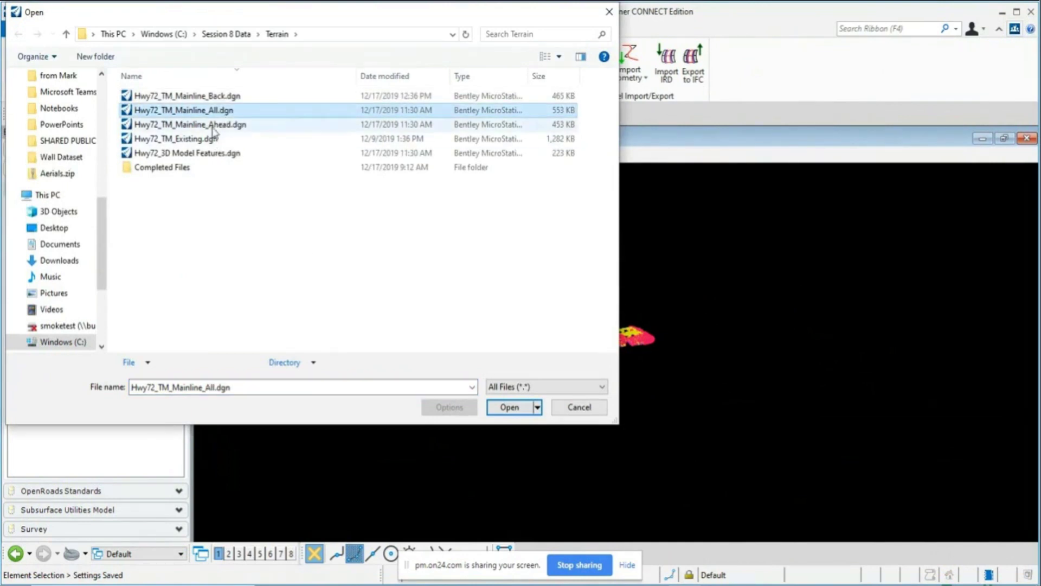
click(511, 408)
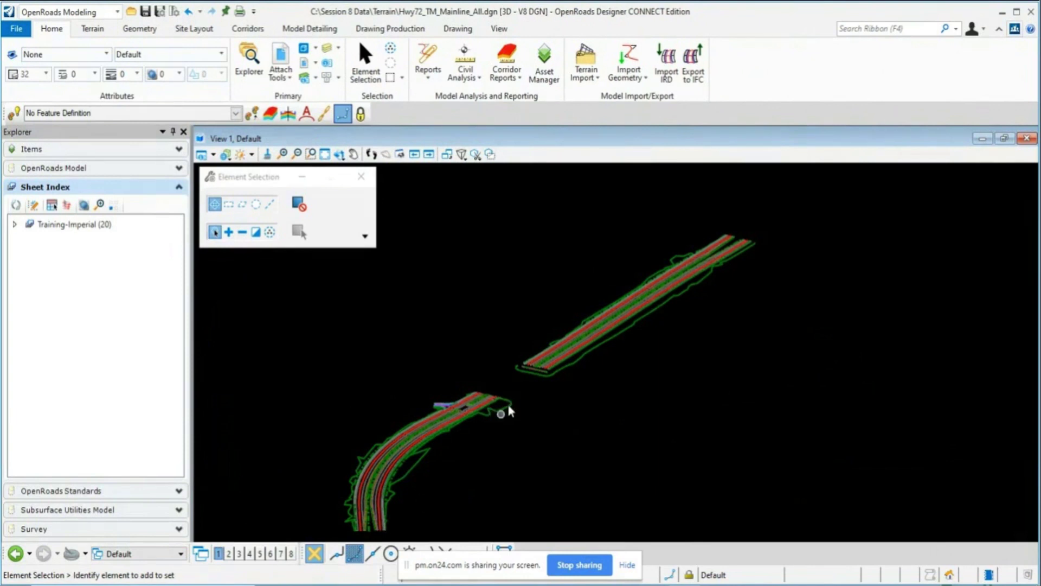
Step: Set up a terrain model from the Proposed Finished Grade graphical filter group and preview the elements it picks up
scroll(523, 387, up, 3)
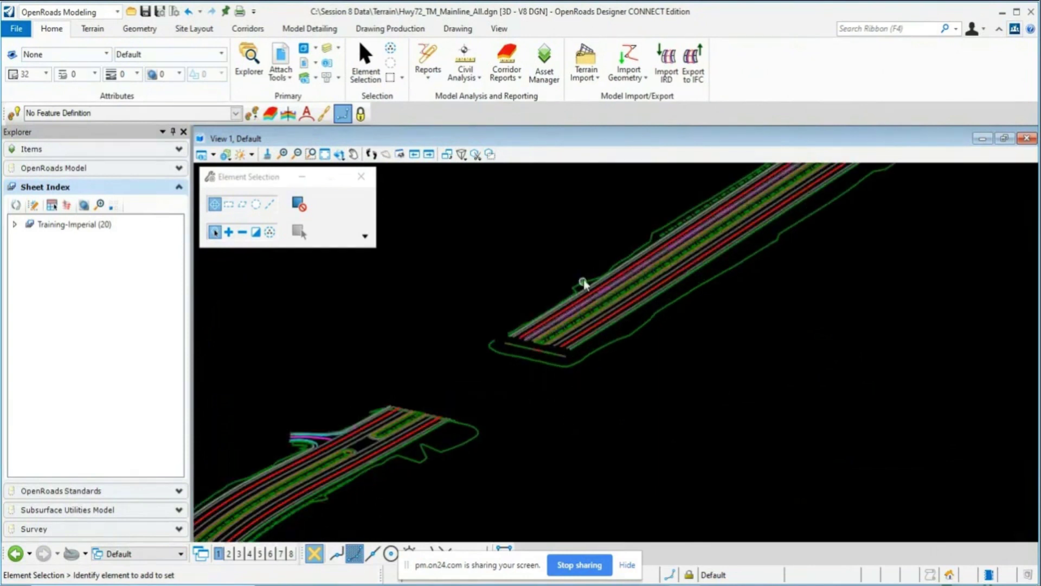
scroll(507, 351, down, 4)
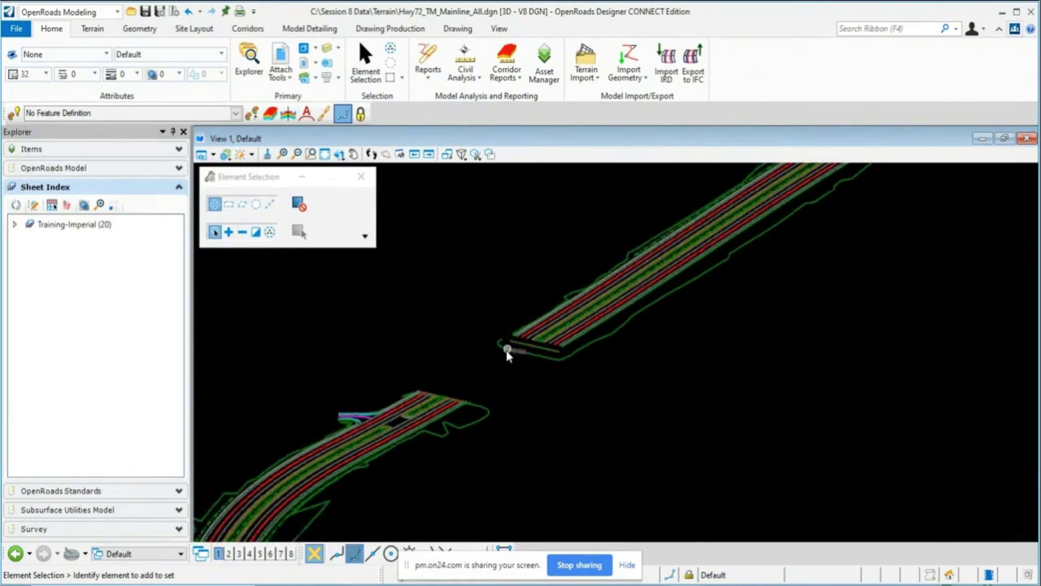
click(339, 154)
click(521, 347)
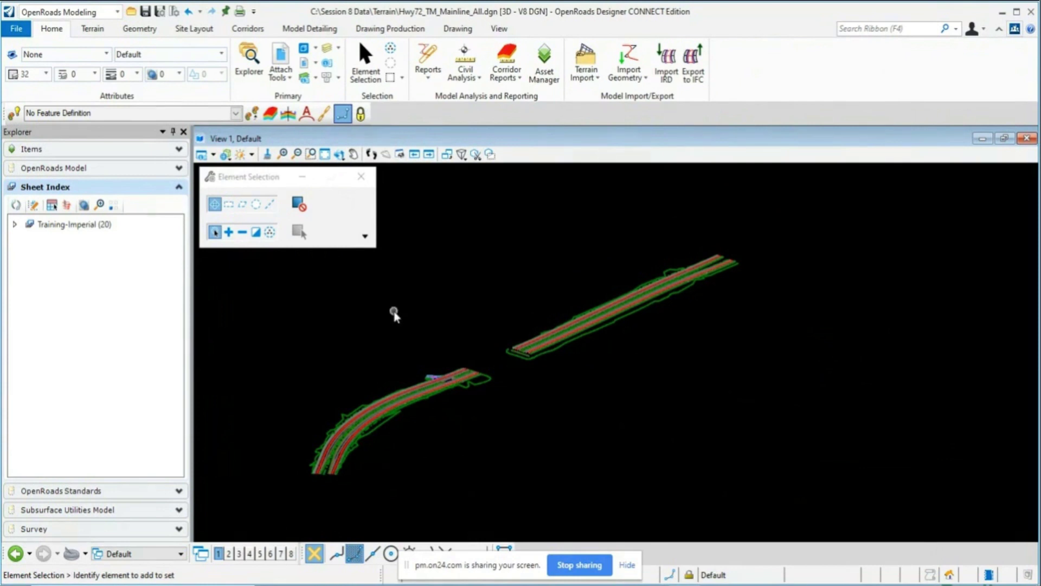
click(100, 34)
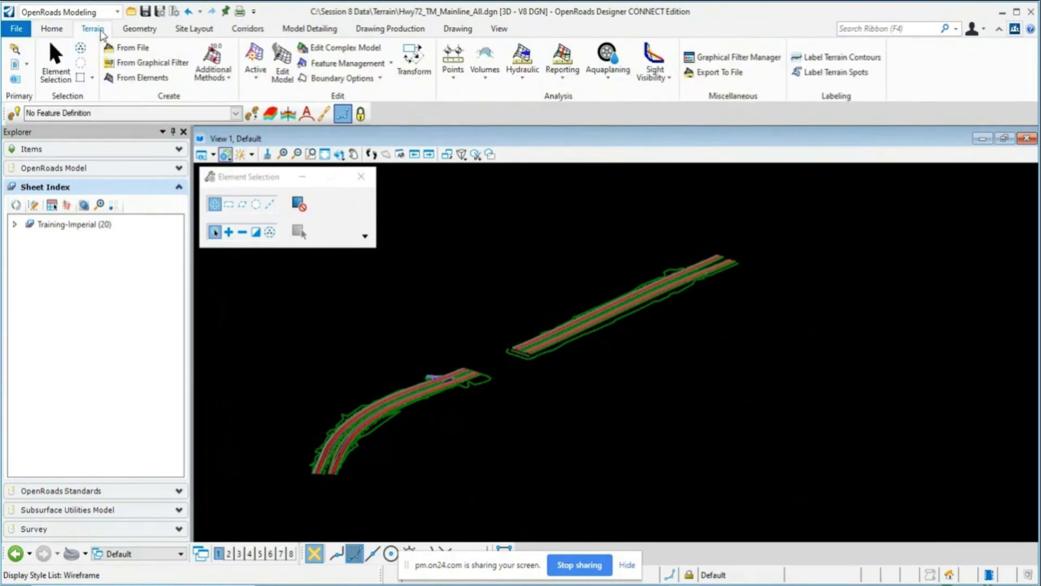
click(140, 63)
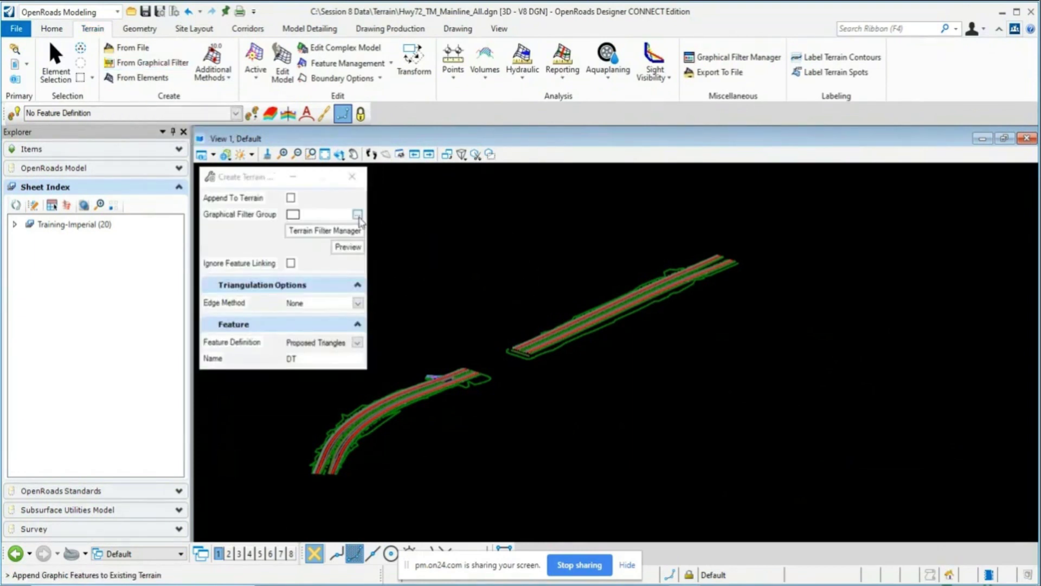
click(360, 217)
scroll(342, 244, up, 2)
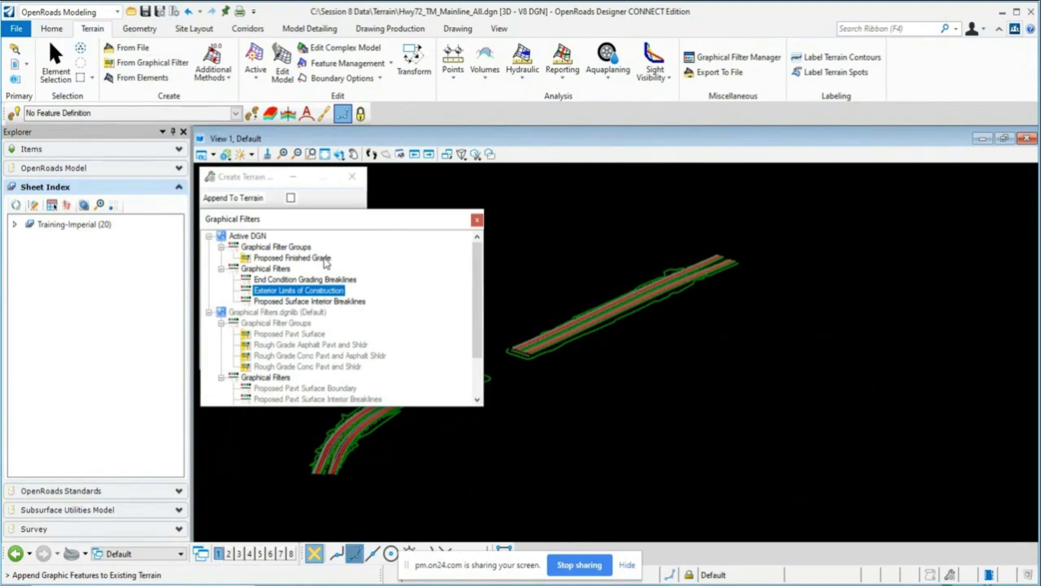
click(293, 259)
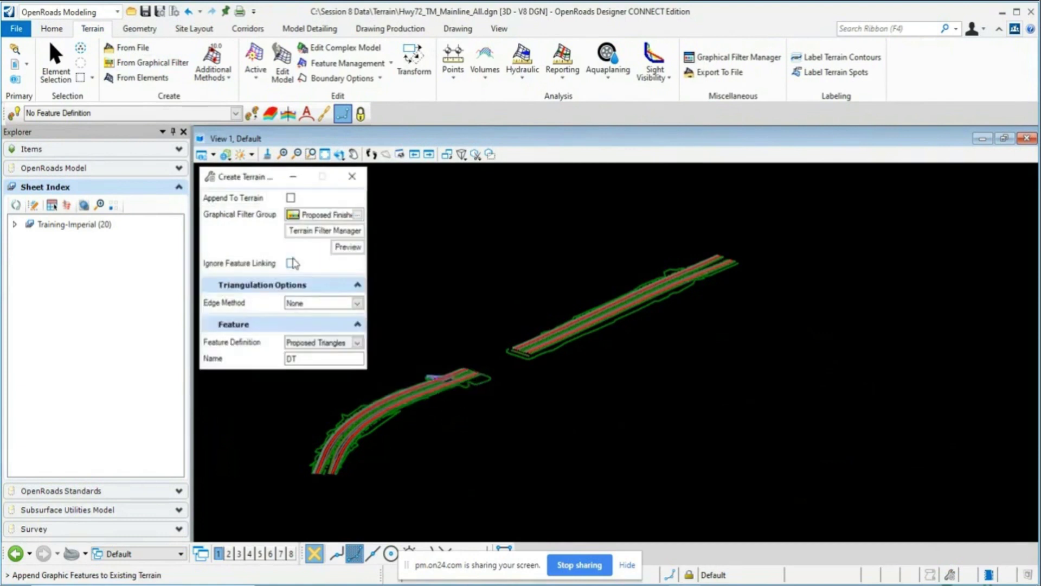
click(346, 248)
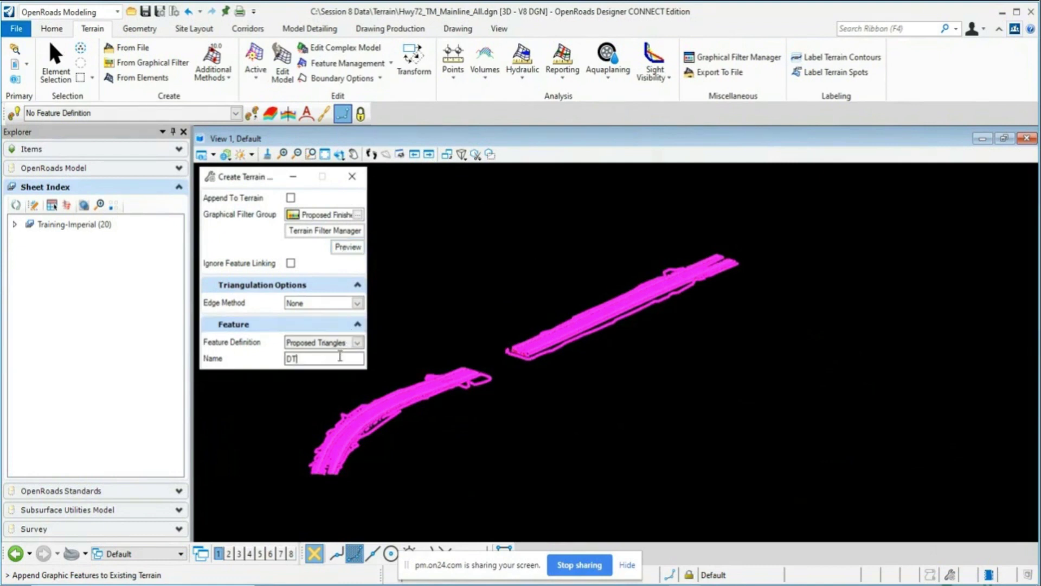
Step: Name the terrain Hwy72_Mainline_All and create it with the Proposed Triangles feature definition and edge method None
double_click(288, 361)
text(Mainline_All)
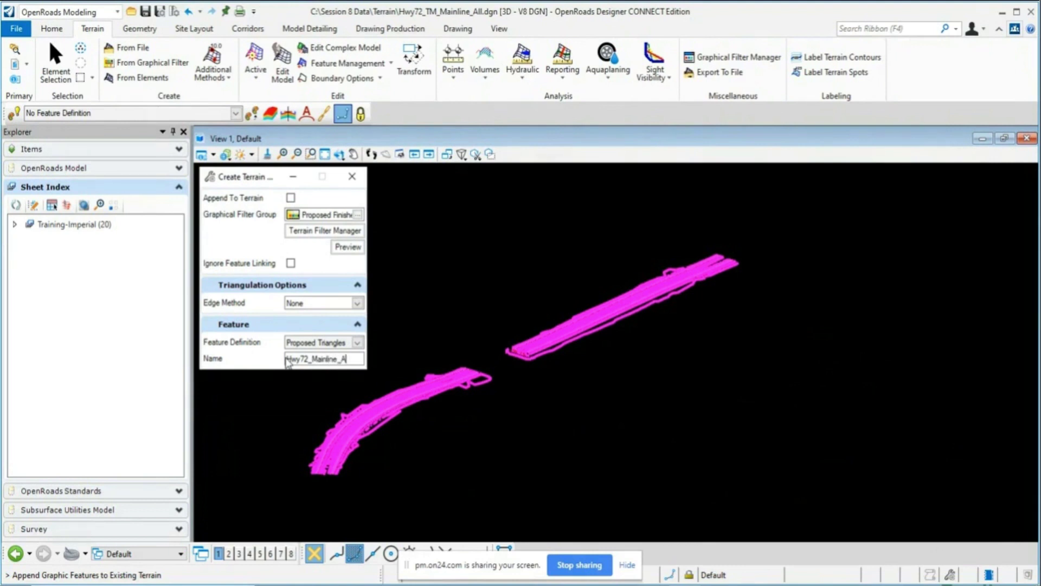
click(496, 295)
click(497, 294)
click(496, 295)
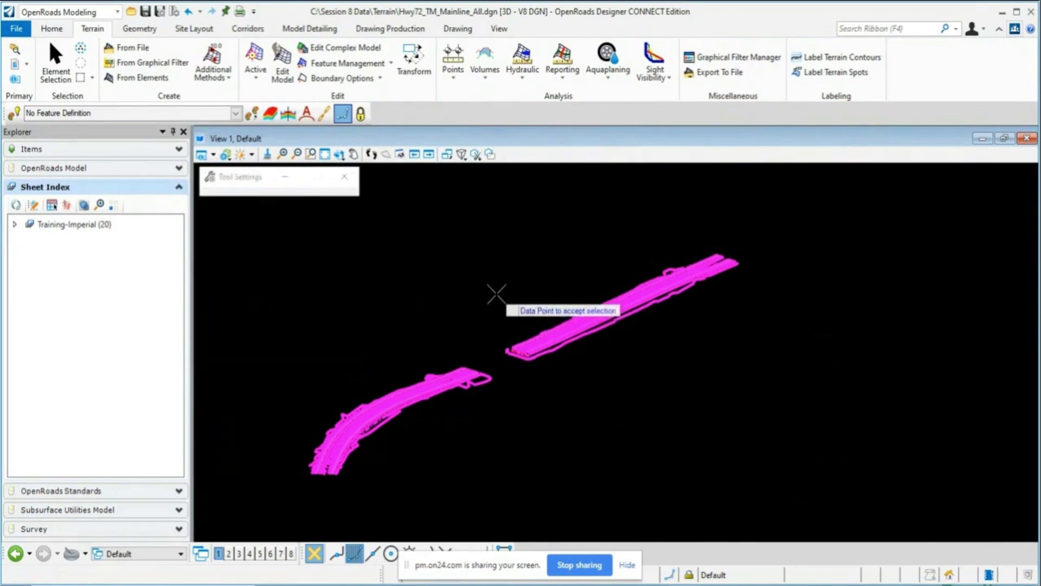
right_click(497, 297)
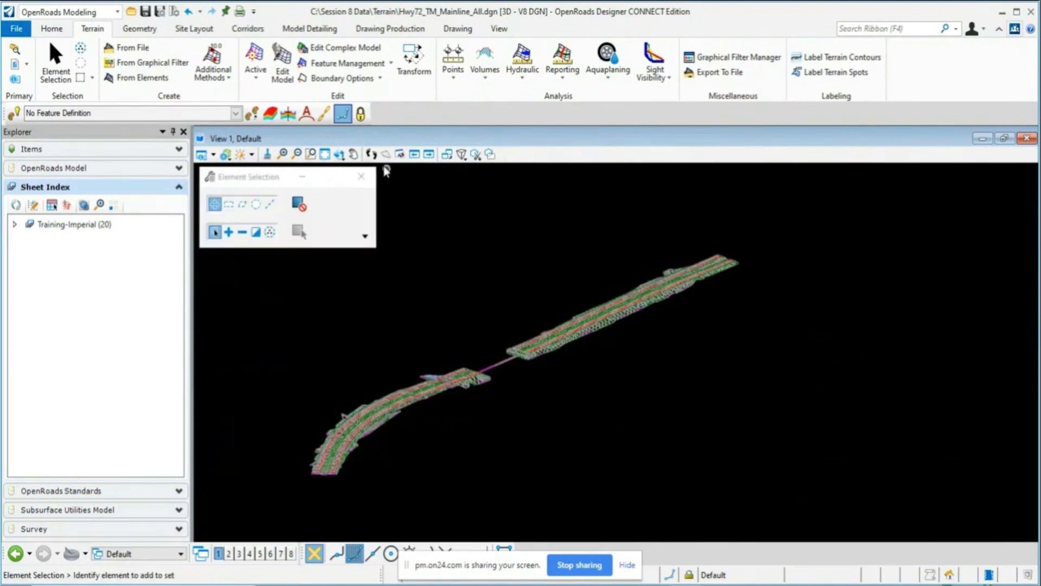
Step: Examine the triangulation across the gap between the two mainline corridor sections from several angles
click(339, 155)
click(616, 351)
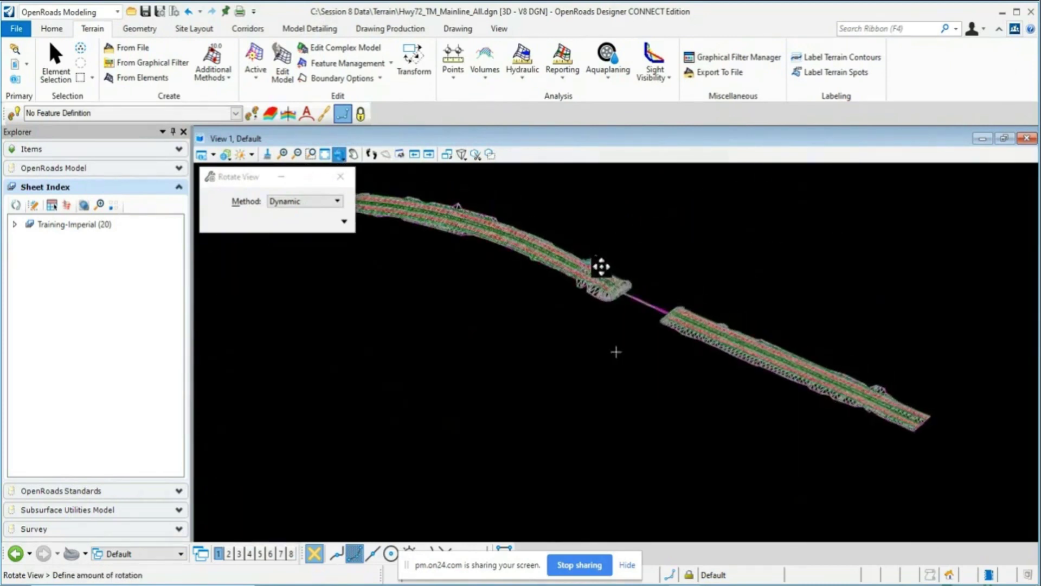
click(632, 302)
scroll(672, 307, up, 5)
scroll(673, 307, up, 3)
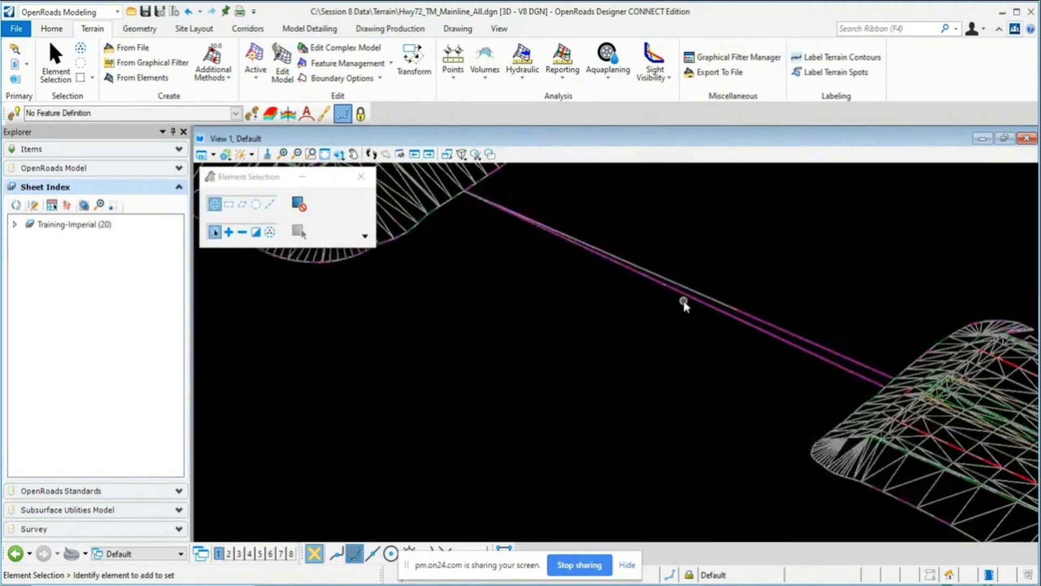
scroll(682, 313, down, 1)
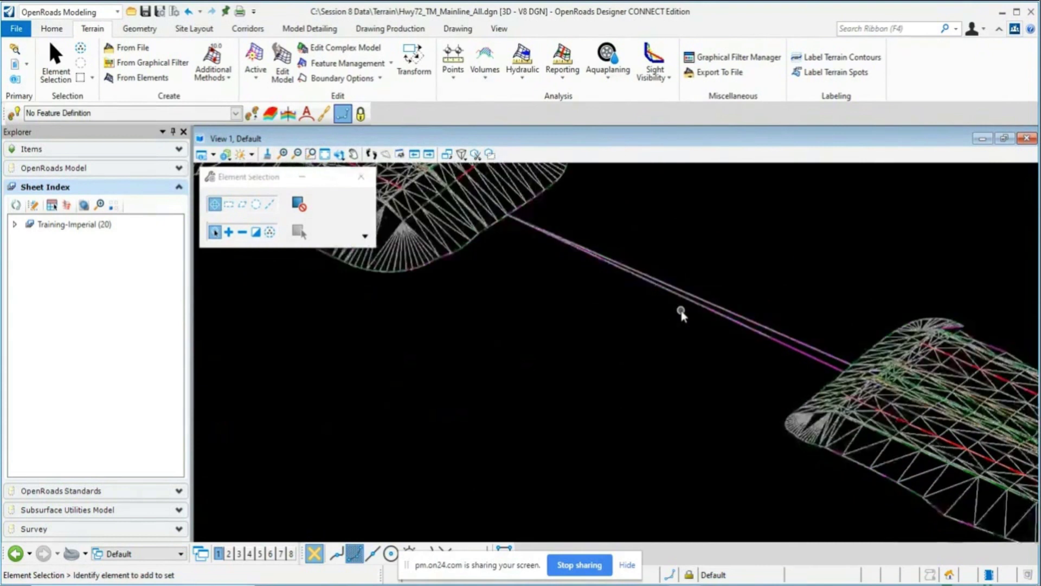
scroll(682, 313, down, 1)
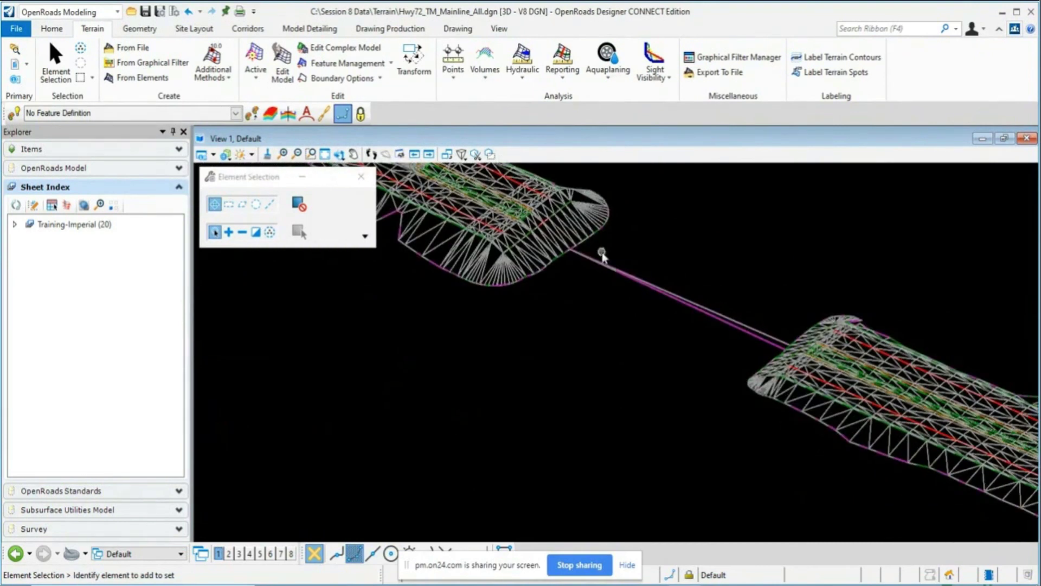
click(340, 154)
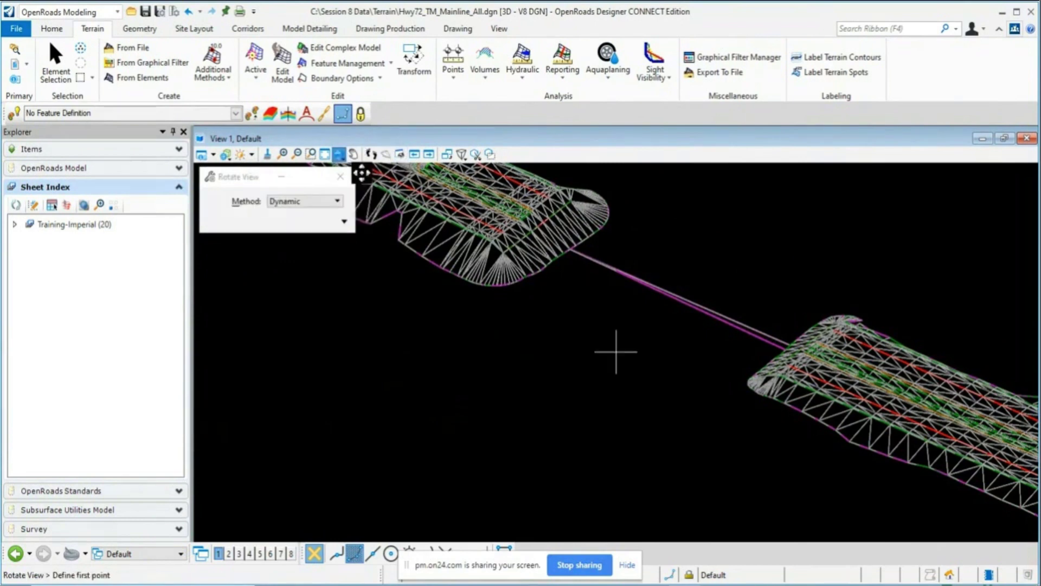
click(450, 279)
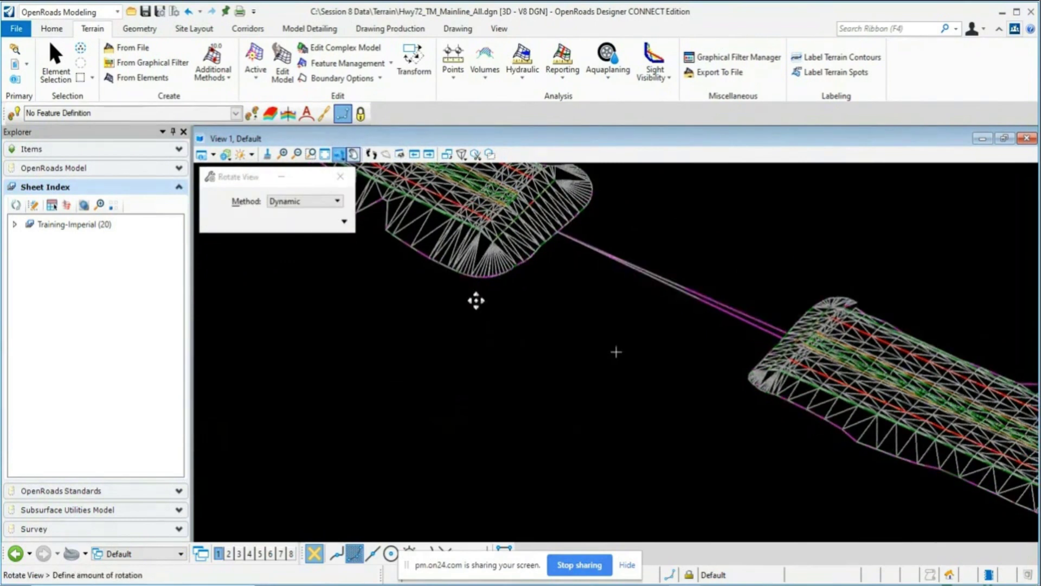
click(595, 348)
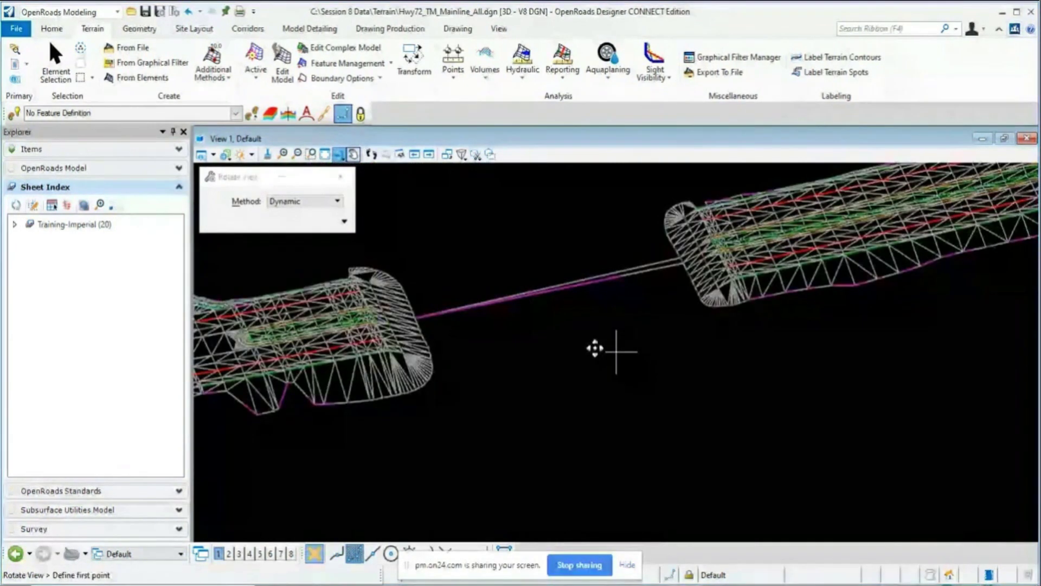
drag(595, 348, 696, 297)
right_click(697, 297)
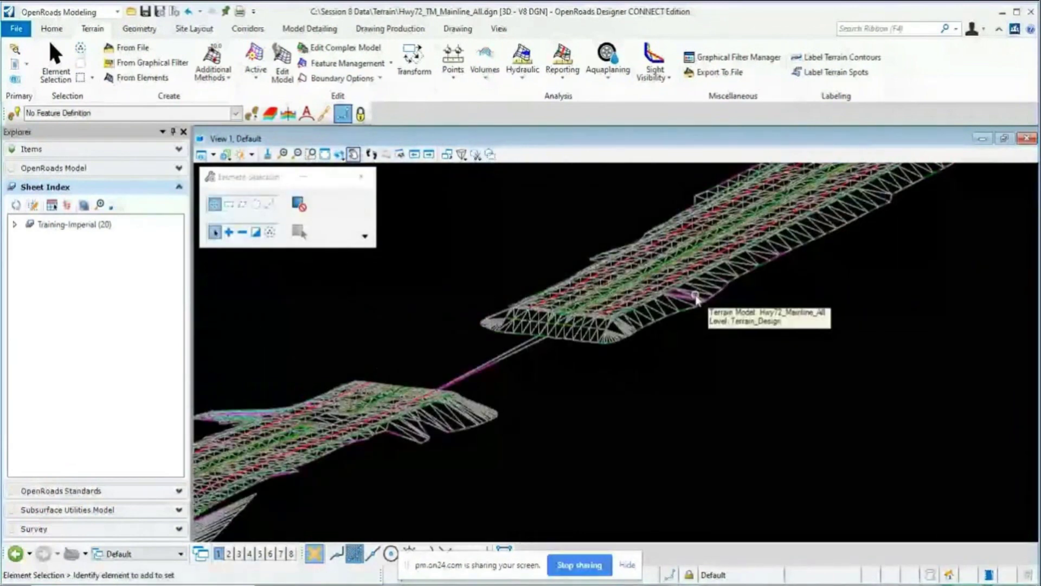
Step: Change the feature definition of the Hwy72_Mainline_All terrain model to Proposed Contours
click(696, 297)
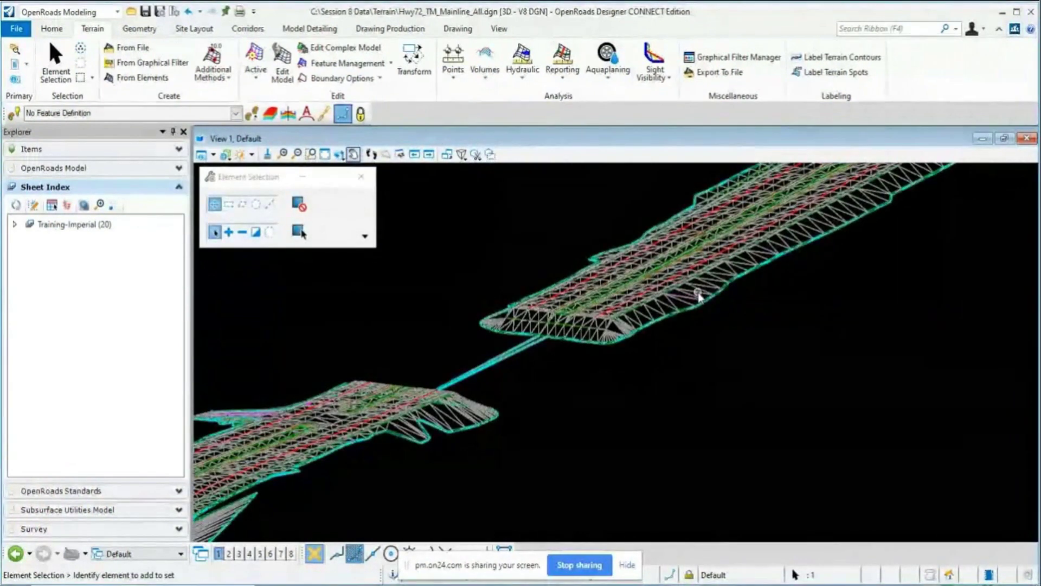
mouse_move(700, 296)
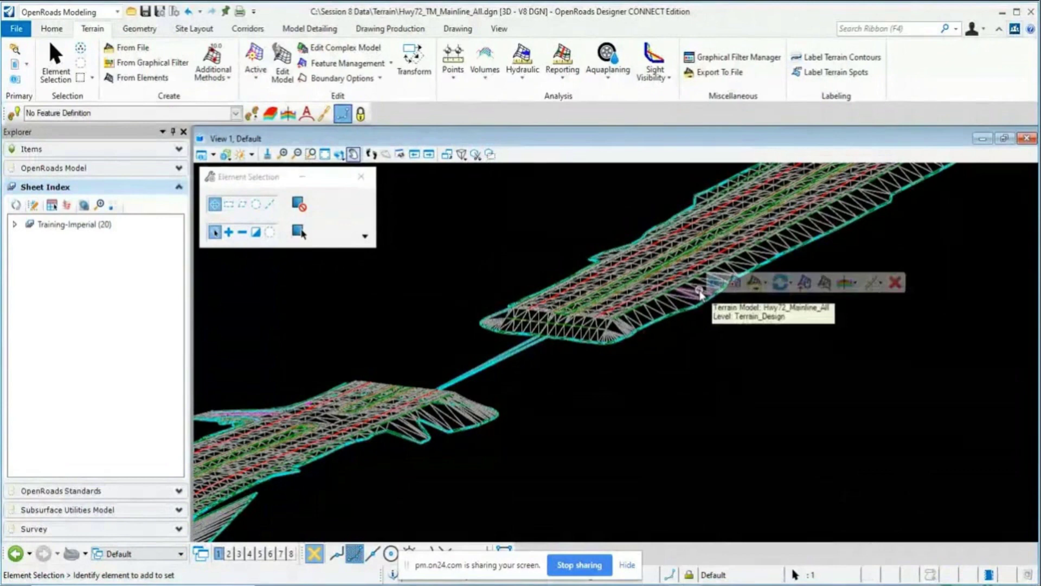
mouse_move(921, 175)
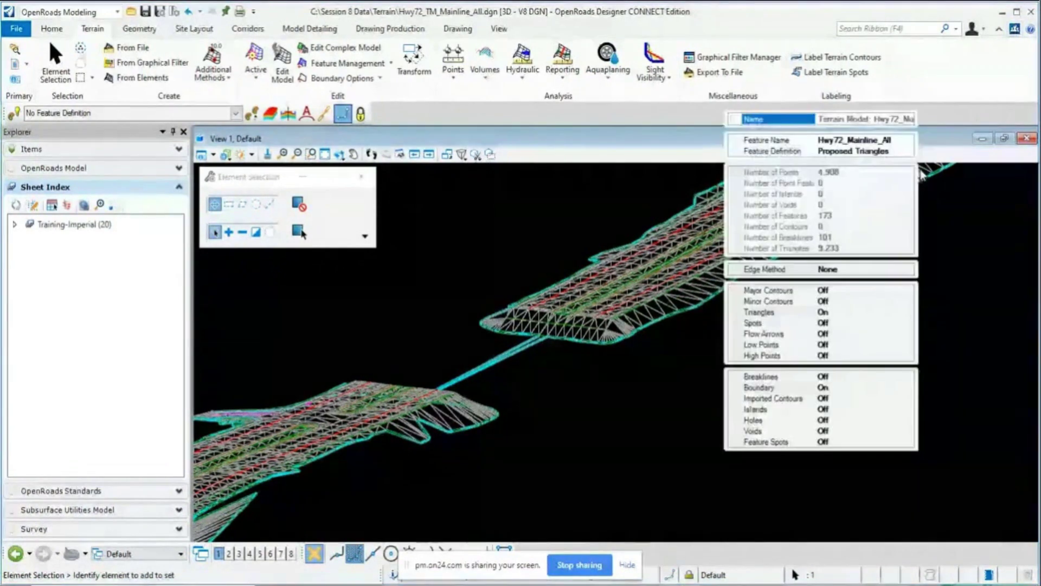
click(852, 151)
click(907, 151)
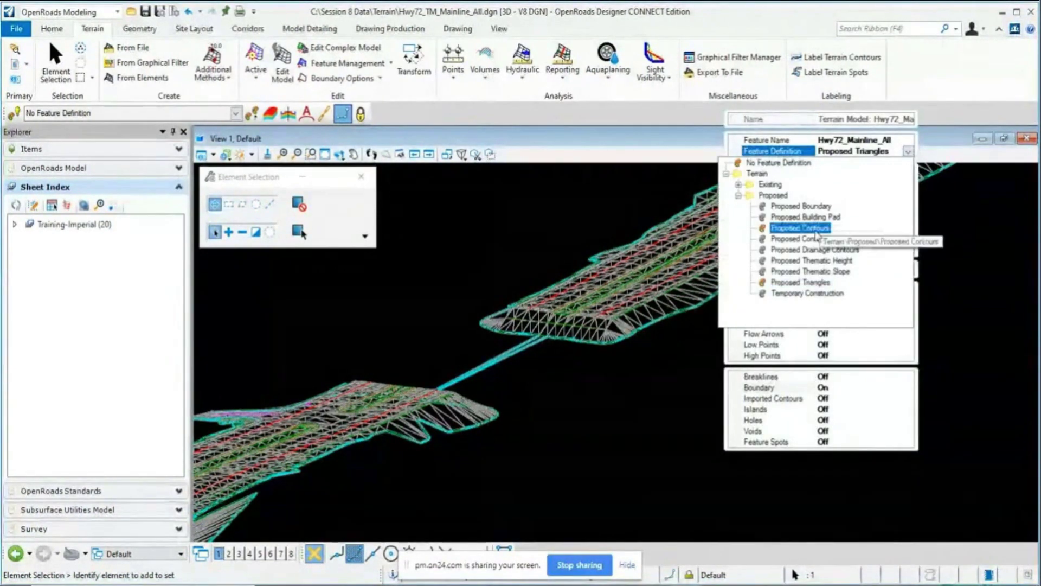
click(816, 229)
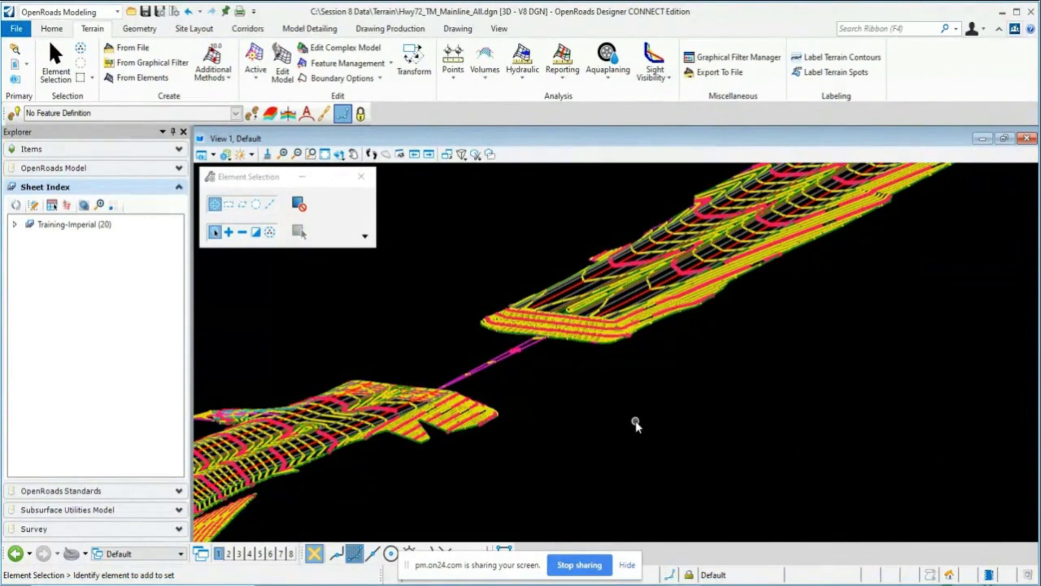
Step: Set up a LandXML export of the Hwy72_Mainline_All terrain with project name Triangle and the option Export Triangles Only
scroll(640, 315, up, 3)
mouse_move(642, 315)
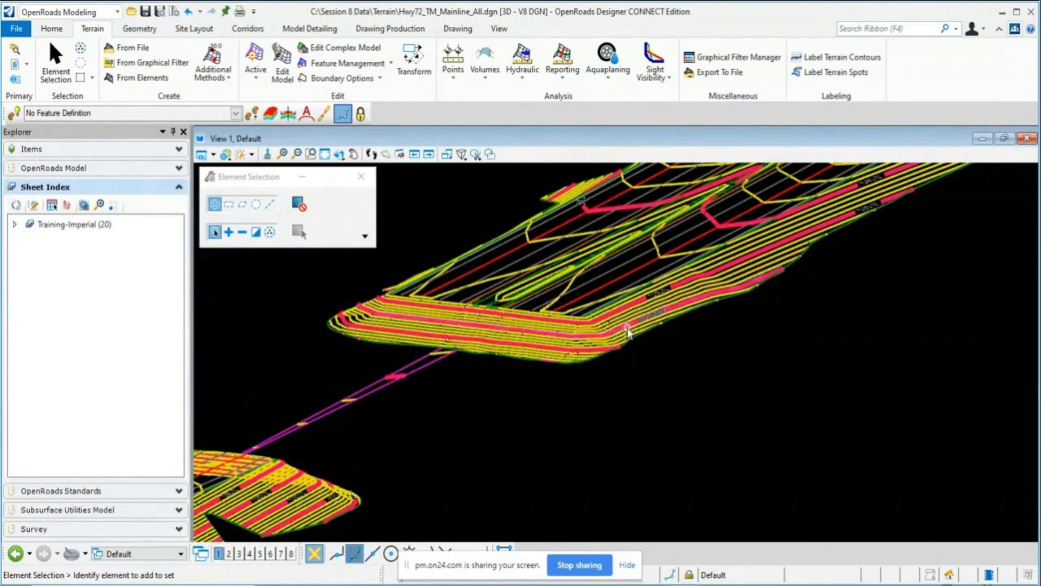
click(629, 334)
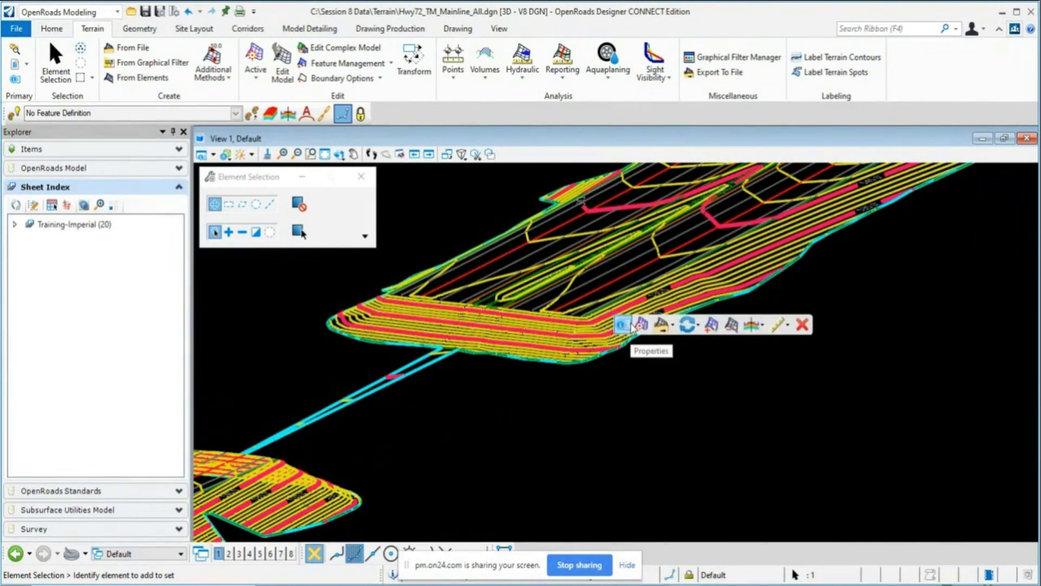
click(673, 325)
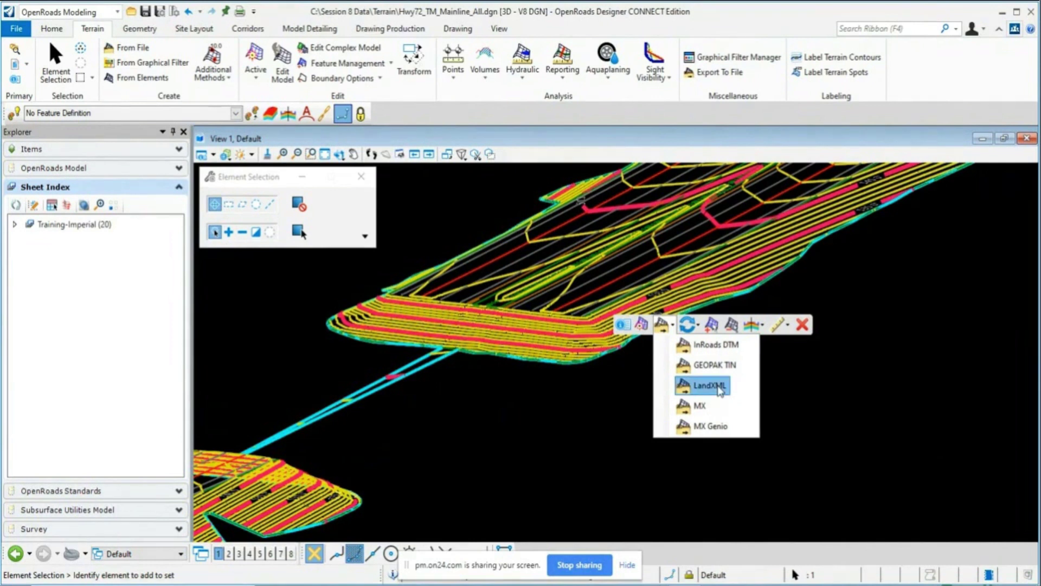
click(719, 389)
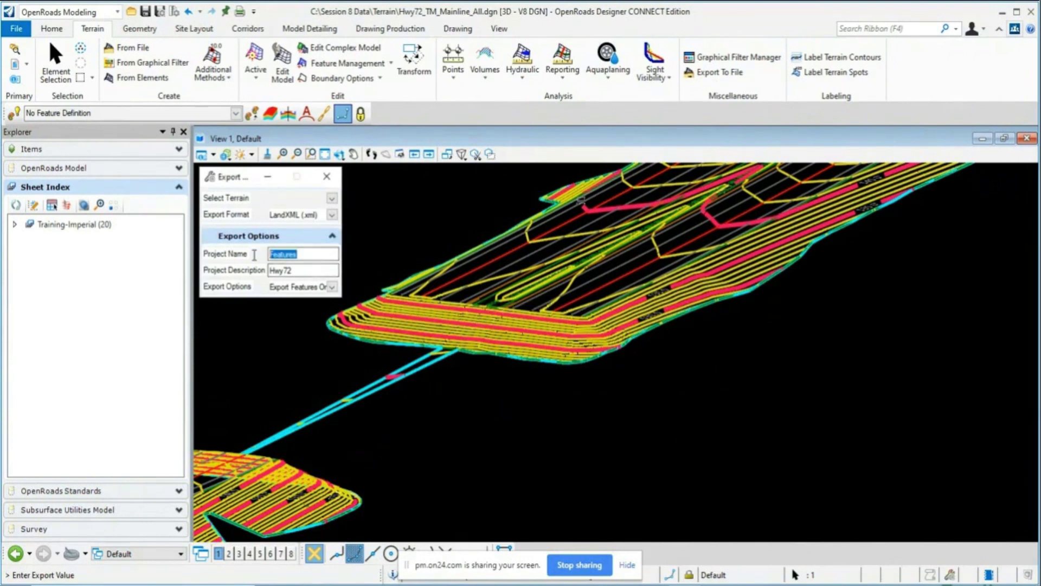
text(Triangle)
key(Return)
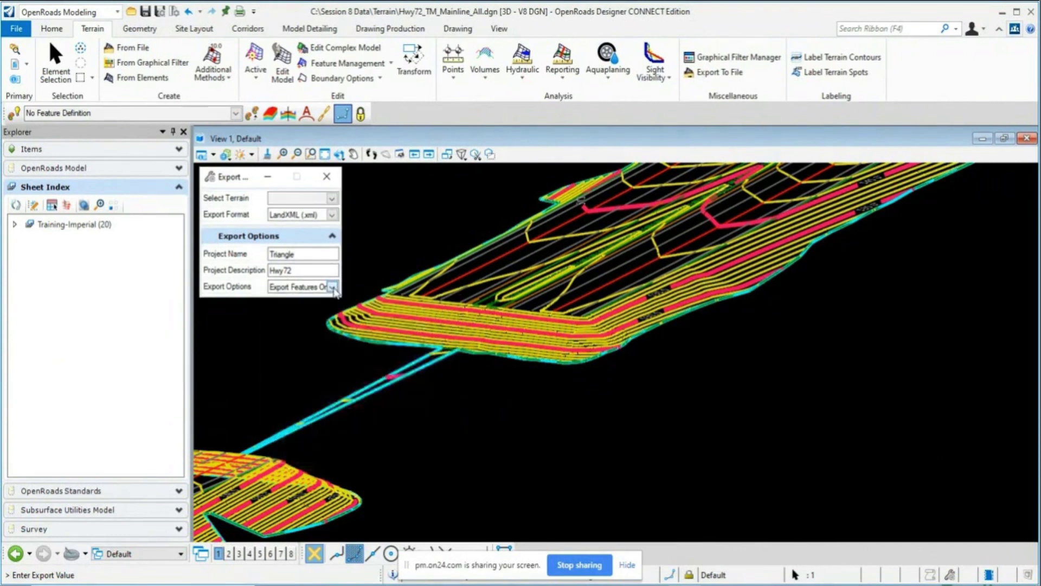
click(333, 289)
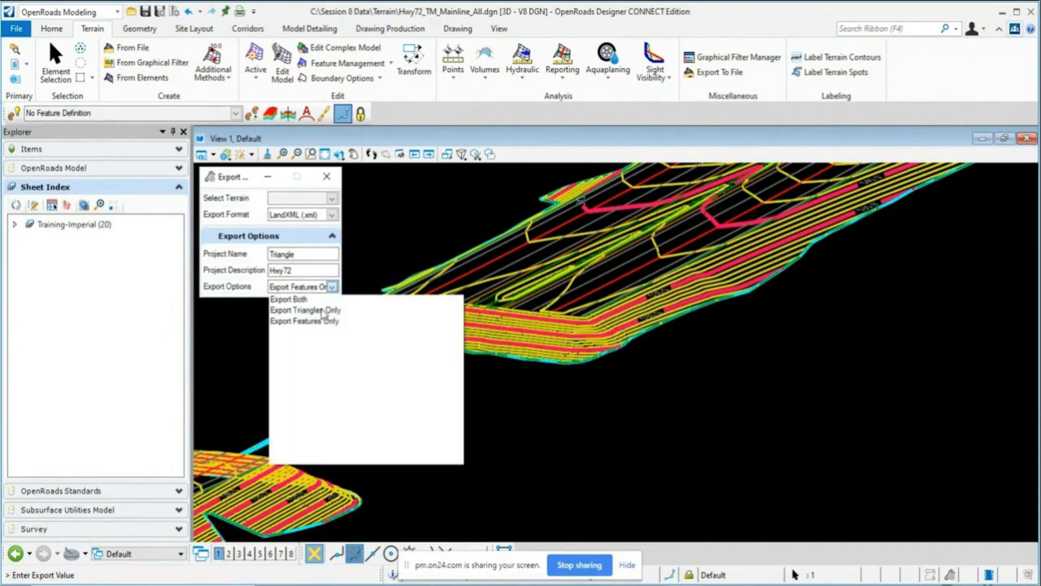
click(321, 308)
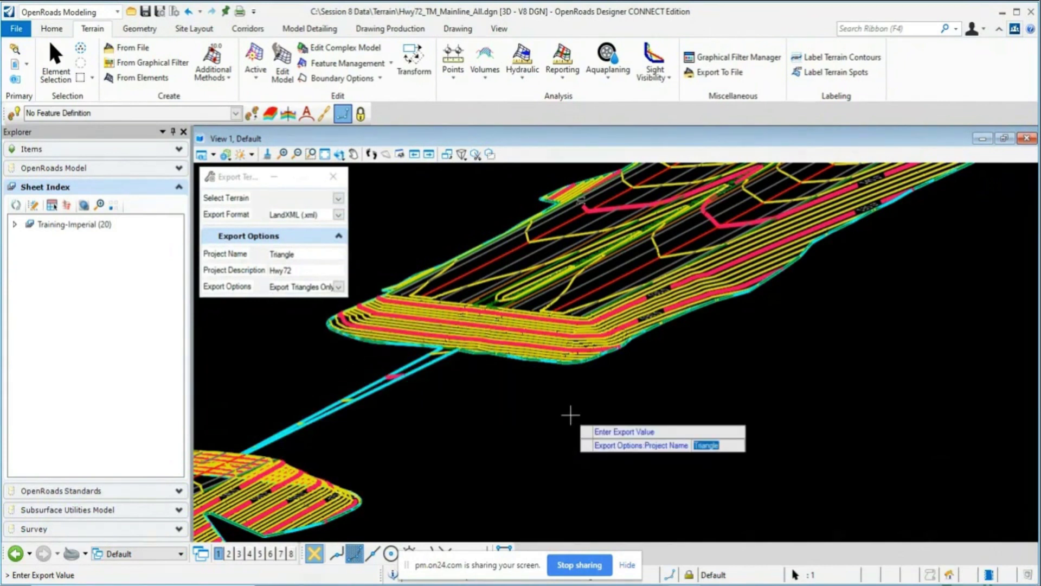
Step: Accept the triangles-only LandXML export settings and save over the existing Hyw72_triangles.xml in the Construction folder
key(Return)
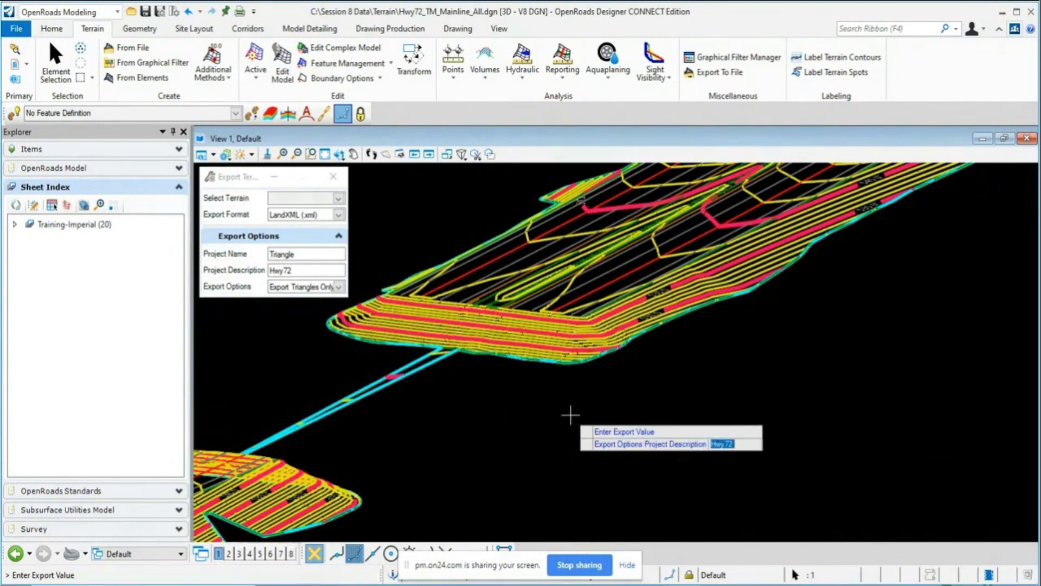
key(Return)
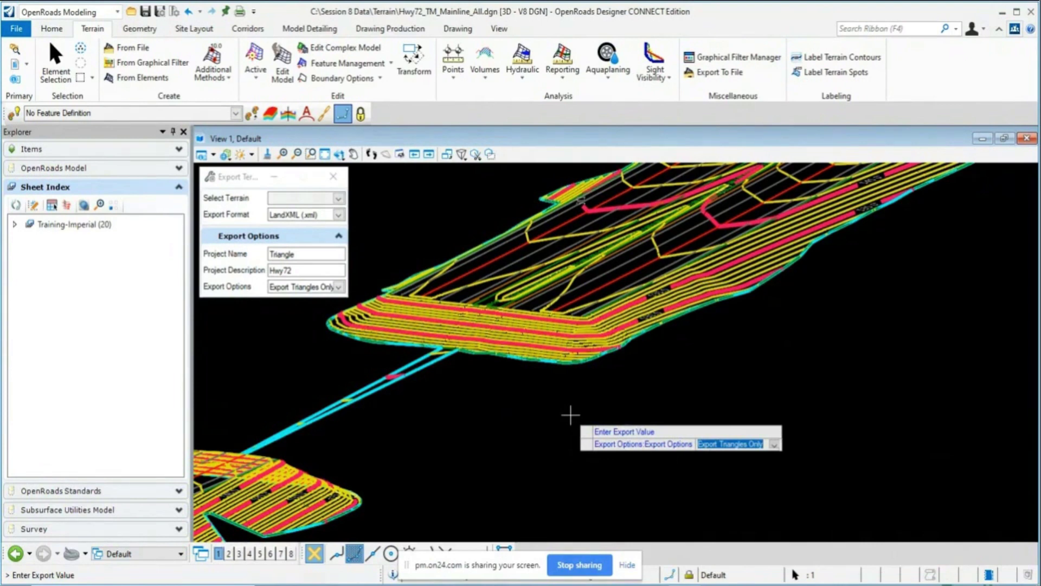
key(Return)
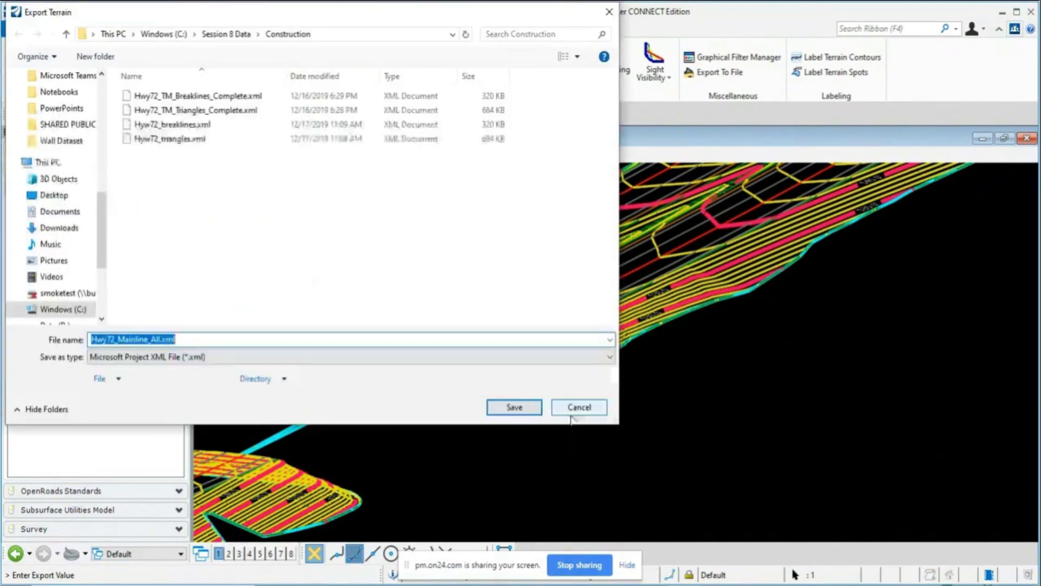
click(201, 139)
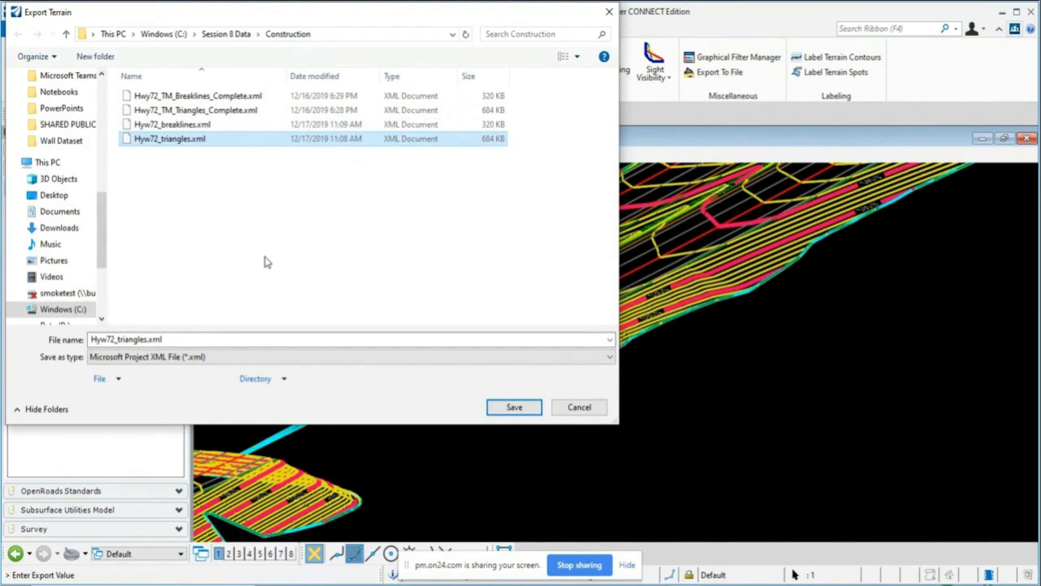
click(516, 411)
click(515, 410)
click(560, 308)
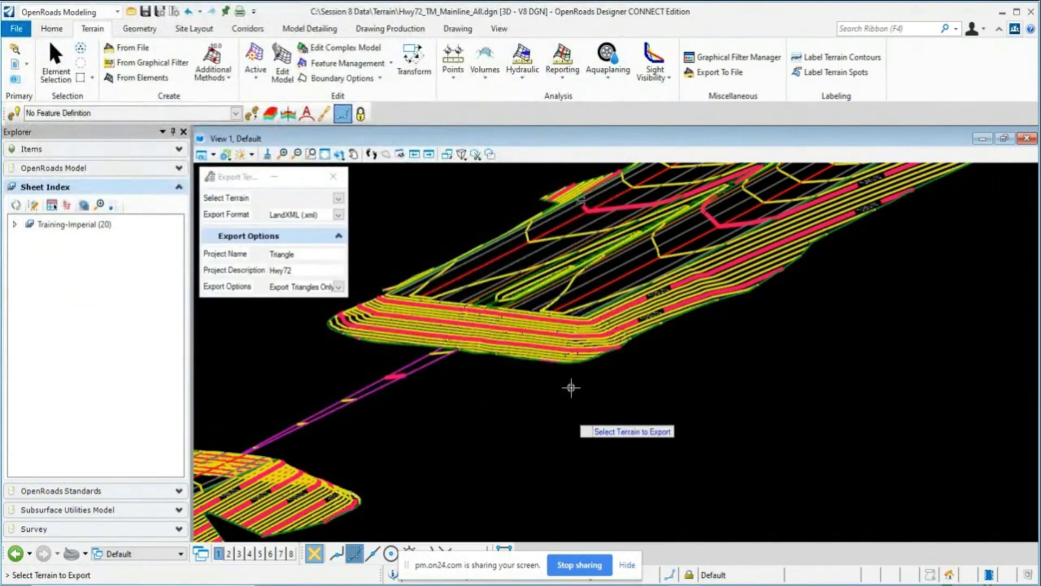
right_click(571, 388)
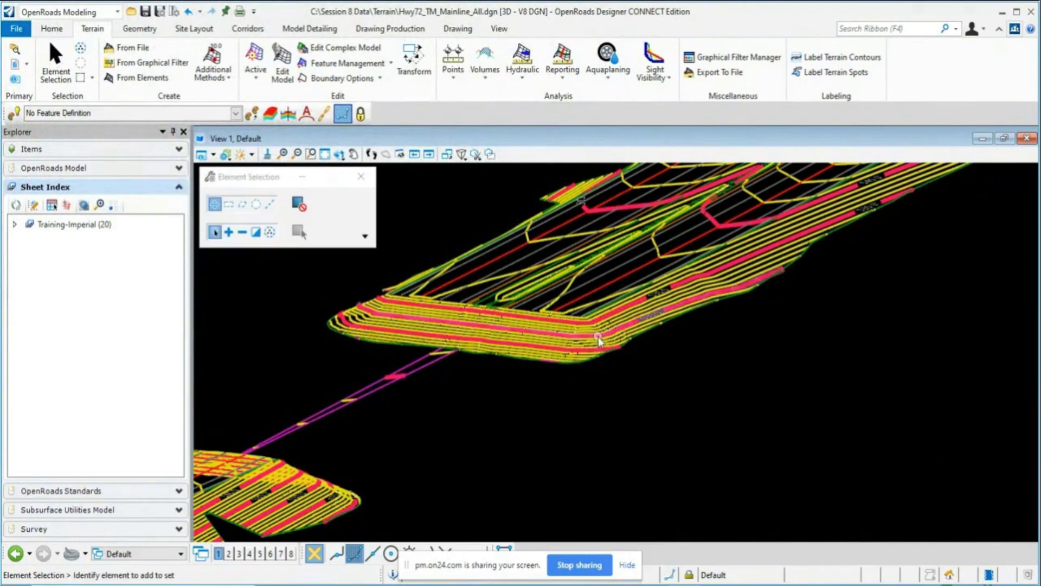
Step: Set up another LandXML export of the Hwy72_Mainline_All terrain with project name Features and the option Export Features Only
click(598, 337)
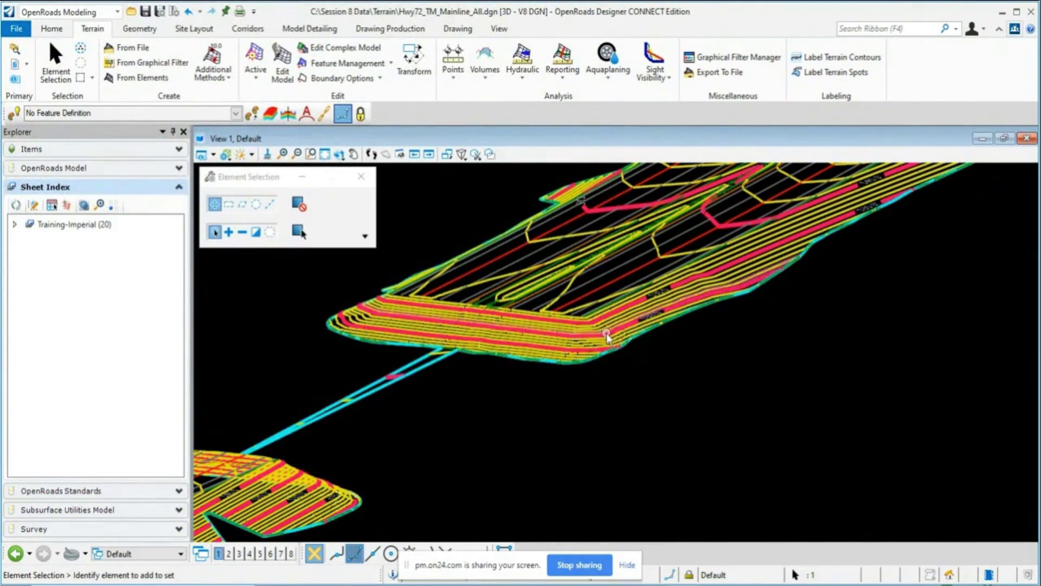
mouse_move(600, 338)
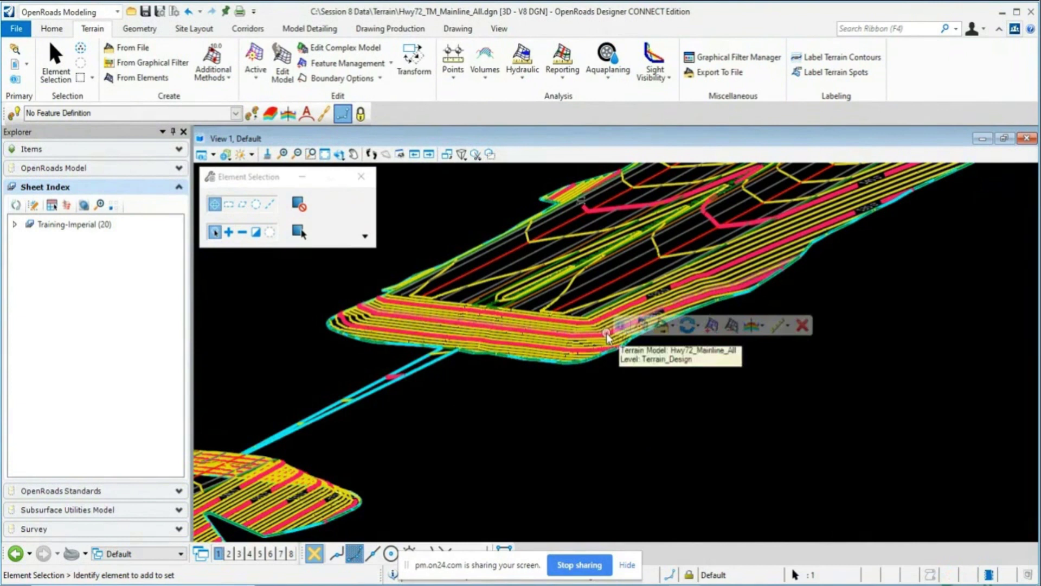
click(670, 327)
click(699, 386)
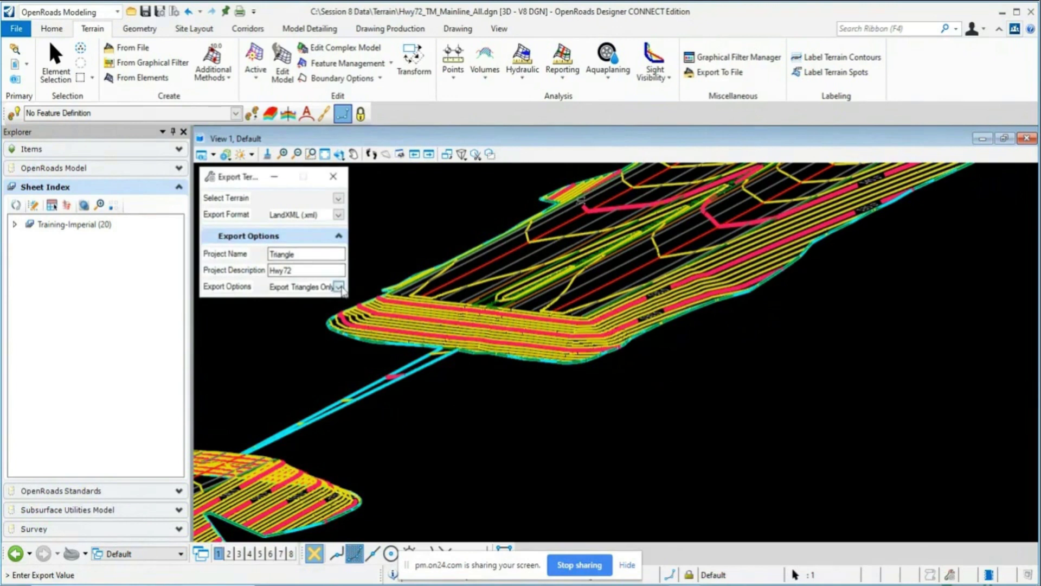
click(338, 287)
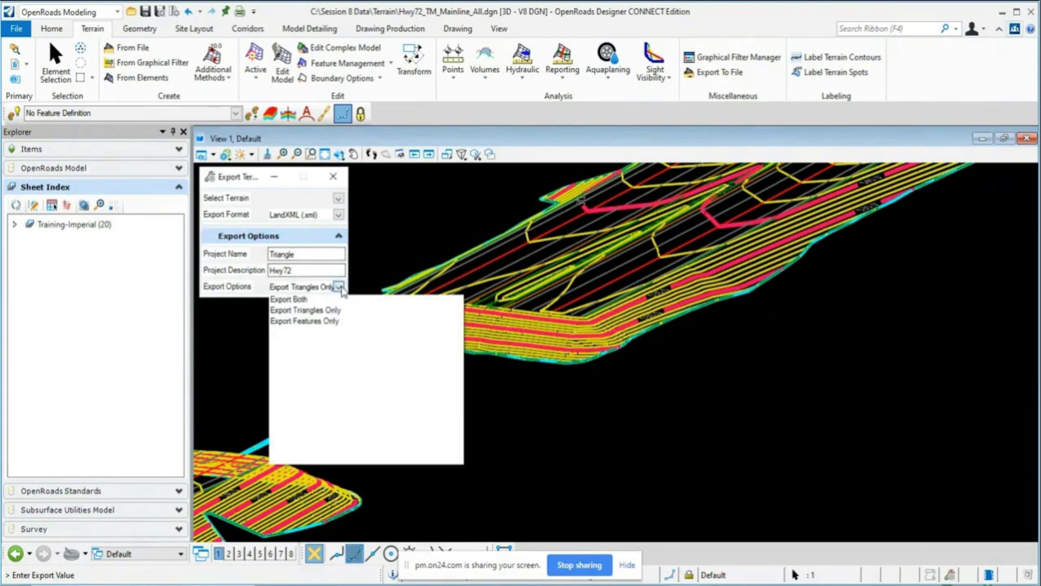
click(331, 322)
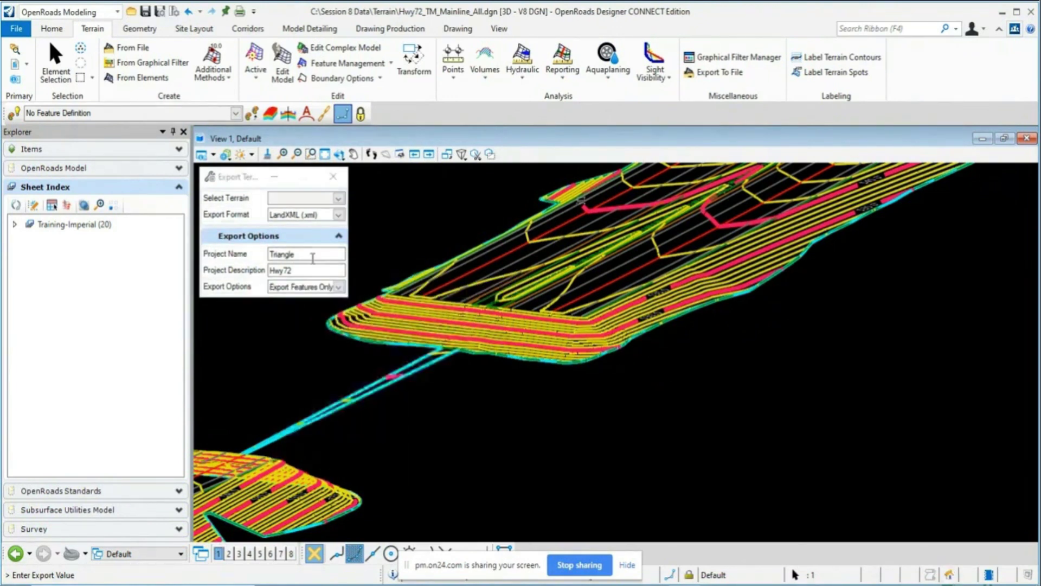
click(312, 255)
text(F)
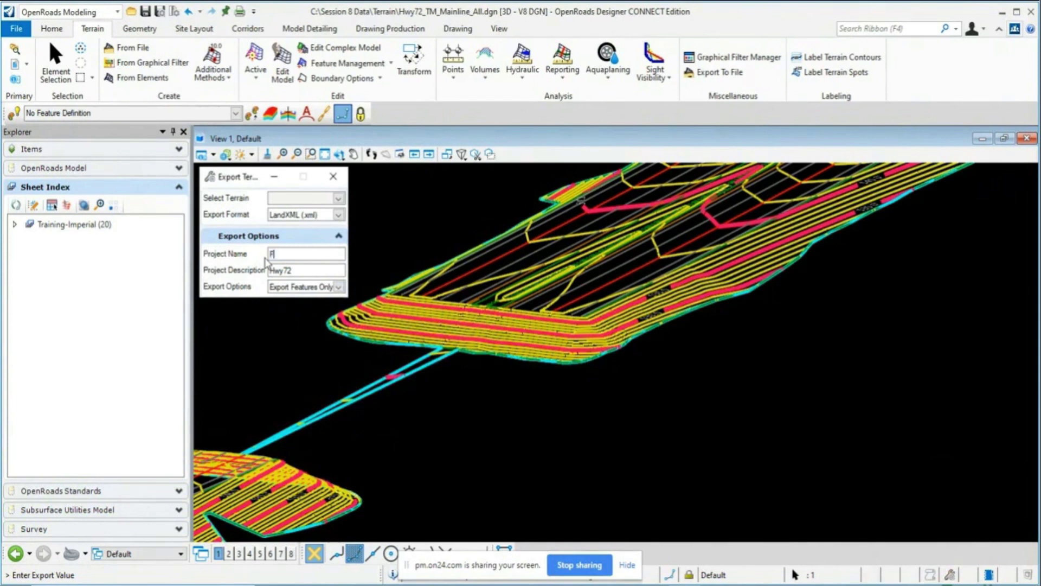
text(eatures)
key(Tab)
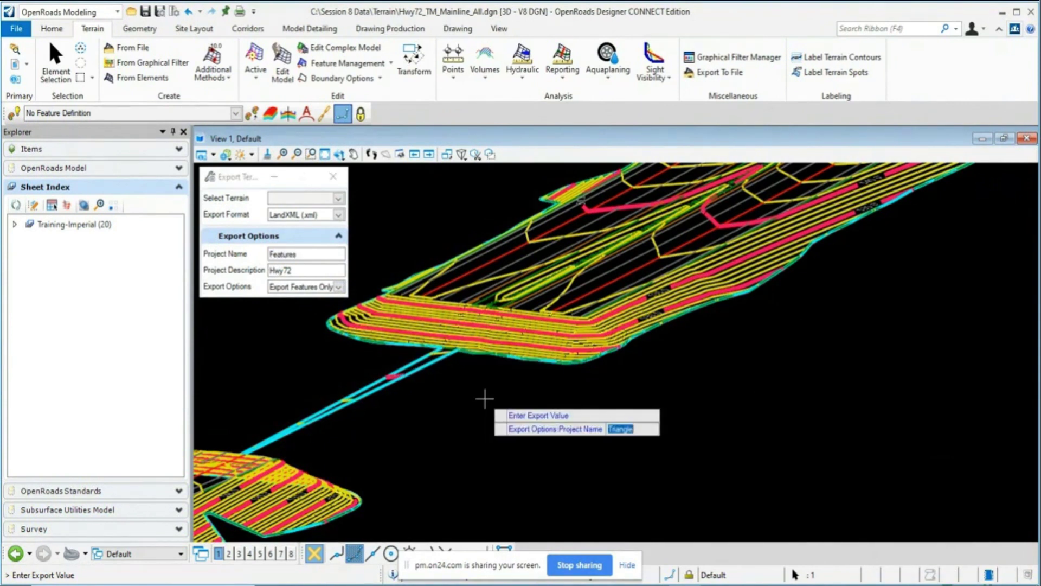
key(Tab)
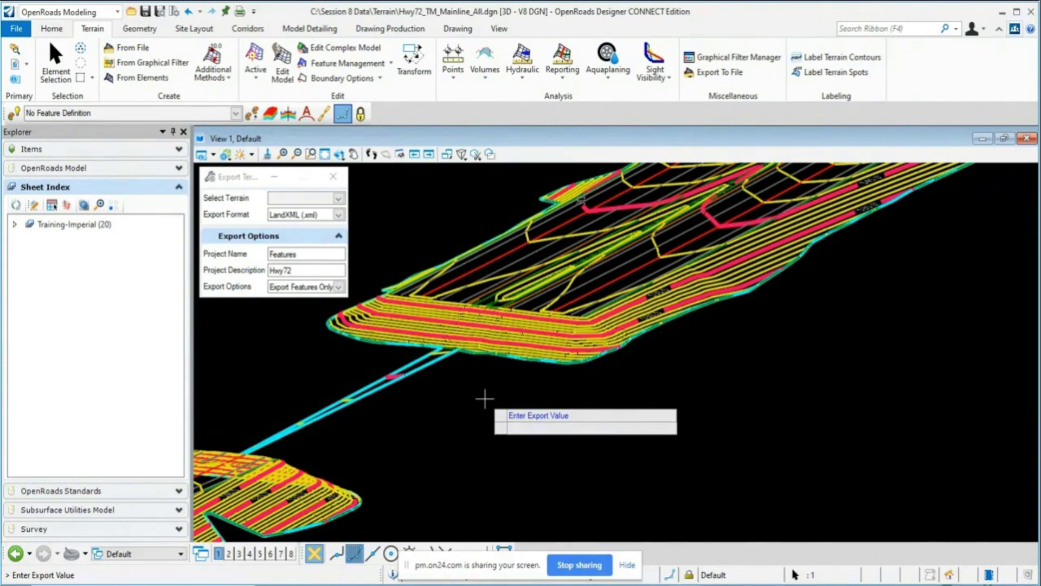
click(484, 399)
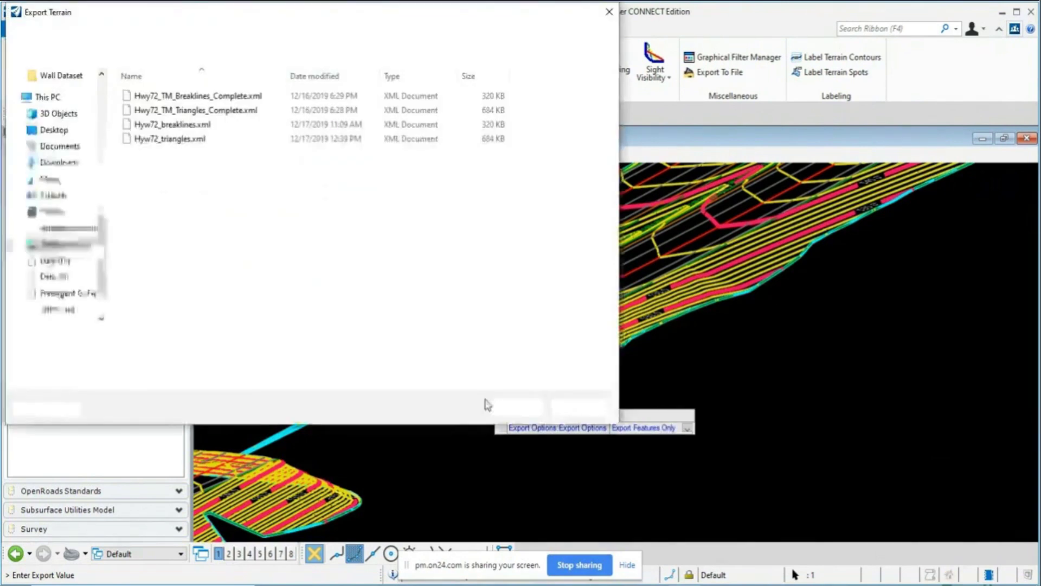
Step: Save the features export over the existing Hyw72_breaklines.xml in the Construction folder and end the export command
click(211, 140)
click(214, 127)
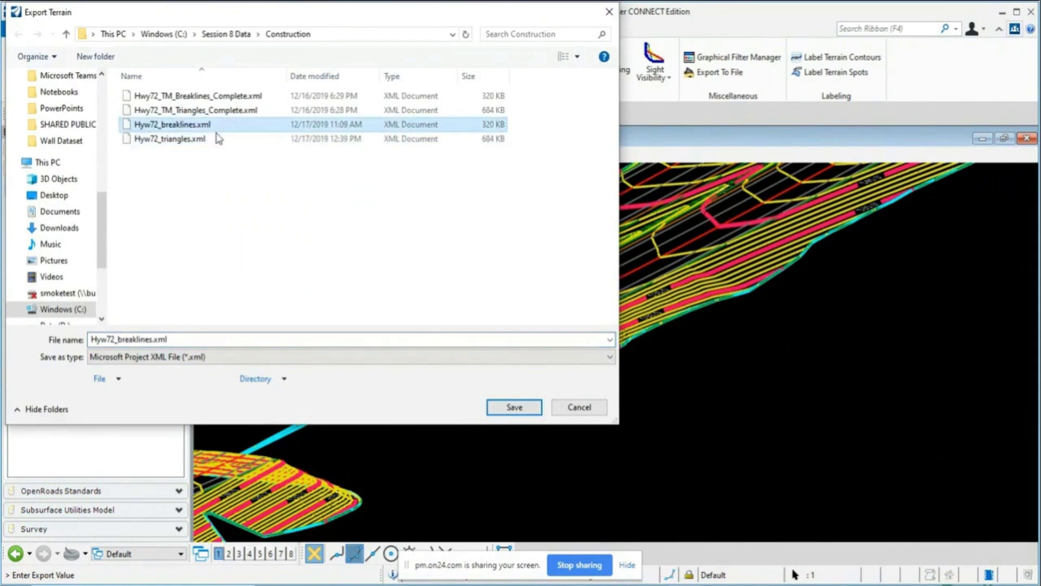
click(508, 409)
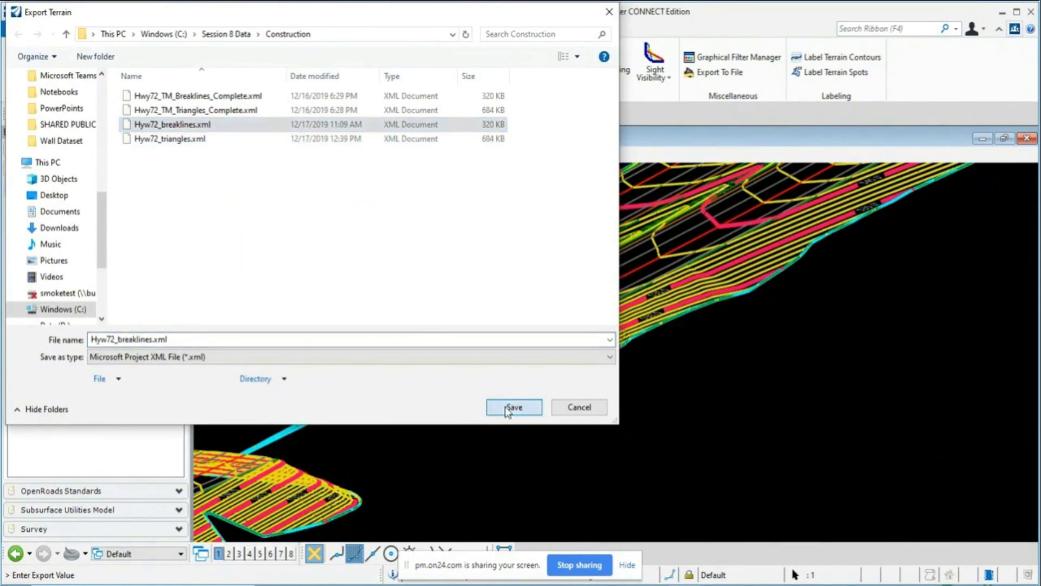
click(548, 306)
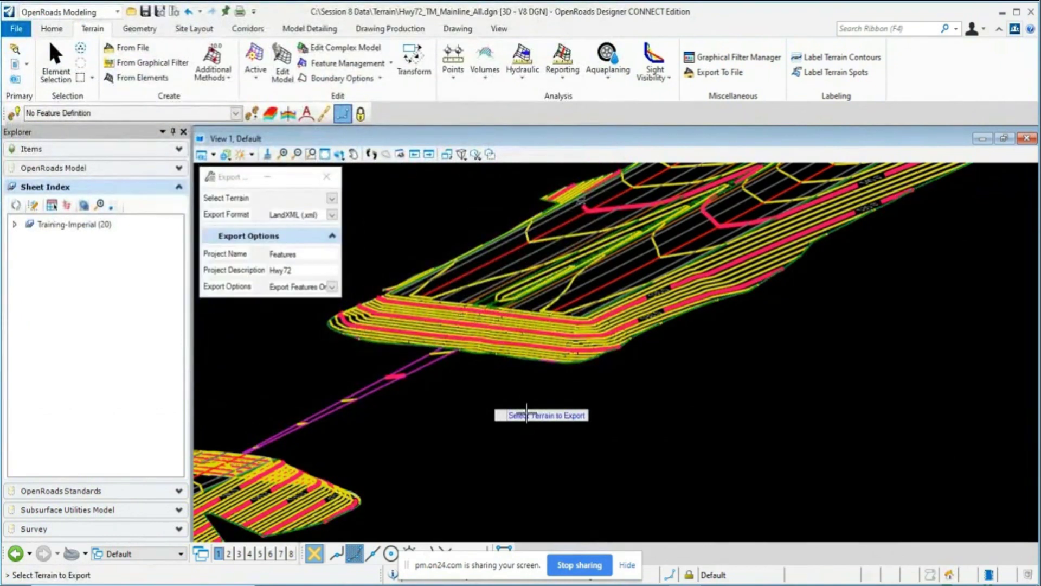
right_click(526, 414)
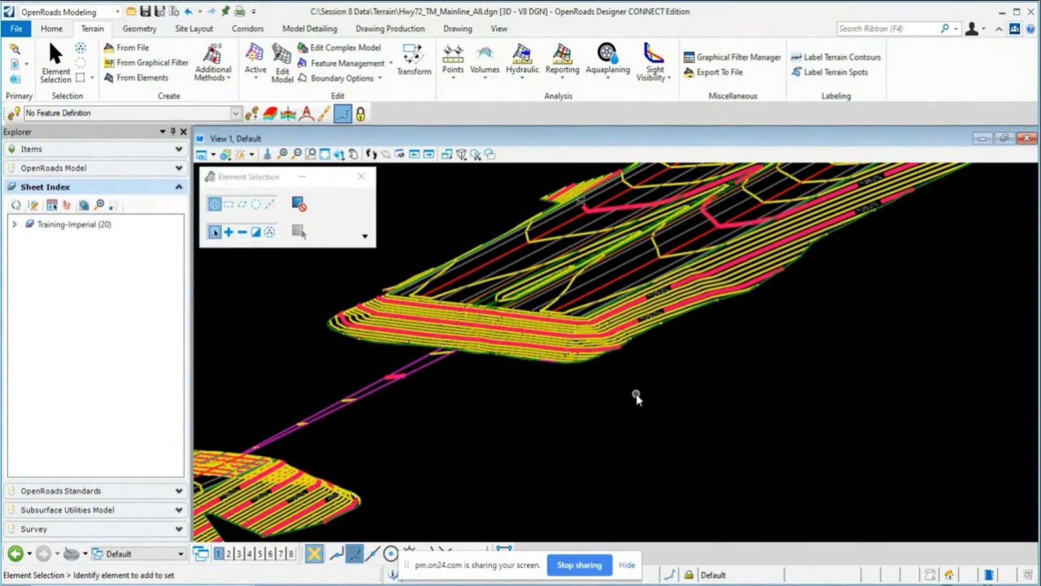
scroll(591, 390, down, 5)
scroll(591, 390, down, 1)
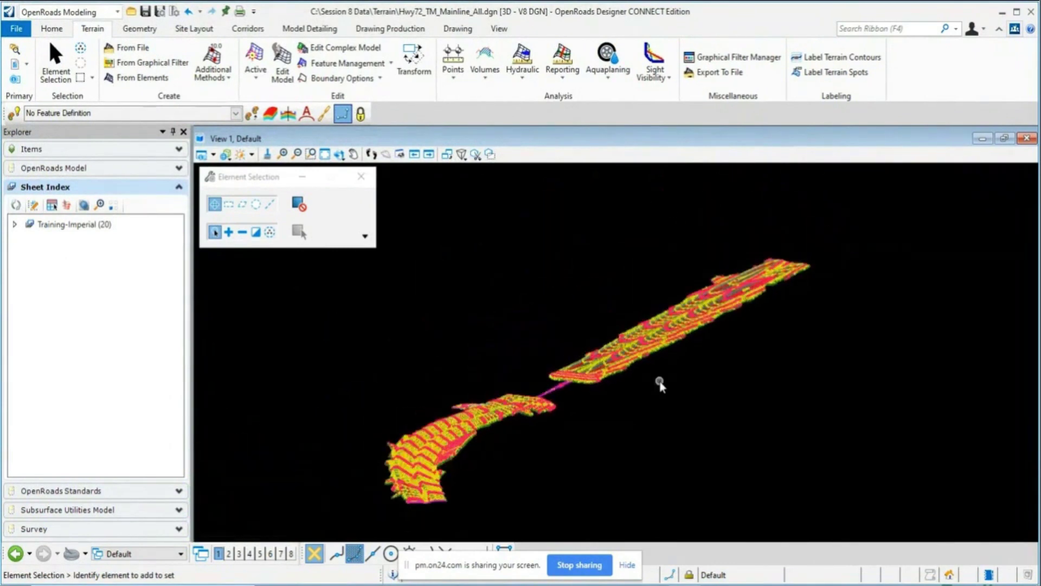
scroll(660, 384, up, 2)
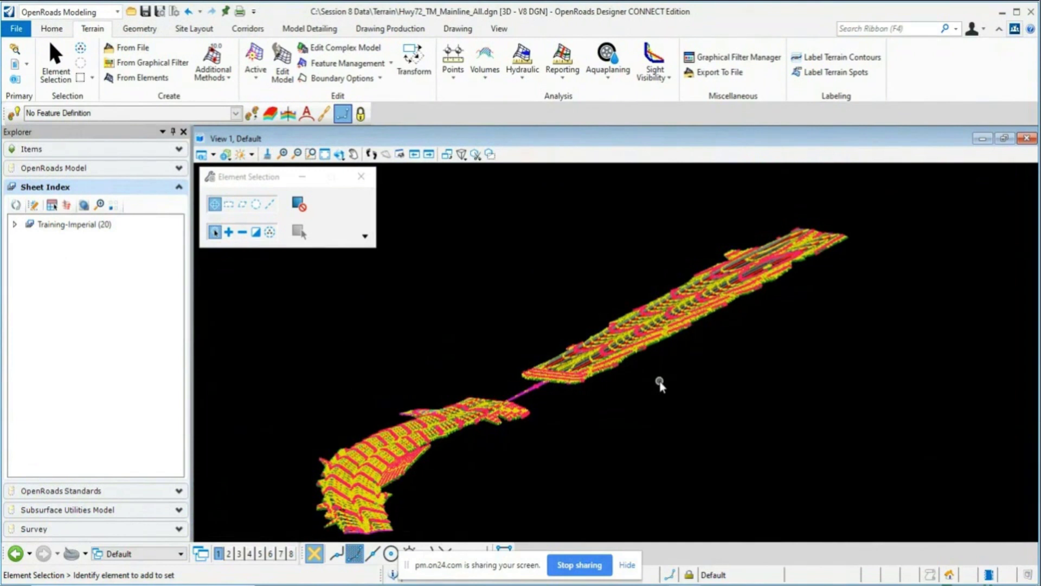
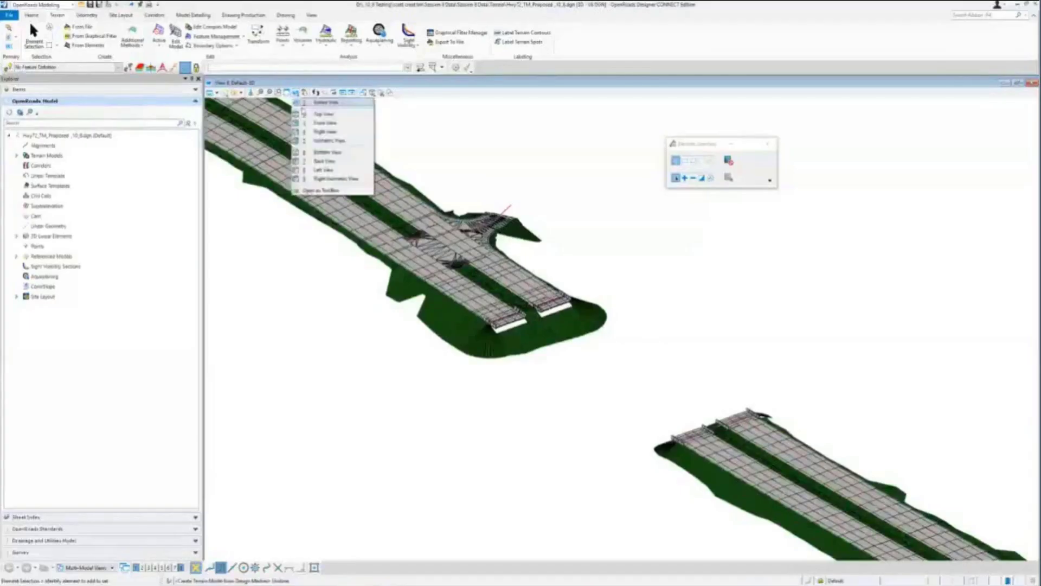
Step: Start creating a terrain model from design meshes, with Top as the design surface side and Proposed Contours as its feature definition
click(306, 110)
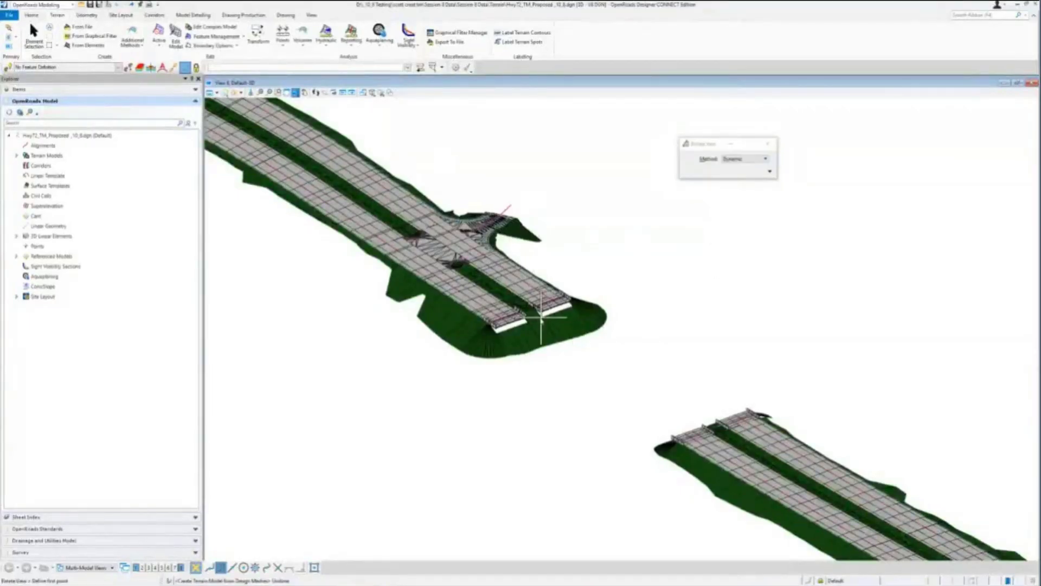
click(529, 322)
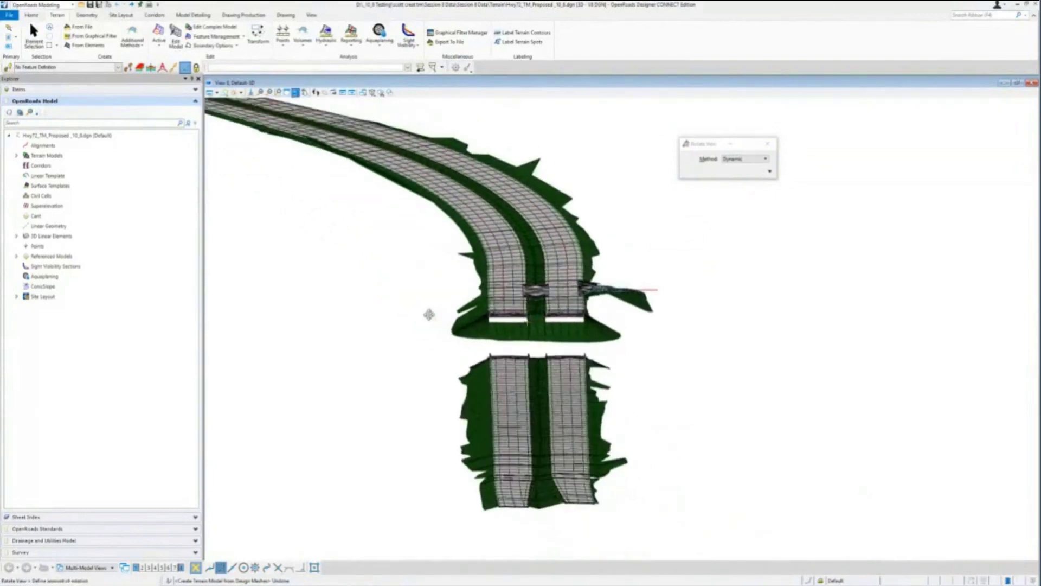
click(640, 364)
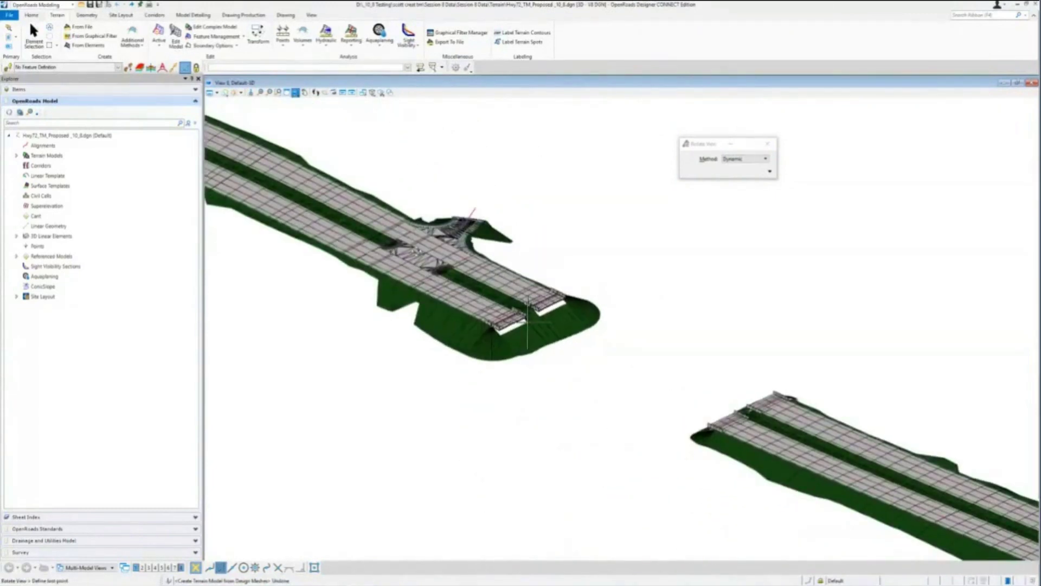
click(140, 47)
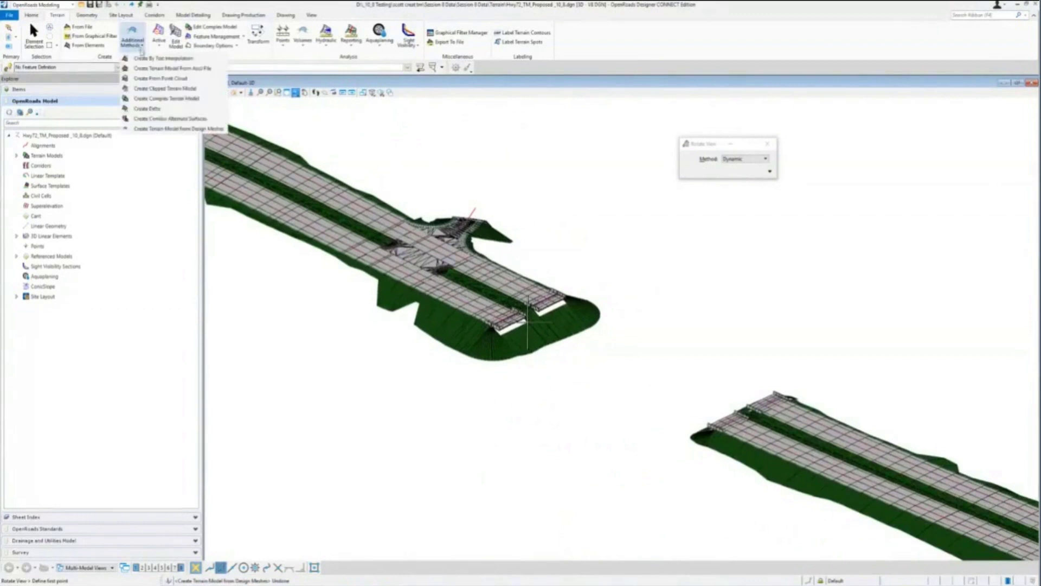
click(168, 129)
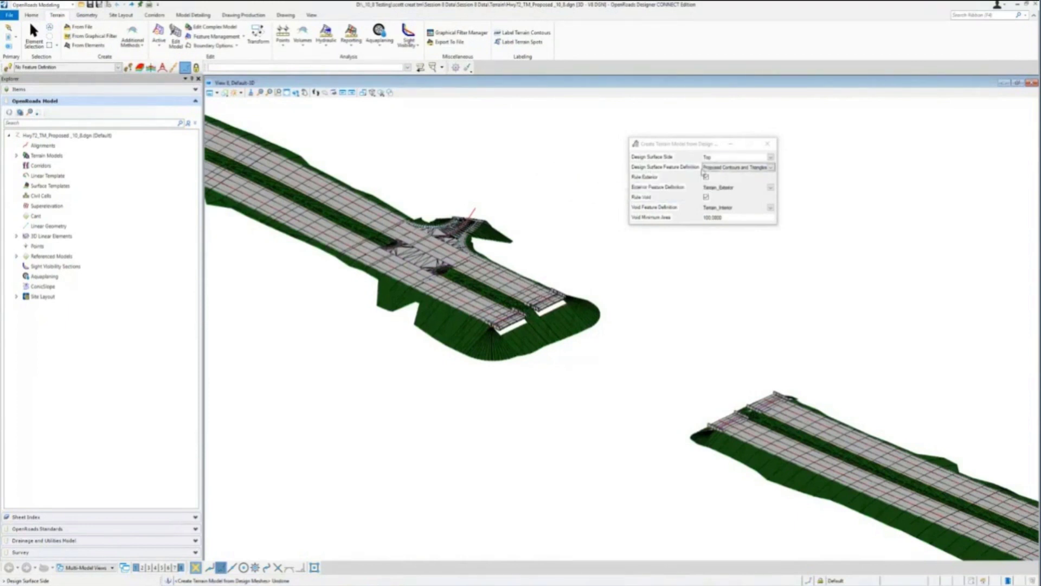
click(771, 157)
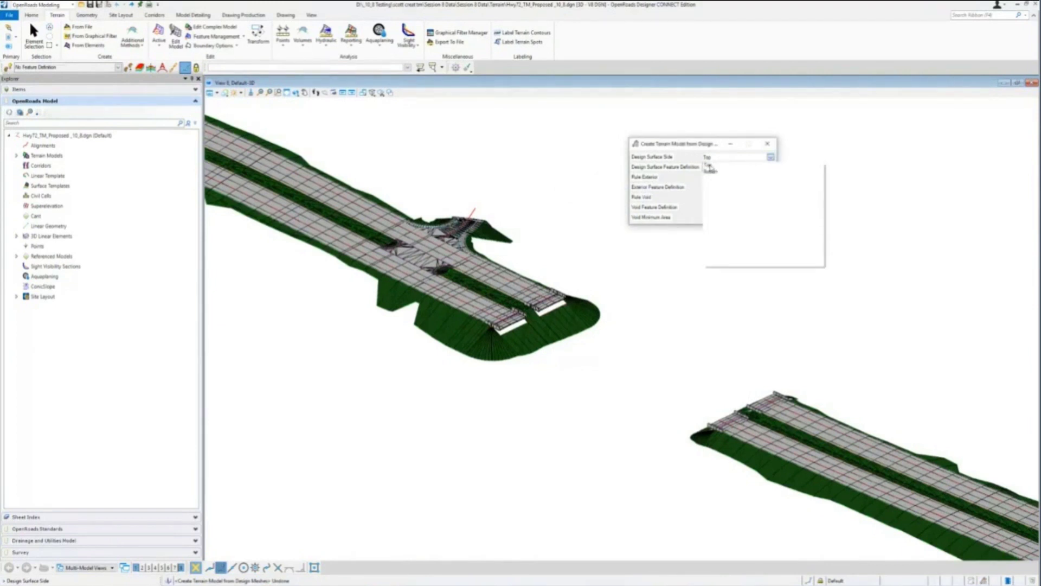
click(709, 165)
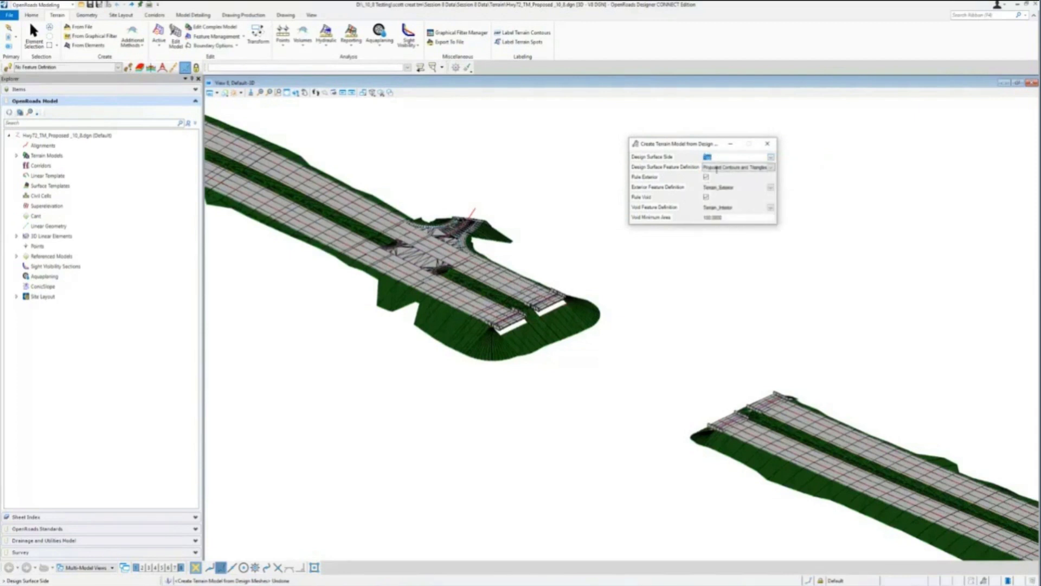
click(771, 168)
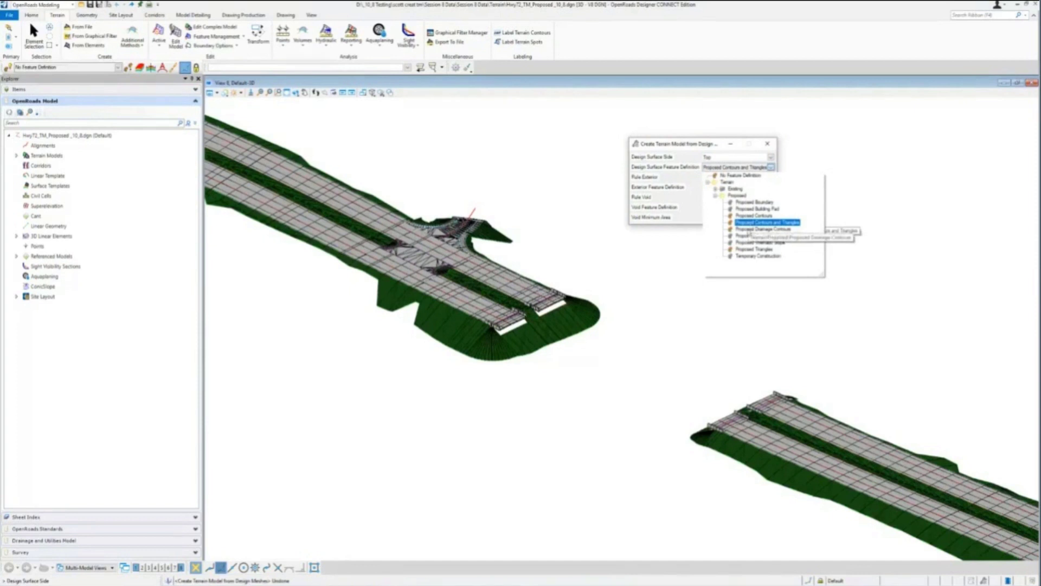
click(754, 215)
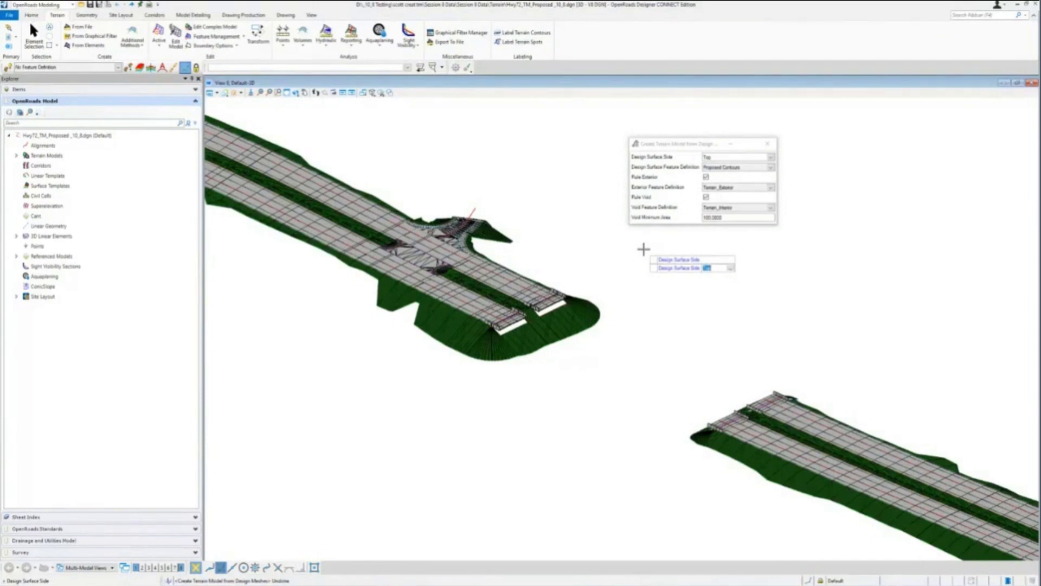
Step: Create the design-mesh terrain models with exteriors ruled as Terrain_Exterior, voids ruled as Terrain_Interior and a void minimum area of 100
click(644, 249)
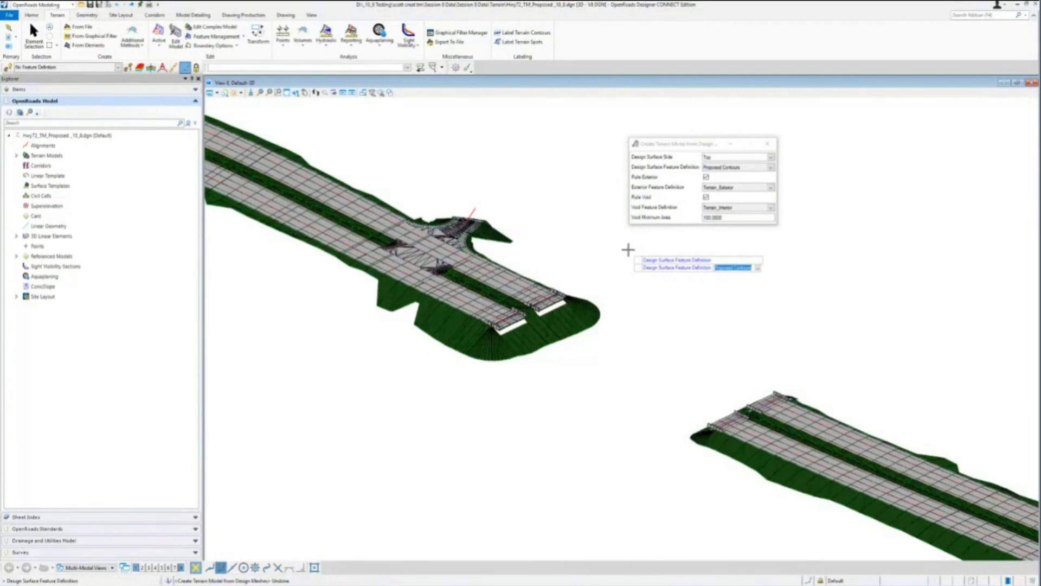
click(623, 249)
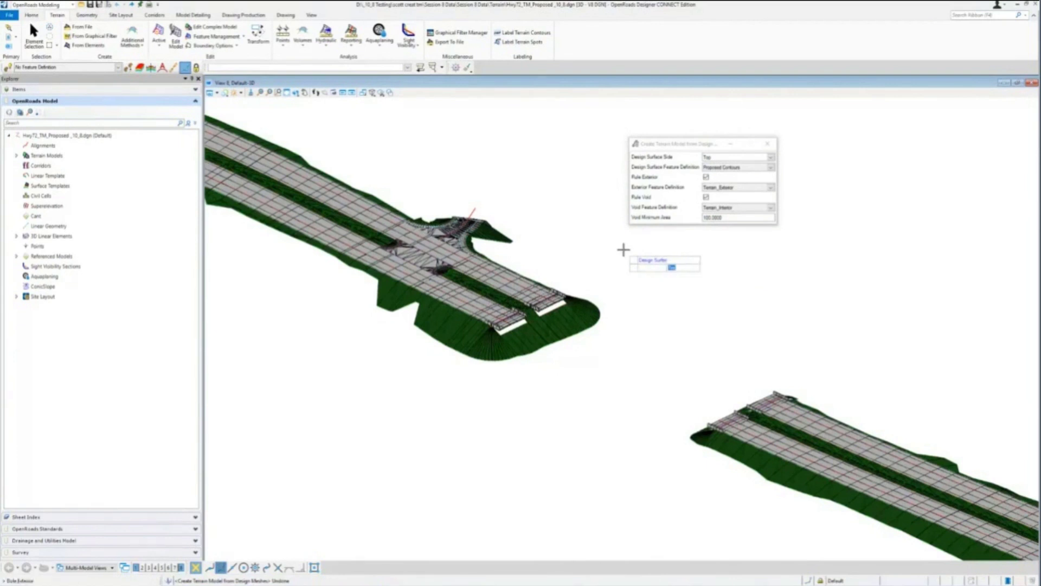
click(616, 250)
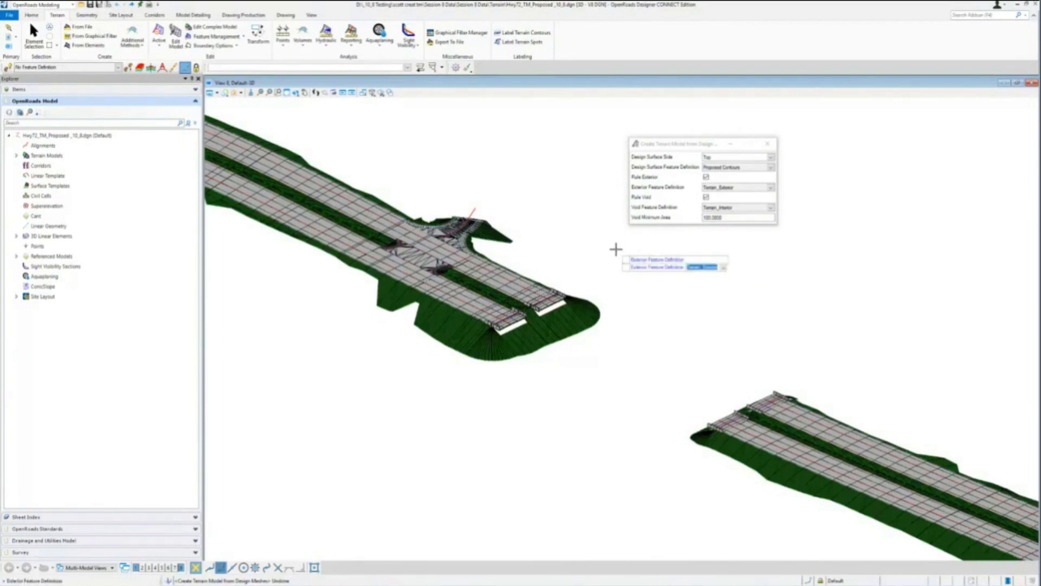
click(616, 250)
click(599, 248)
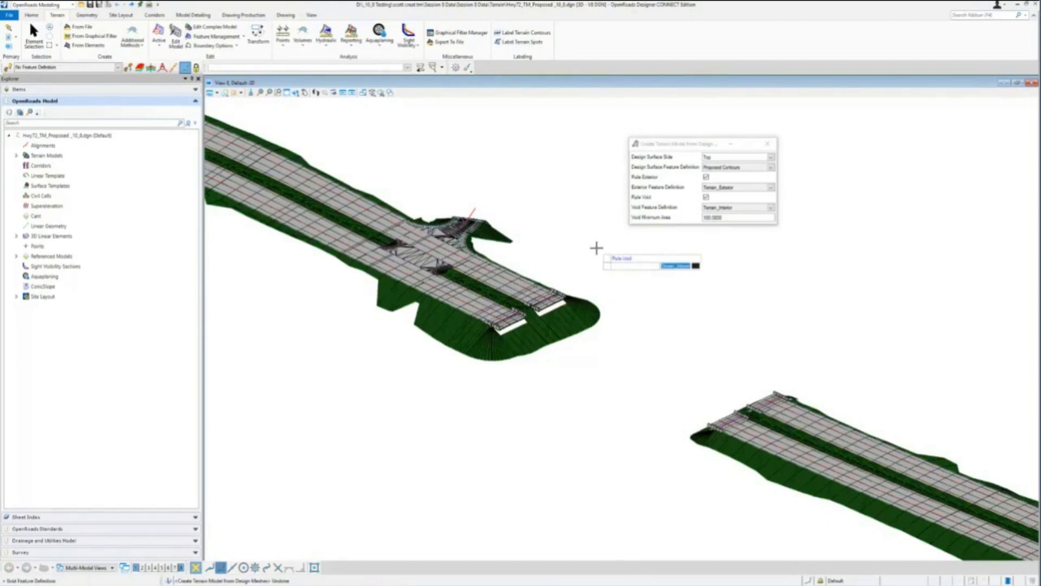
click(587, 246)
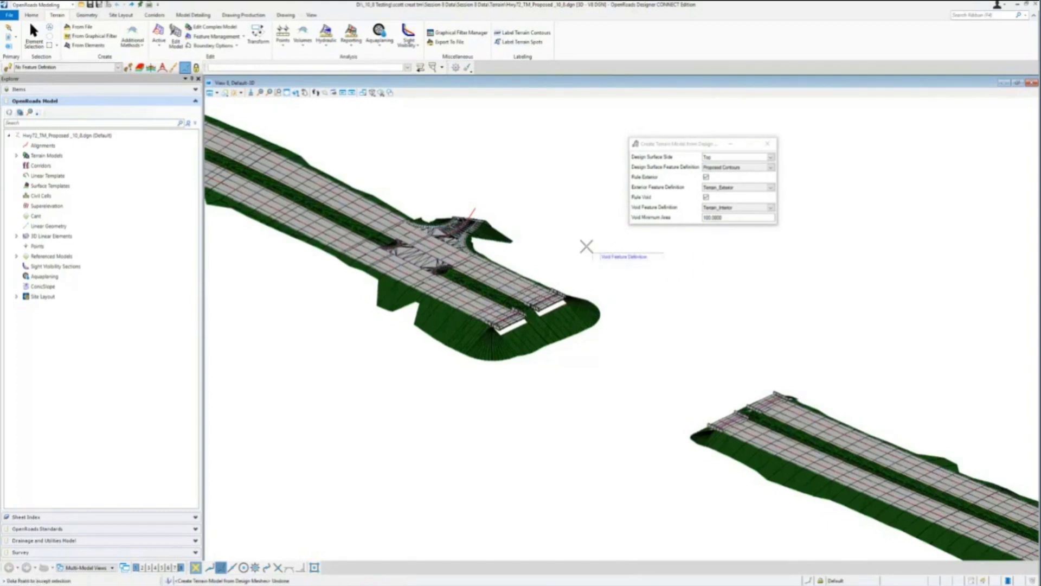
click(584, 243)
click(583, 240)
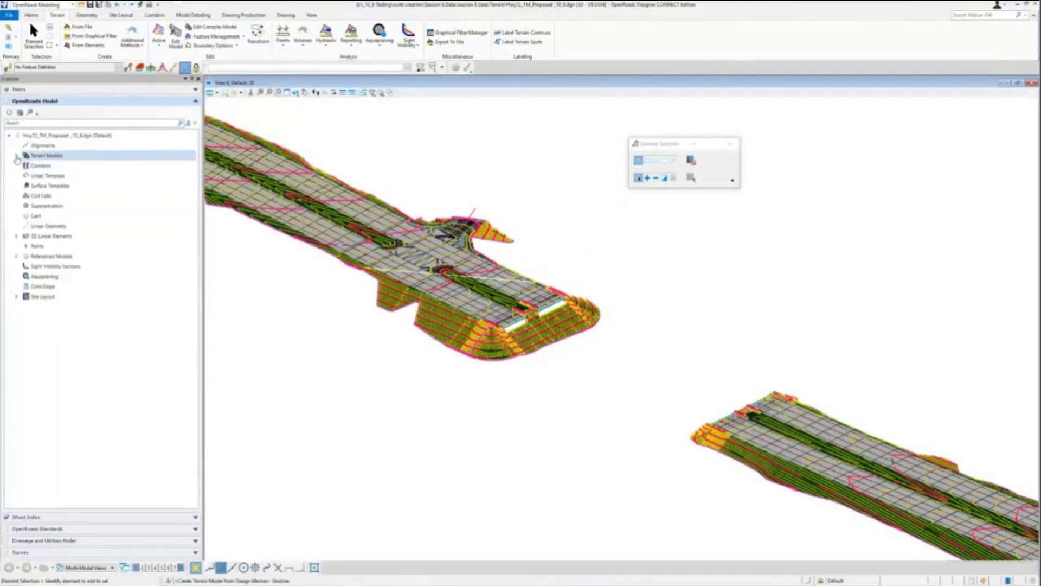
Step: List the terrain models under Proposed Contours and examine the generated contours around the intersection and median crossover
click(17, 155)
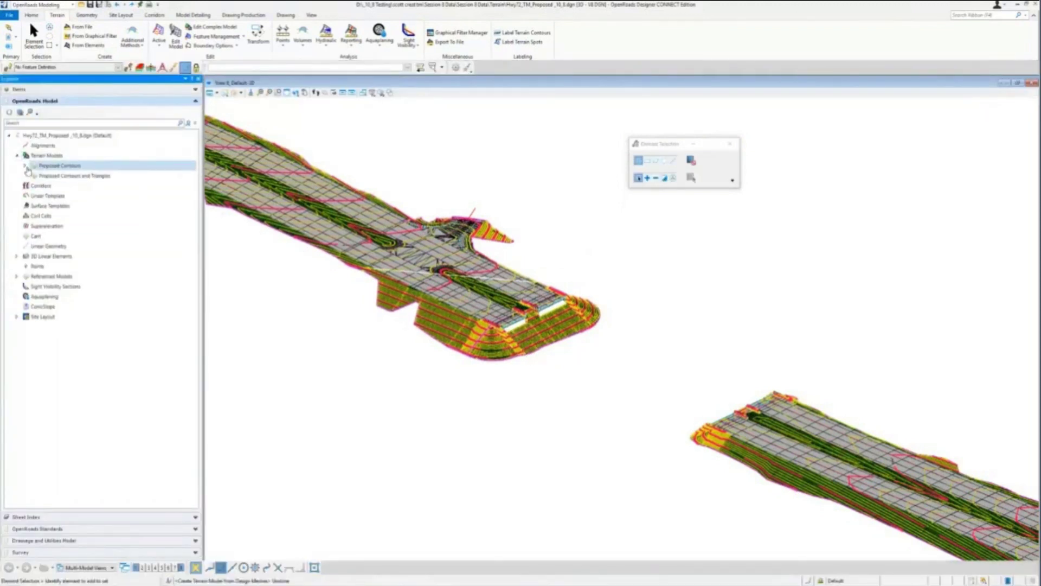
click(25, 166)
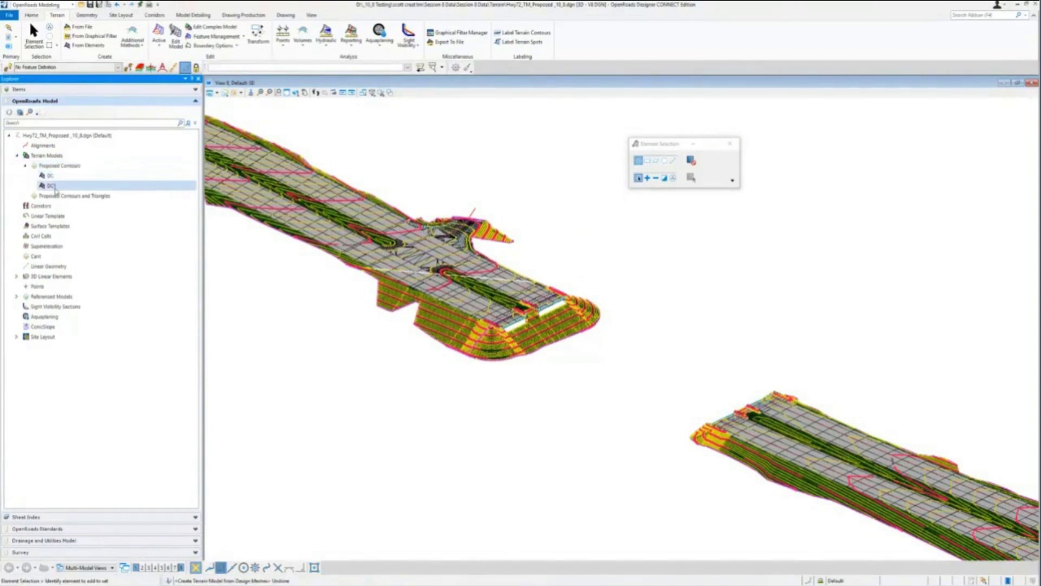
scroll(466, 315, up, 2)
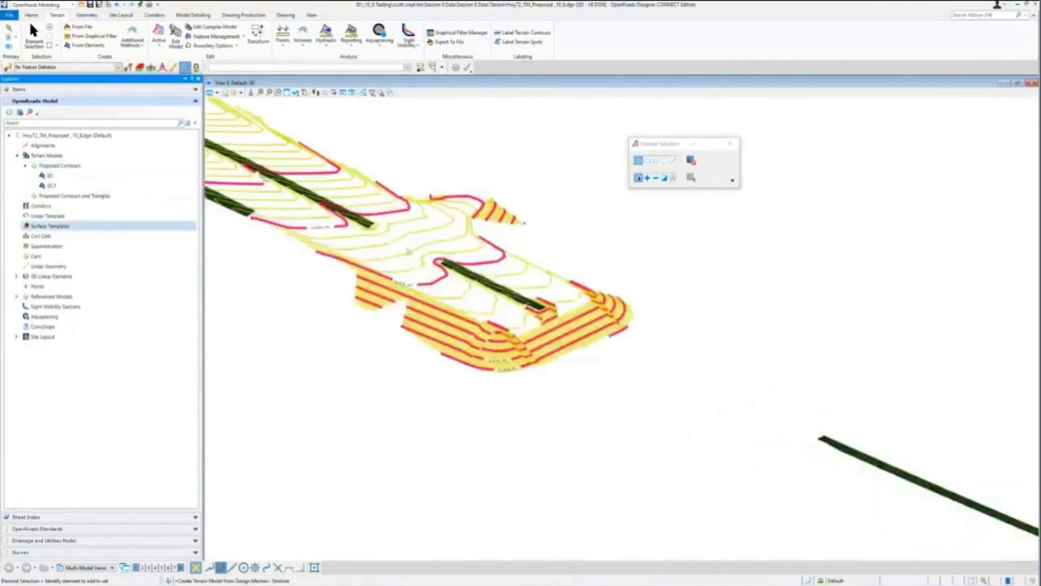
click(278, 92)
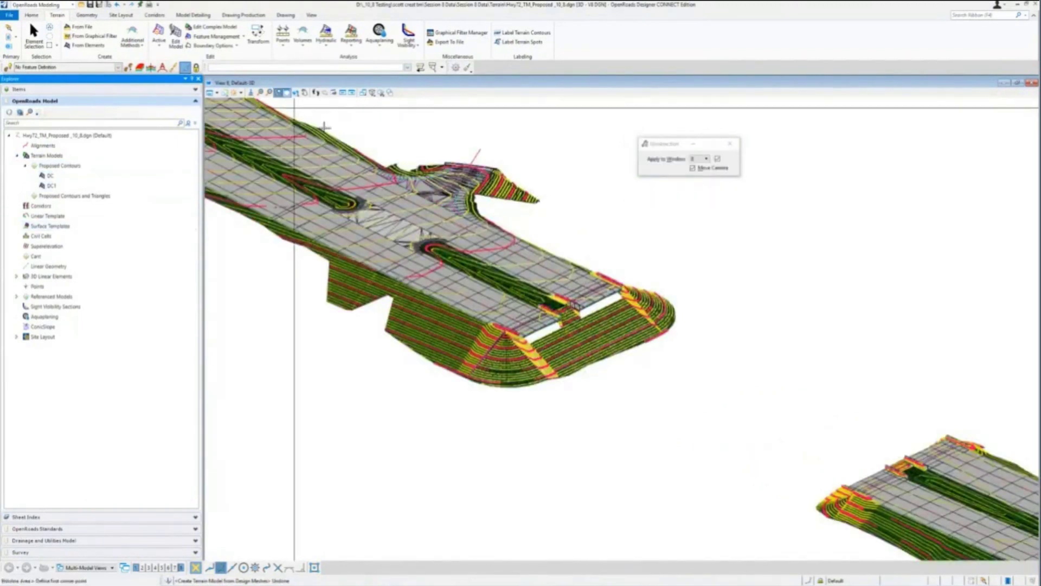
click(343, 139)
click(471, 281)
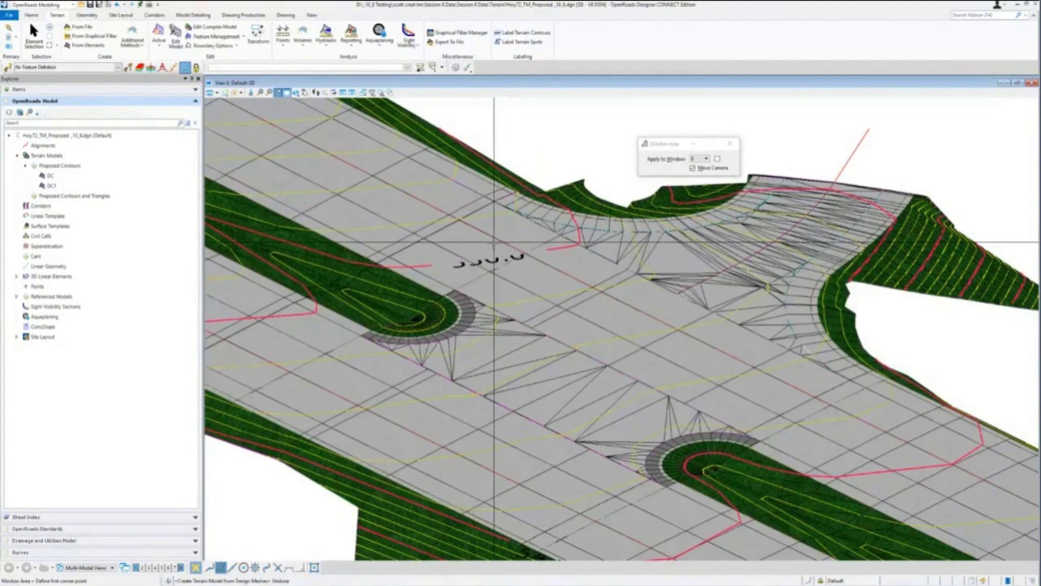
scroll(493, 241, down, 1)
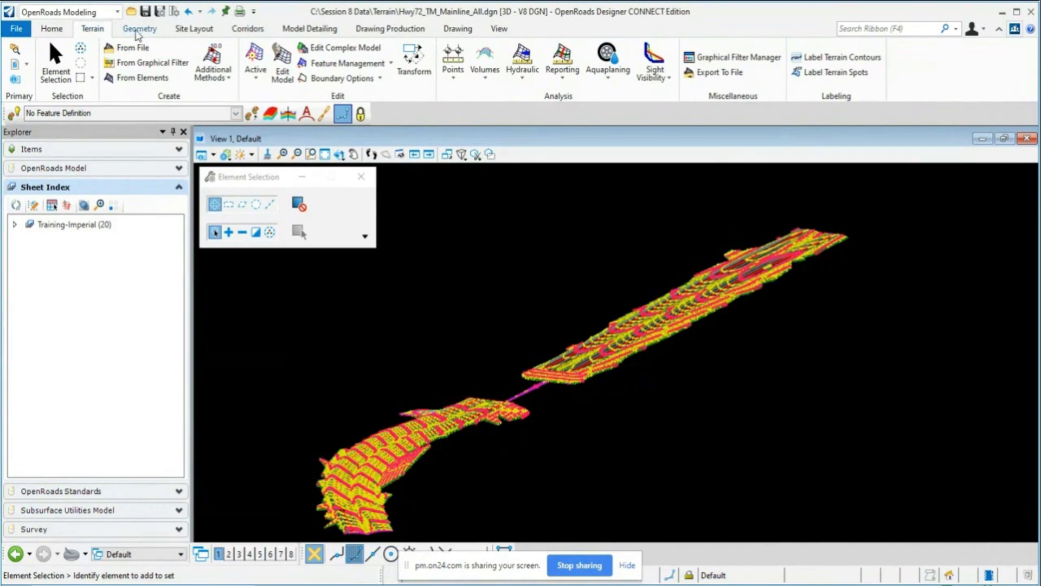
Step: Open the file Hwy72_3D Model Features.dgn from the Terrain folder
click(132, 14)
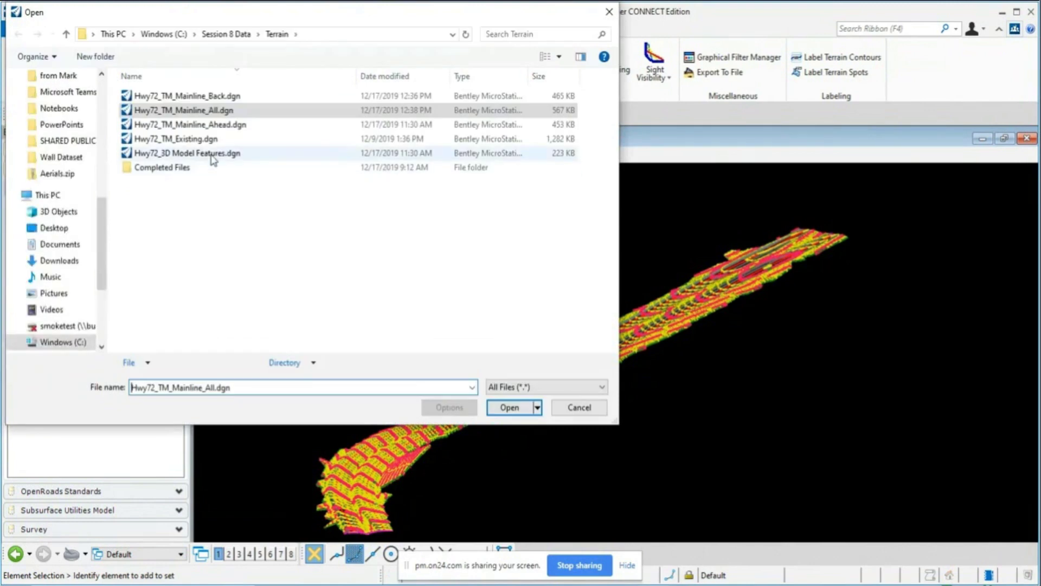
click(212, 156)
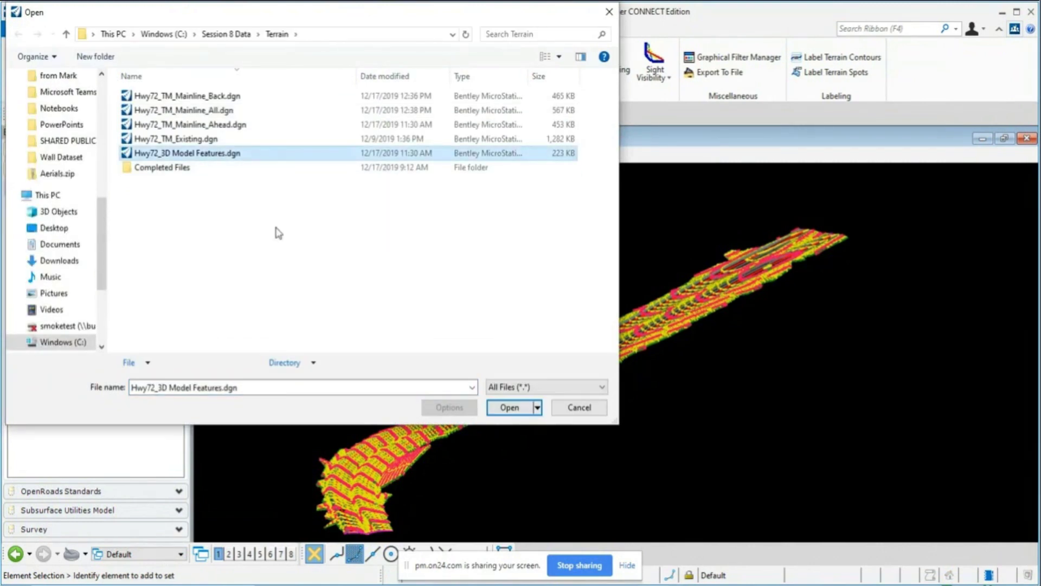
click(509, 407)
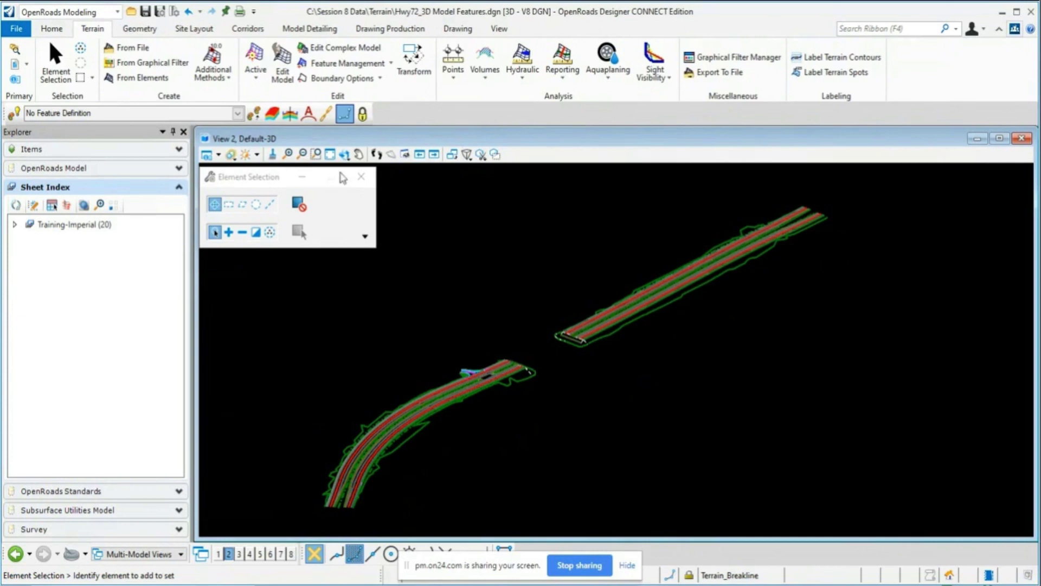
Step: Examine the 3D linear features at both ends of the mainline gap from several angles, including the dashed end-slope lines
click(319, 155)
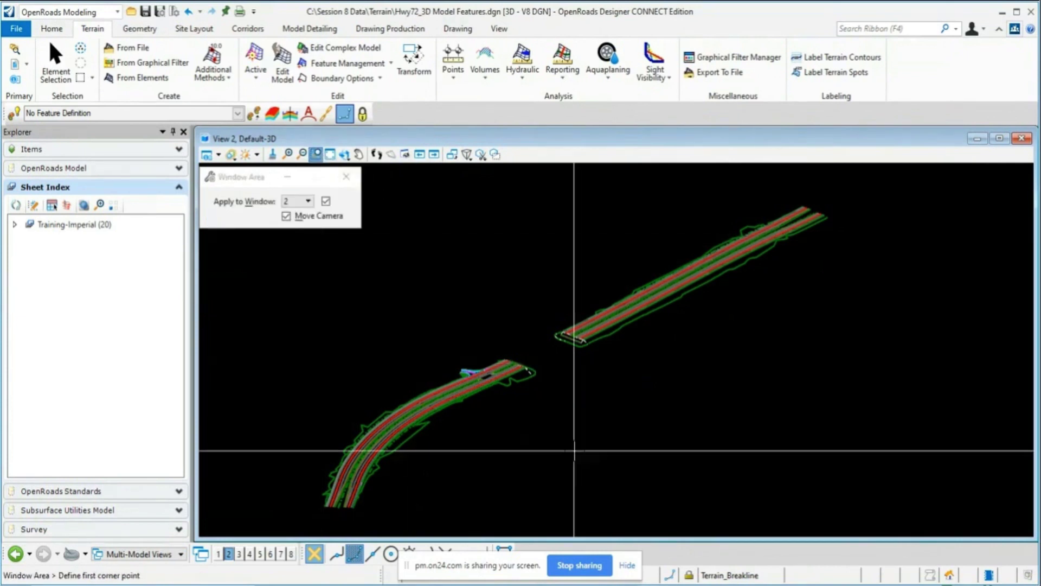
click(566, 414)
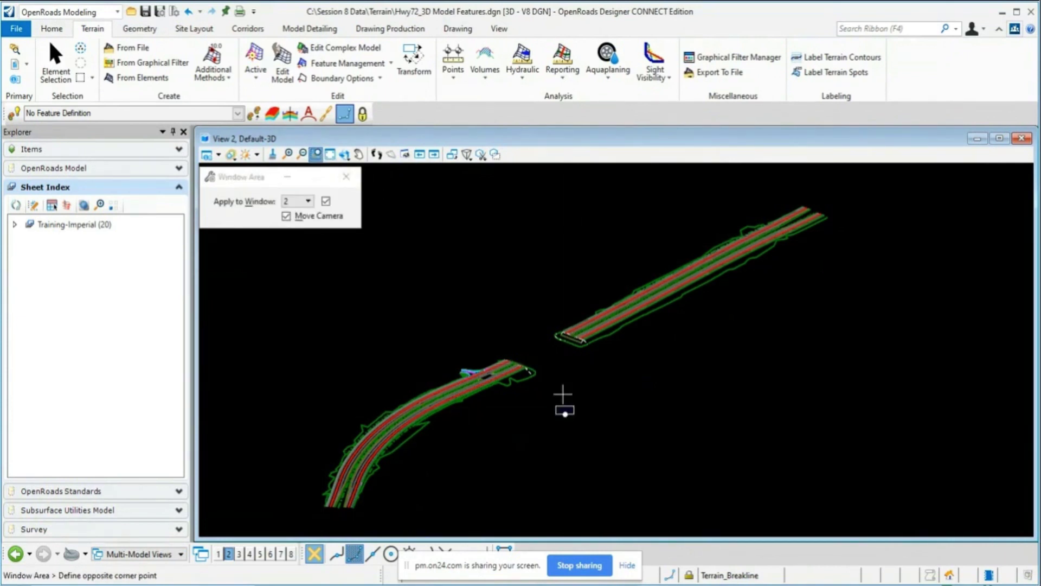
click(556, 284)
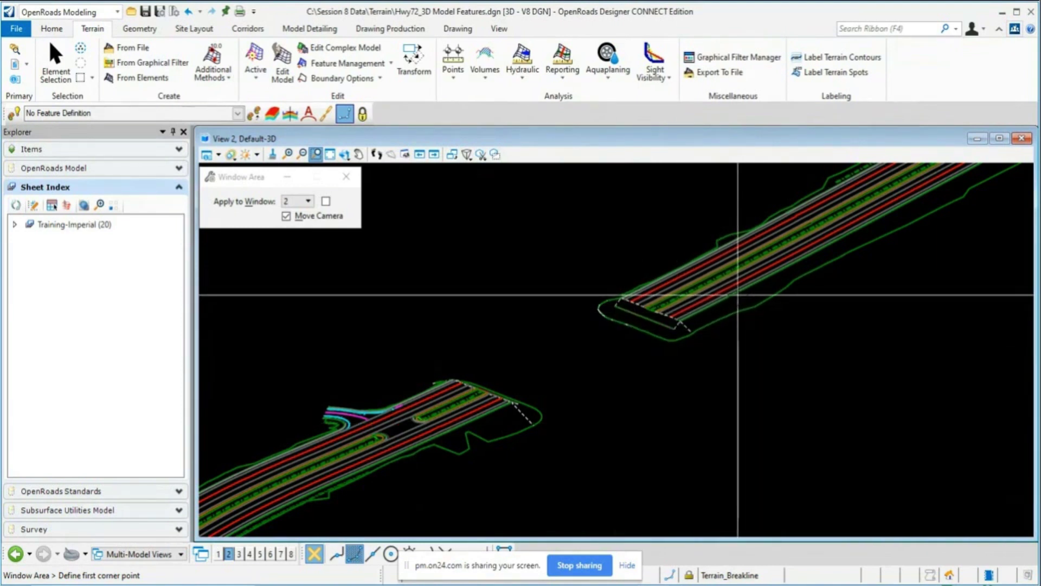
click(687, 378)
click(597, 356)
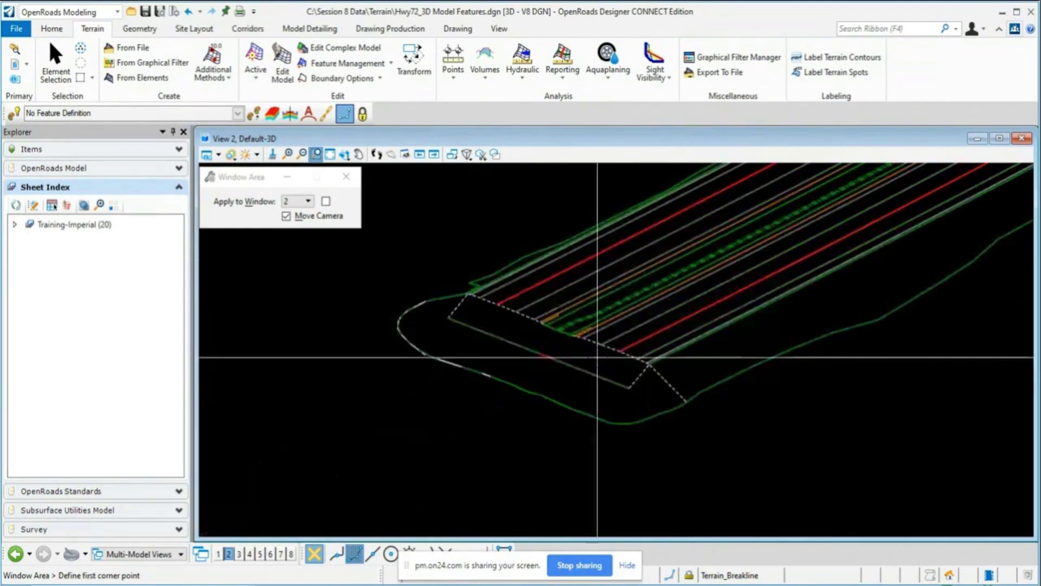
click(345, 156)
click(628, 291)
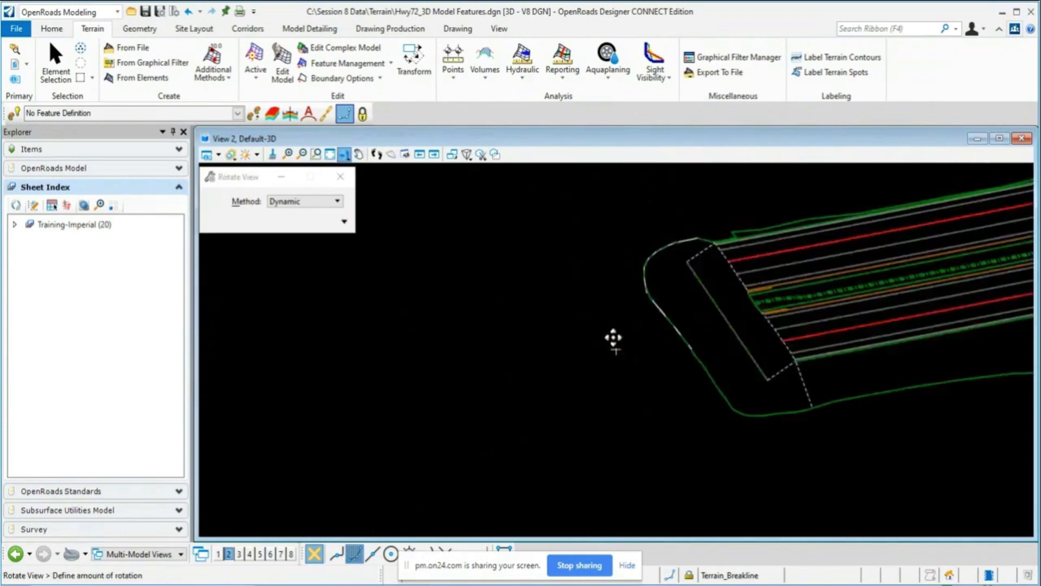
click(597, 285)
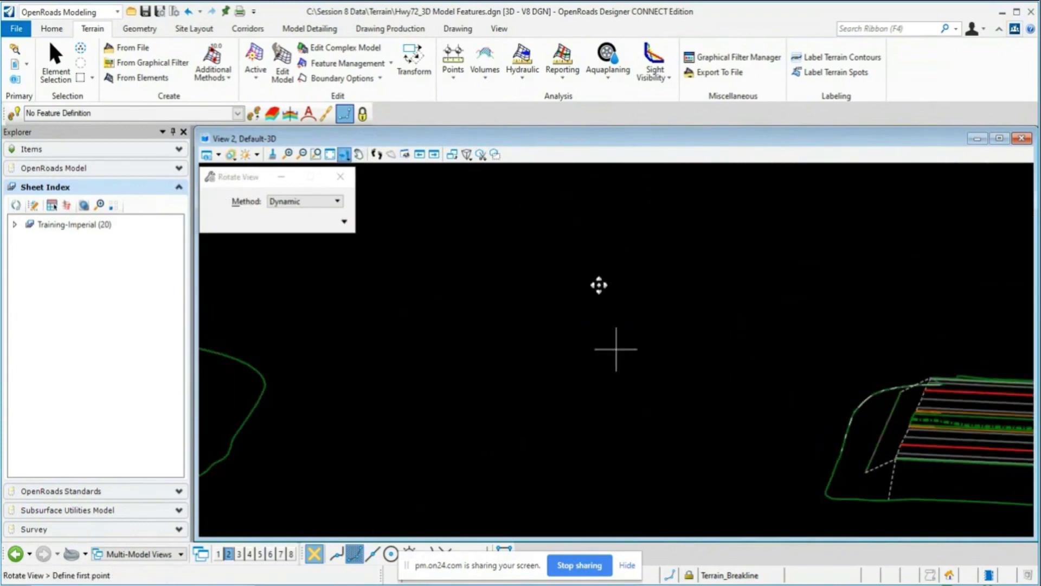
click(644, 335)
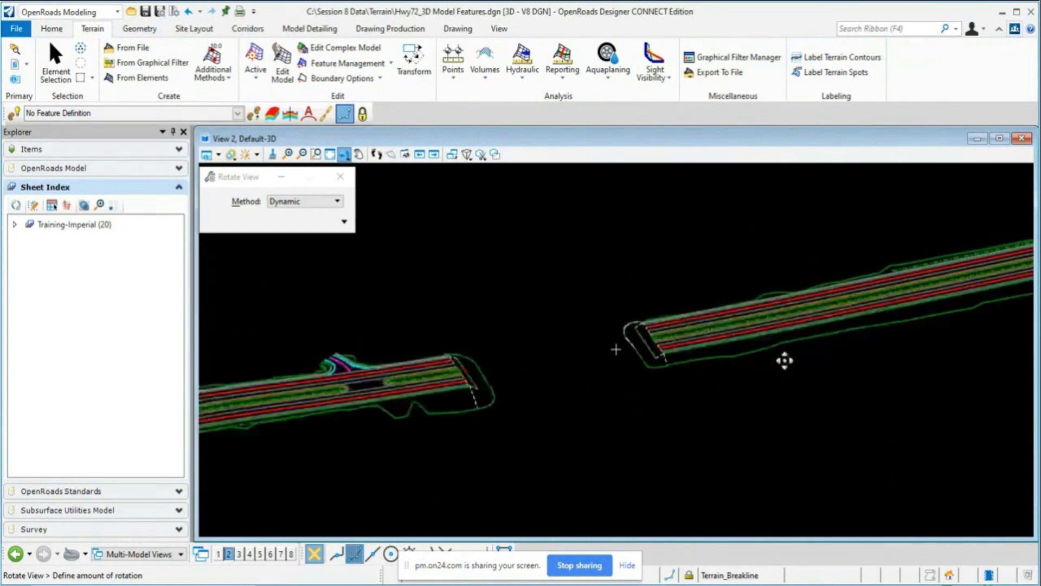
click(857, 349)
right_click(640, 325)
scroll(590, 360, down, 4)
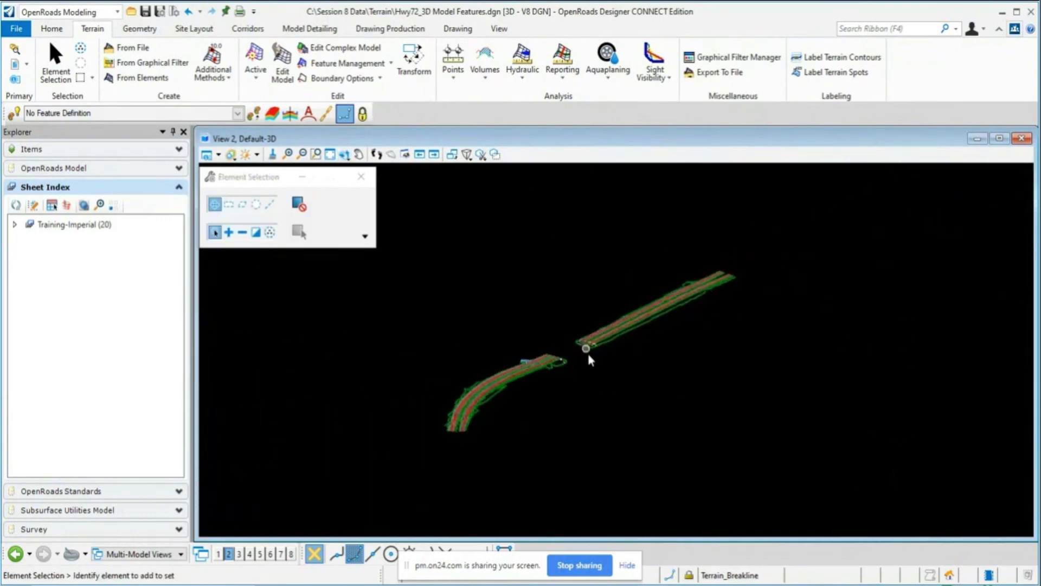
scroll(589, 358, up, 2)
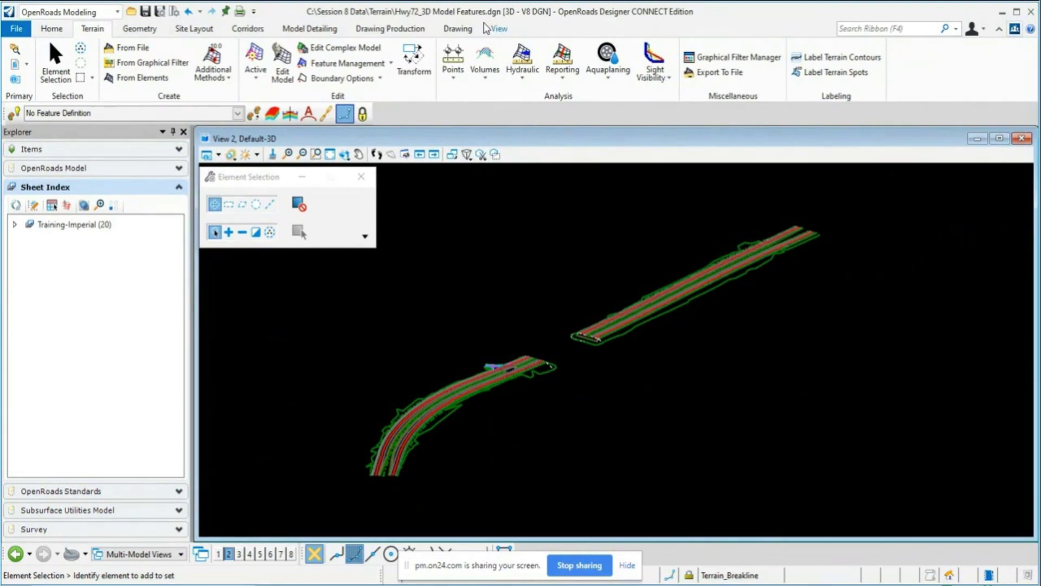
Step: Review which corridor and geometry files are referenced into the 3D model features file
click(62, 34)
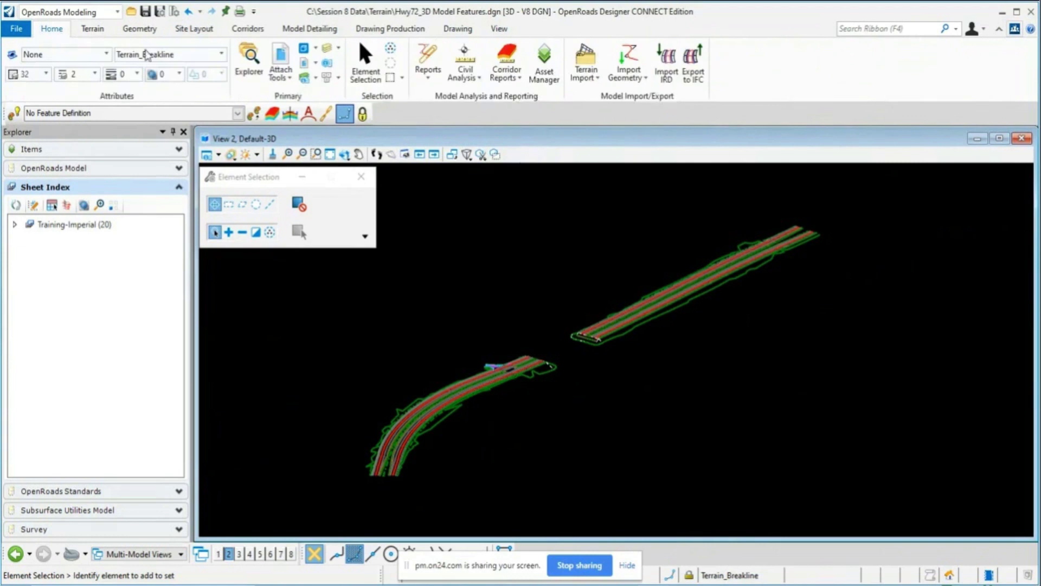
click(280, 70)
click(297, 100)
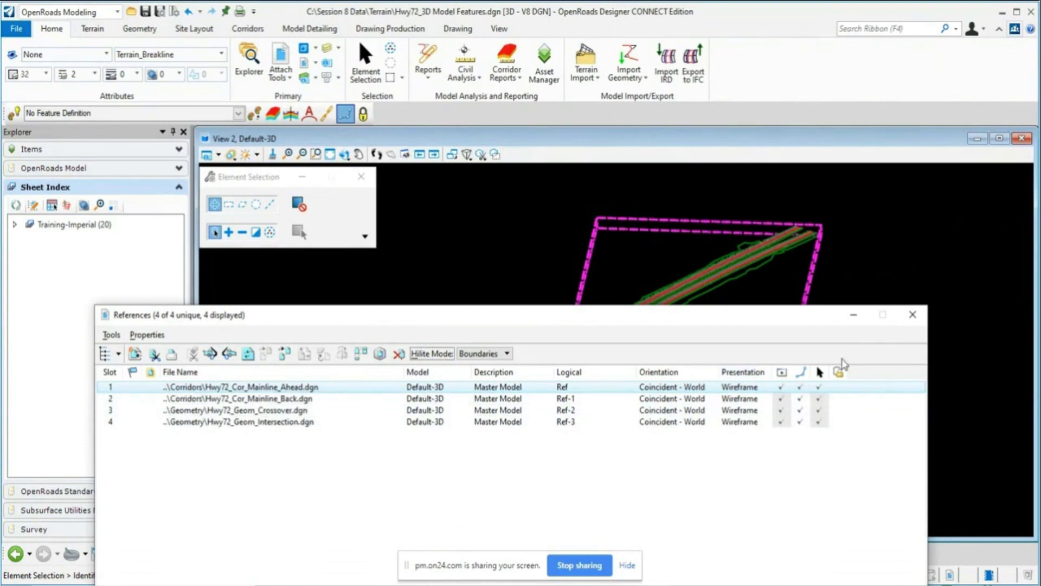
click(913, 314)
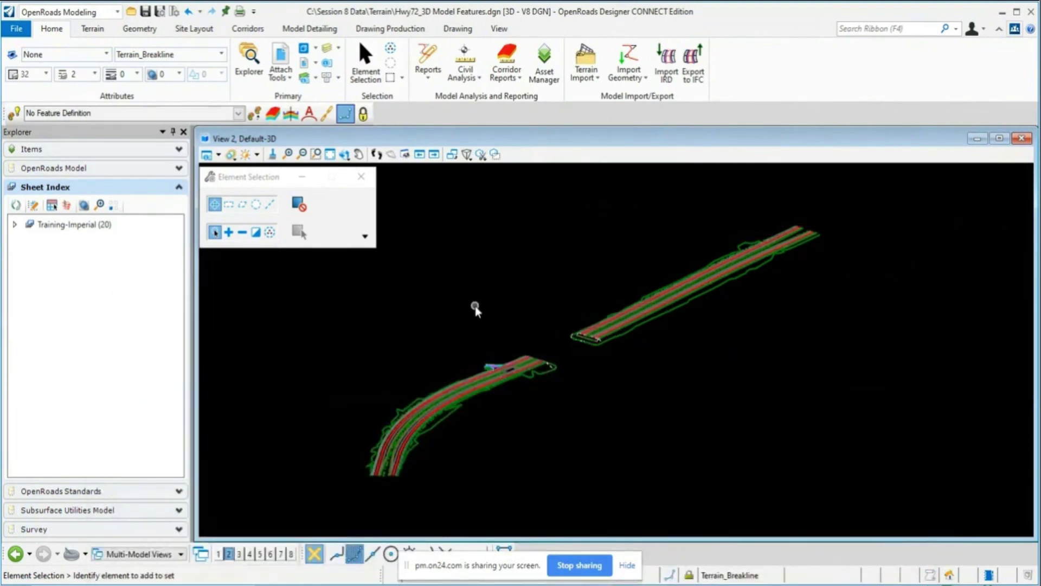
Step: Start saving a copy of the 3D model features file in MicroStation V8 DGN format
click(16, 30)
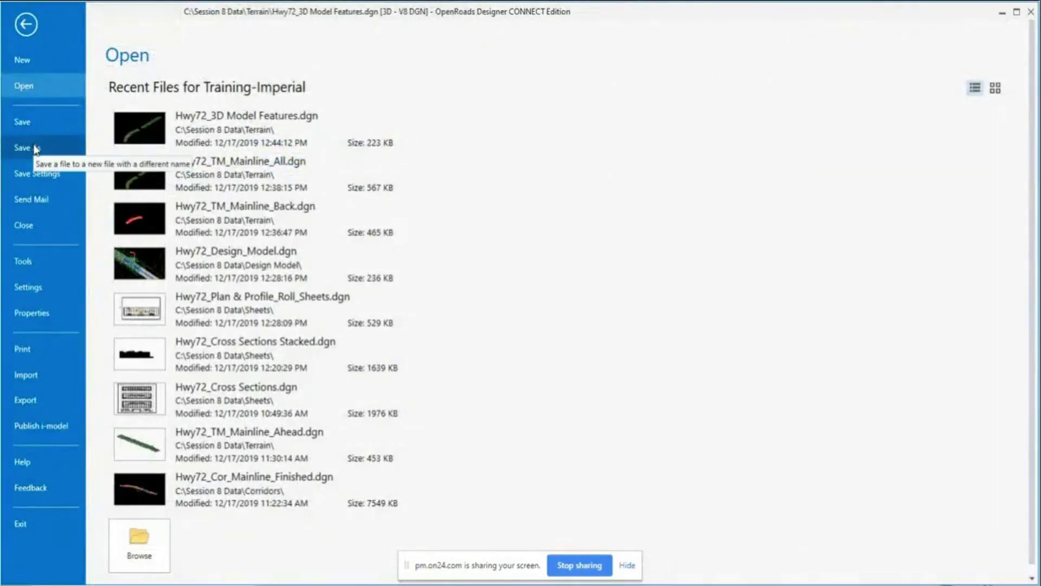
click(35, 148)
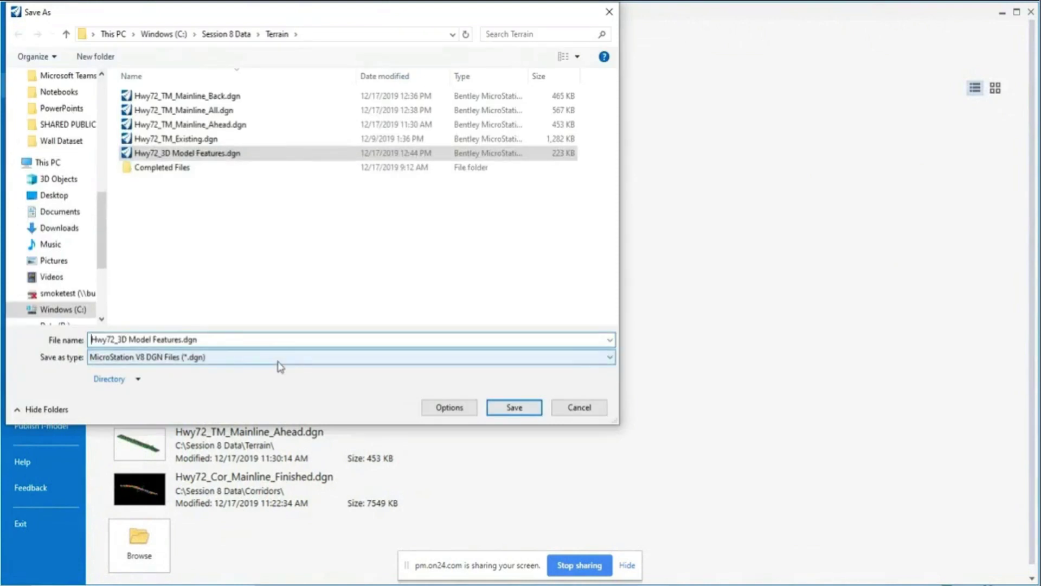
click(611, 362)
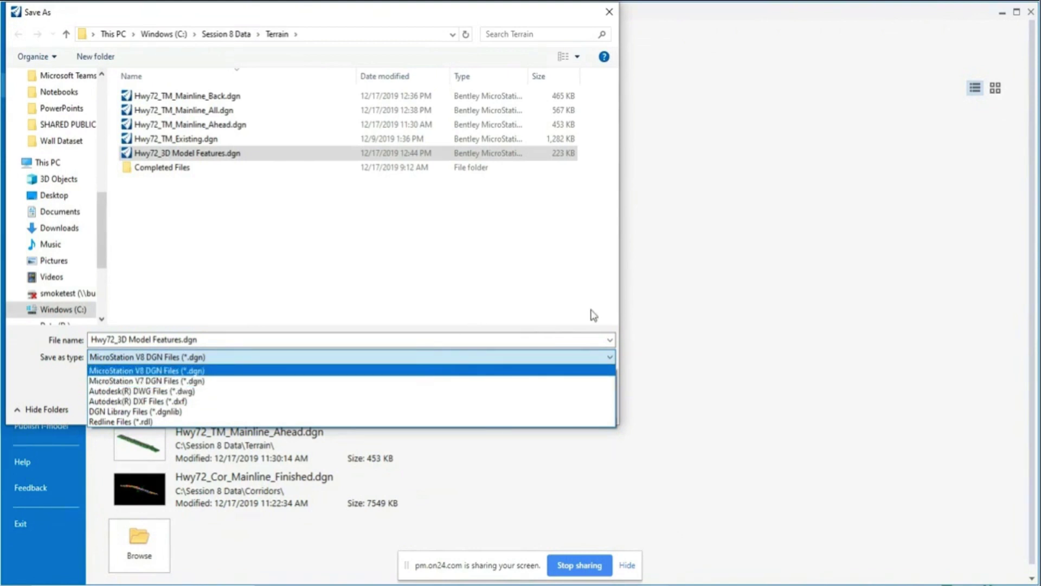
click(619, 332)
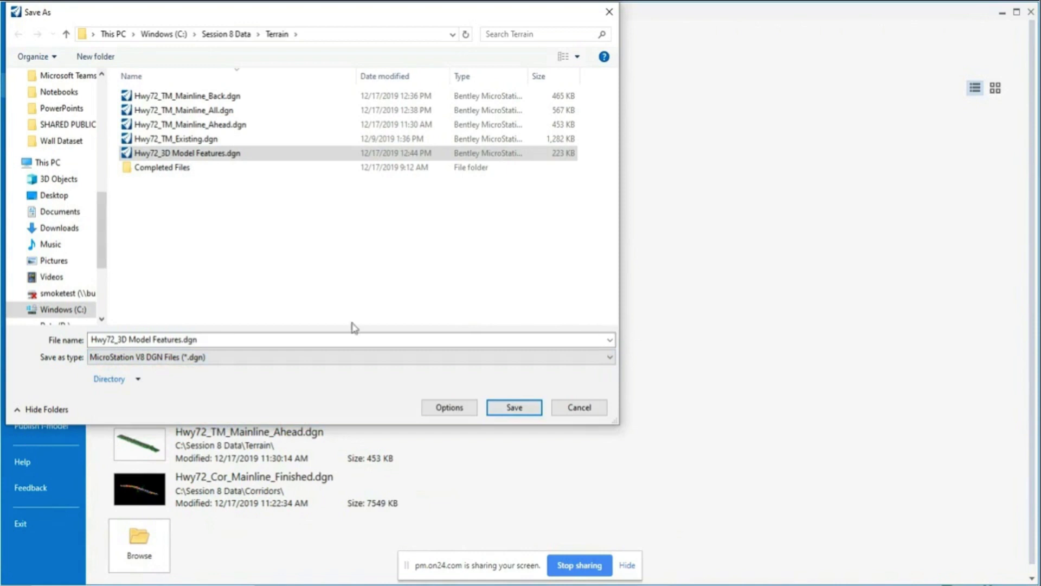
click(455, 411)
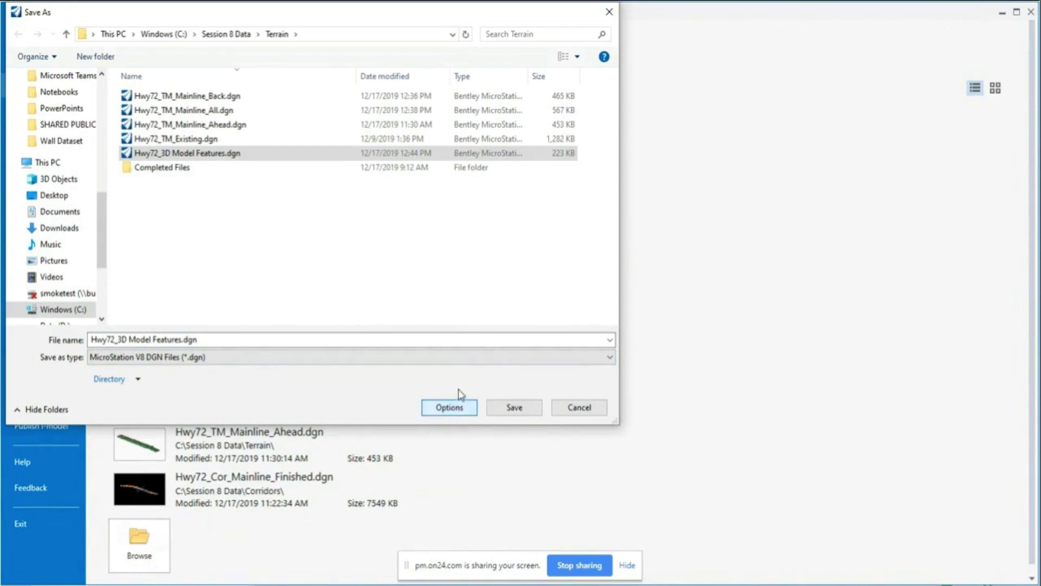
click(471, 356)
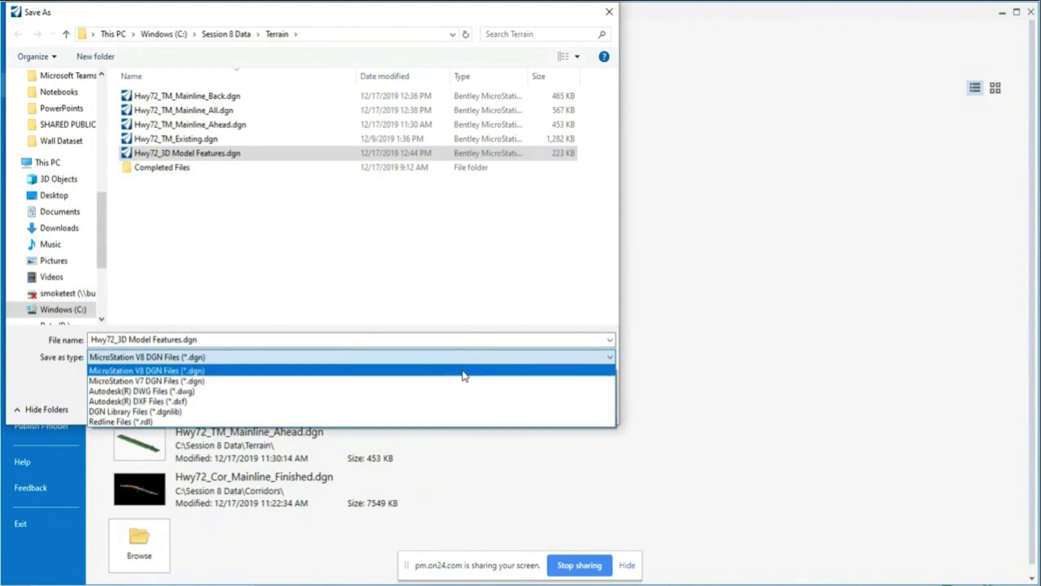
click(464, 371)
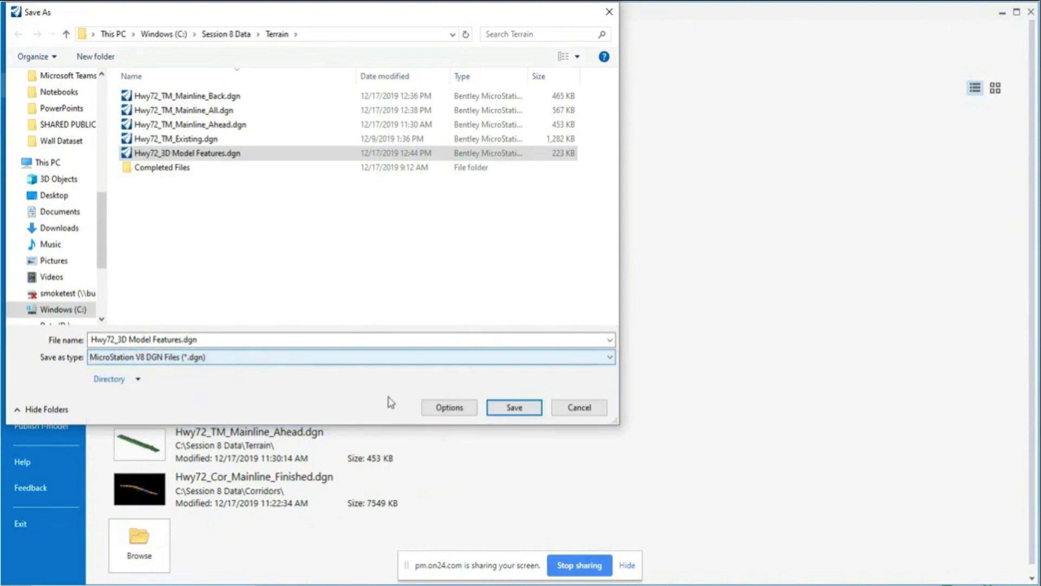
Step: Set the save options to merge self and external attachments, using View 2 levels and merging displayed levels only
click(442, 410)
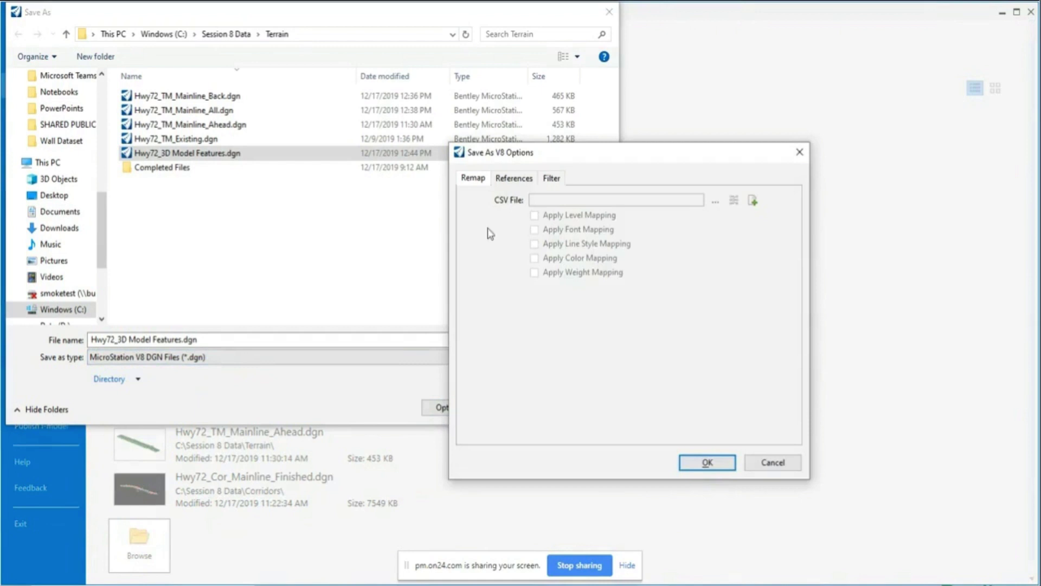
click(514, 181)
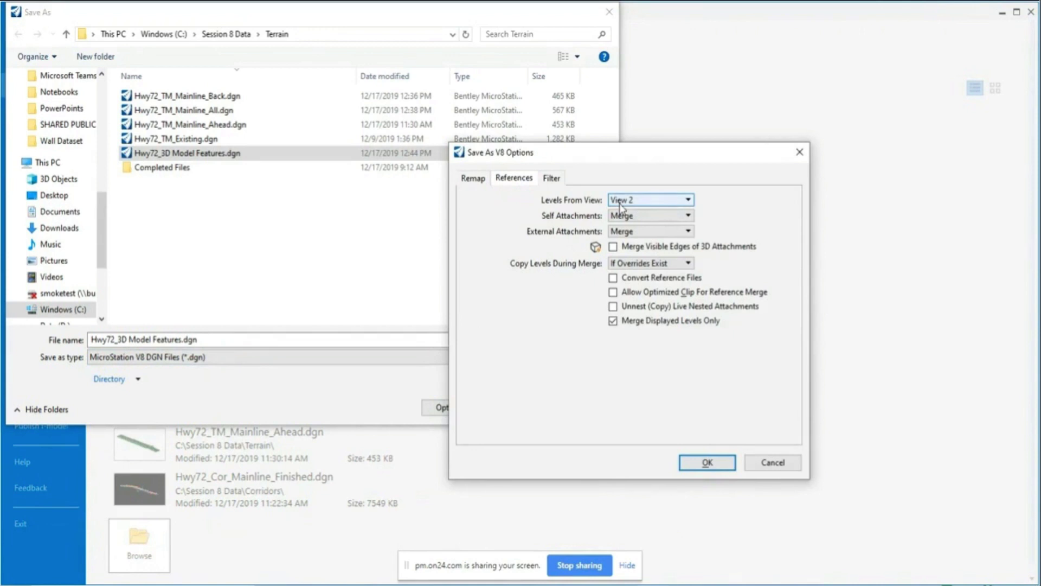
click(657, 223)
click(656, 218)
click(658, 232)
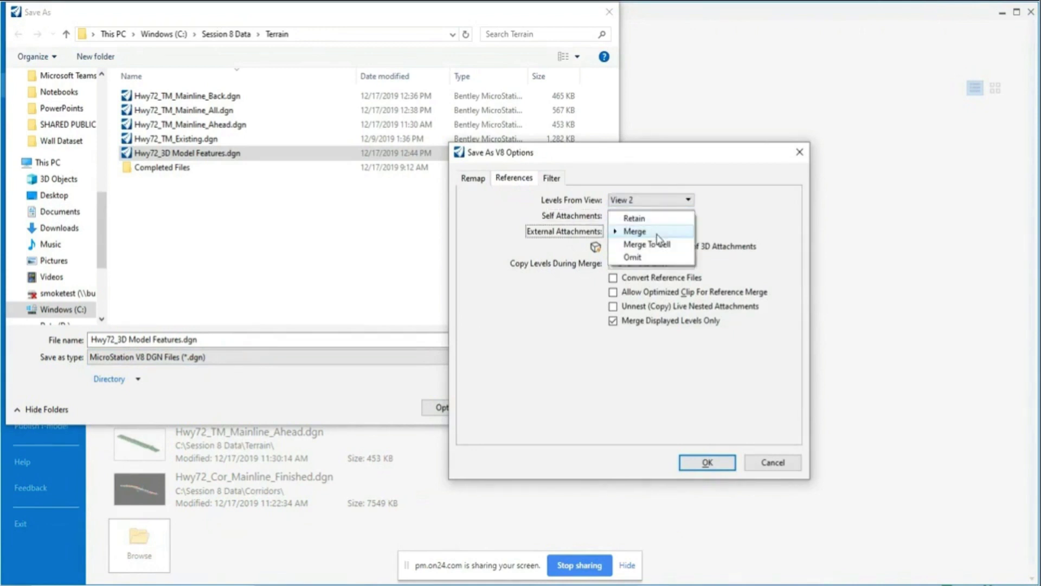
click(657, 232)
click(613, 321)
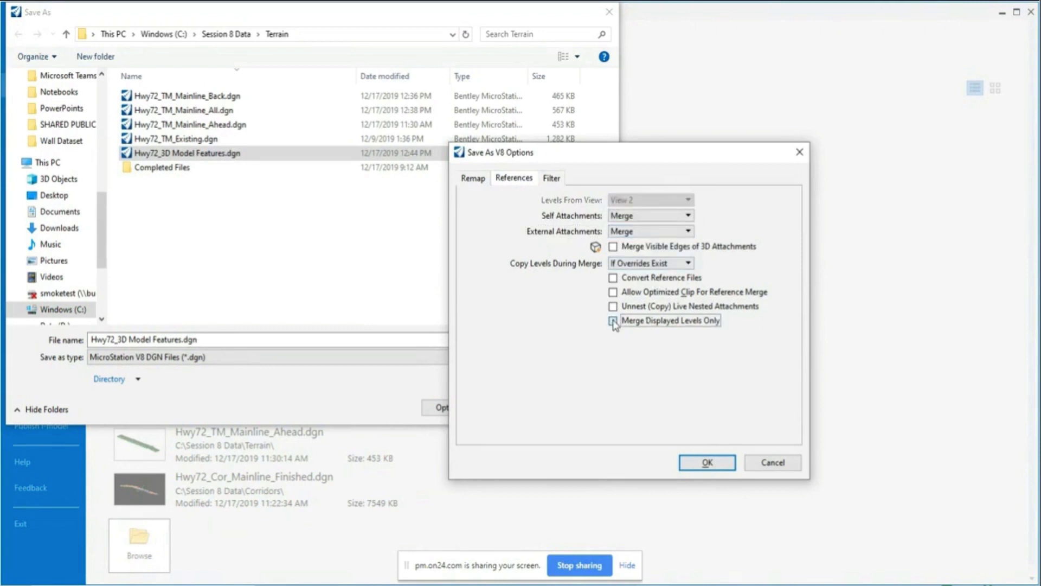
click(613, 321)
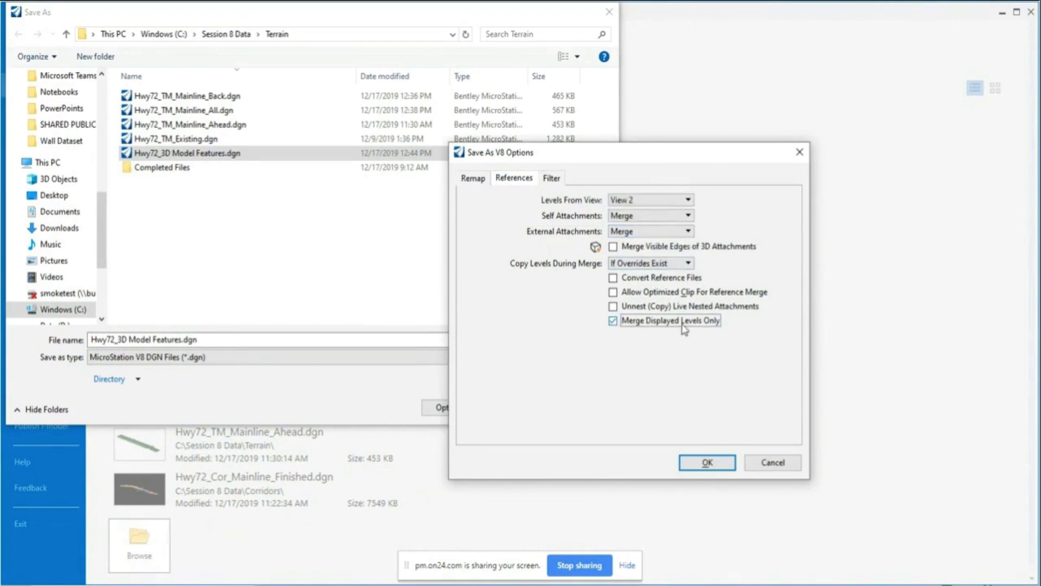
Step: Choose the Default-3D model in the save filter, with all geometry and without frozen levels, and accept the options
click(551, 179)
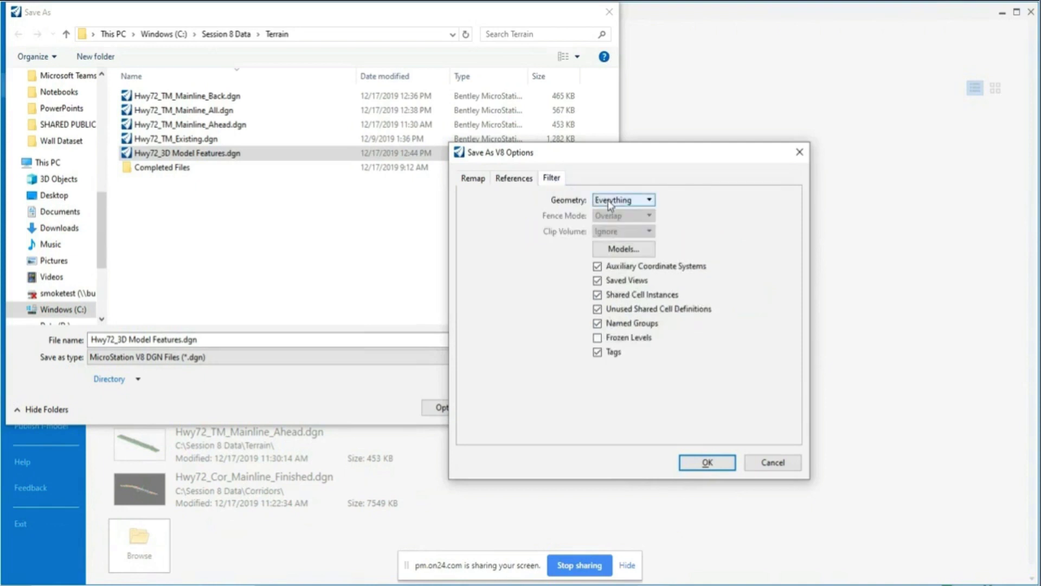
click(602, 339)
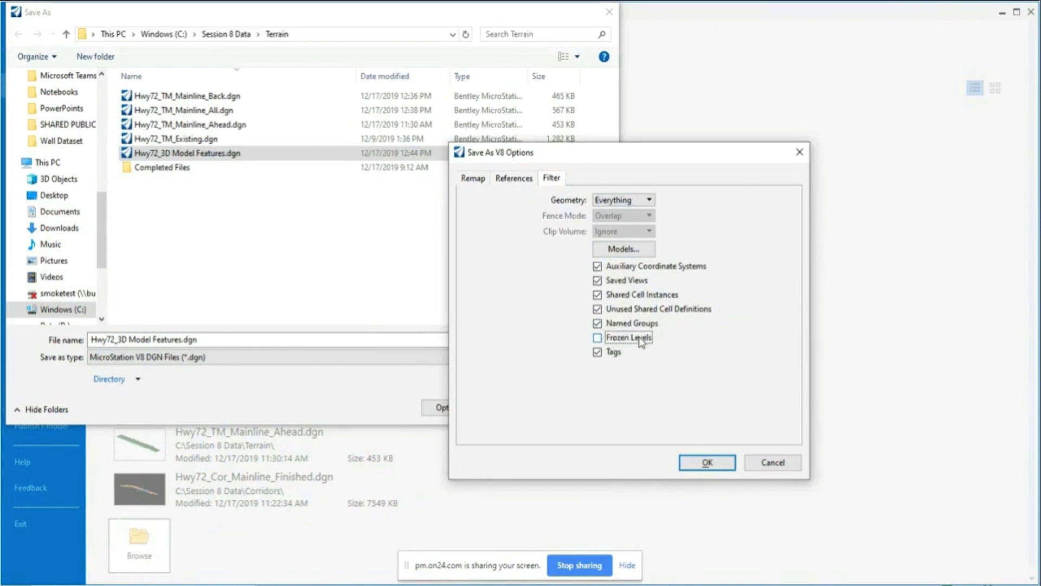
click(640, 250)
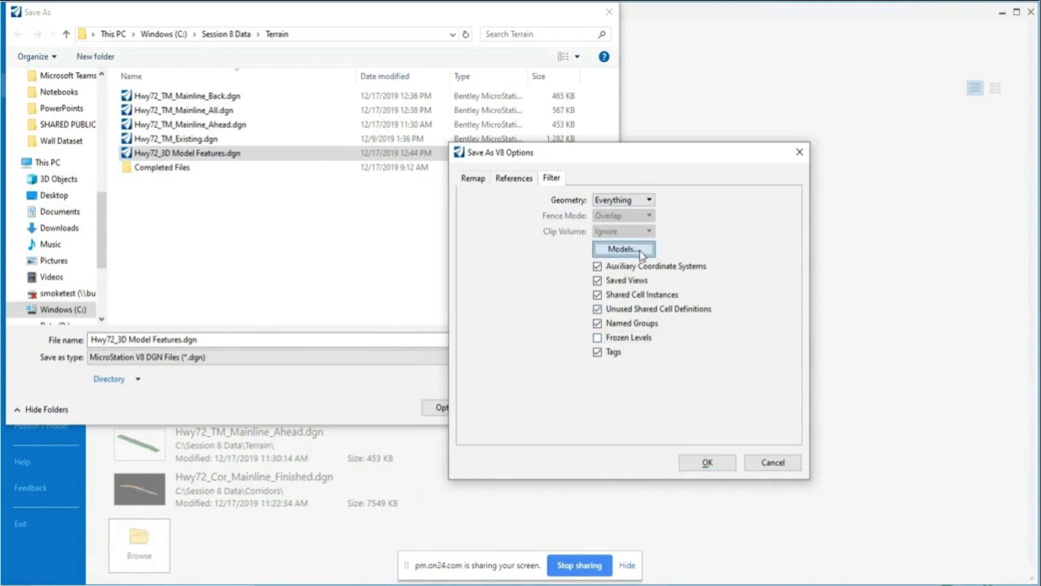
click(901, 209)
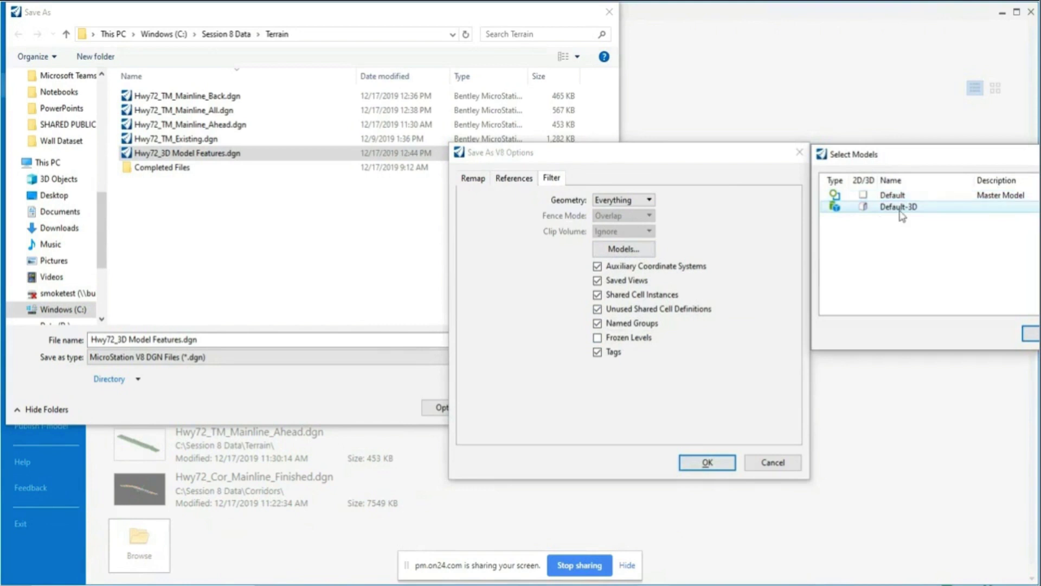
drag(972, 163, 850, 112)
click(928, 281)
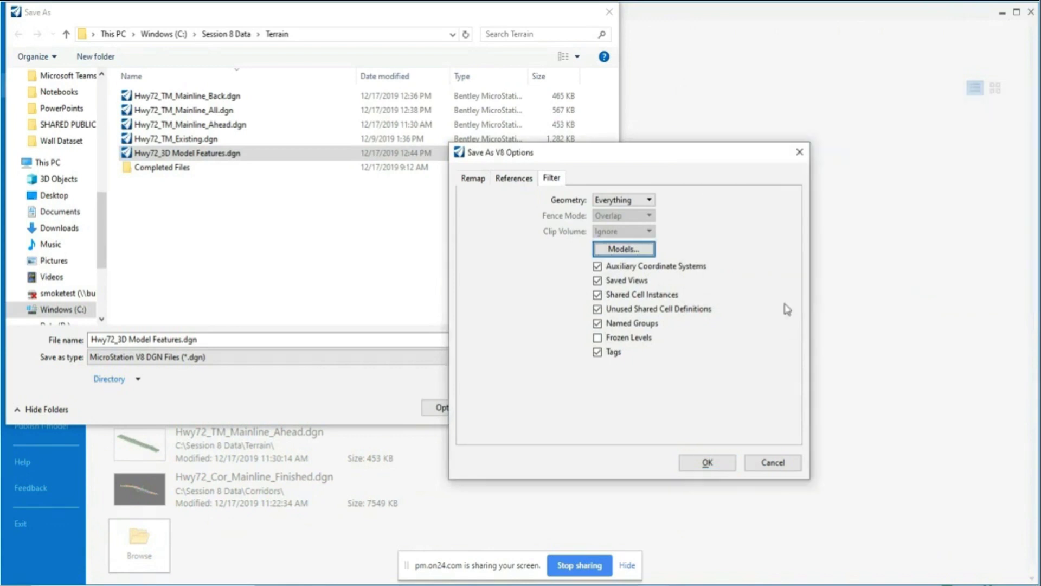
click(708, 466)
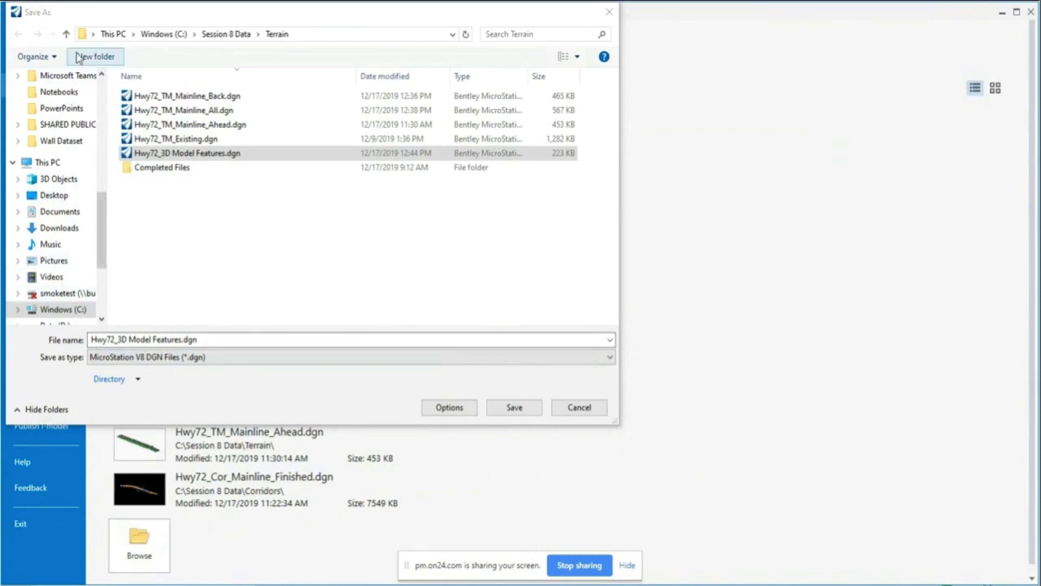
Step: Save the merged copy in the Session 8 Data Construction folder as Hwy72_3D Breaklines.dgn
click(68, 37)
double_click(166, 111)
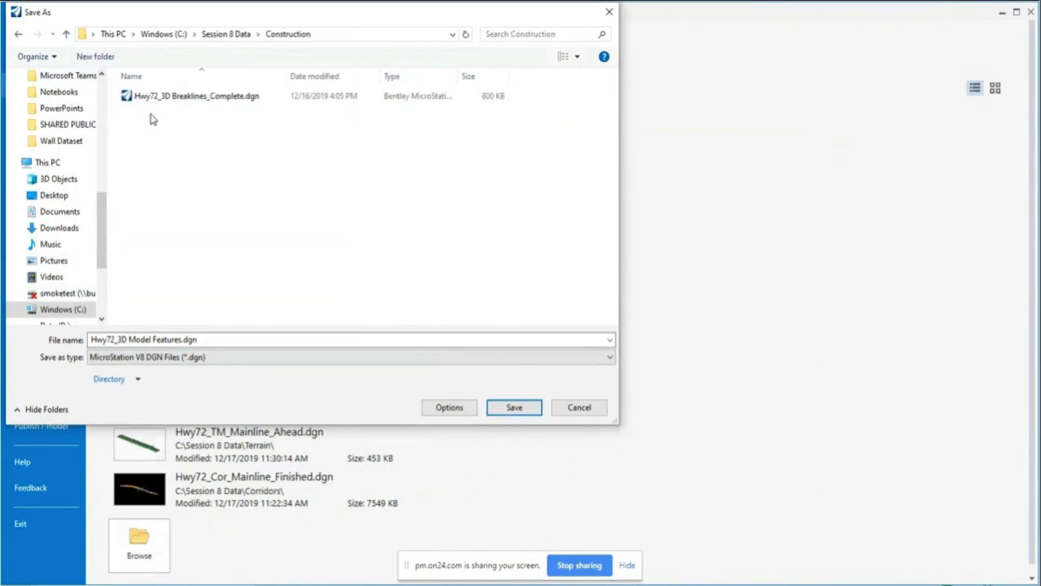
click(177, 97)
click(200, 340)
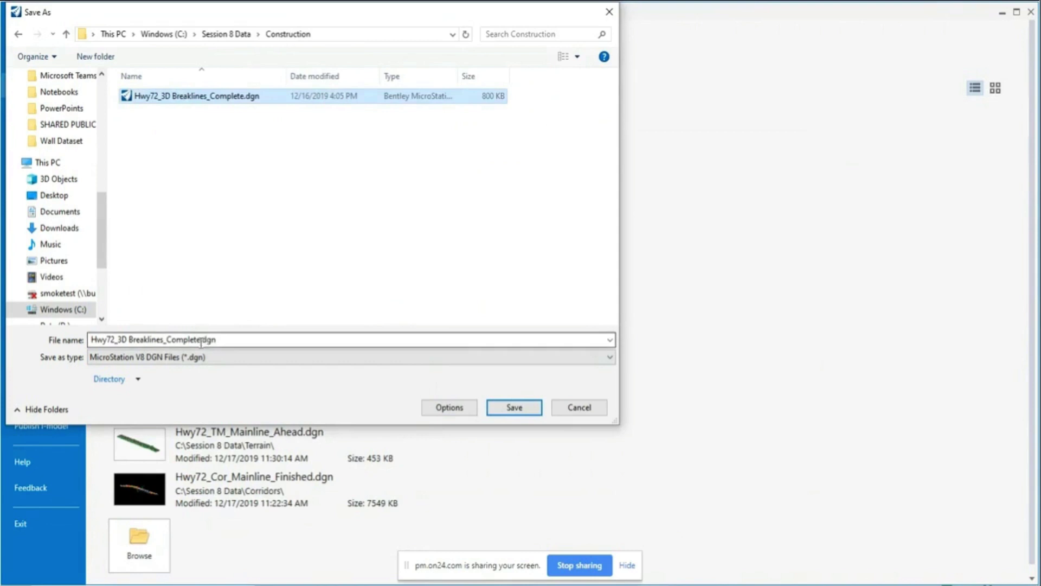
double_click(200, 340)
click(201, 340)
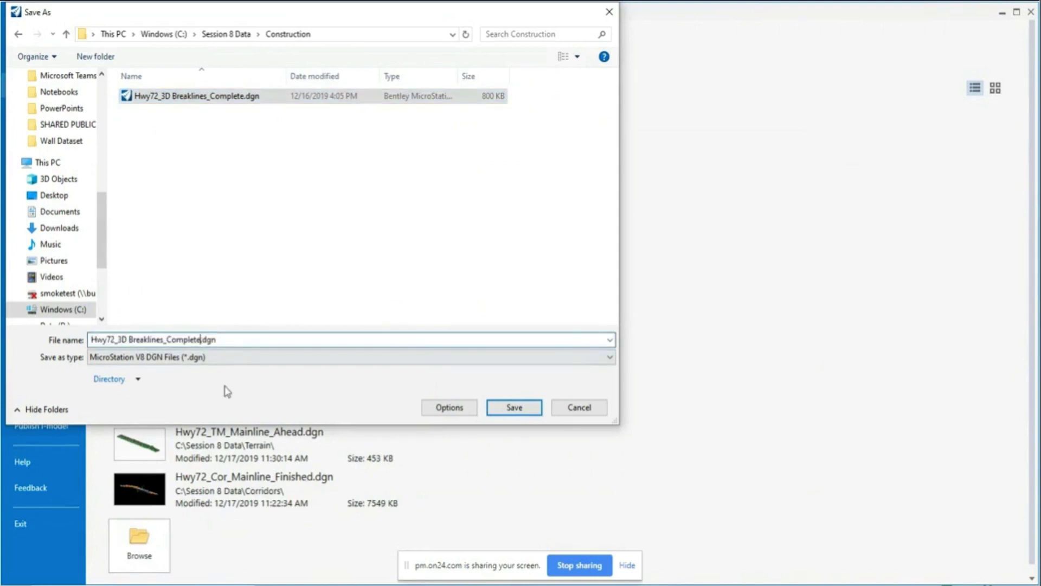
key(BackSpace)
key(BackSpace)
key(BackSpace)
key(BackSpace)
key(BackSpace)
key(BackSpace)
key(BackSpace)
key(BackSpace)
key(BackSpace)
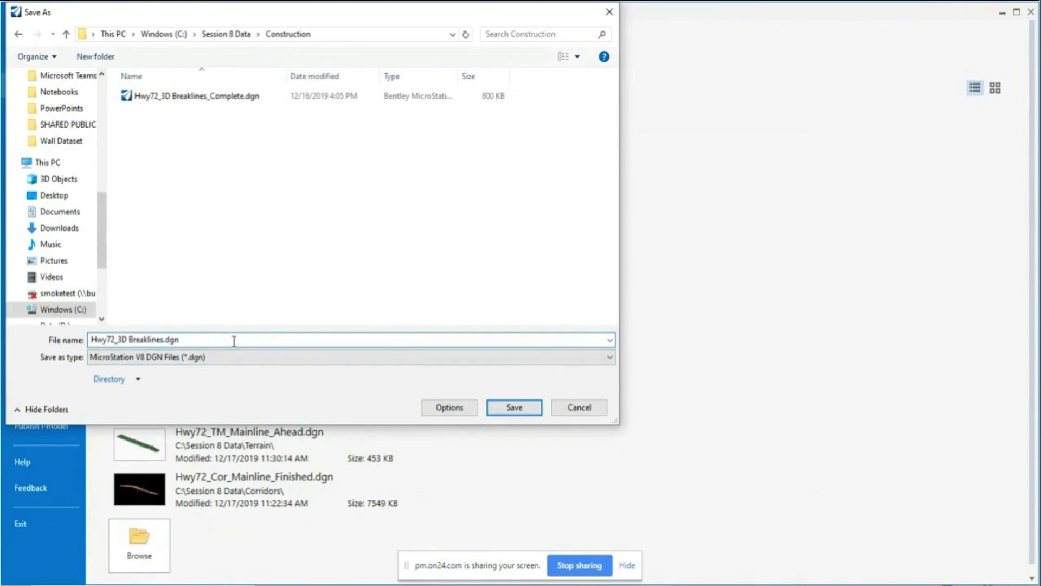
click(514, 408)
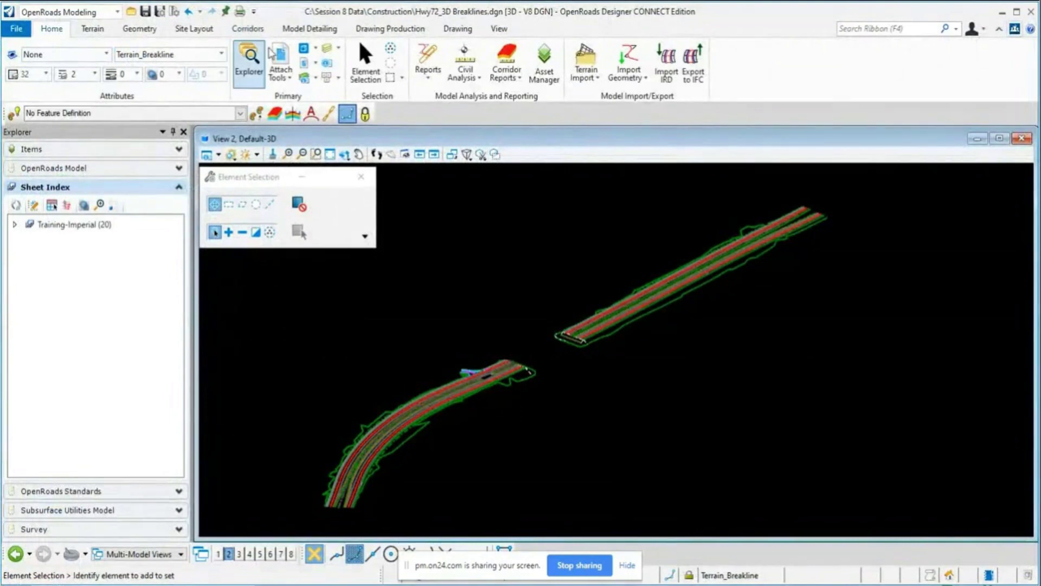
Step: Check the breaklines file for attached references and inspect the end condition fill tie line along the straight mainline section
click(291, 54)
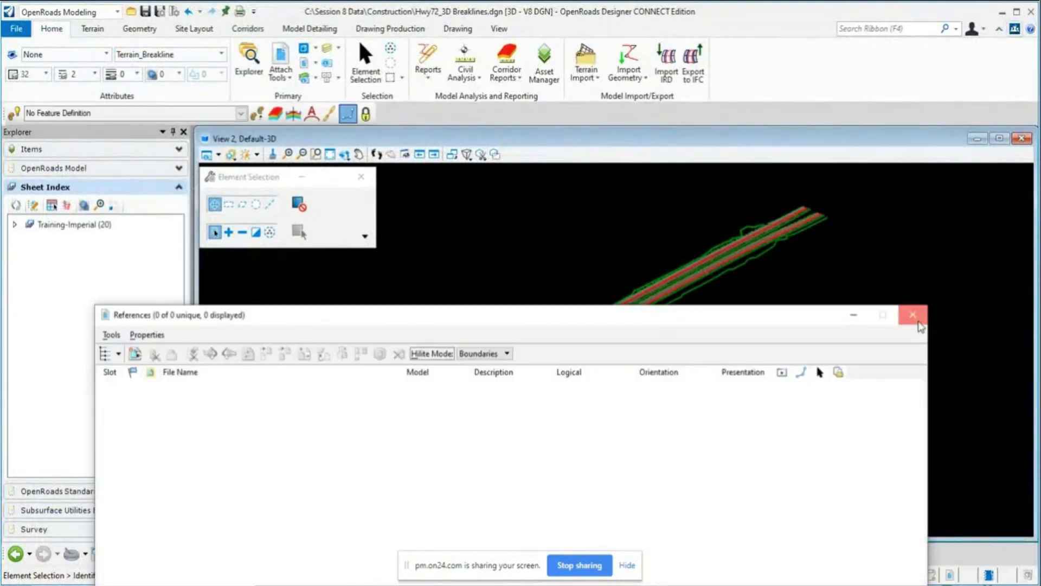
click(919, 322)
scroll(705, 298, up, 3)
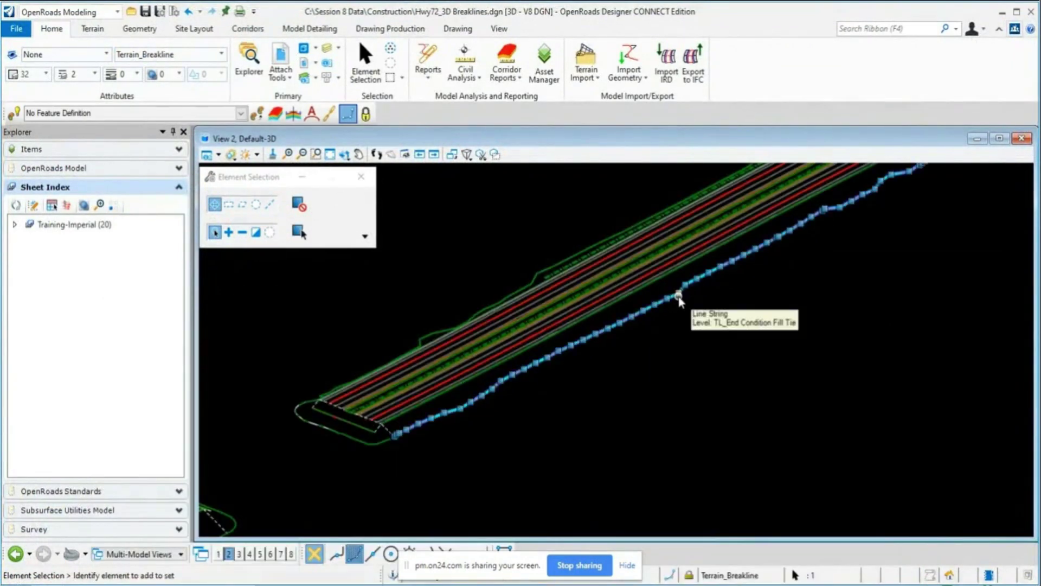
scroll(580, 349, down, 5)
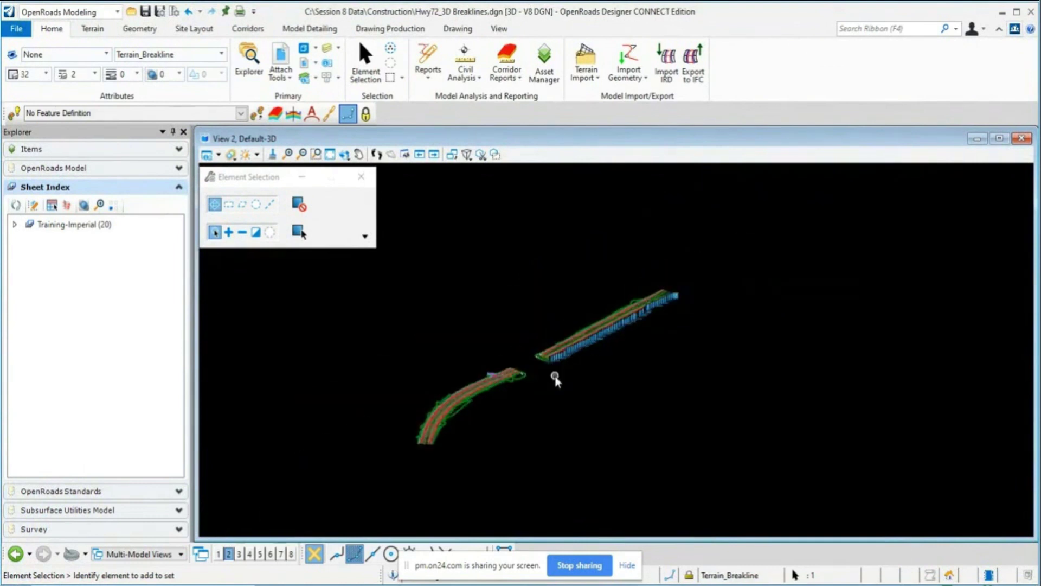
click(543, 384)
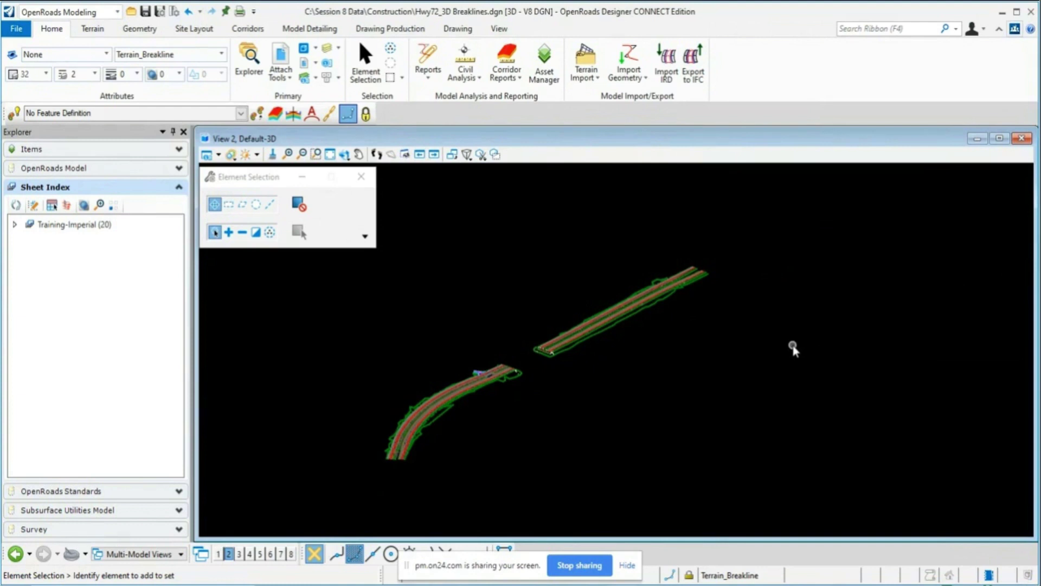
Step: Export the mainline corridor to IFC without a named boundary group, replacing the existing Hwy72_Cor_Mainline.ifc in the IFC folder
click(696, 78)
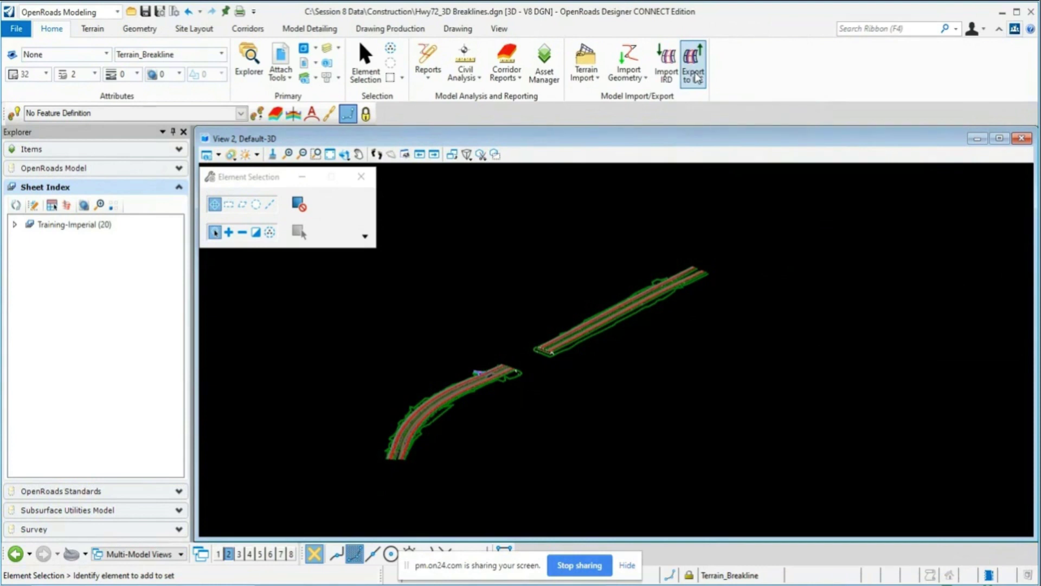
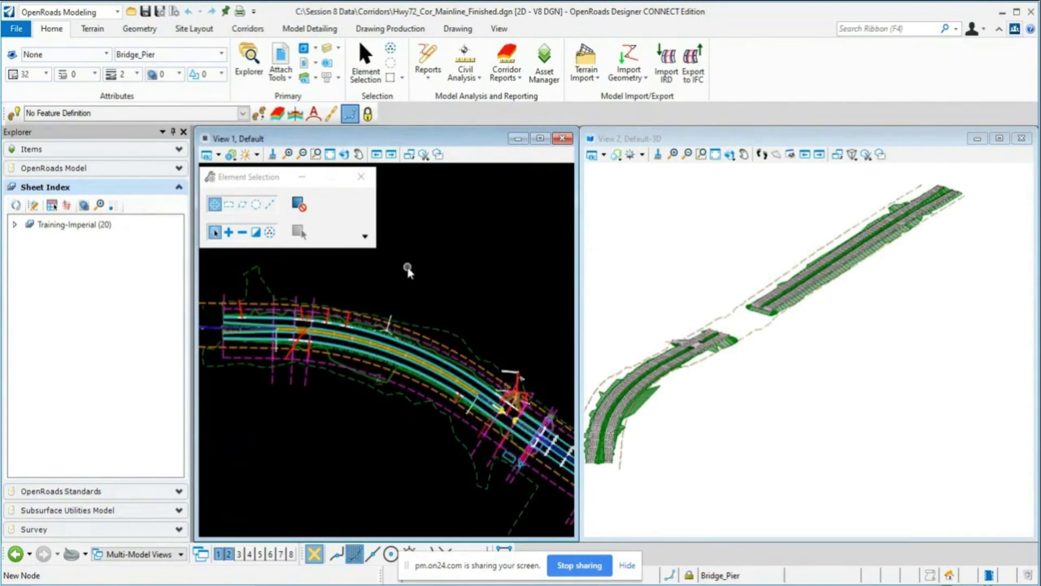
click(698, 80)
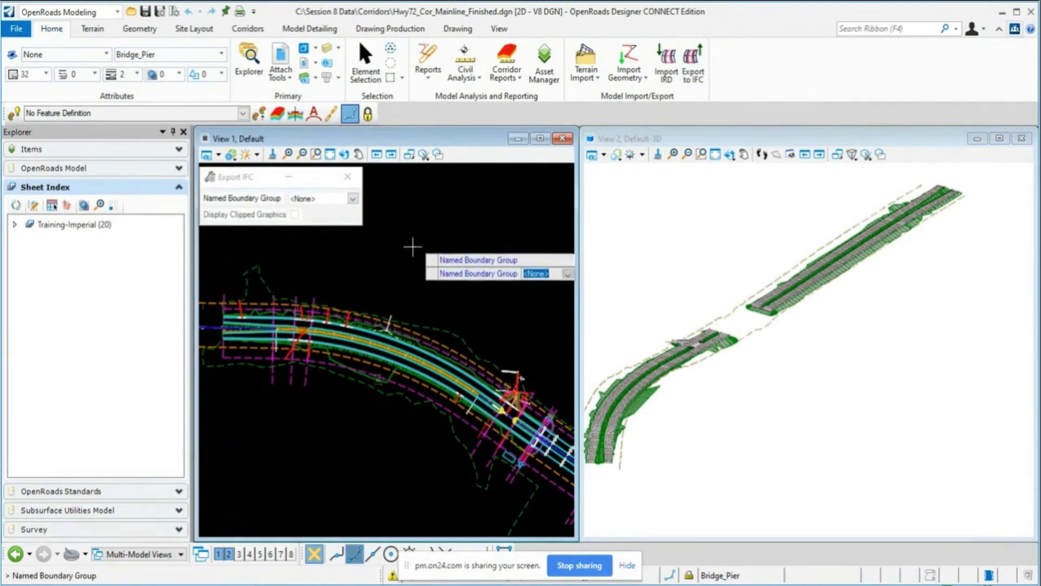
scroll(278, 290, down, 5)
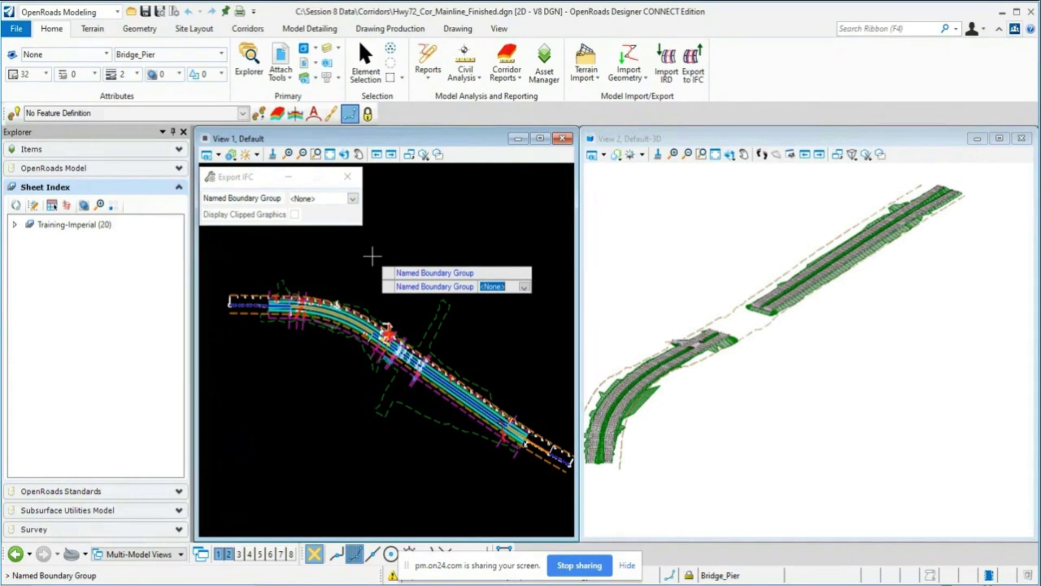
click(372, 256)
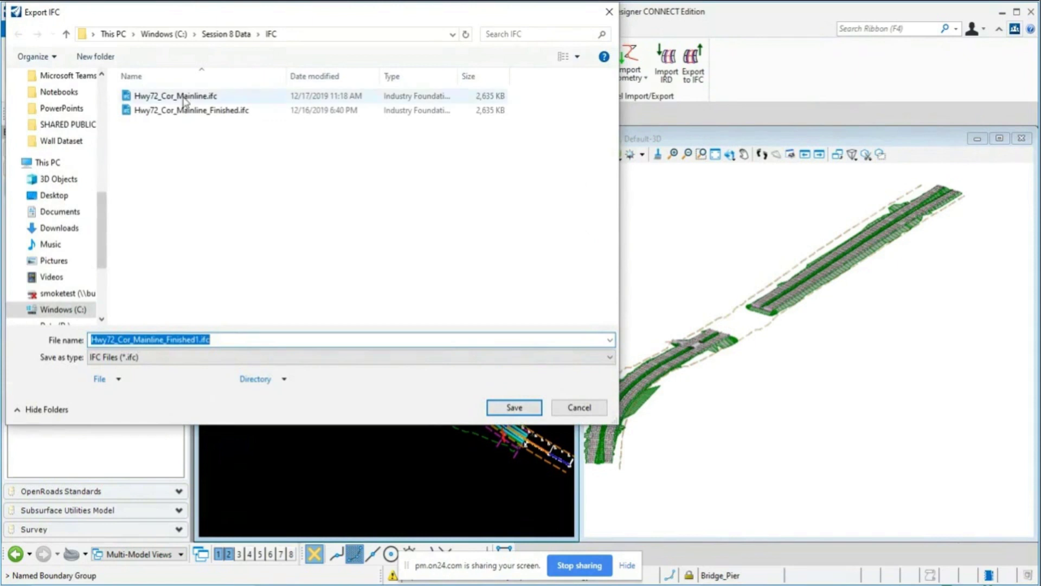
click(183, 96)
click(214, 339)
click(212, 340)
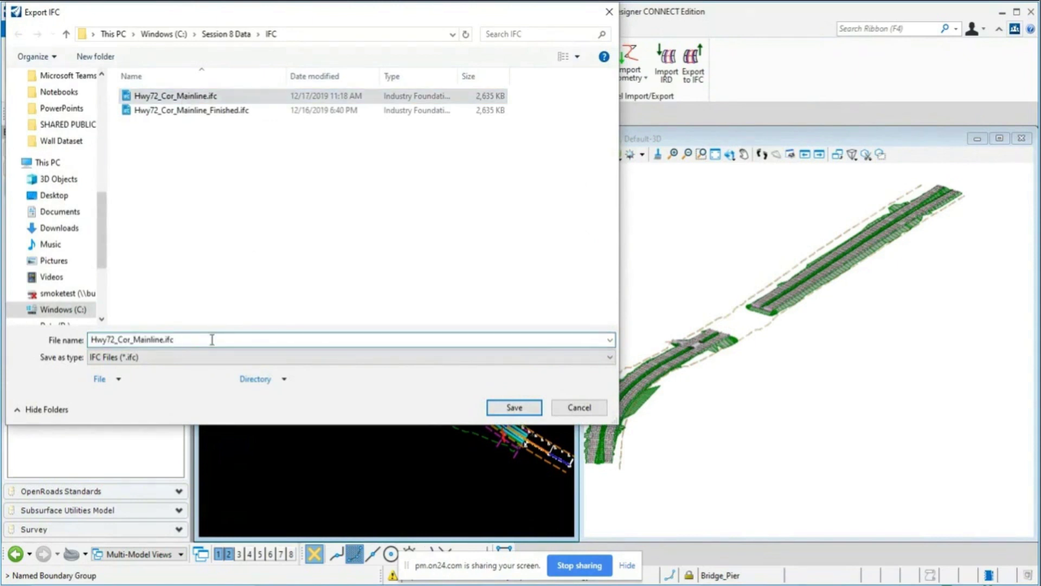
click(525, 408)
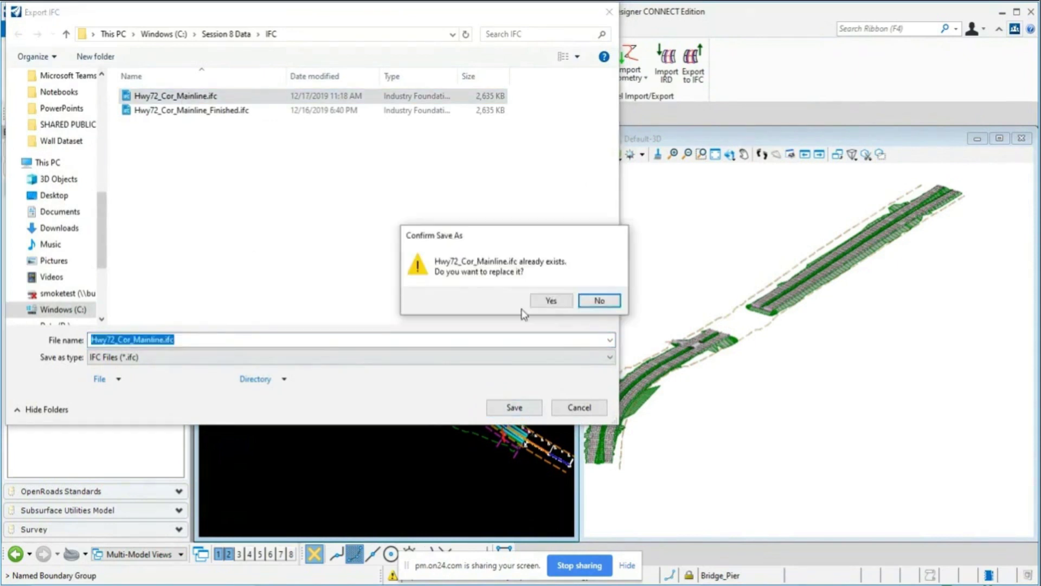
click(551, 301)
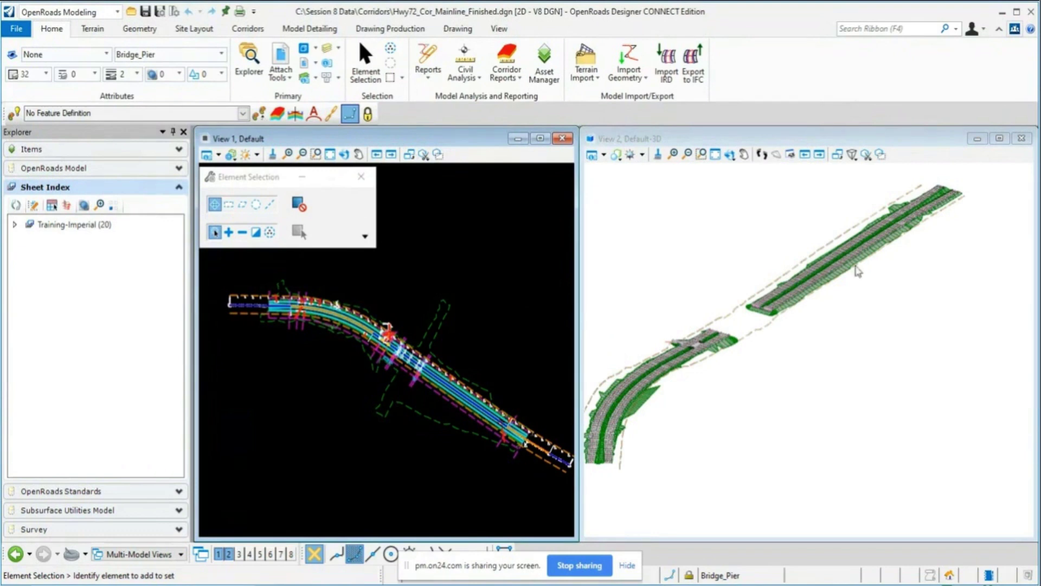
Step: Switch to BIM Vision and open the exported Hwy72_Cor_Mainline.ifc from the Session 8 Data IFC folder
click(1002, 13)
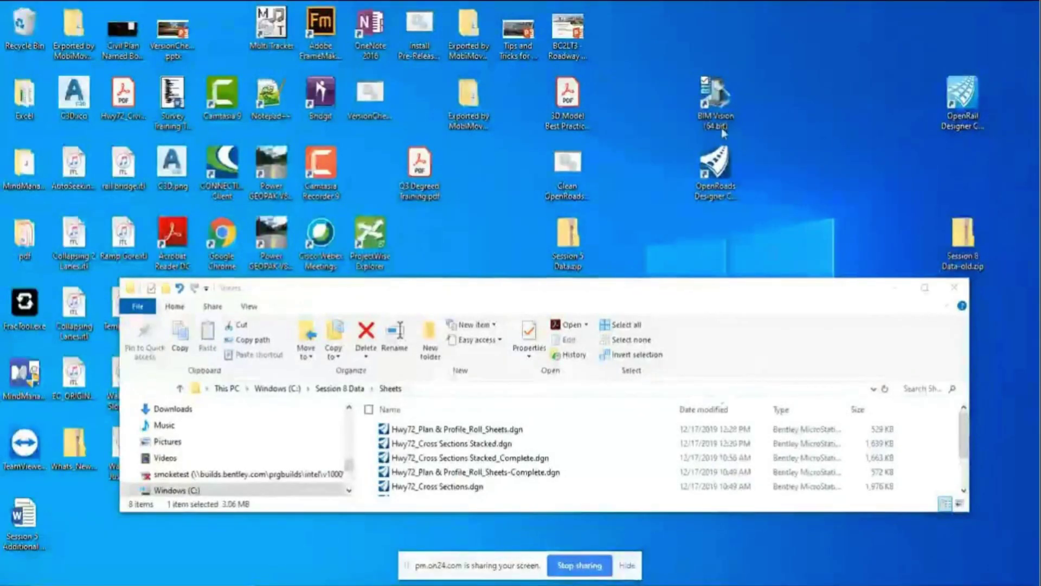
double_click(723, 98)
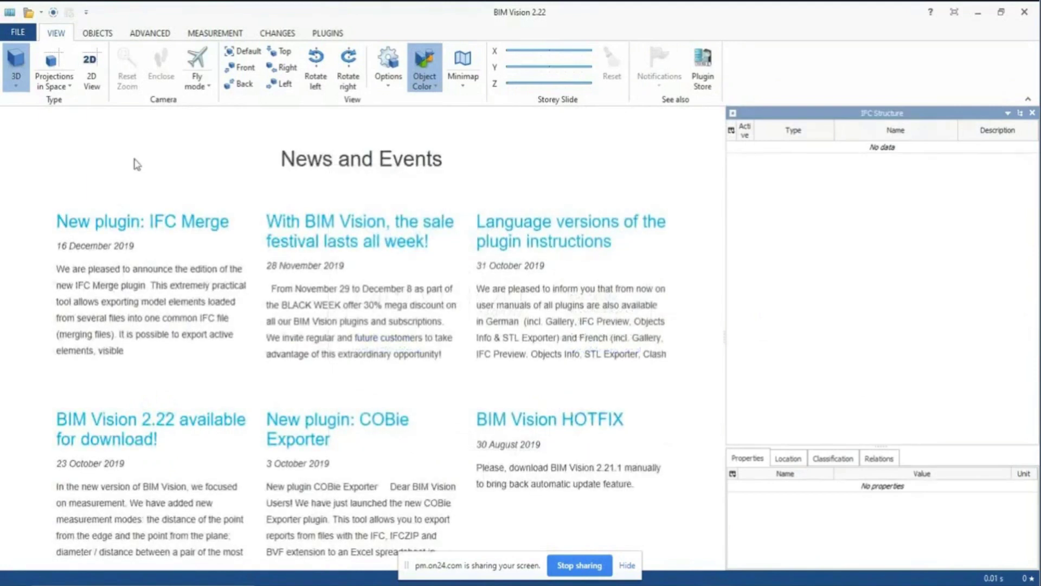
click(17, 36)
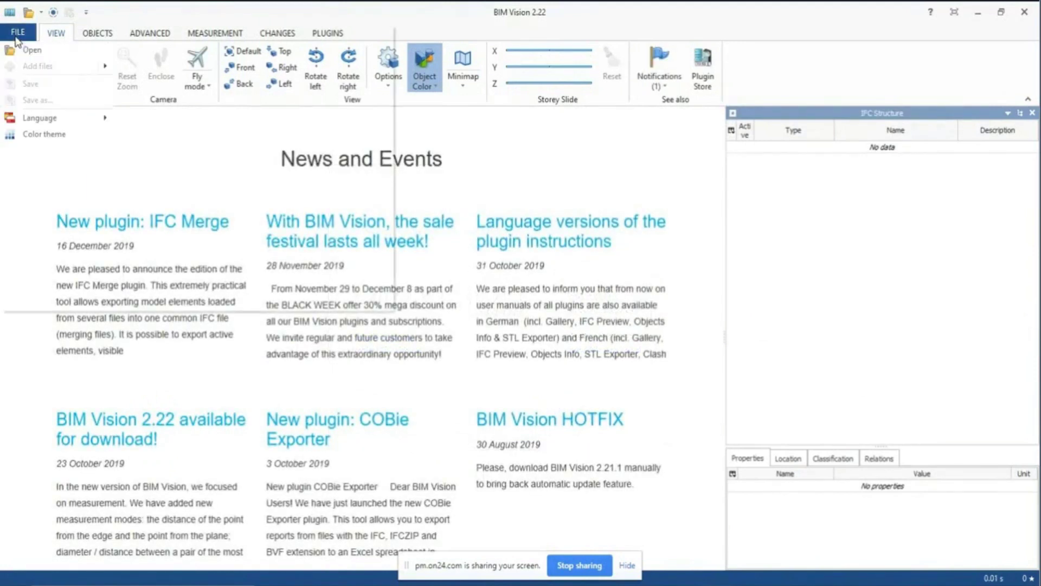
click(32, 53)
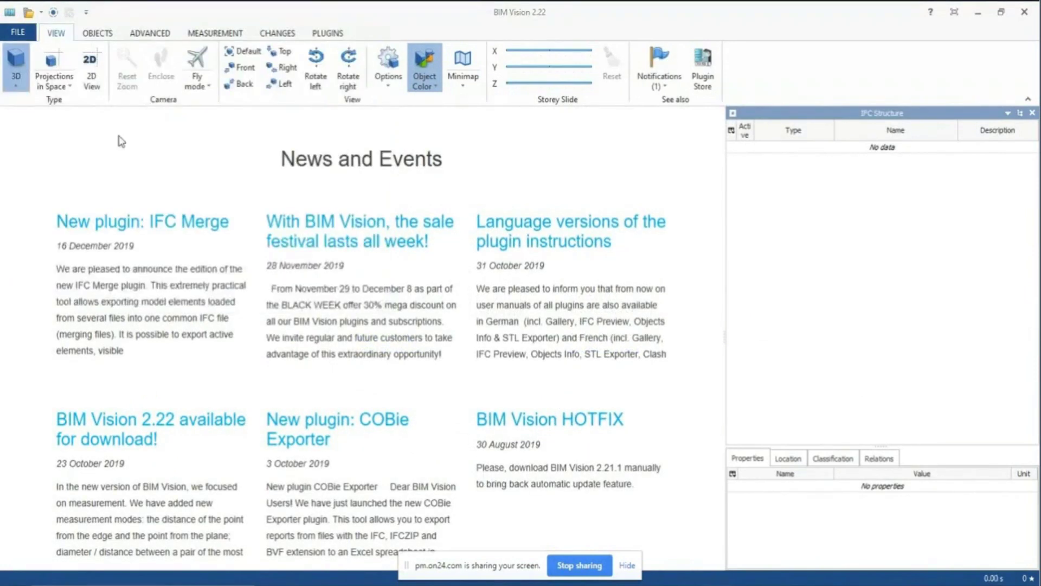
click(640, 276)
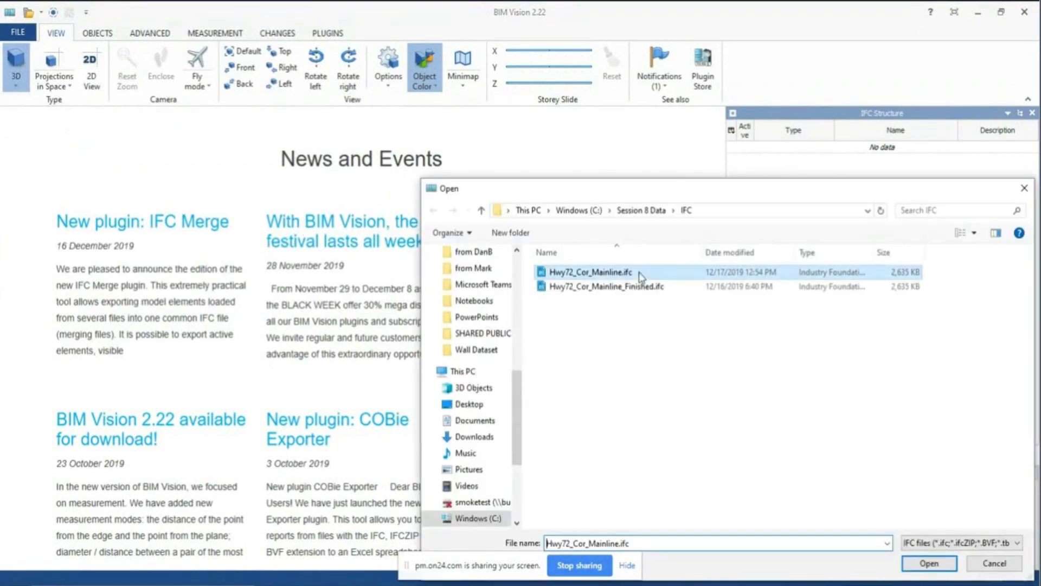
click(941, 567)
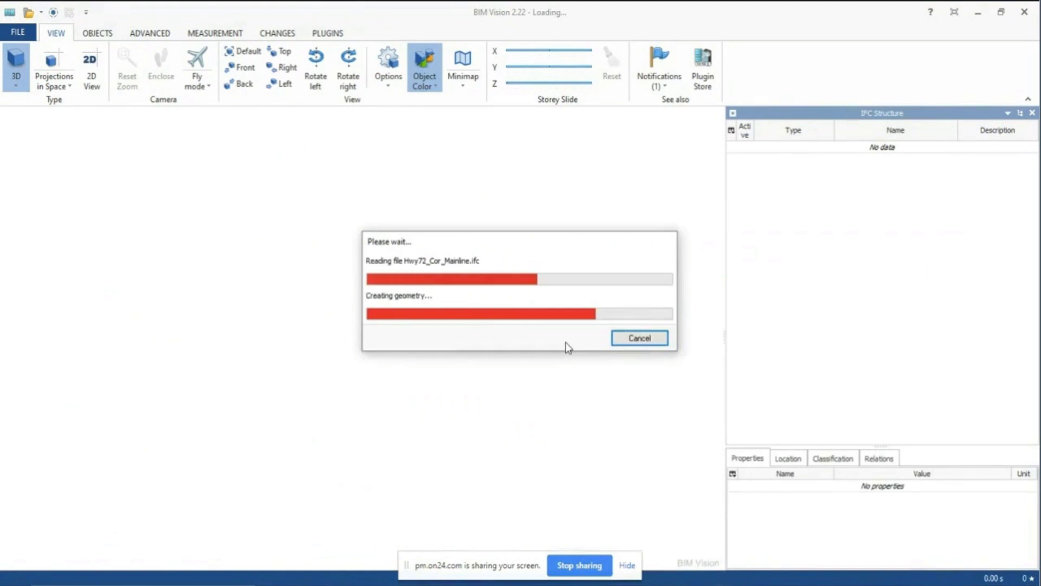
Step: Examine the exported mainline corridor model in 3D, from the bridge-end details out to the full curved and straight sections
drag(280, 356, 335, 332)
scroll(376, 367, up, 6)
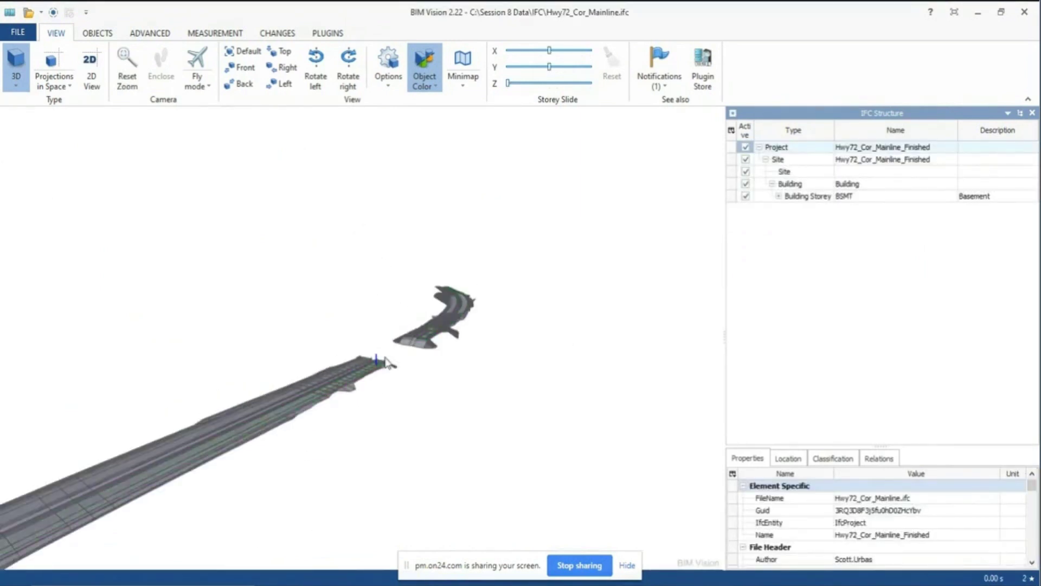
scroll(494, 298, up, 5)
drag(423, 297, 463, 256)
scroll(450, 242, up, 5)
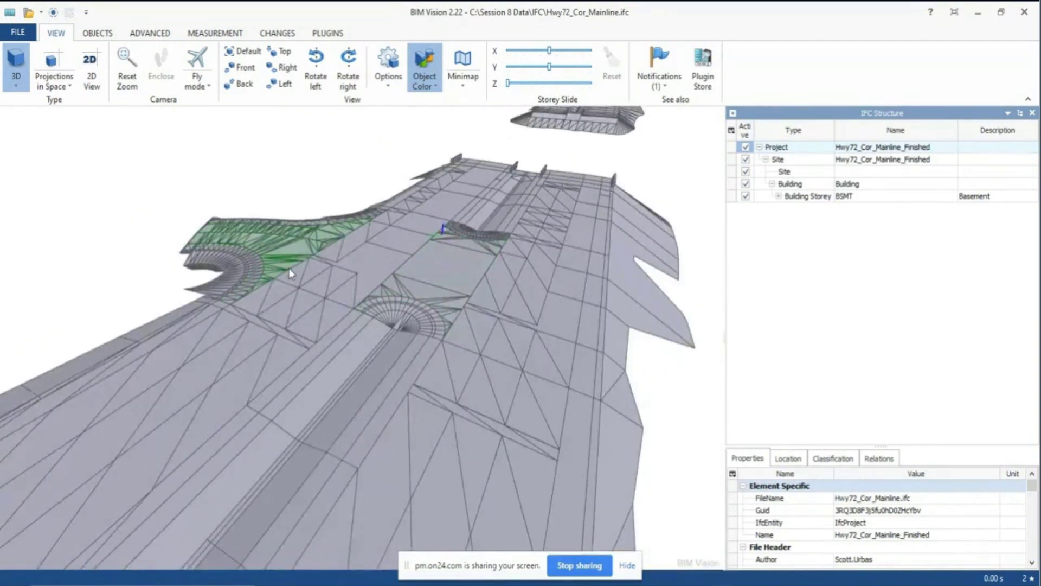
drag(401, 317, 349, 190)
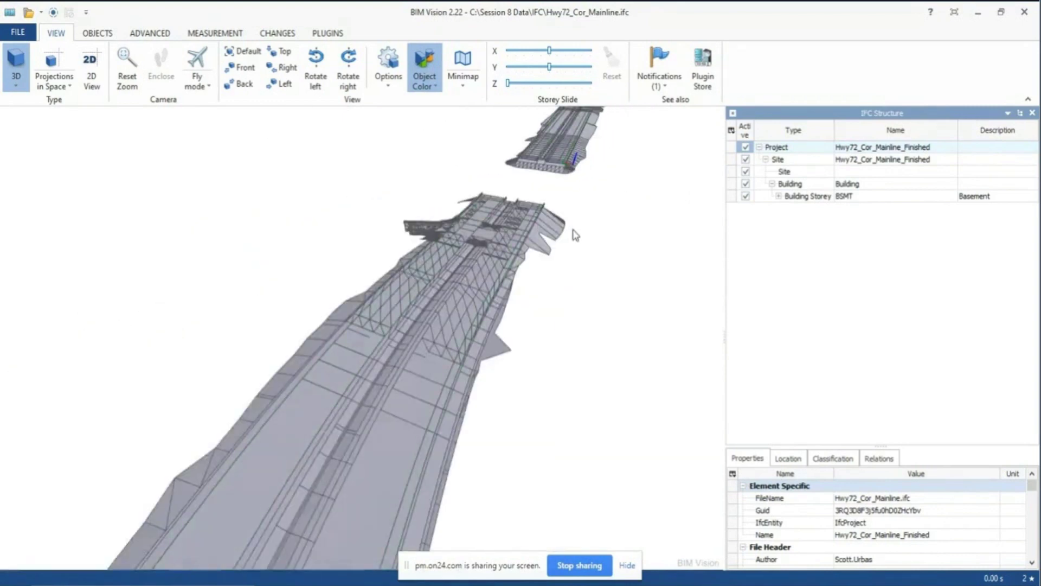
drag(562, 246, 579, 218)
drag(495, 205, 560, 220)
drag(493, 263, 418, 327)
scroll(418, 328, down, 5)
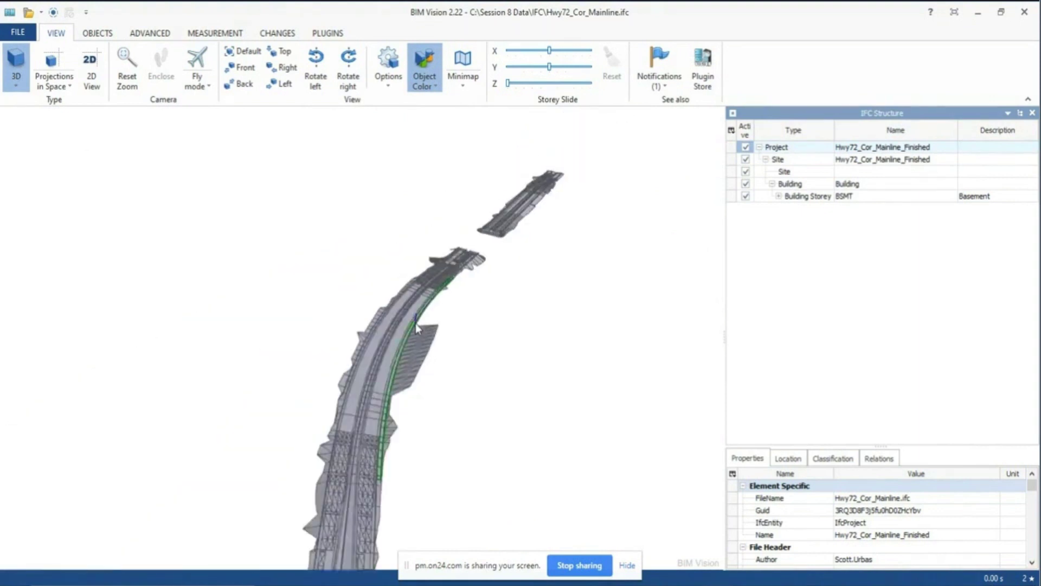
drag(472, 362, 486, 335)
right_click(484, 331)
click(530, 310)
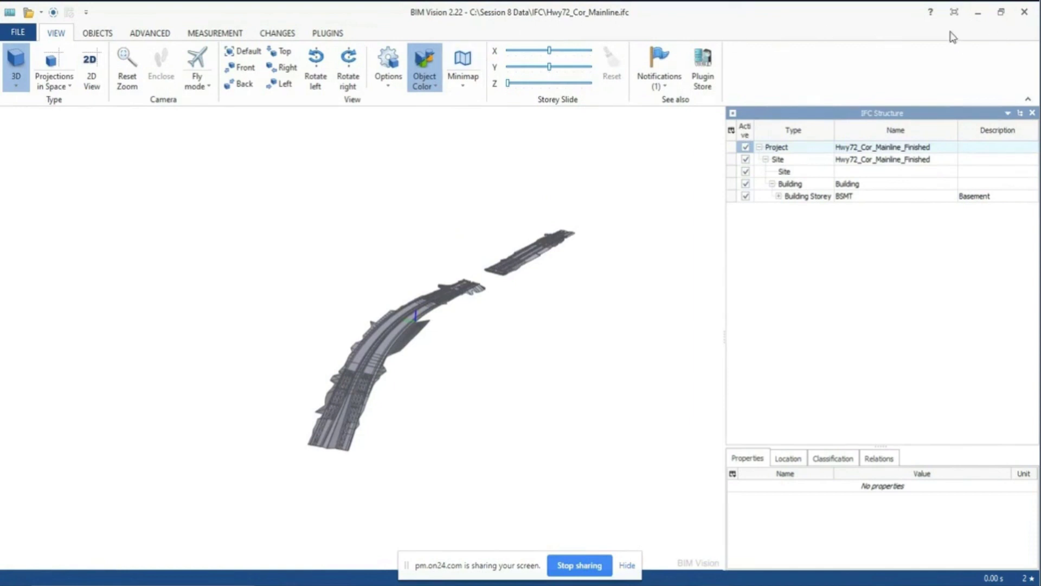
Step: Close BIM Vision and return to the Hwy72_Cor_Mainline_Finished.dgn session in OpenRoads Designer
click(1024, 18)
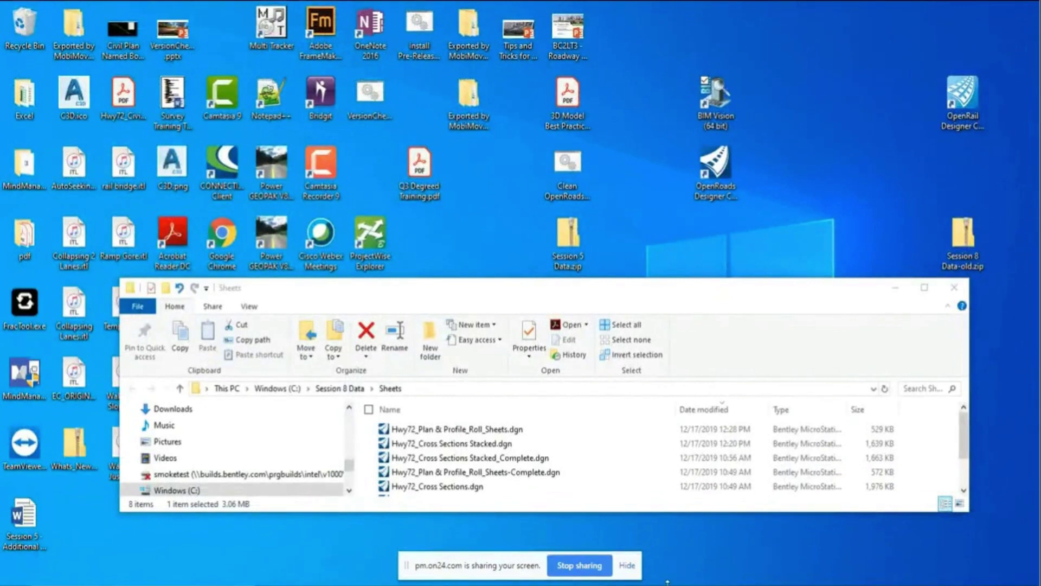
mouse_move(684, 581)
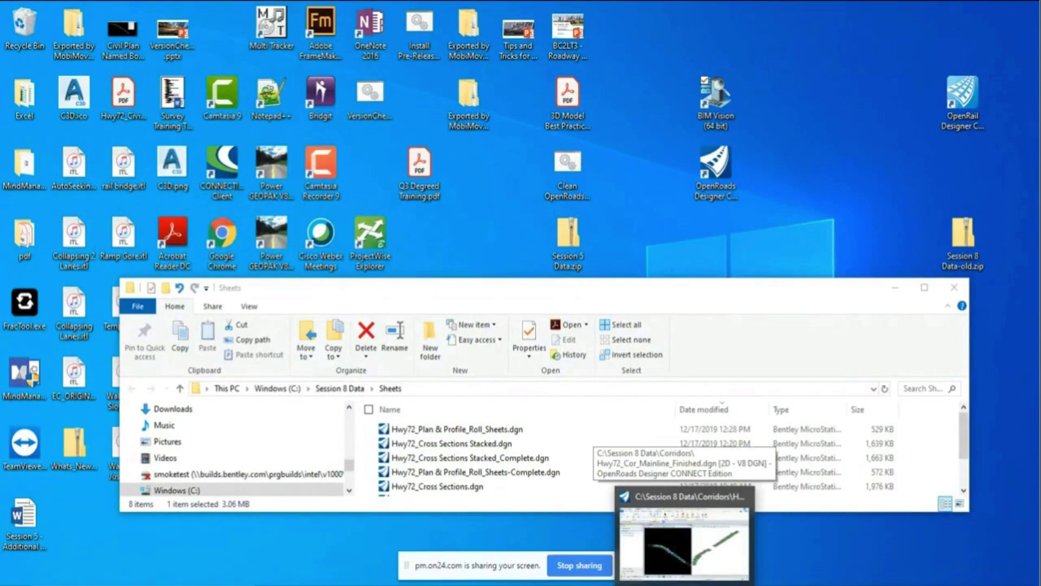
click(685, 543)
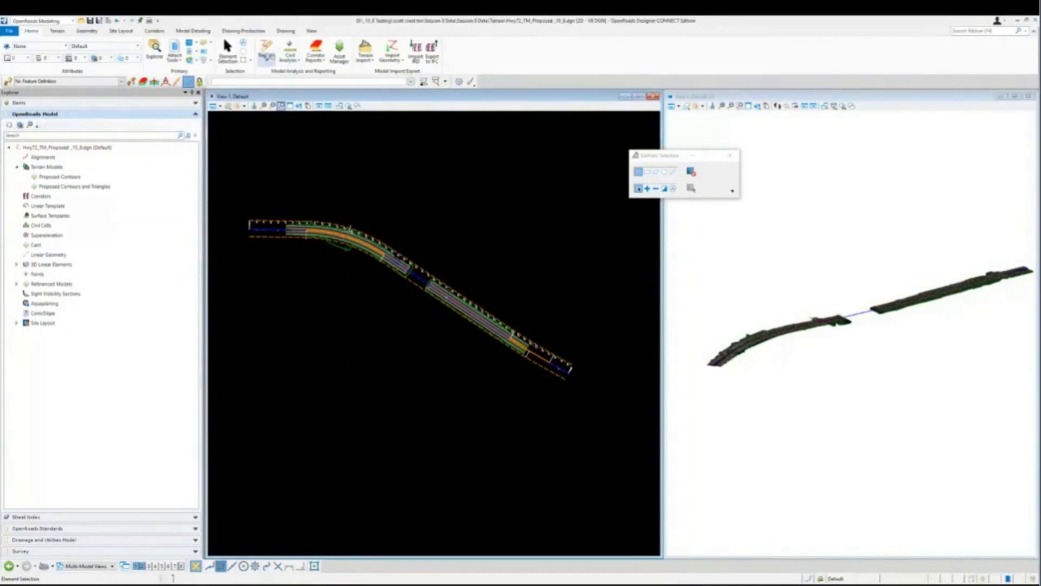
Step: Place civil cross section named boundaries along the whole HWY 72 alignment in a new group, with 125 left and right offsets
click(239, 30)
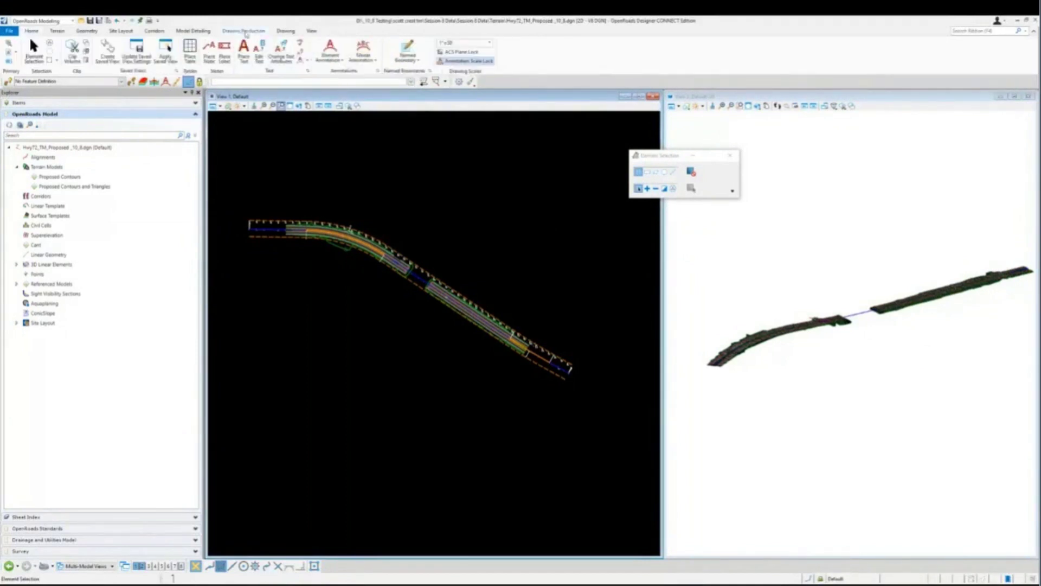
click(408, 47)
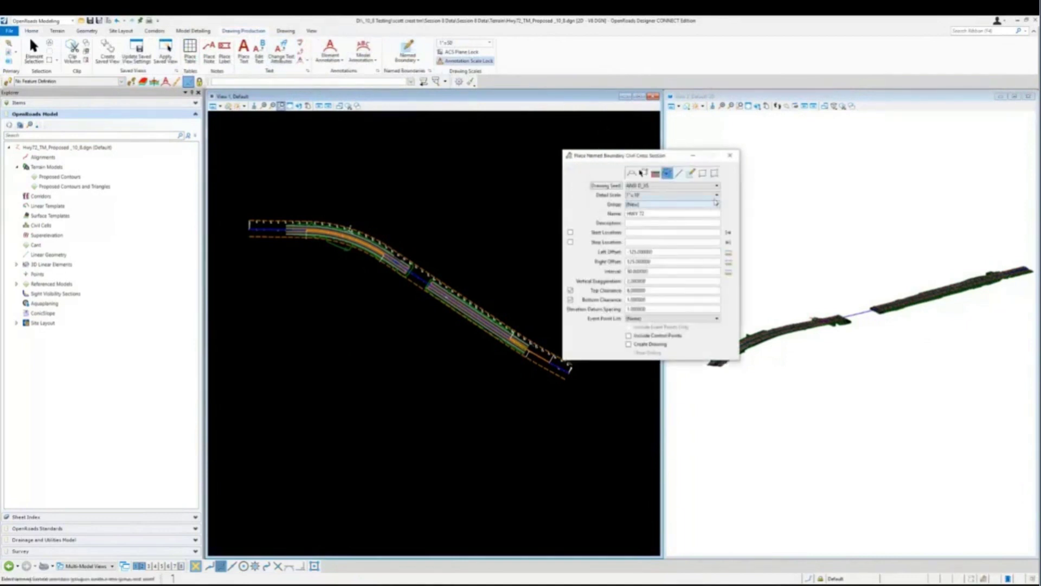
scroll(276, 230, up, 3)
click(285, 228)
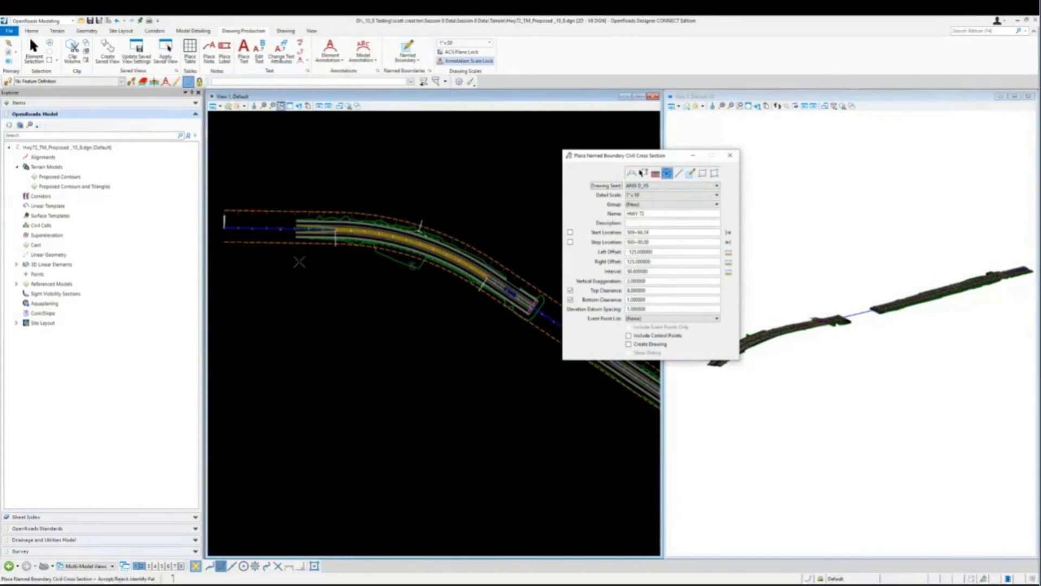
scroll(280, 295, down, 3)
scroll(418, 314, up, 3)
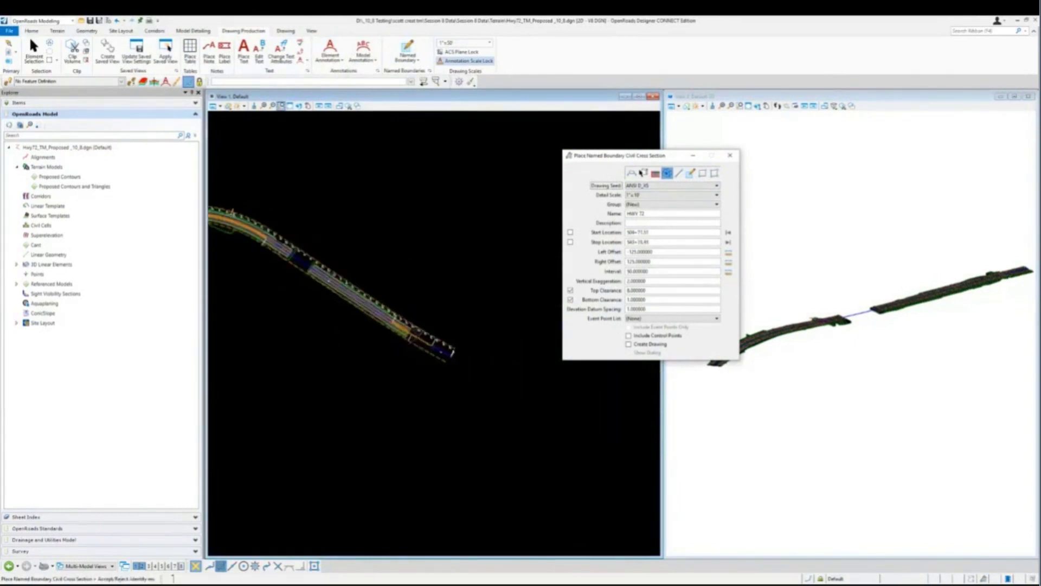
click(421, 302)
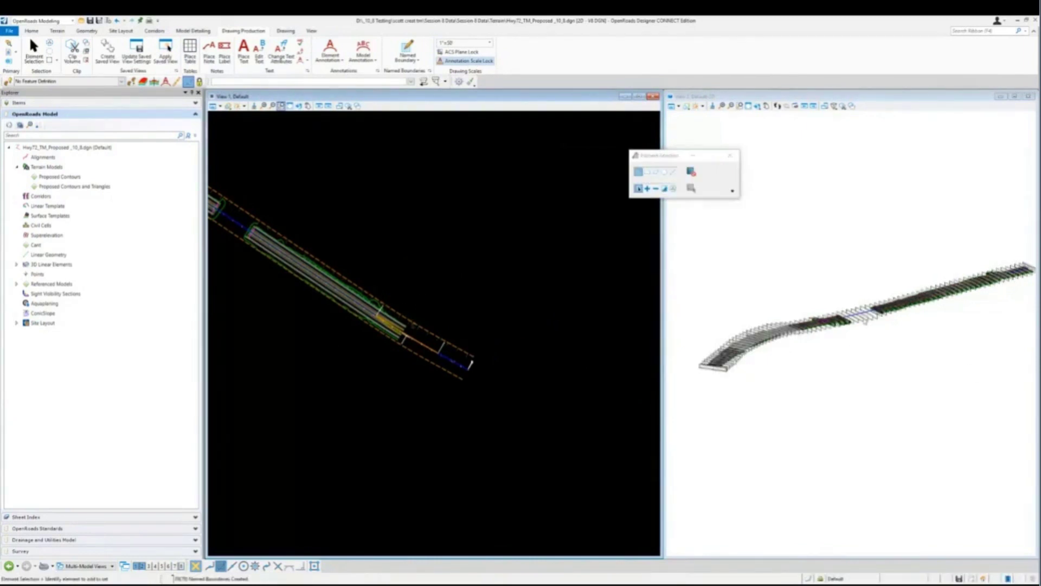
click(730, 157)
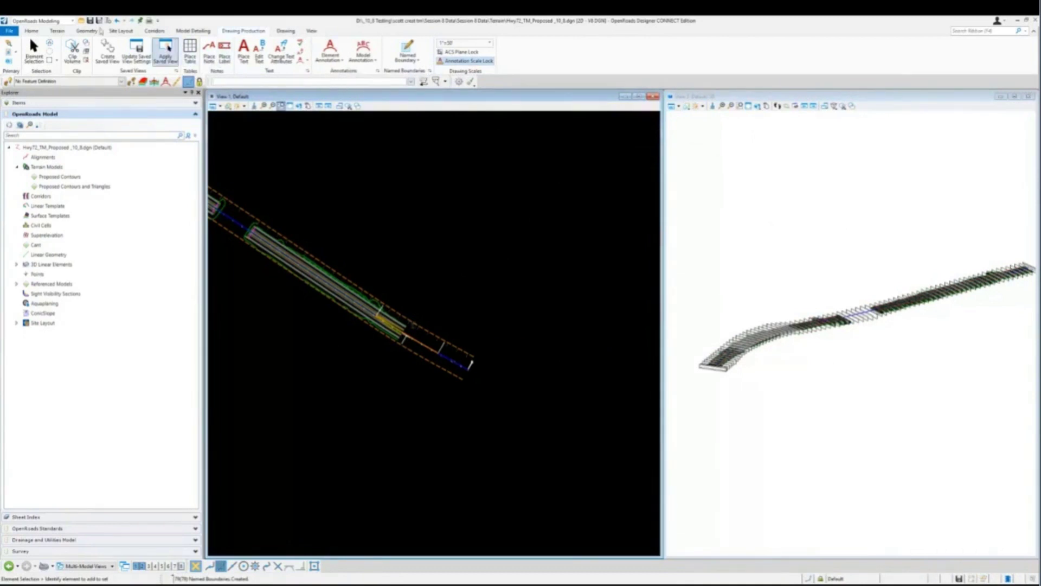
Step: Generate a cross section report from the HWY 72 named boundary group
click(31, 34)
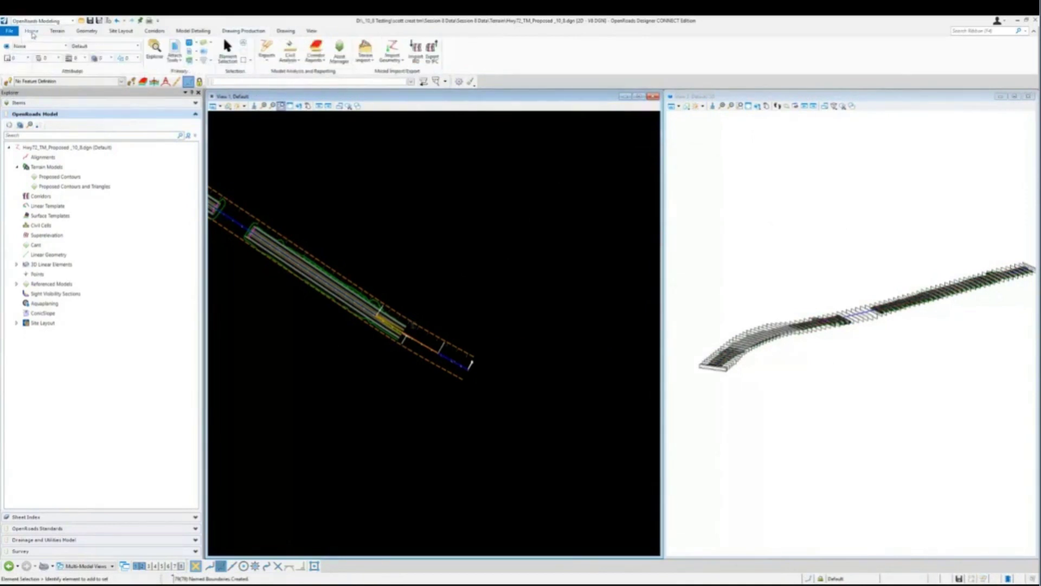
click(290, 57)
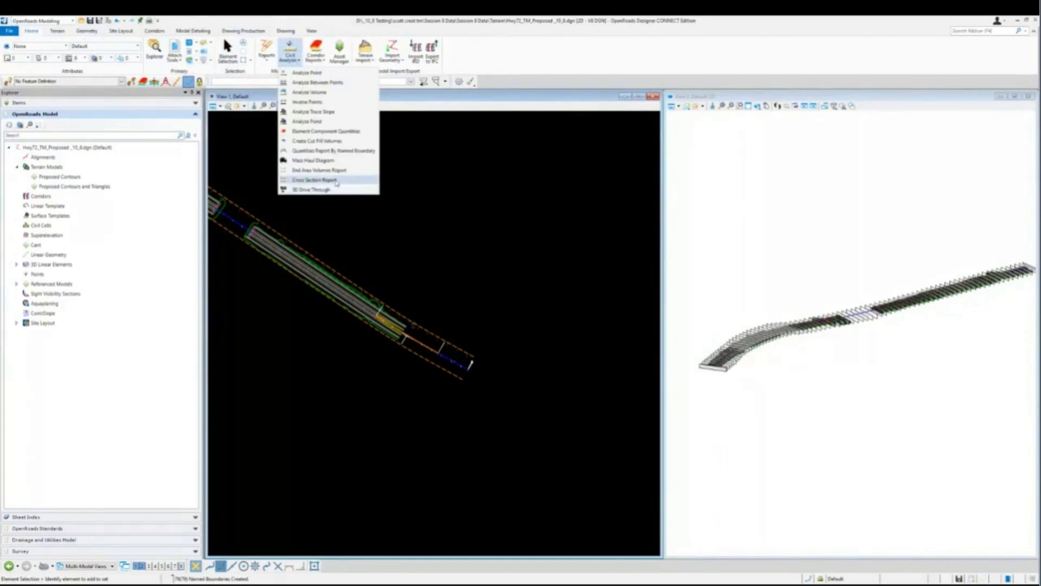
click(336, 182)
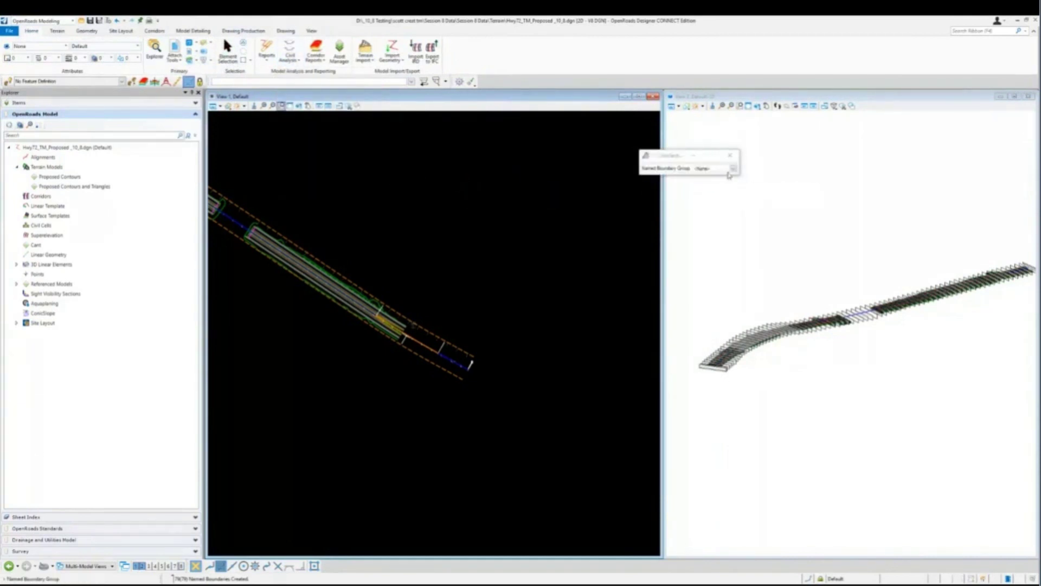
click(734, 170)
click(702, 183)
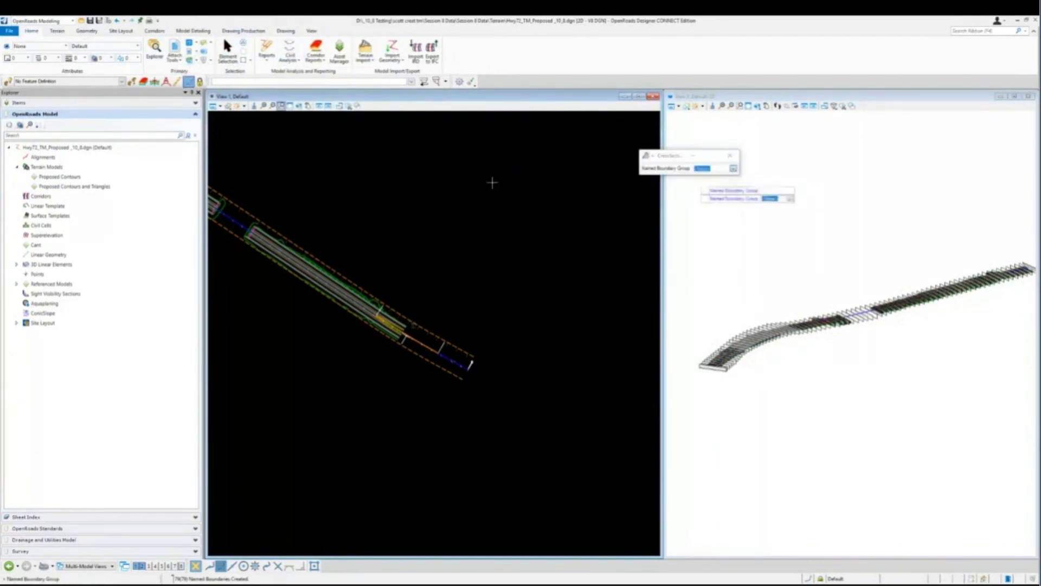
click(444, 183)
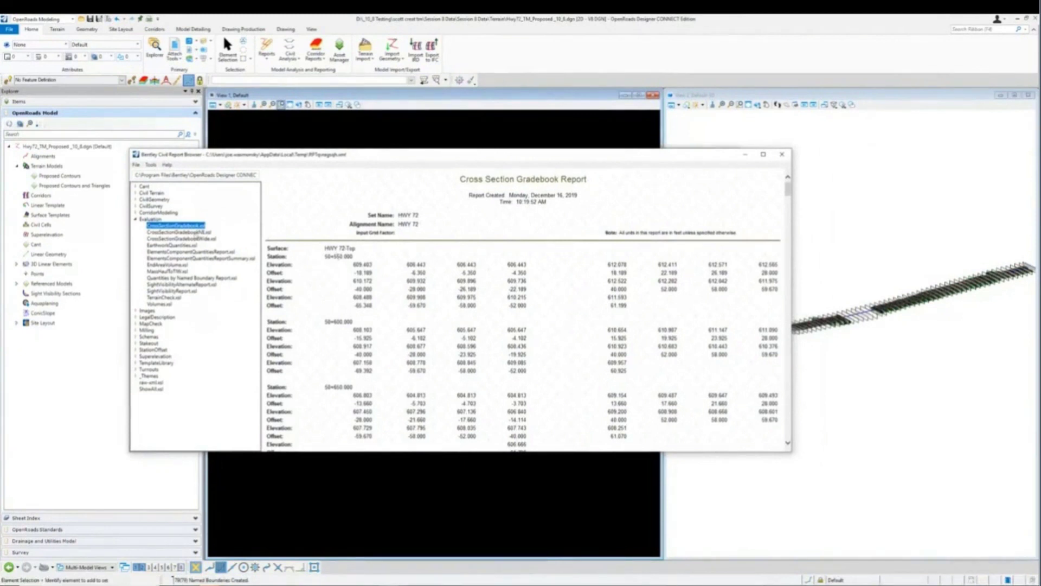
Step: Review the cross section report in the northing/easting gradebook format and in the wide gradebook format
click(199, 232)
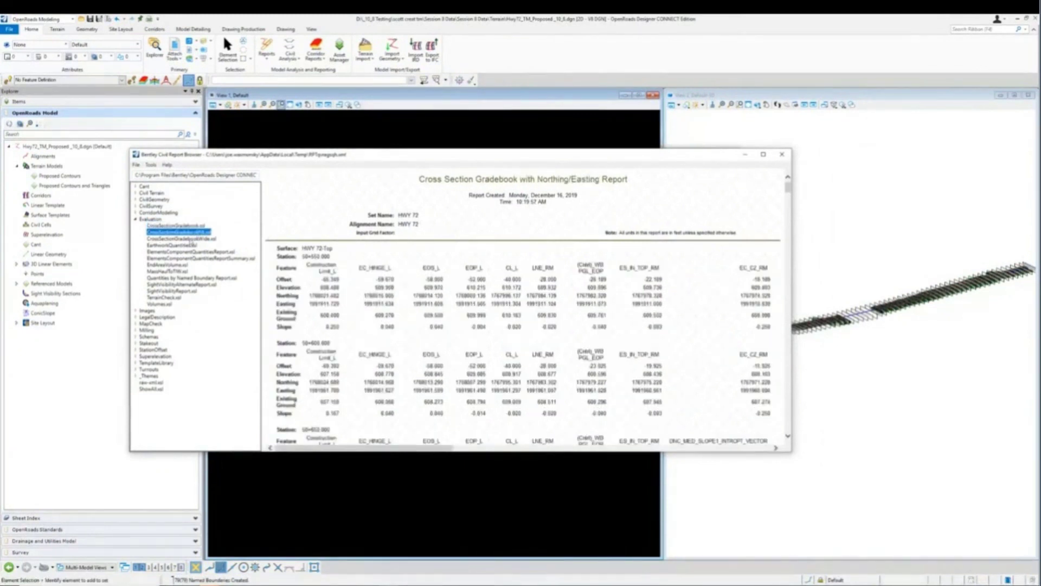
click(190, 239)
scroll(518, 287, down, 3)
scroll(517, 287, down, 3)
scroll(517, 287, up, 5)
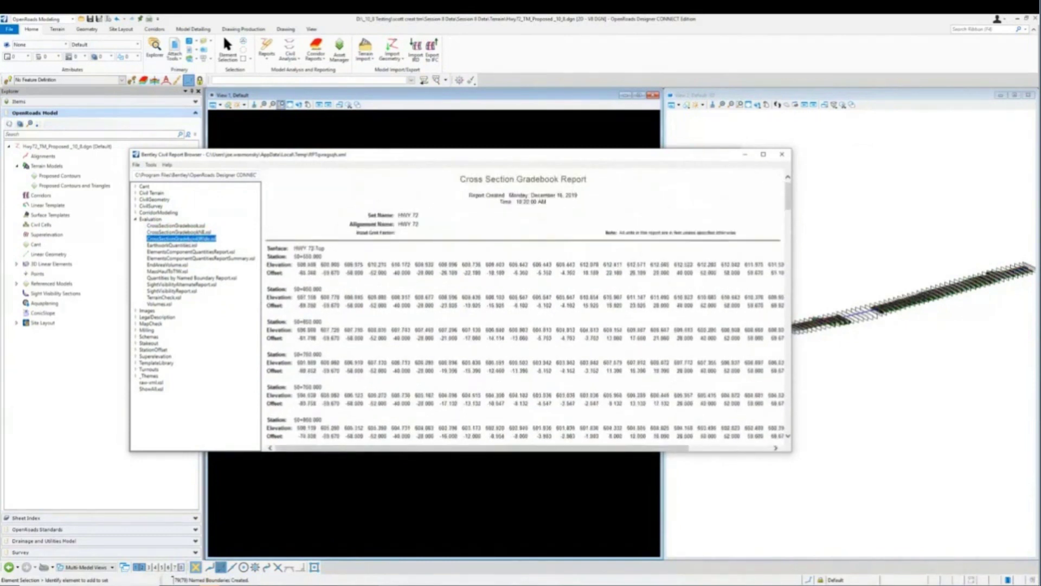